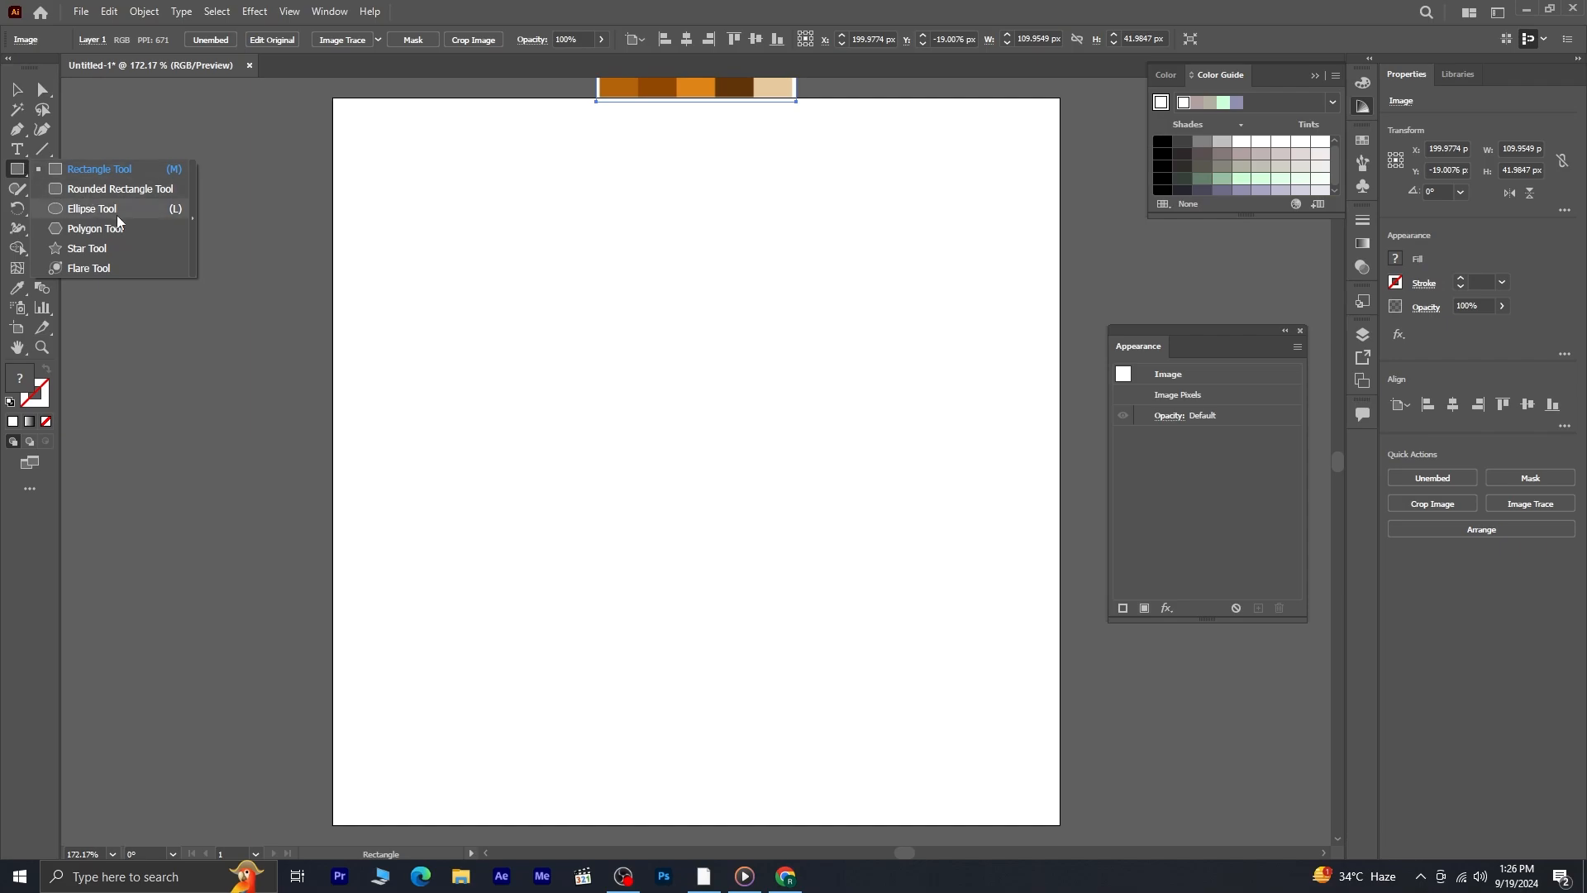
- Draw a 220 px circle on the artboard and fill it with the light orange sampled from the palette image
click(91, 208)
drag(539, 285, 781, 710)
click(16, 89)
drag(741, 506, 674, 458)
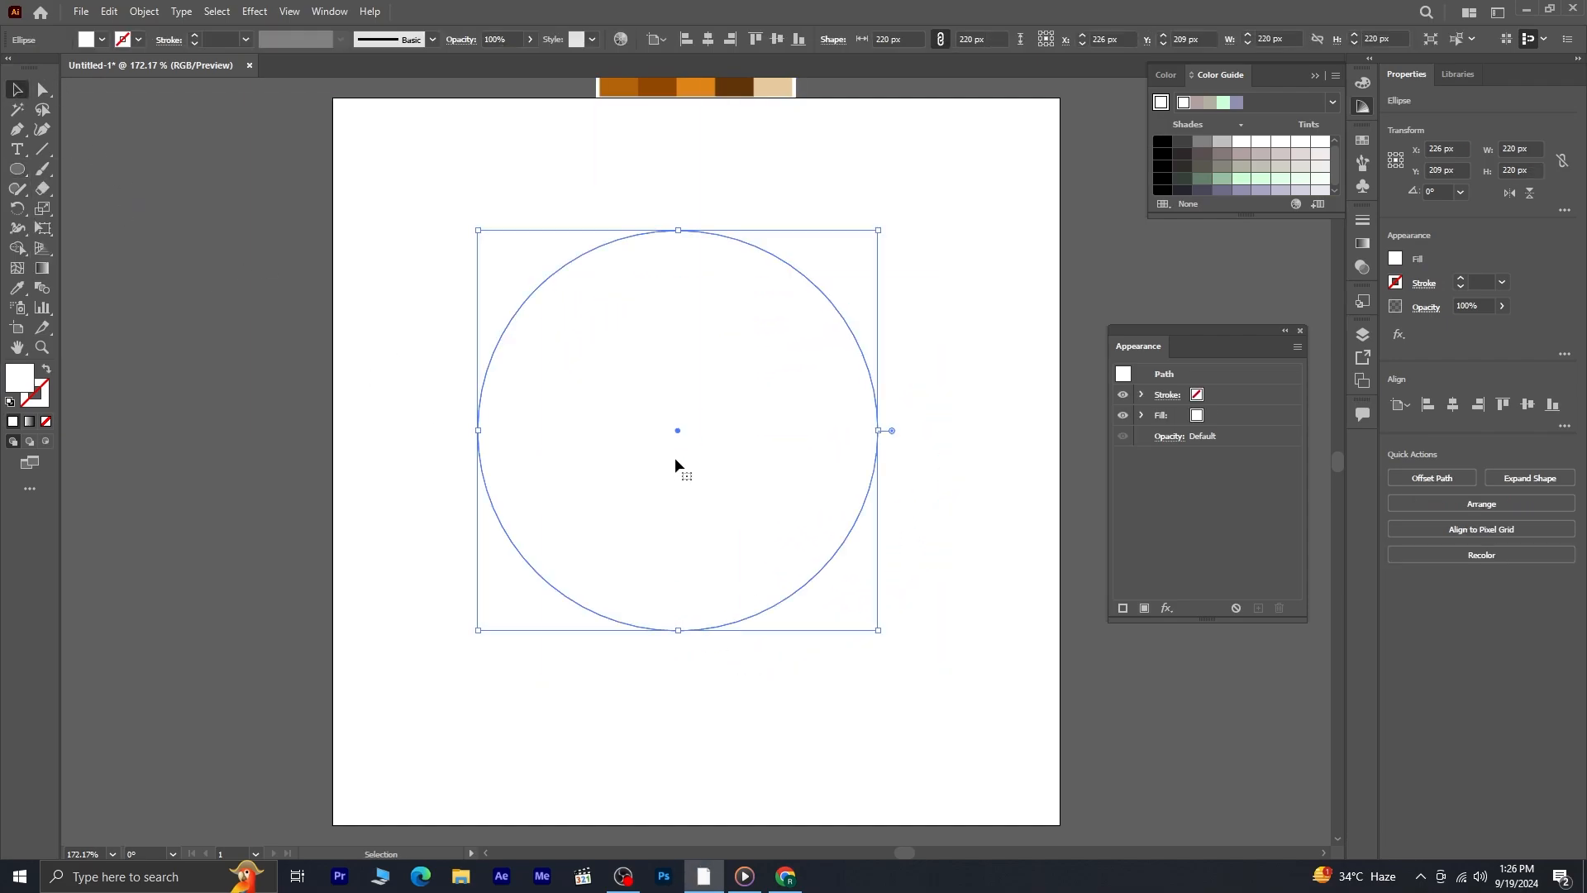
click(16, 288)
click(700, 86)
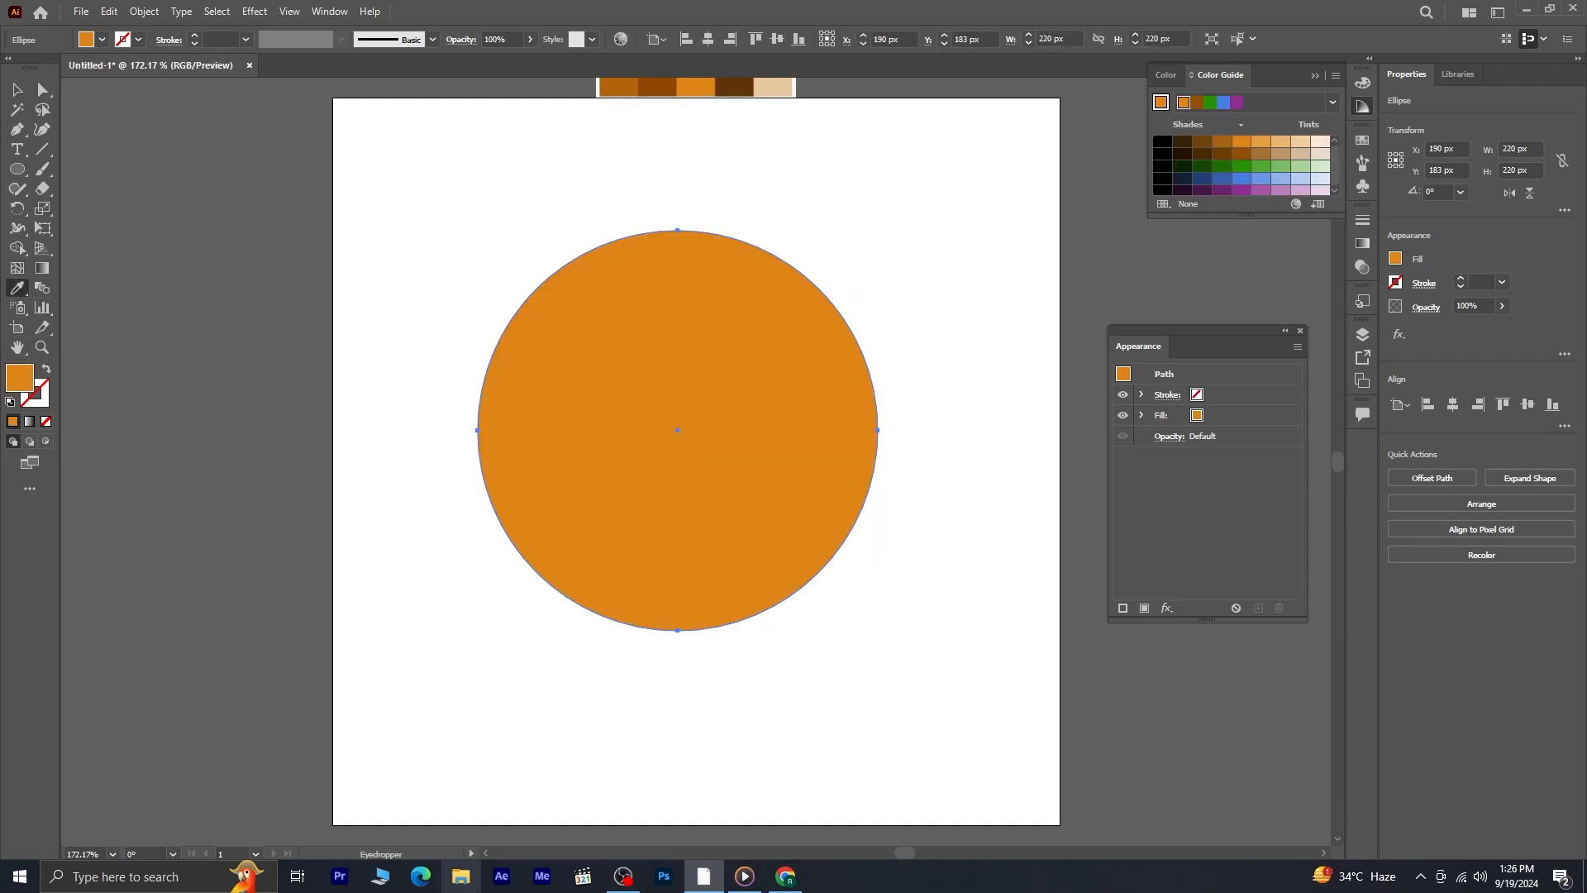
- Center the orange circle horizontally and vertically on the artboard
click(16, 89)
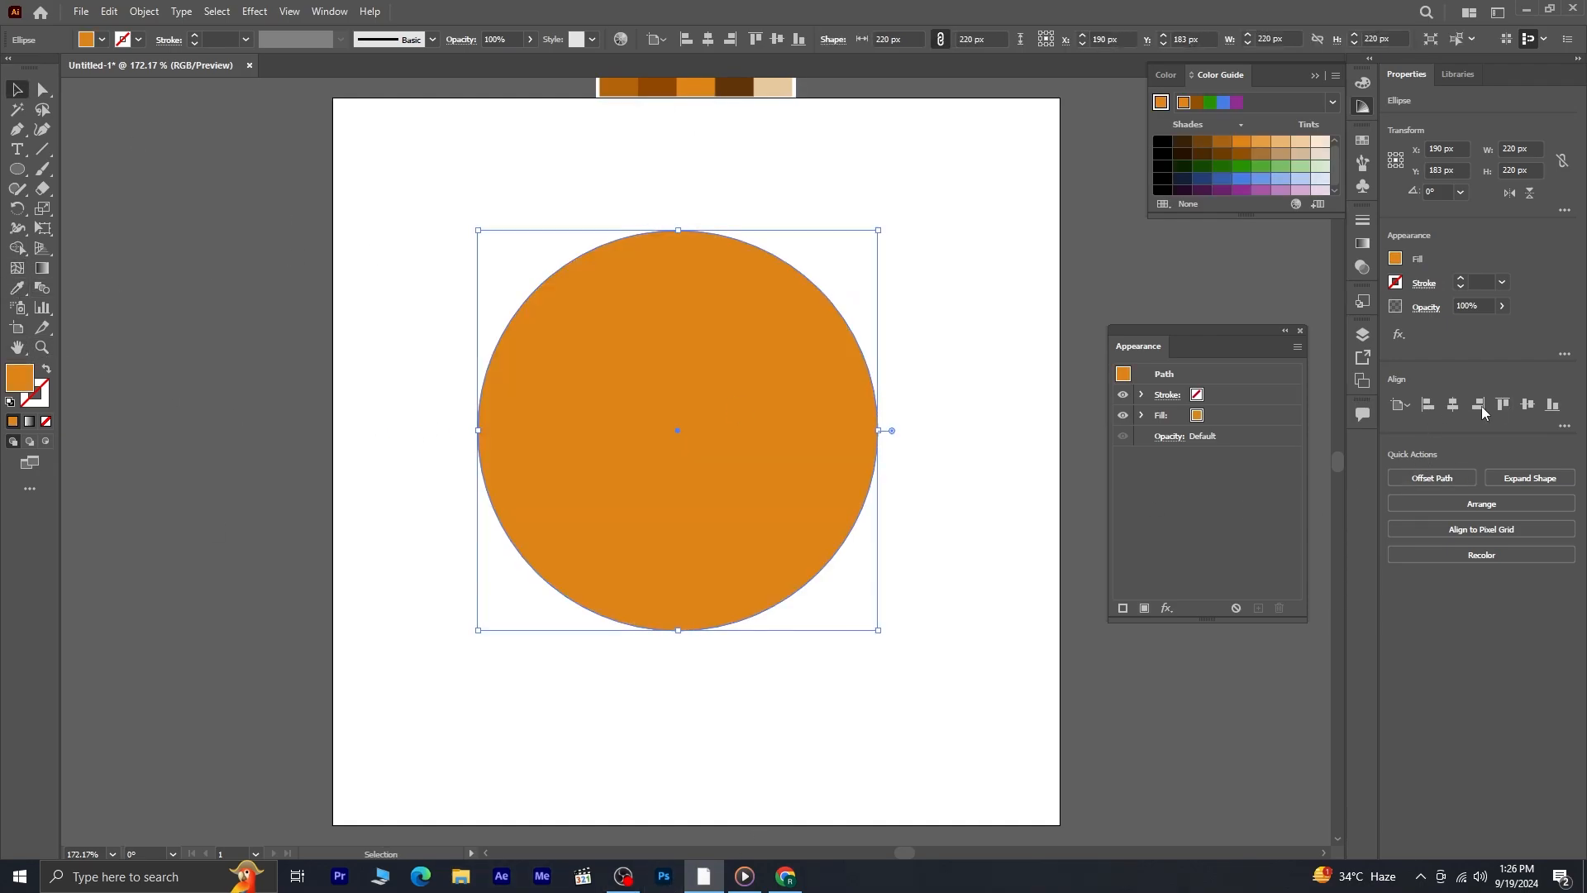
click(1453, 405)
click(1528, 406)
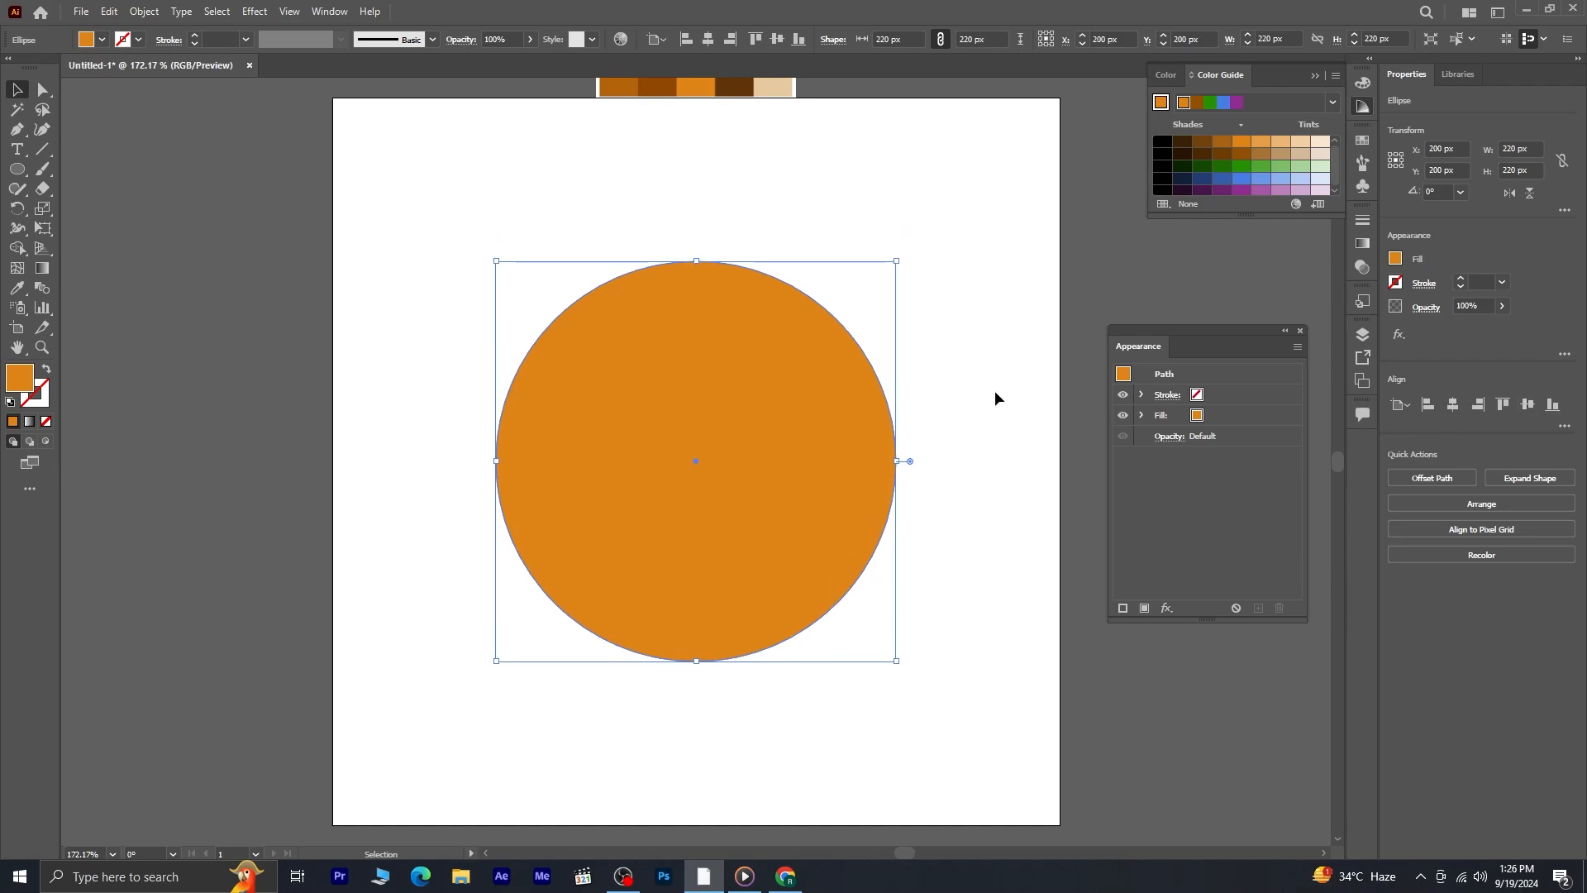
- Start a Zig Zag effect on the orange circle with smooth points and an absolute size of 8 px
click(253, 10)
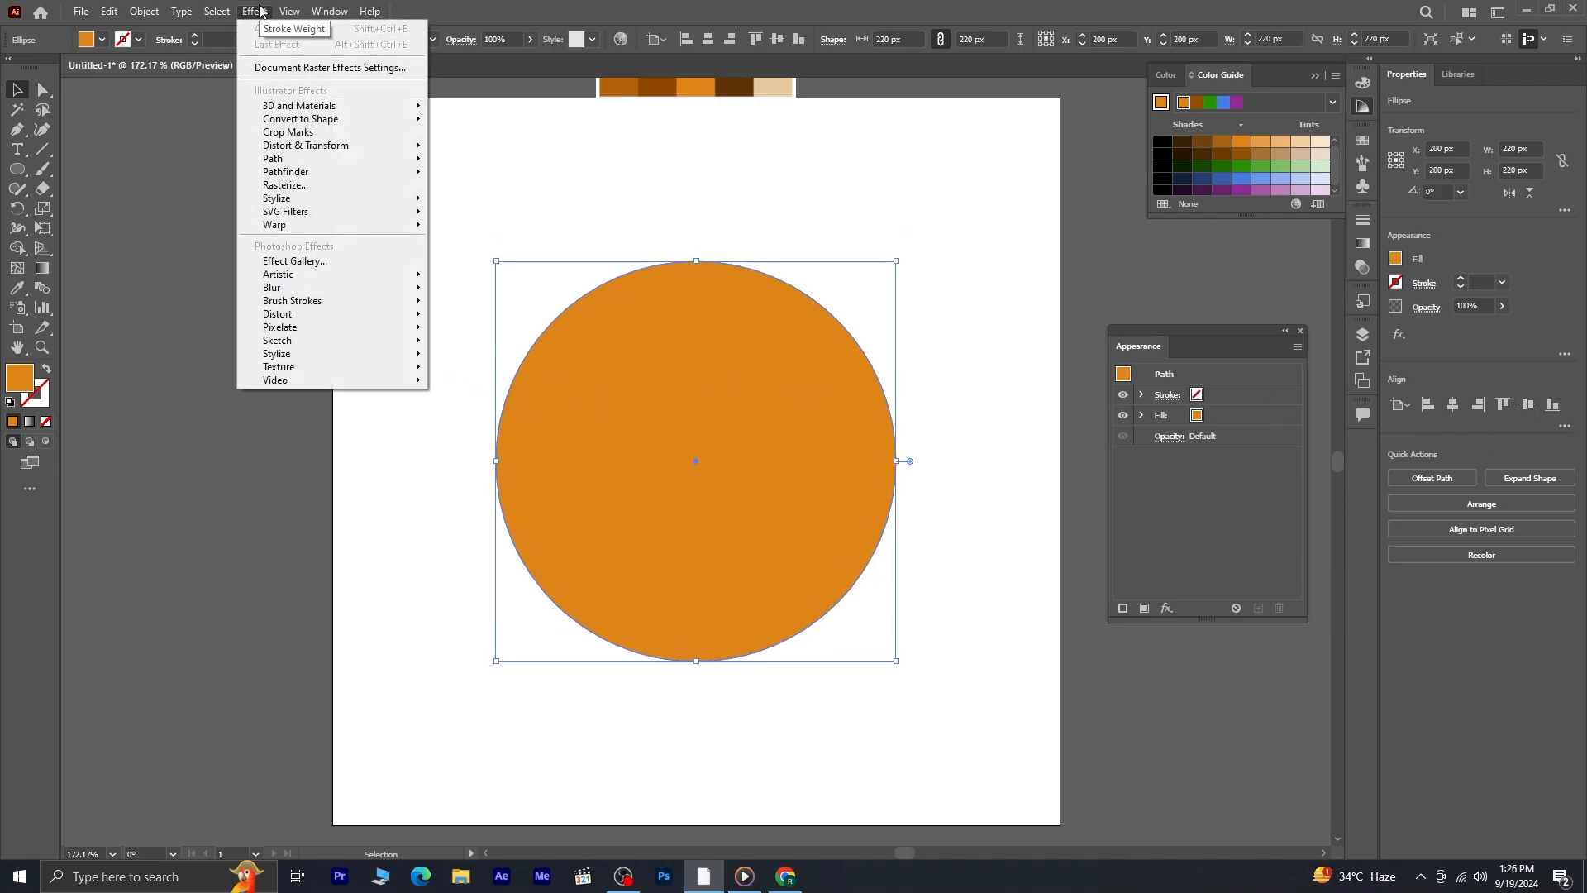
mouse_move(330, 145)
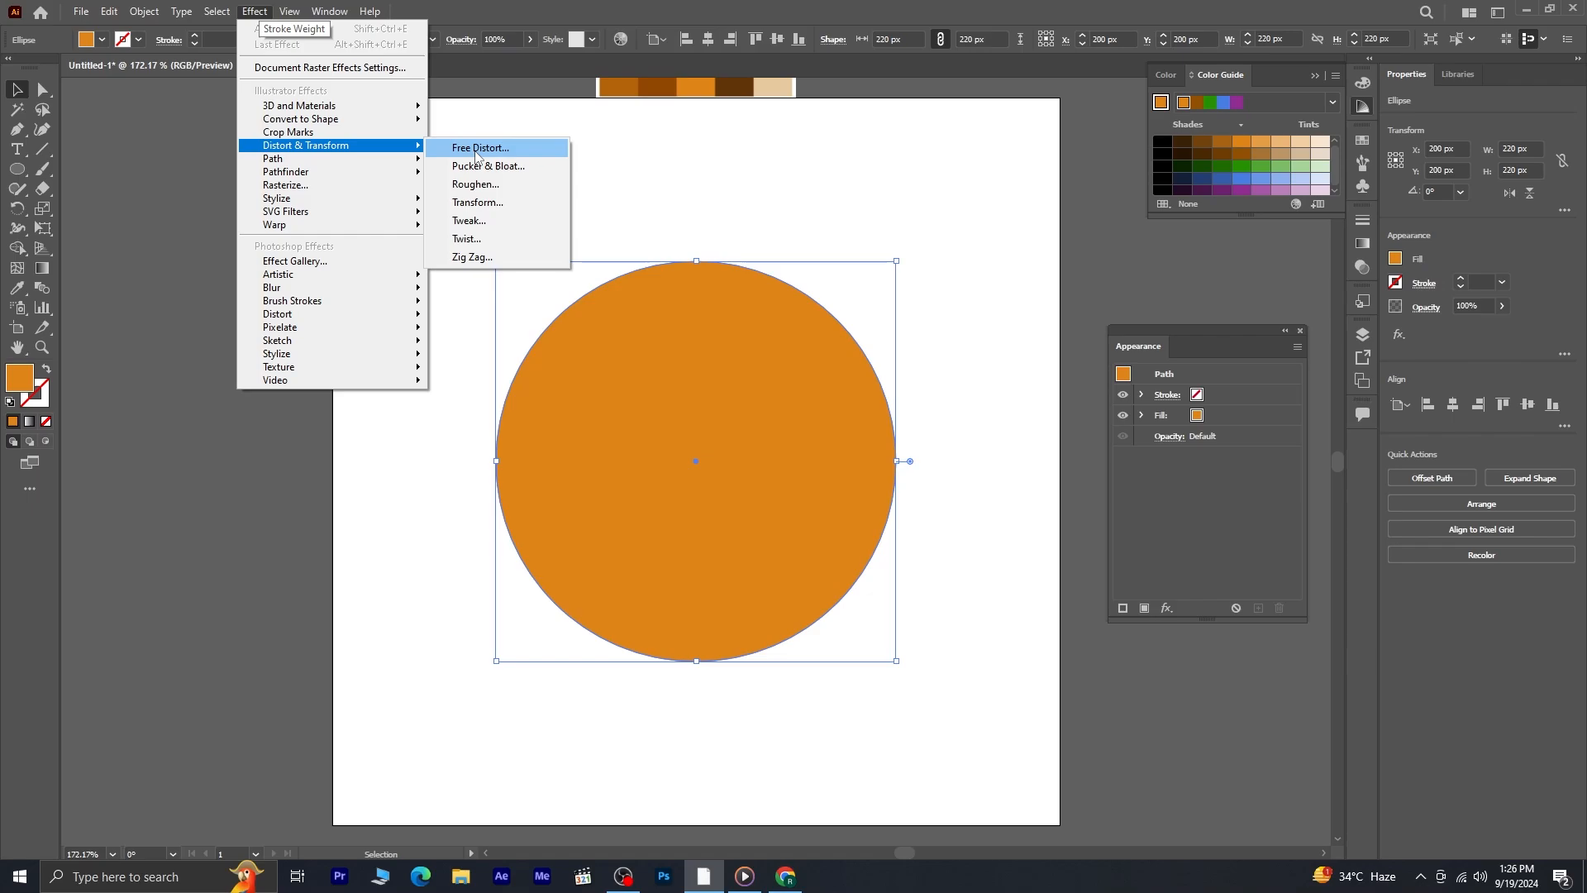
click(502, 256)
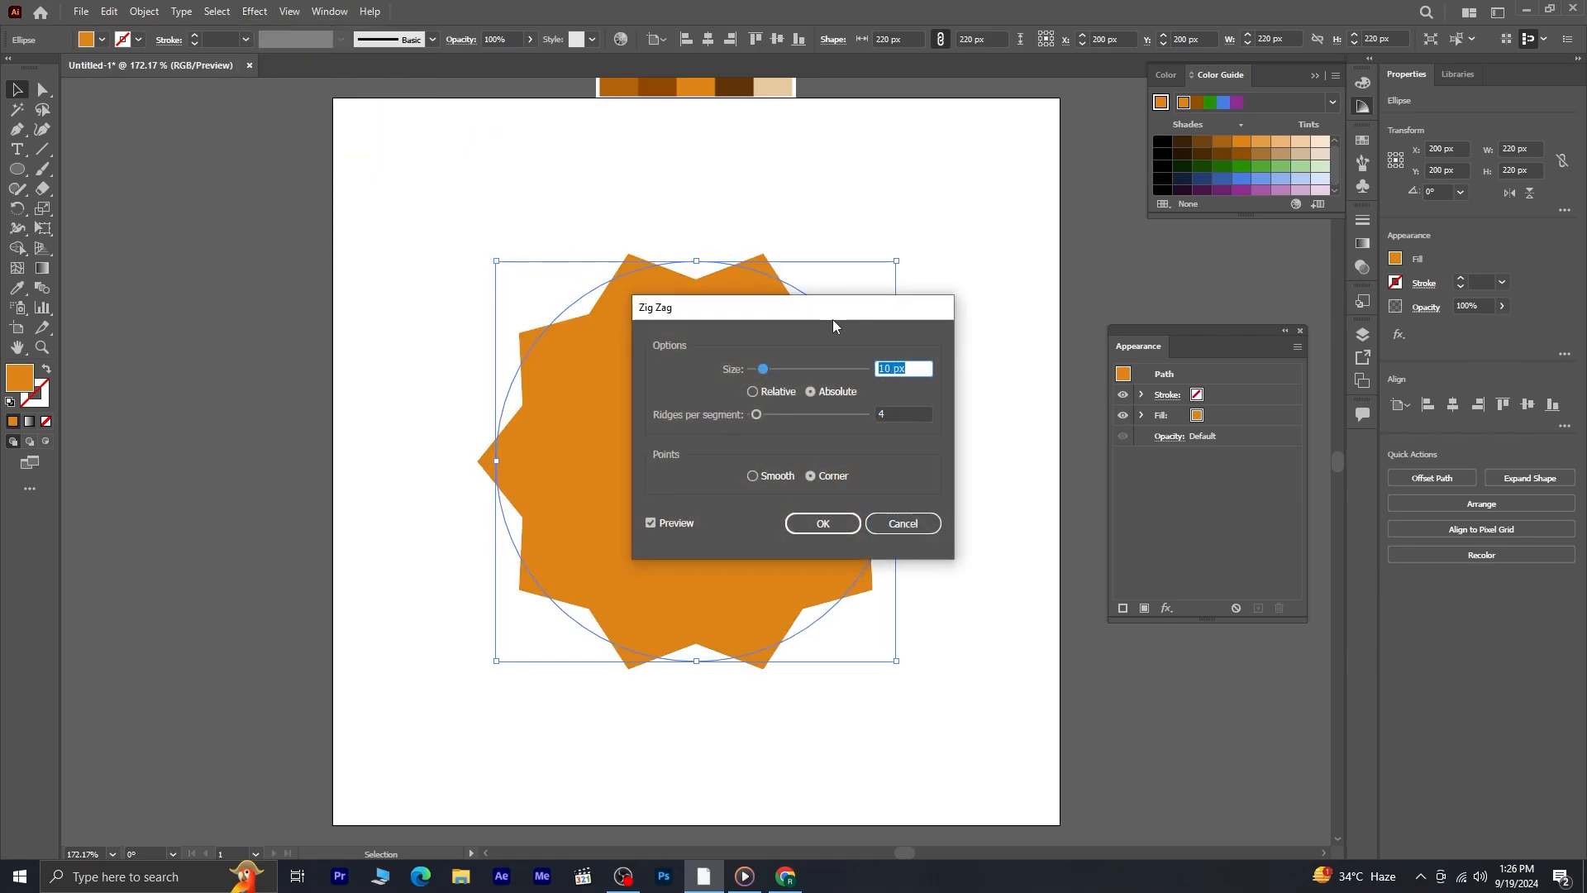
drag(832, 319, 1085, 227)
click(1009, 383)
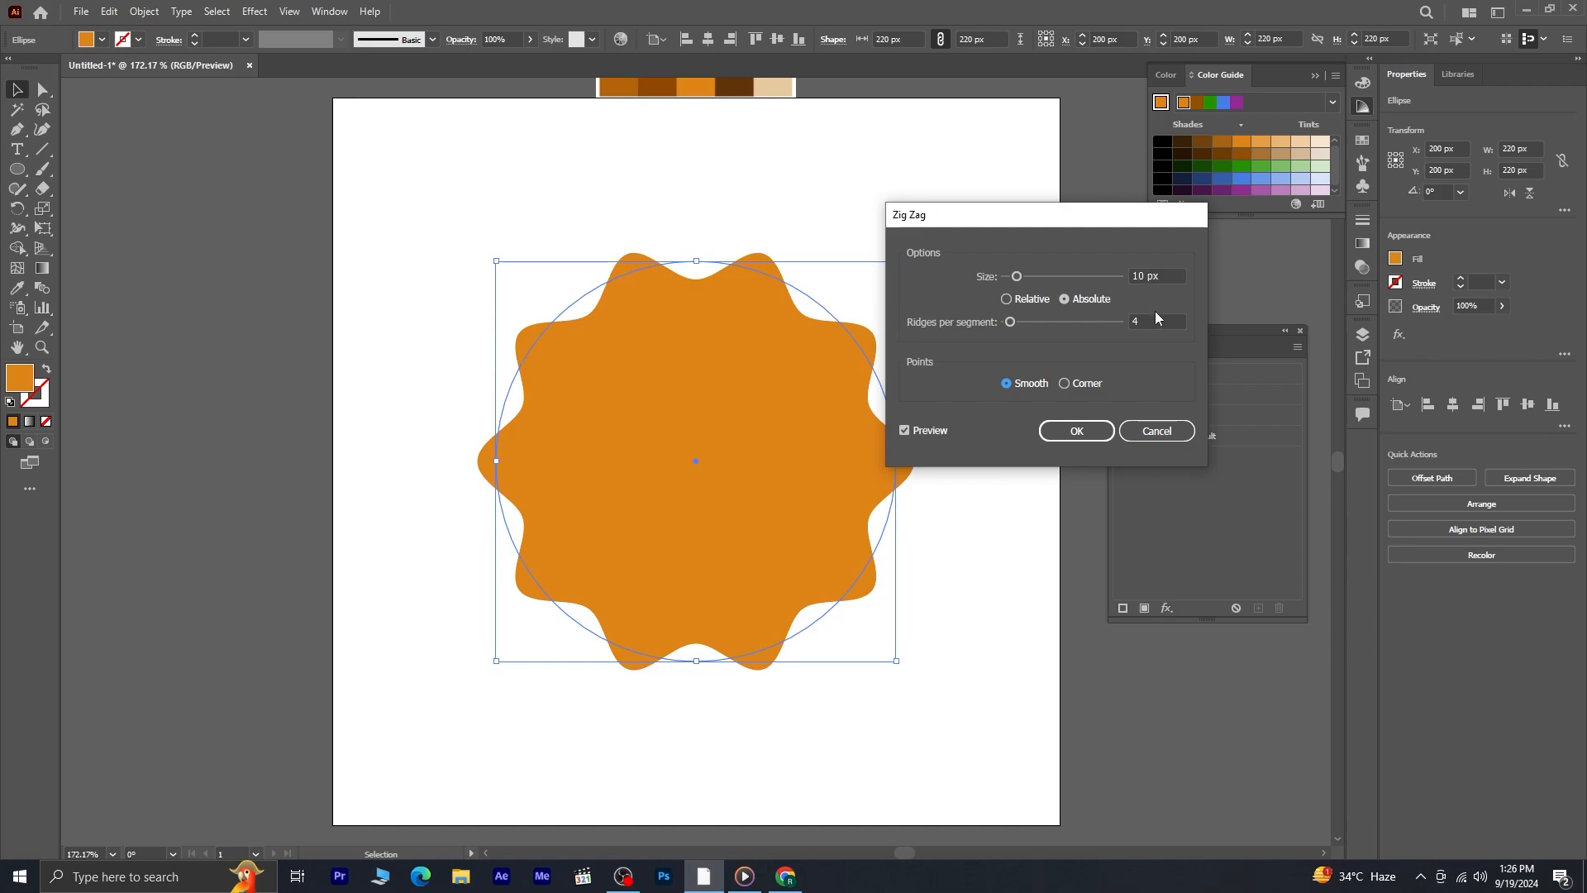
double_click(1141, 275)
text(8)
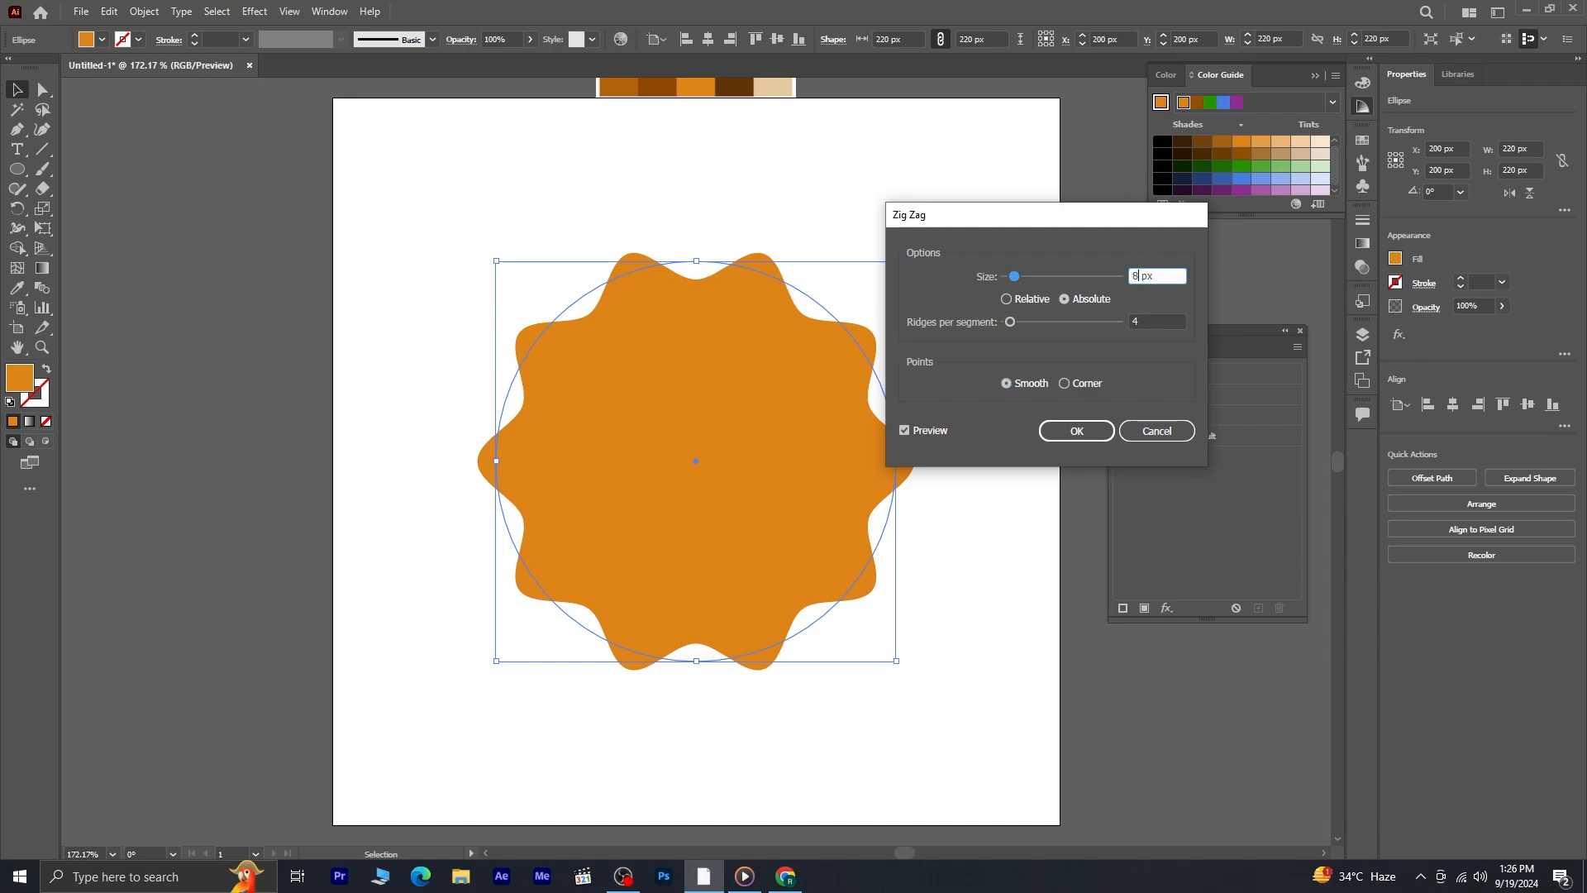
- Set the Zig Zag effect to 3 ridges per segment and apply it
click(1144, 319)
key(Up)
key(Up)
key(Up)
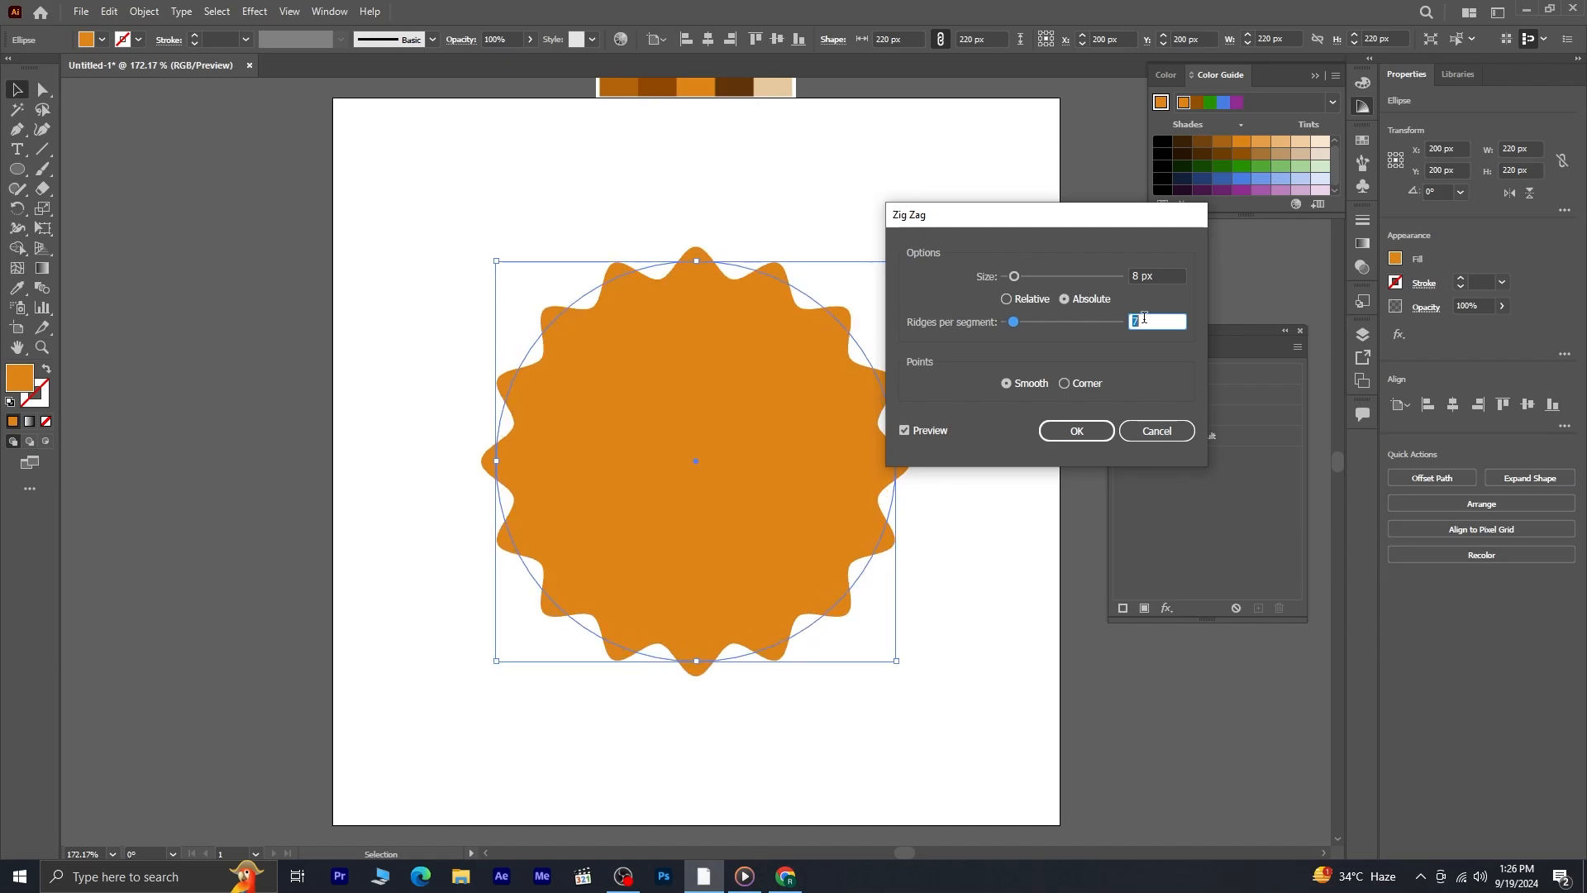
key(Down)
key(Down)
key(Down)
key(Down)
key(Down)
key(Up)
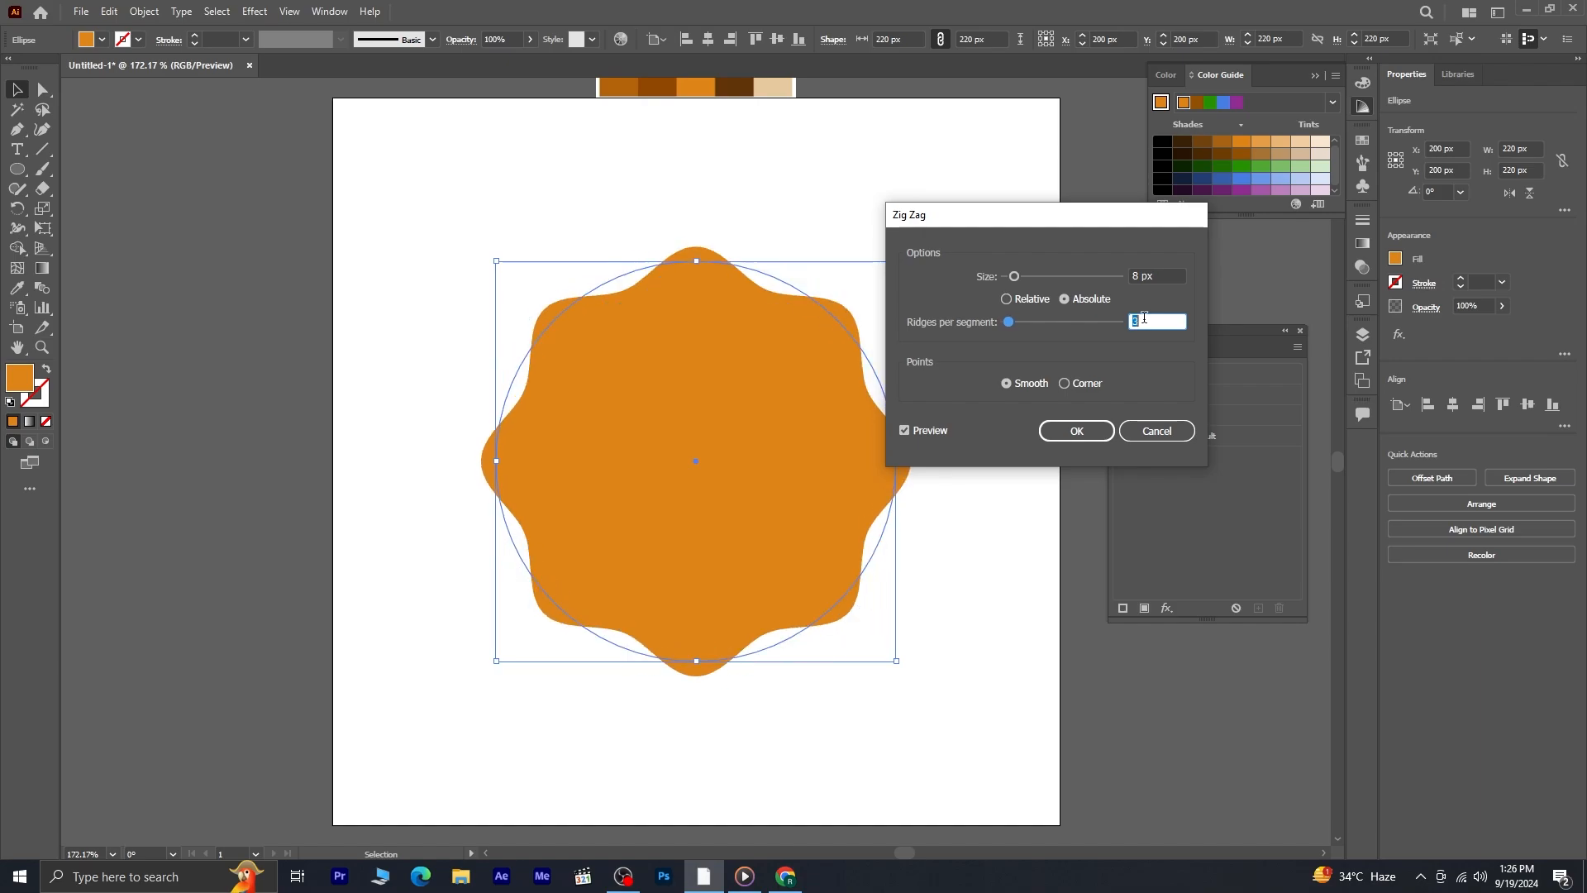
click(1079, 428)
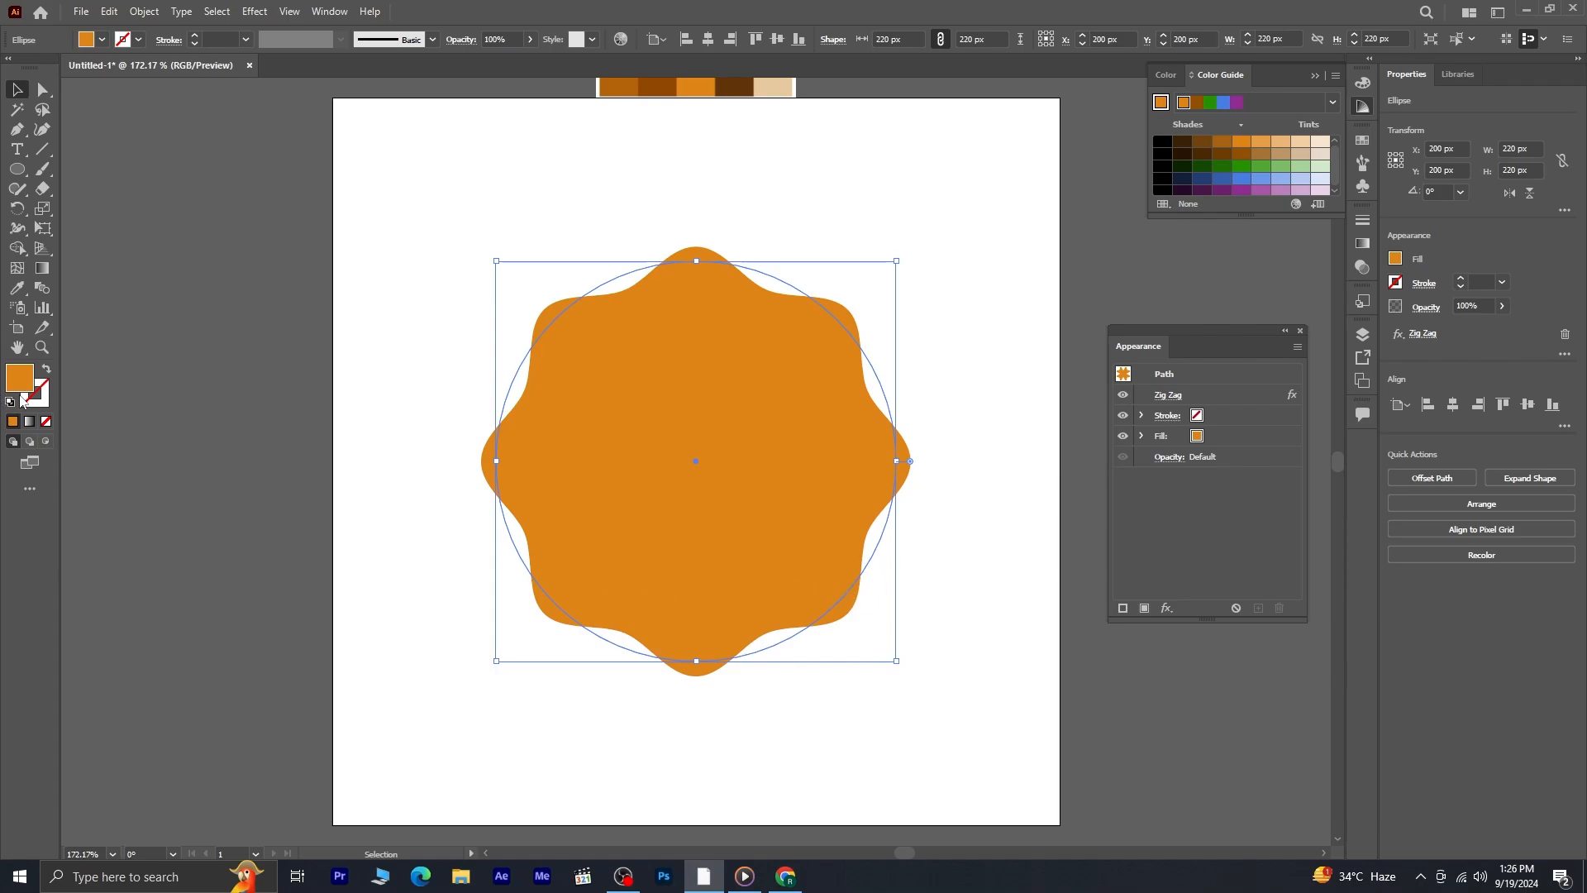
- Give the scalloped shape an 8 pt stroke in the dark brown 904702 sampled from the palette image
click(38, 411)
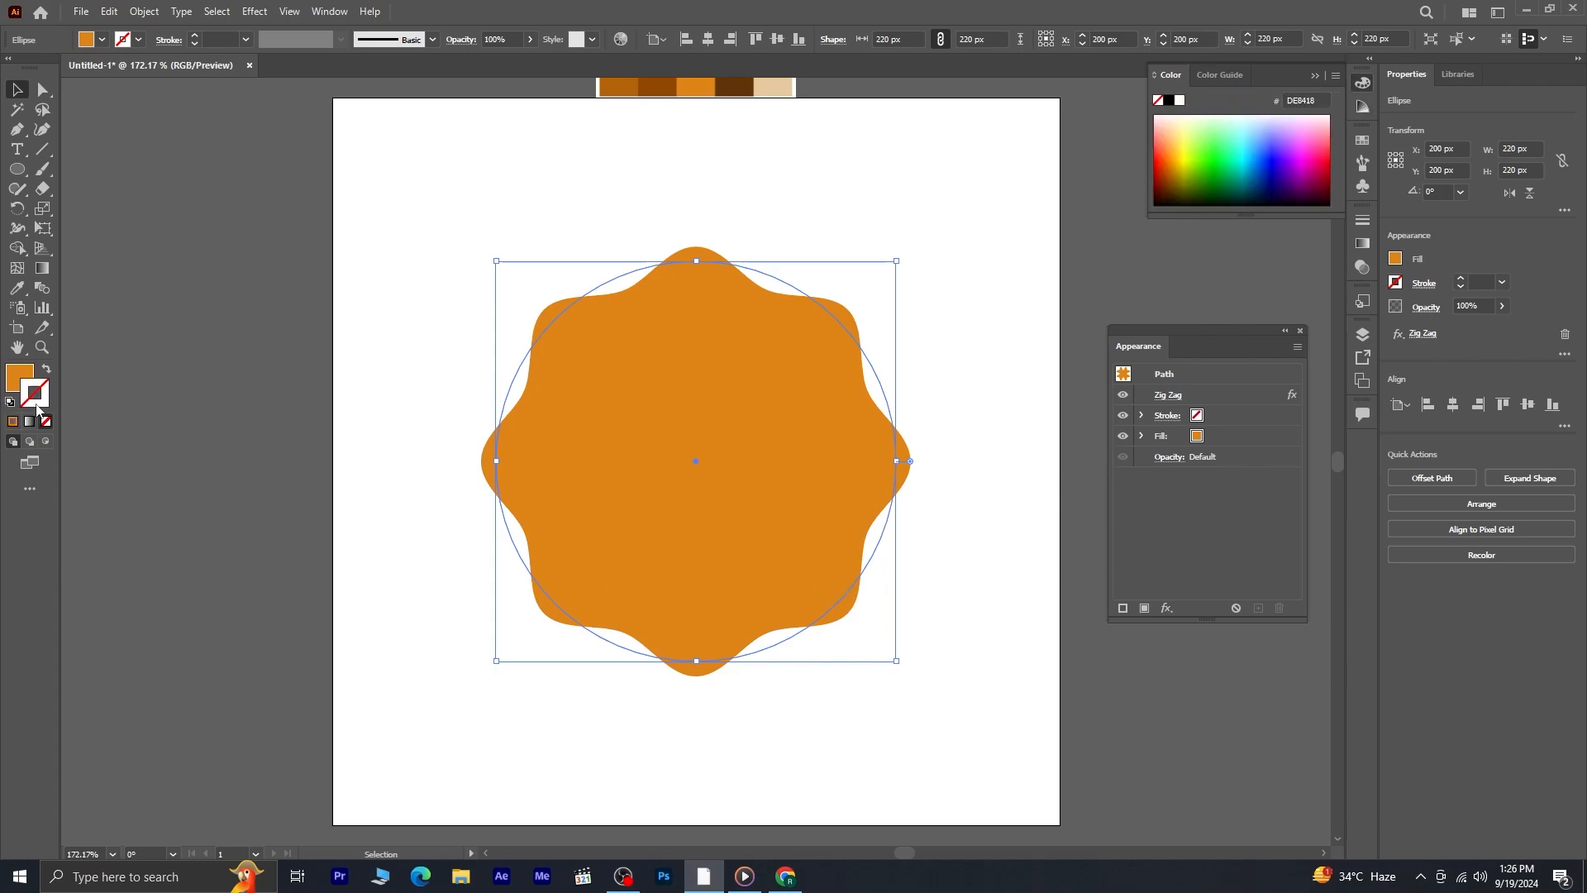
click(16, 288)
click(662, 82)
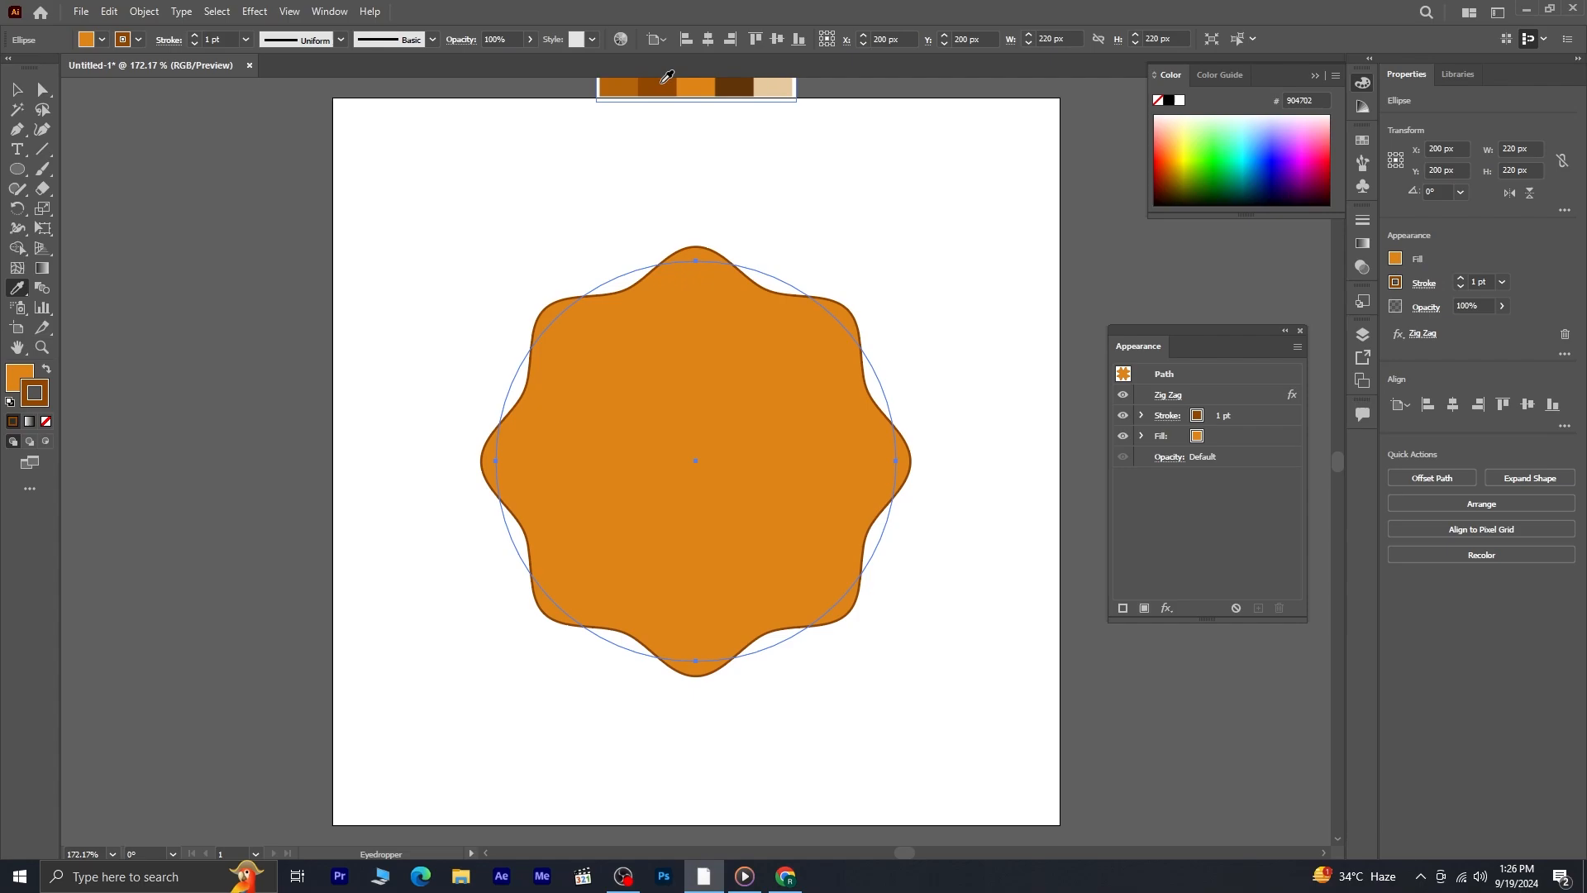
click(195, 37)
click(195, 37)
click(195, 37)
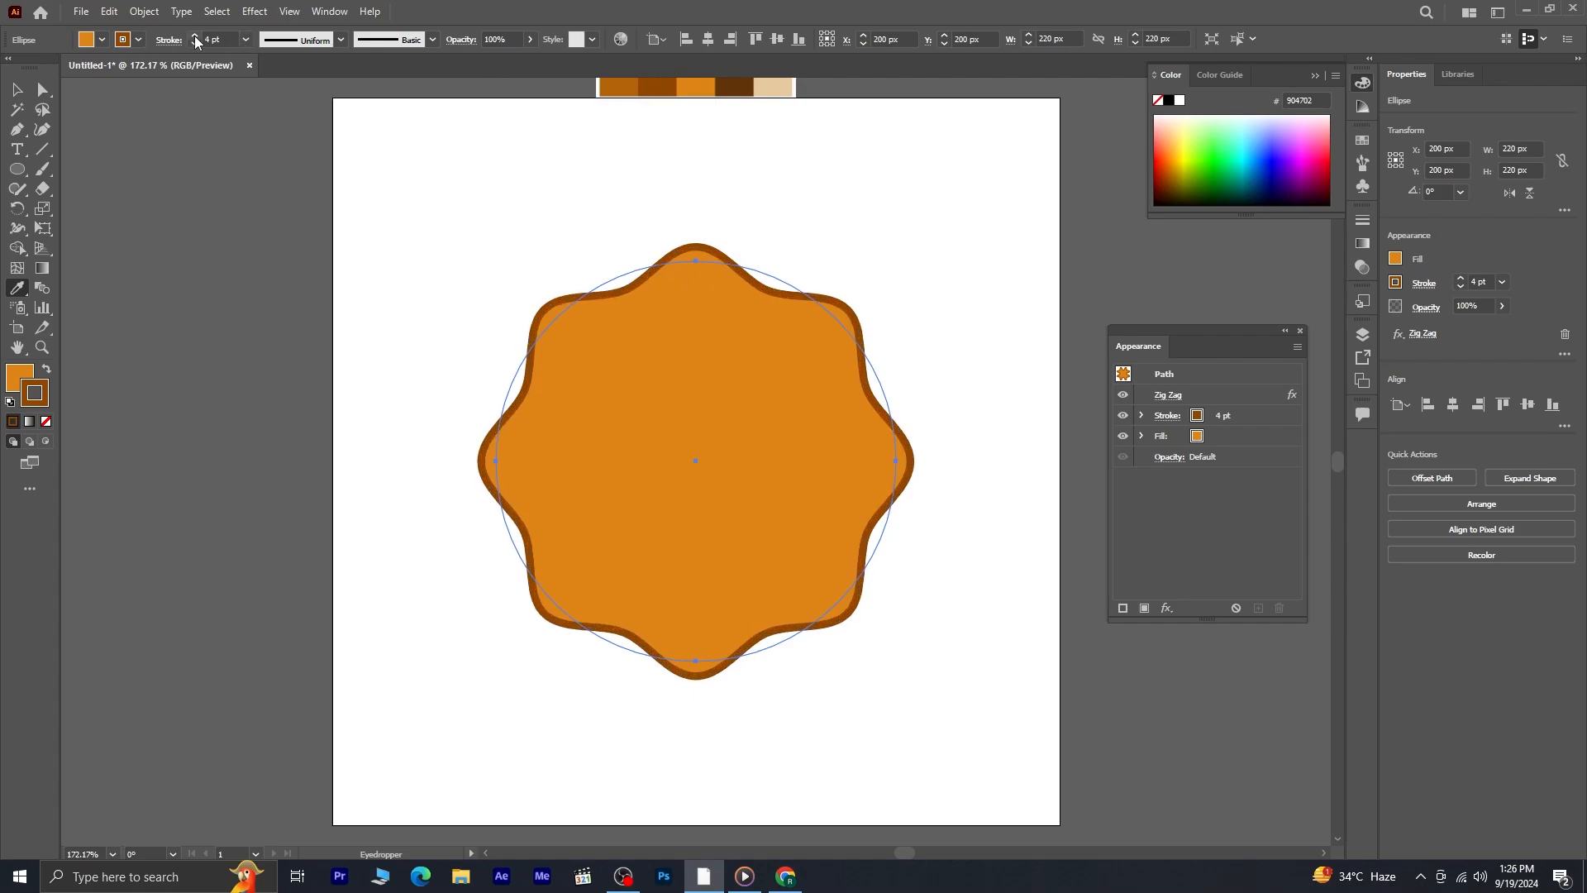
click(195, 37)
click(195, 37)
click(195, 36)
click(195, 37)
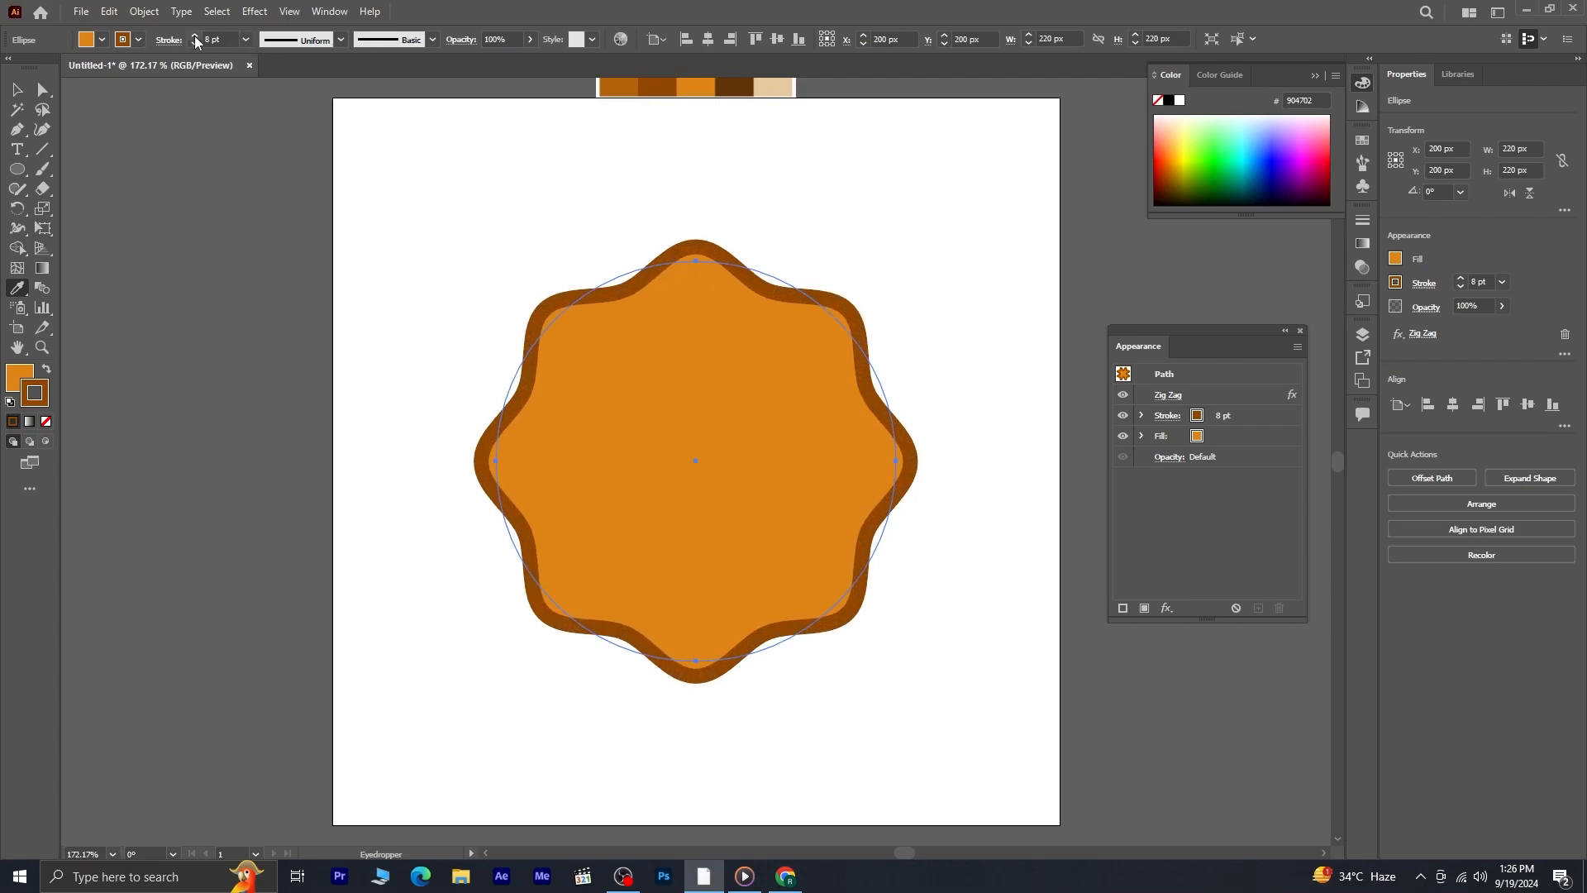
- Draw an open V-shaped path with no fill and a brown stroke, running from inside the scalloped shape out past its lower-right edge
click(17, 129)
key(ctrl+shift+a)
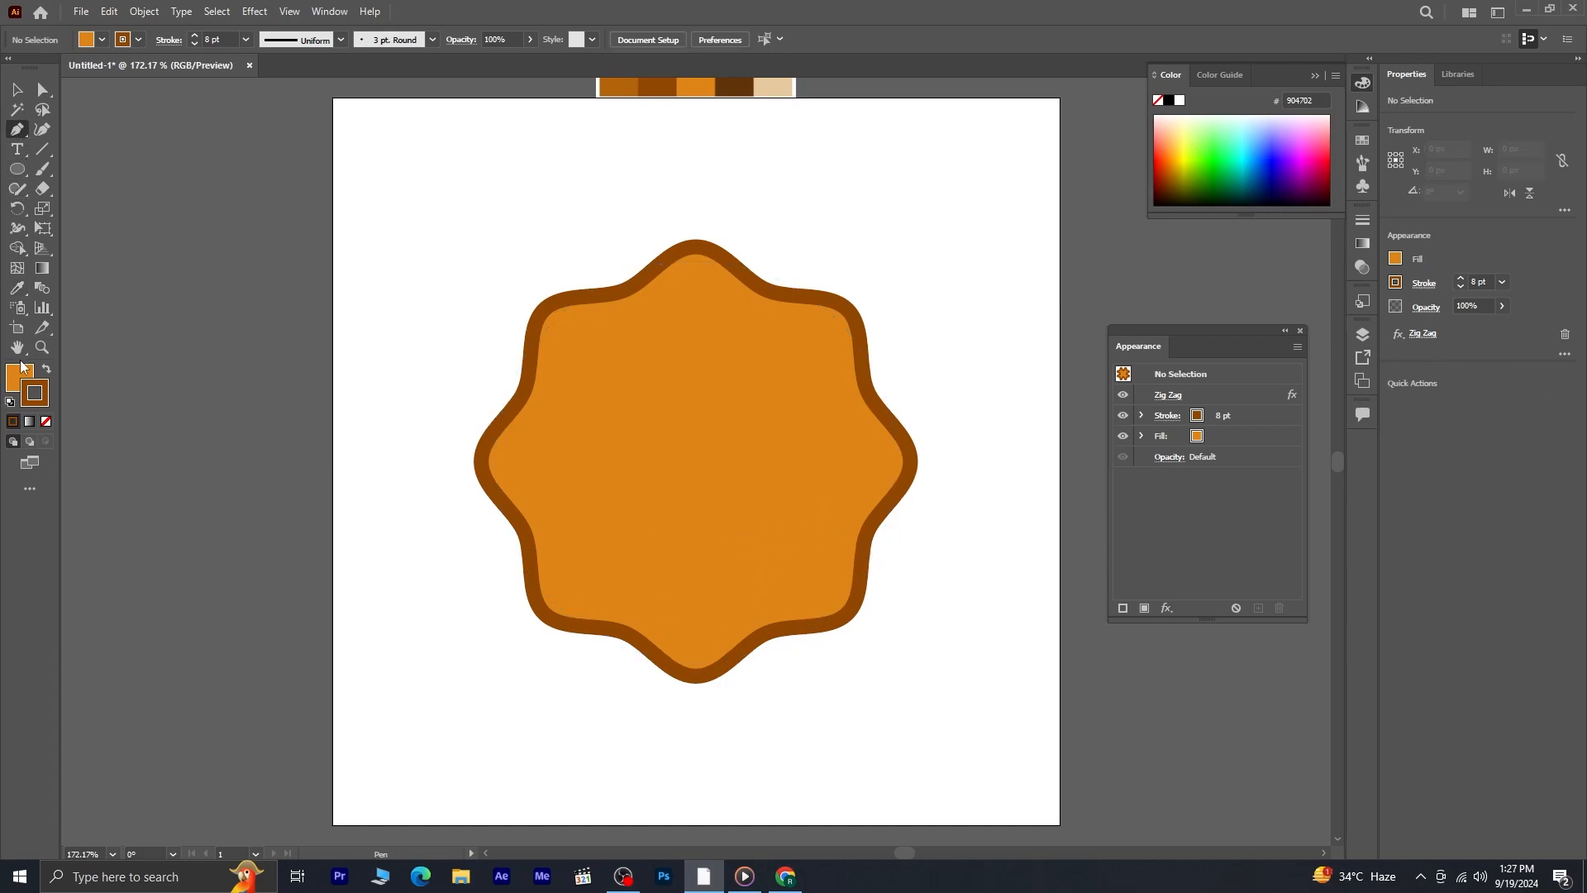
click(47, 421)
key(v)
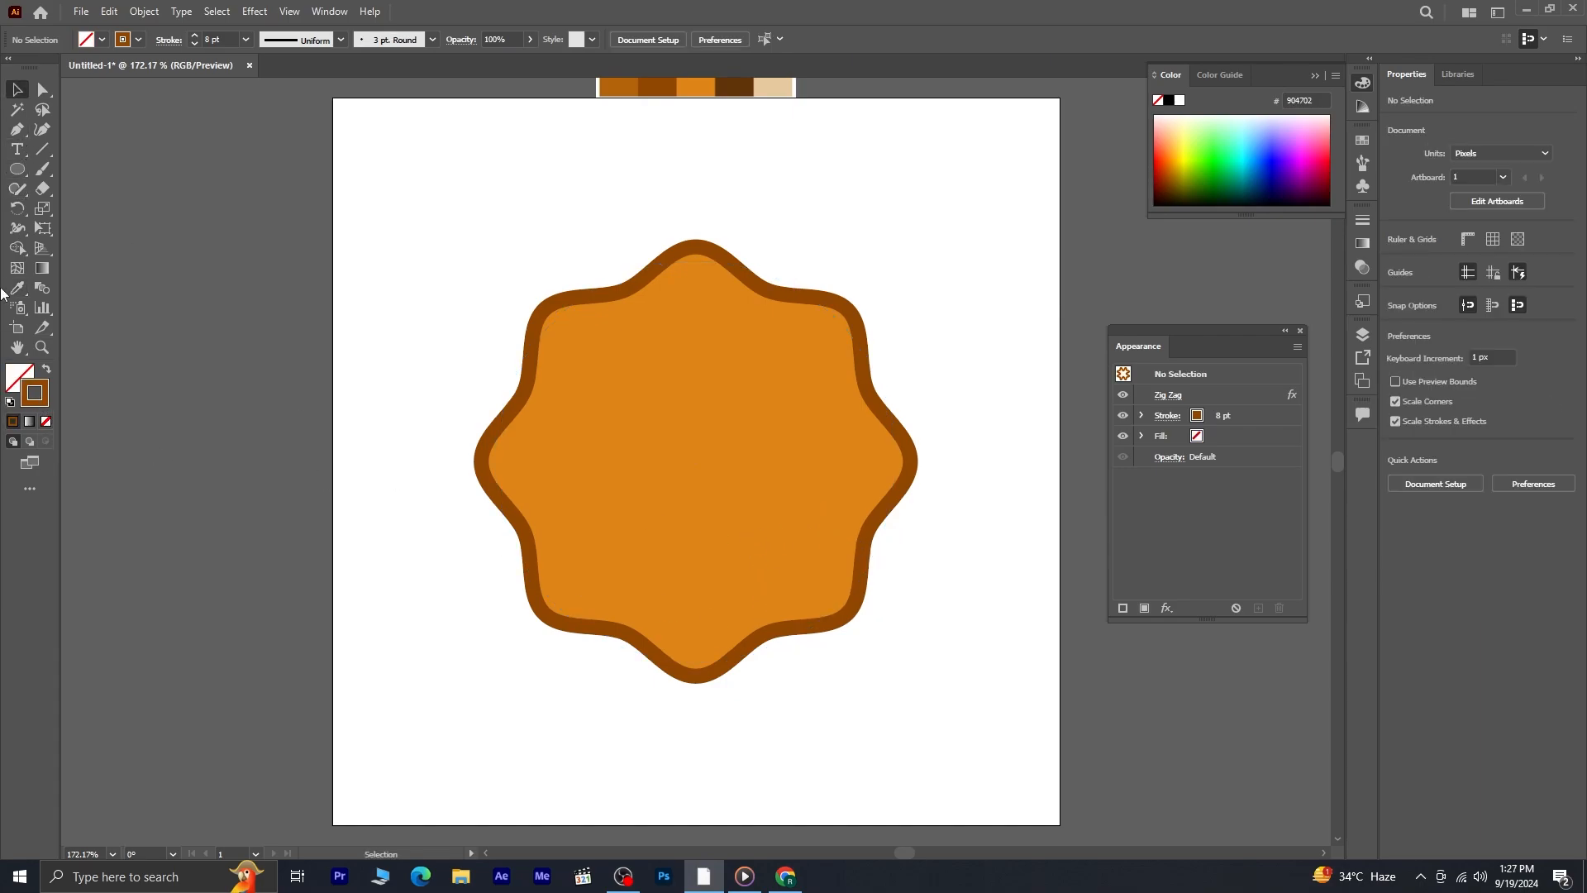
click(16, 129)
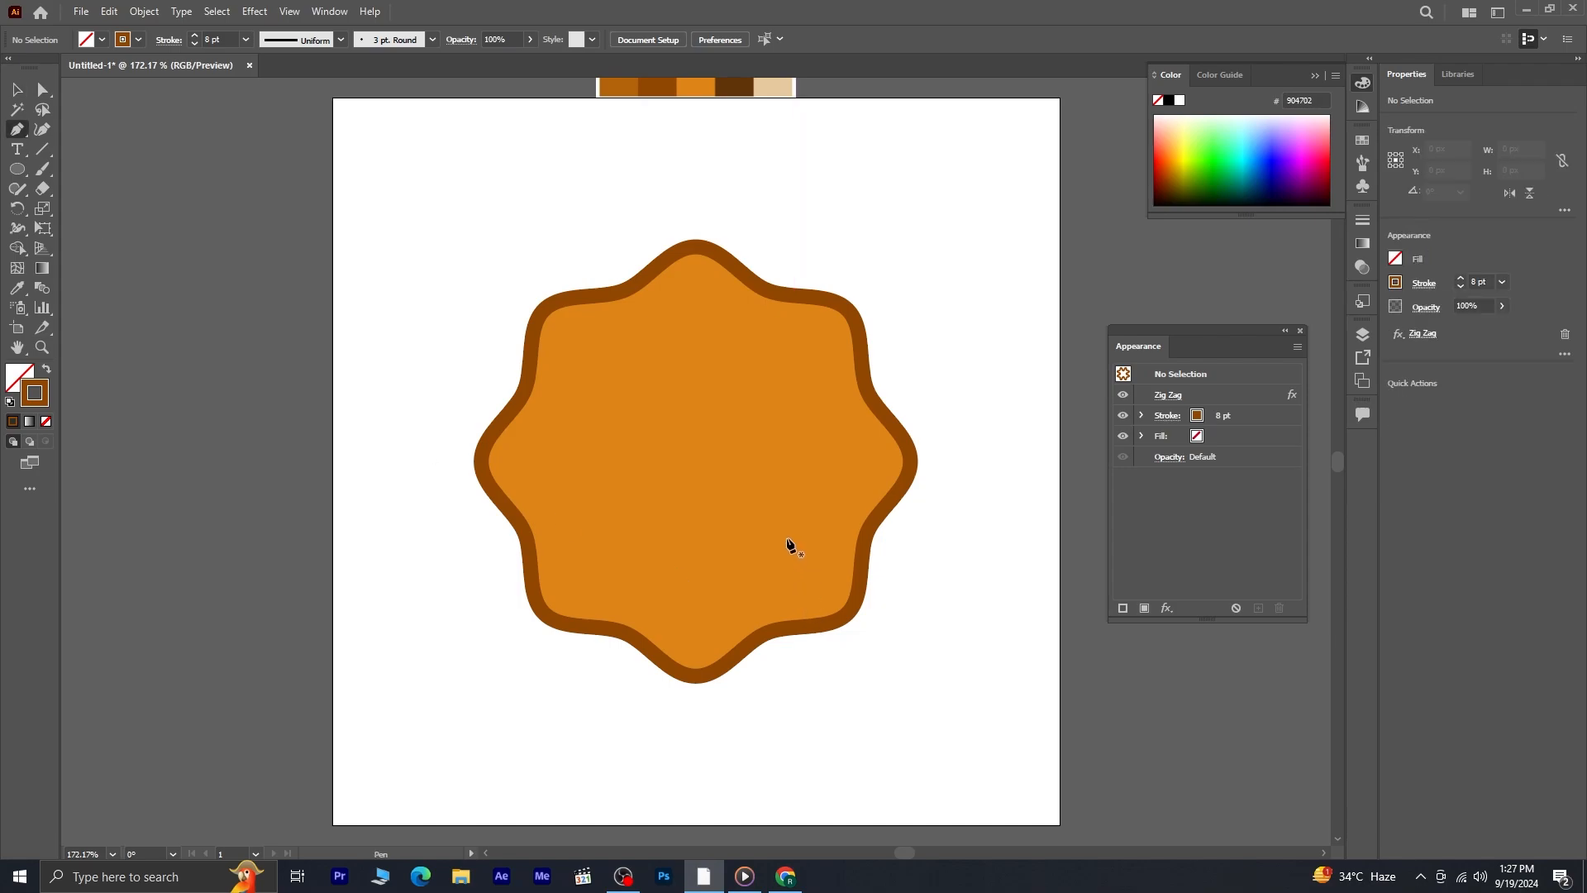
click(795, 499)
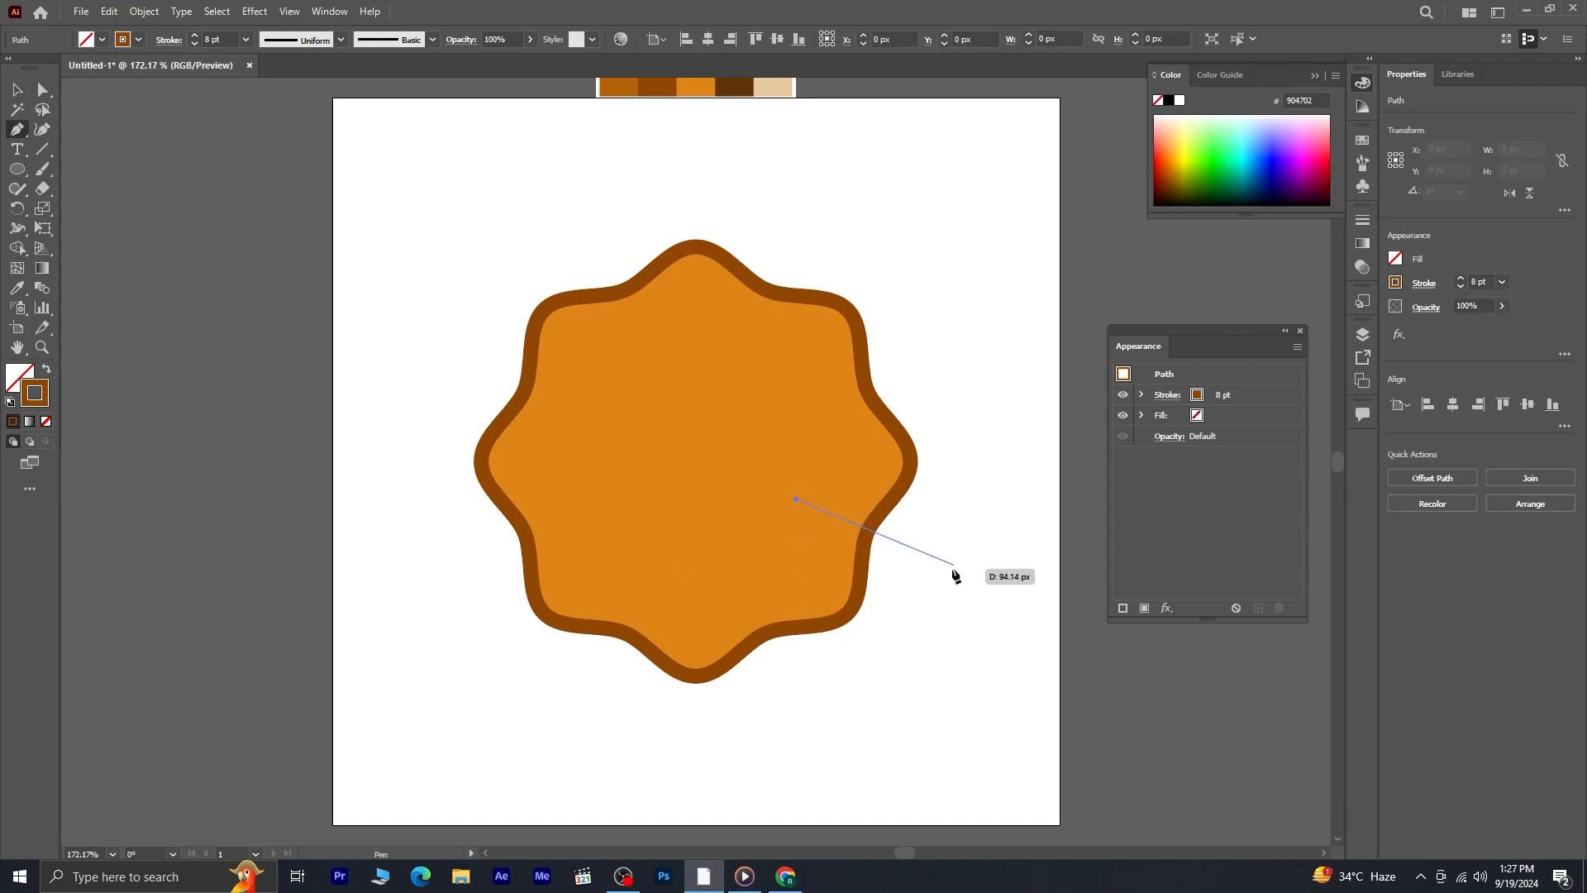
click(934, 589)
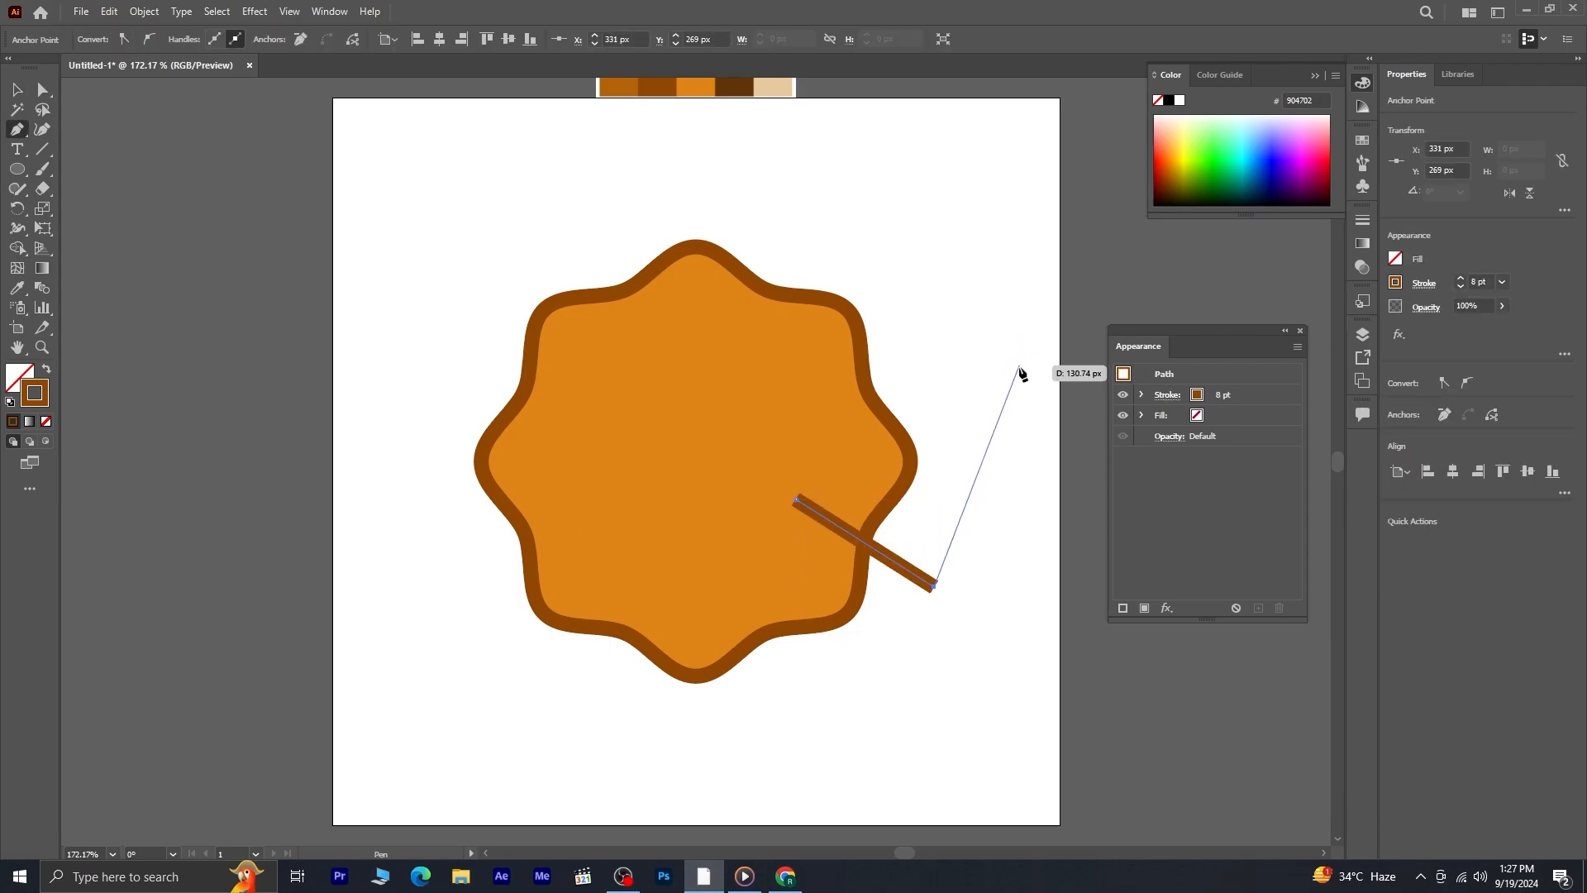
click(1018, 380)
click(17, 90)
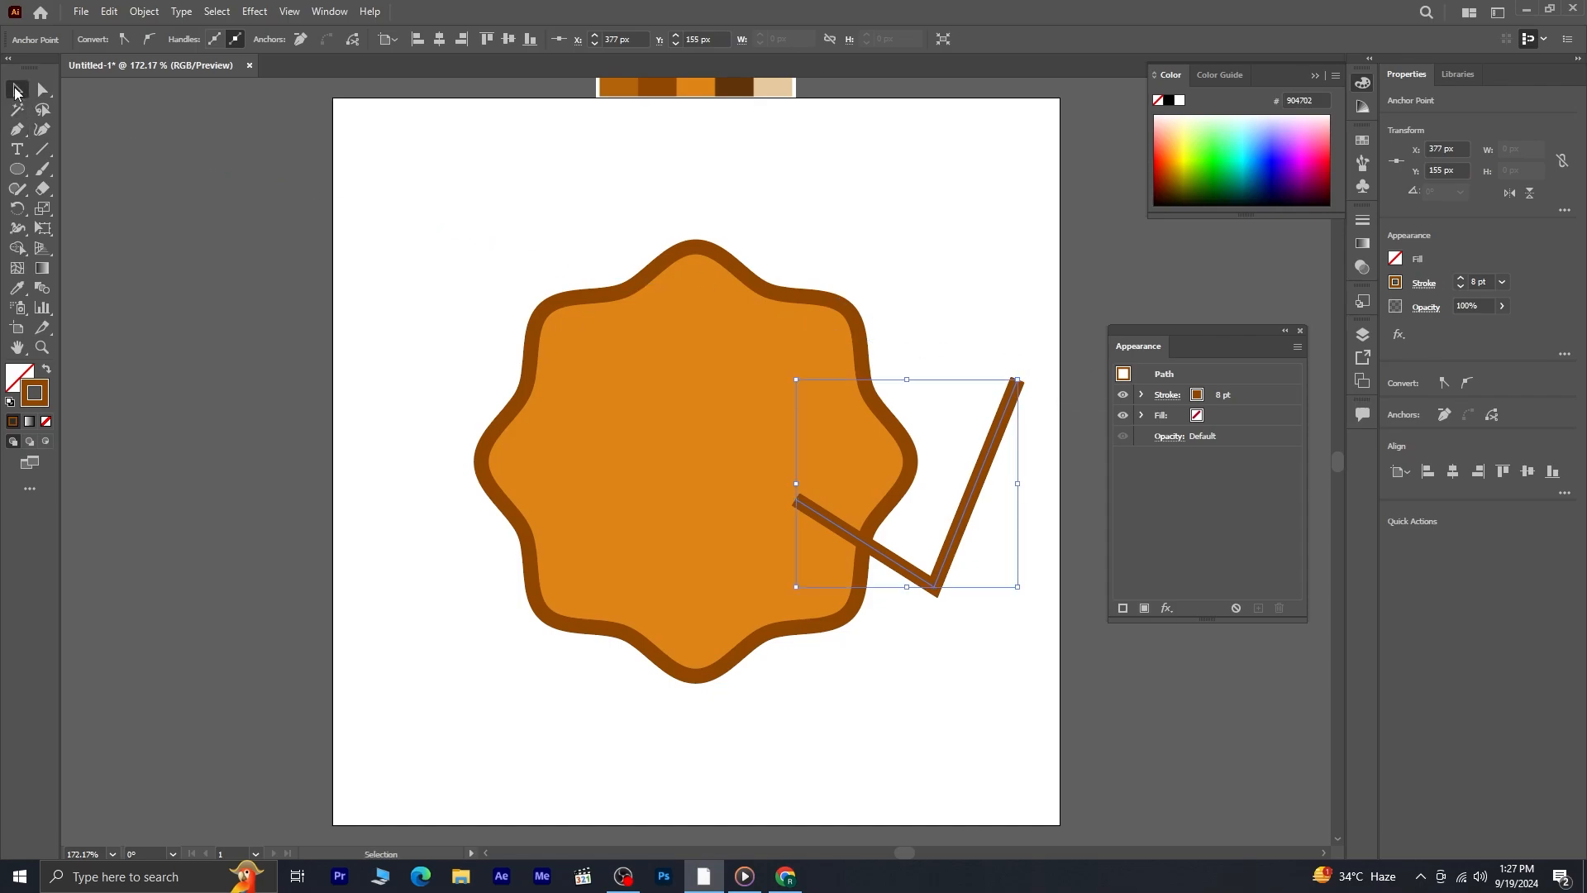
click(962, 612)
- Round the corner of the V-shaped path to a radius of about 31 px
key(a)
click(935, 588)
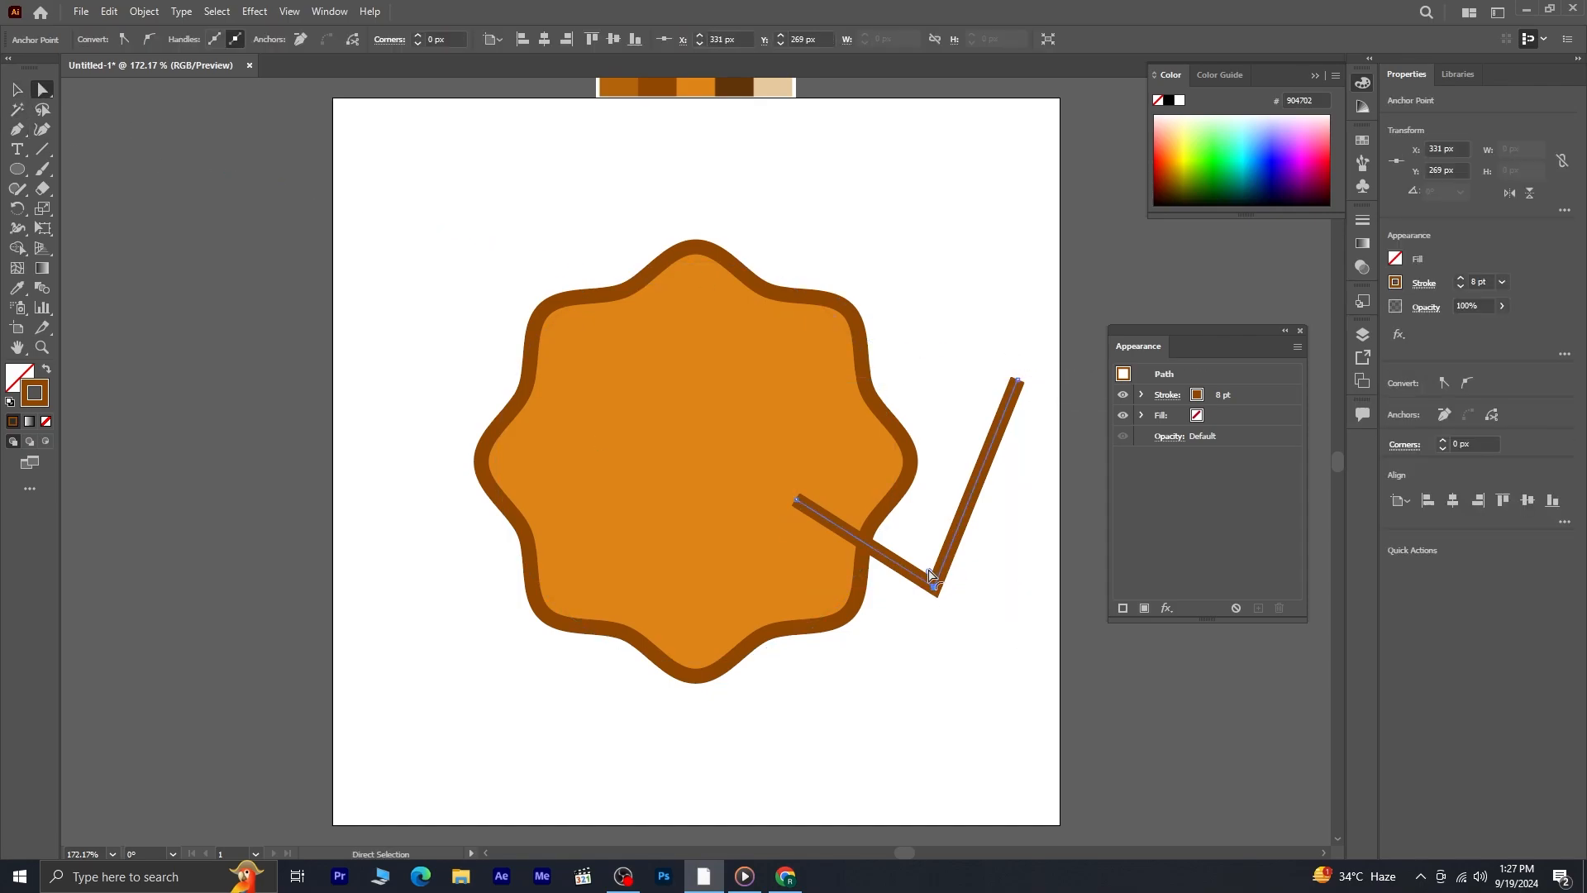
drag(930, 573, 912, 507)
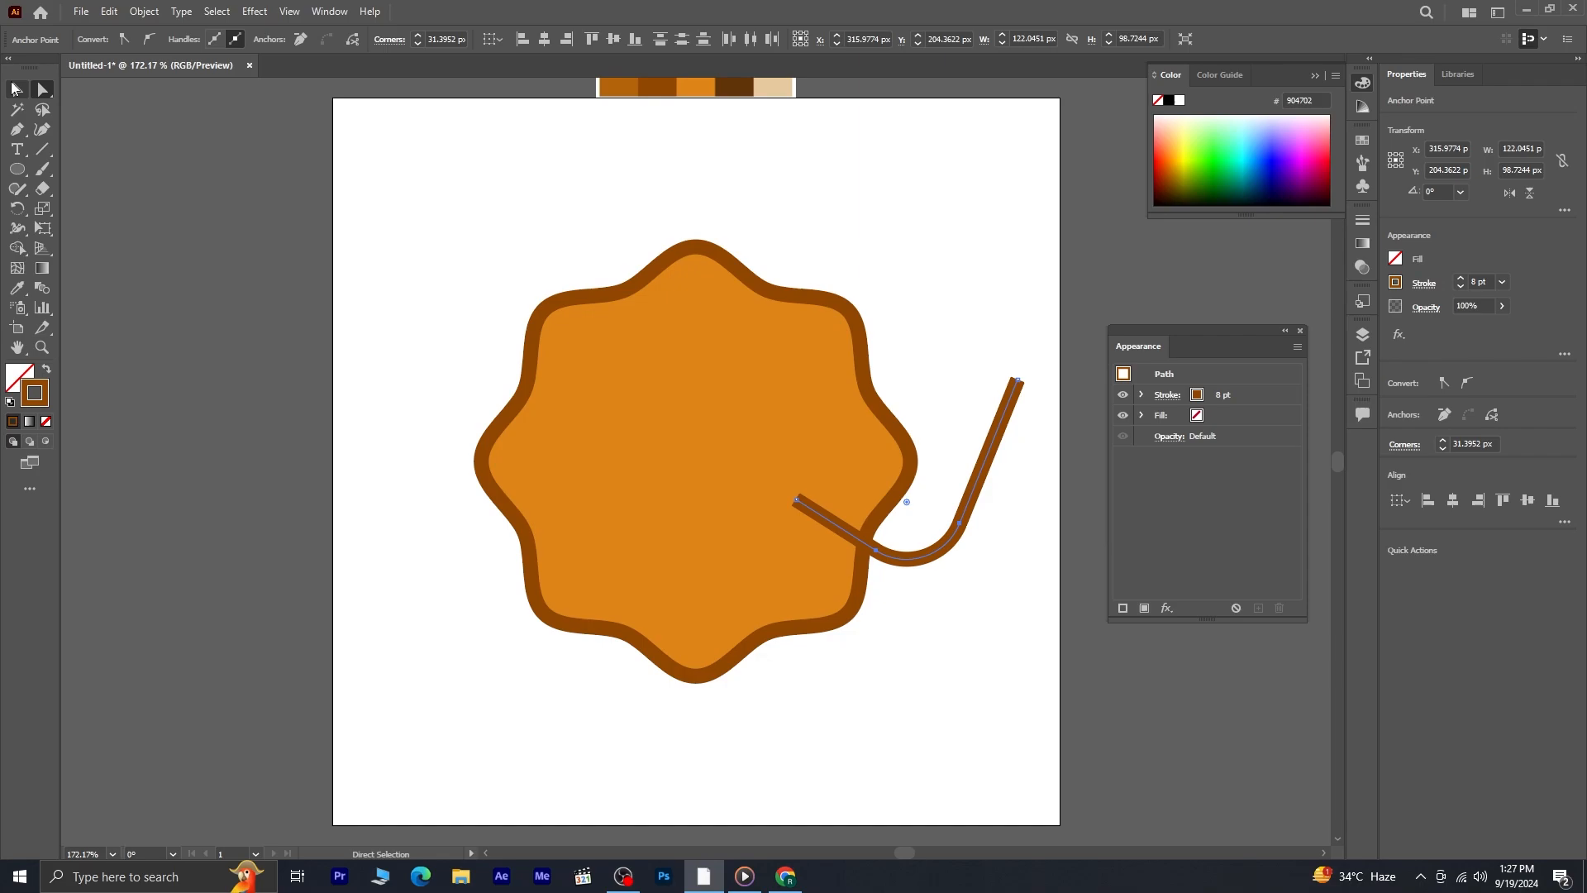
- Rotate the curved path about 14.5° counterclockwise and bring the scalloped shape in front of it
click(16, 89)
drag(1020, 371, 999, 357)
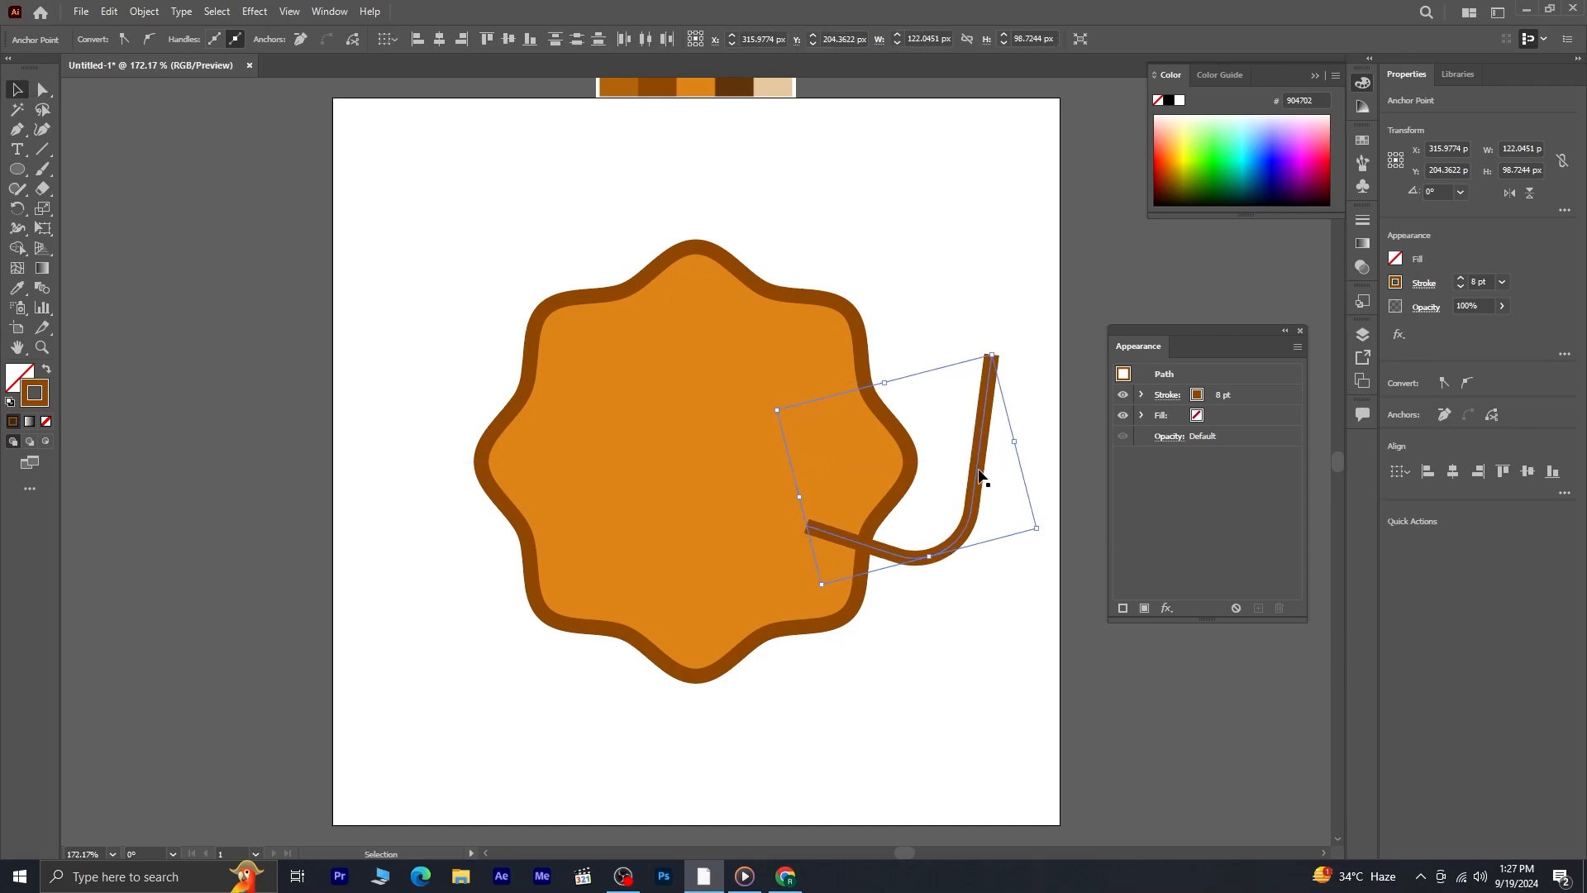
click(974, 610)
click(754, 494)
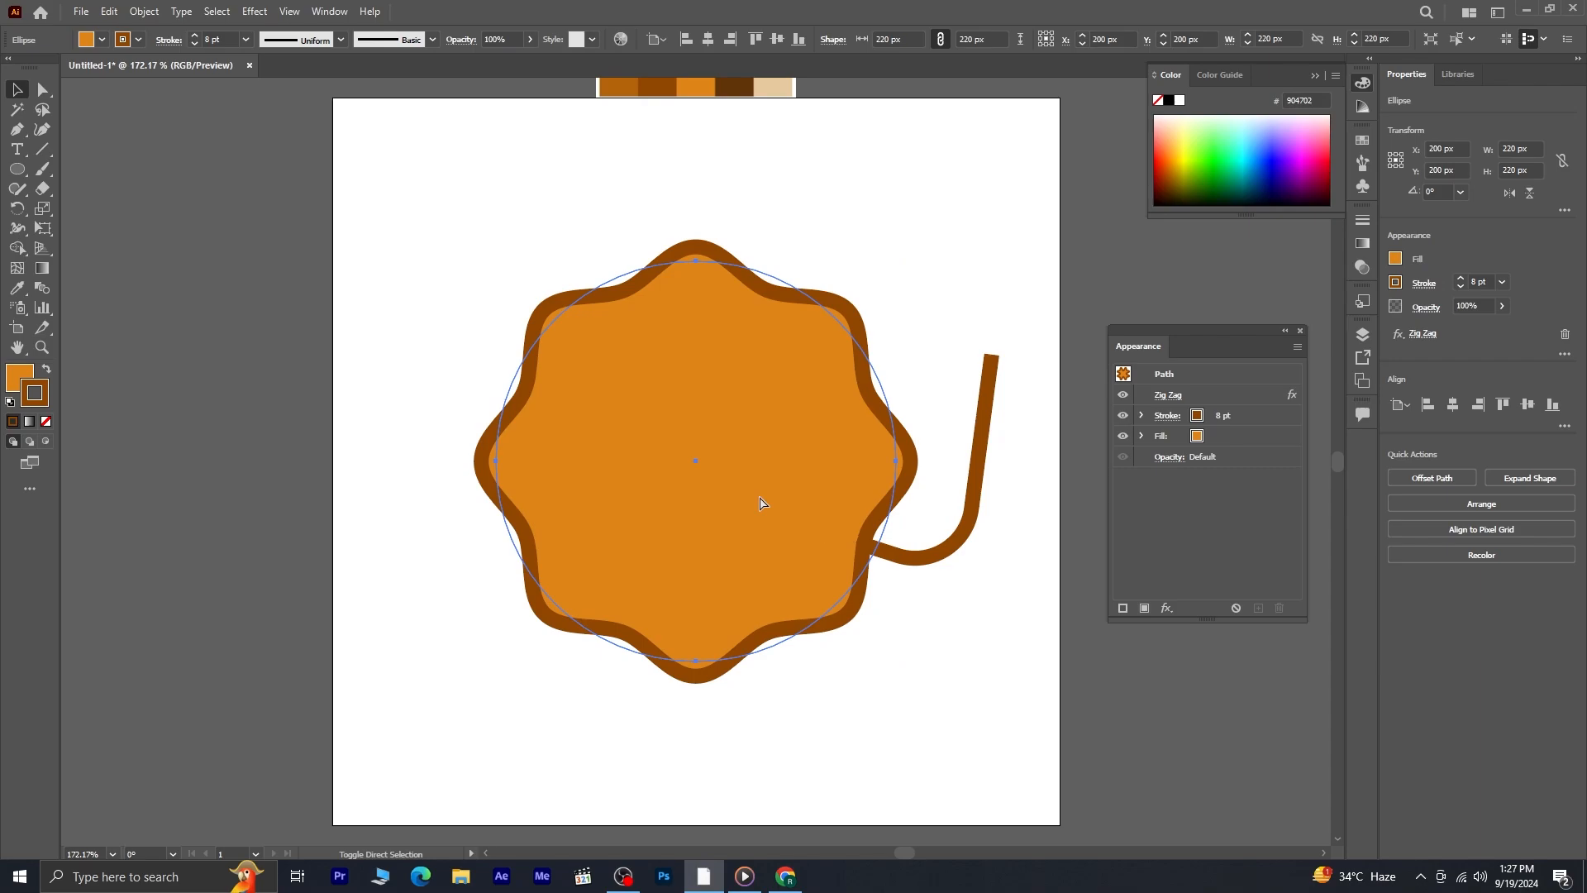
click(1028, 638)
- Set the curved arm's stroke weight to 14 pt
click(947, 553)
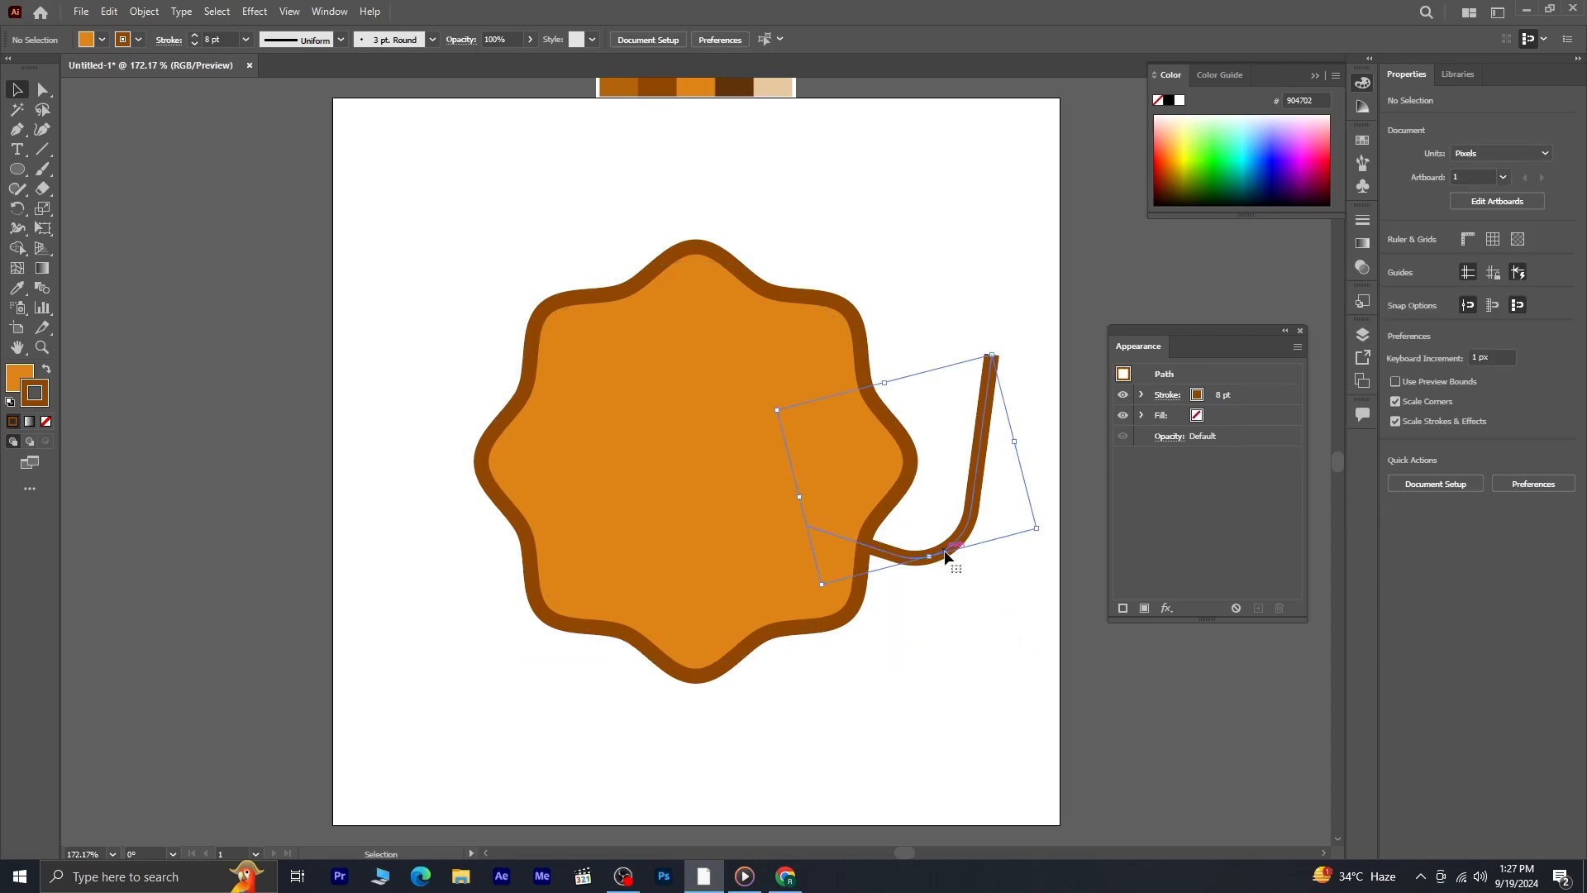
click(194, 35)
click(195, 35)
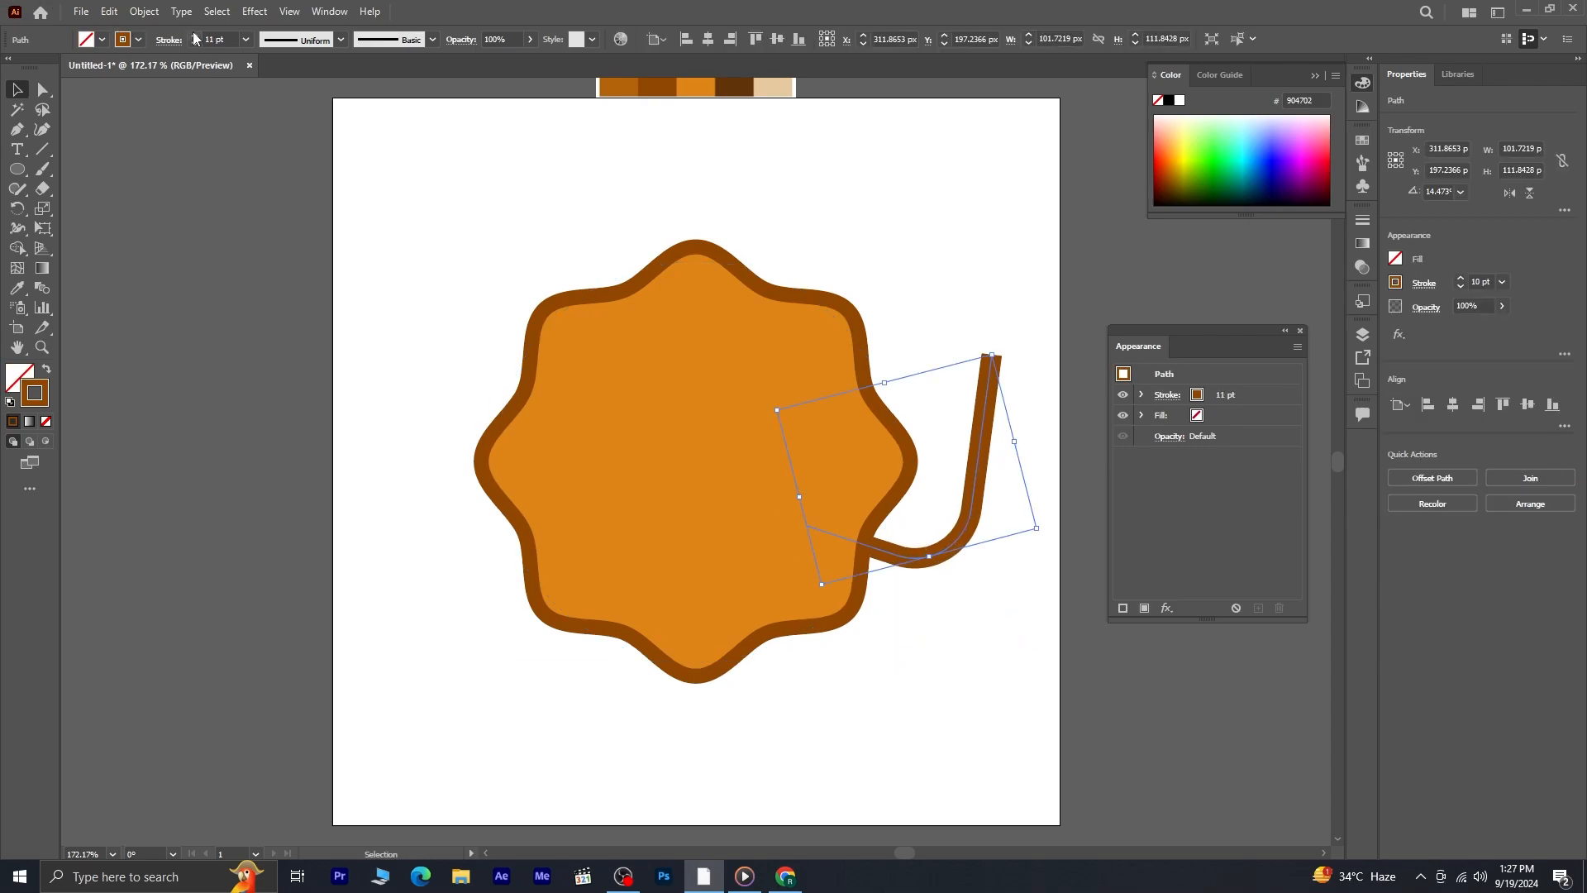
click(195, 36)
click(194, 36)
click(195, 36)
click(194, 36)
click(992, 669)
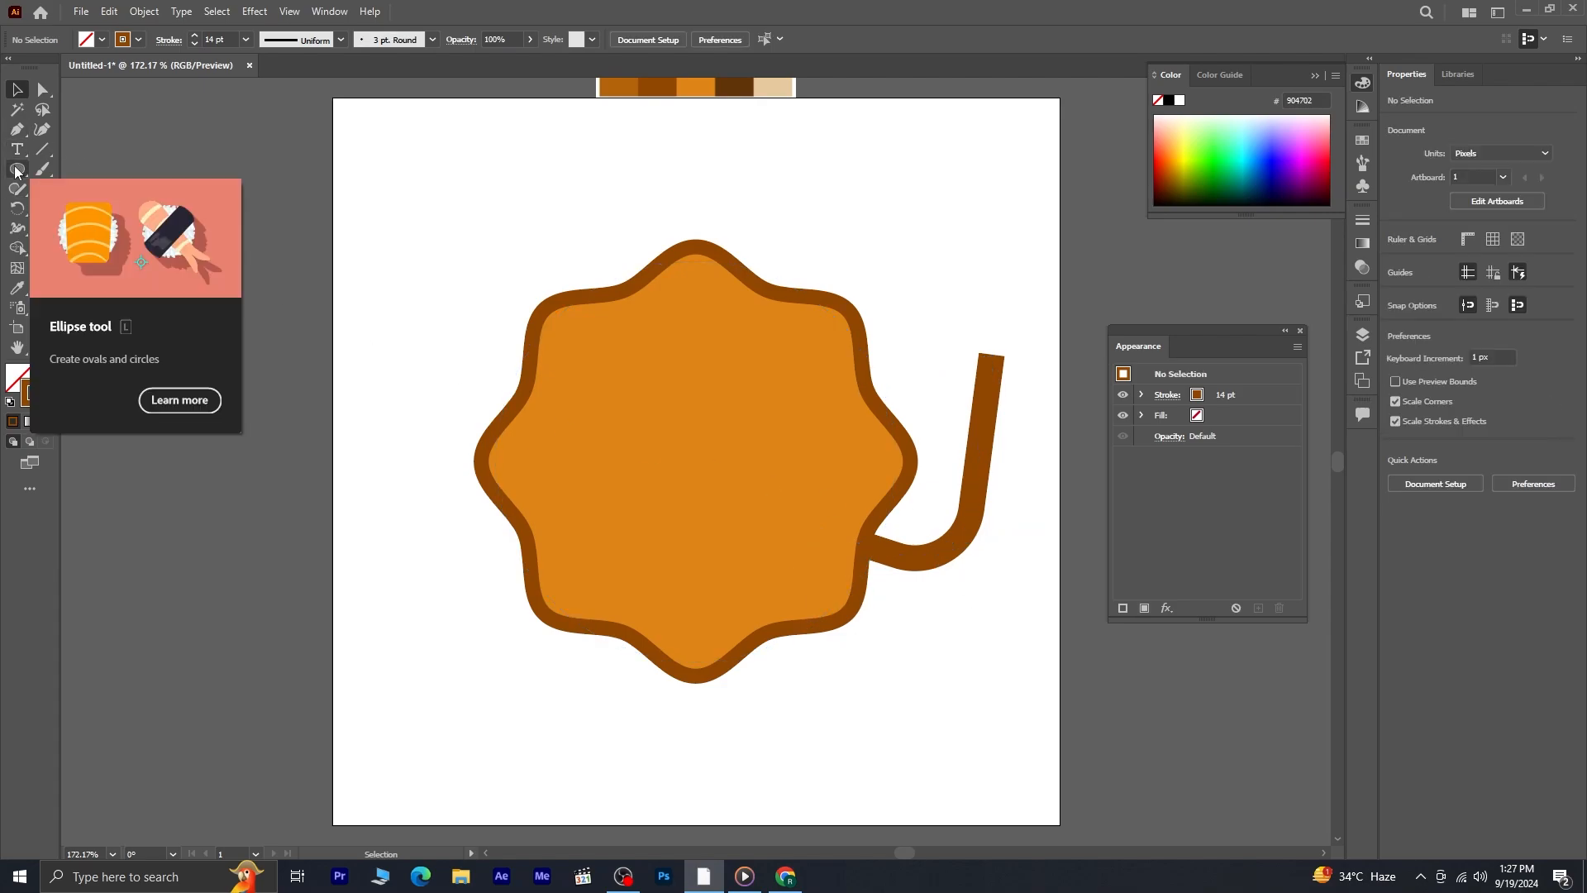
- Restore the default white fill and black stroke, and draw a flat ellipse overlapped by a 46 × 36 px ellipse above the arm
drag(17, 172, 100, 212)
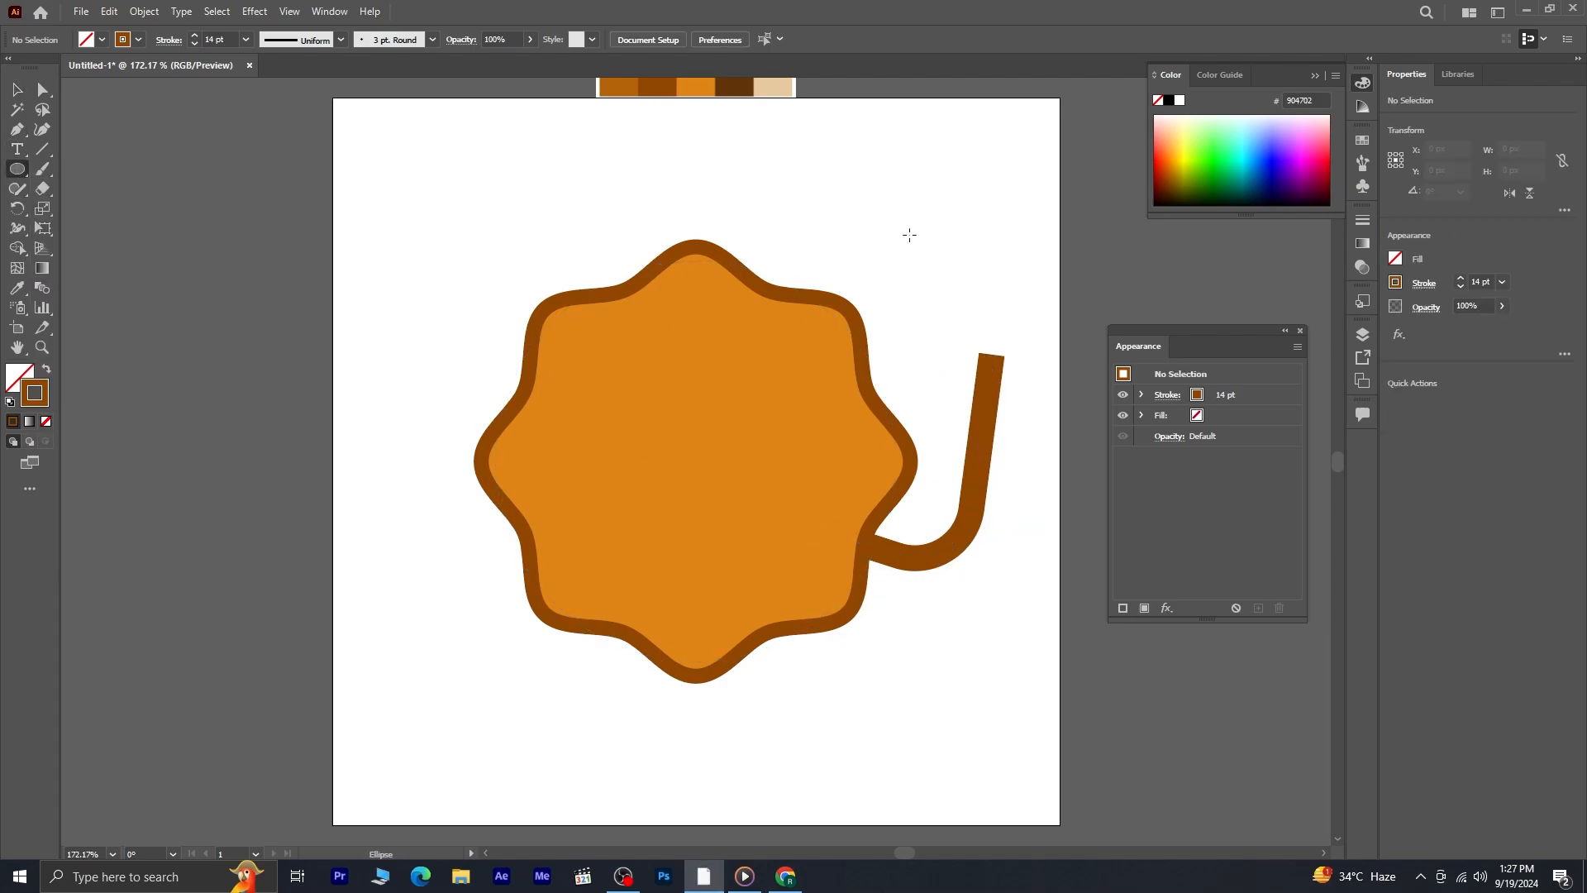
click(11, 402)
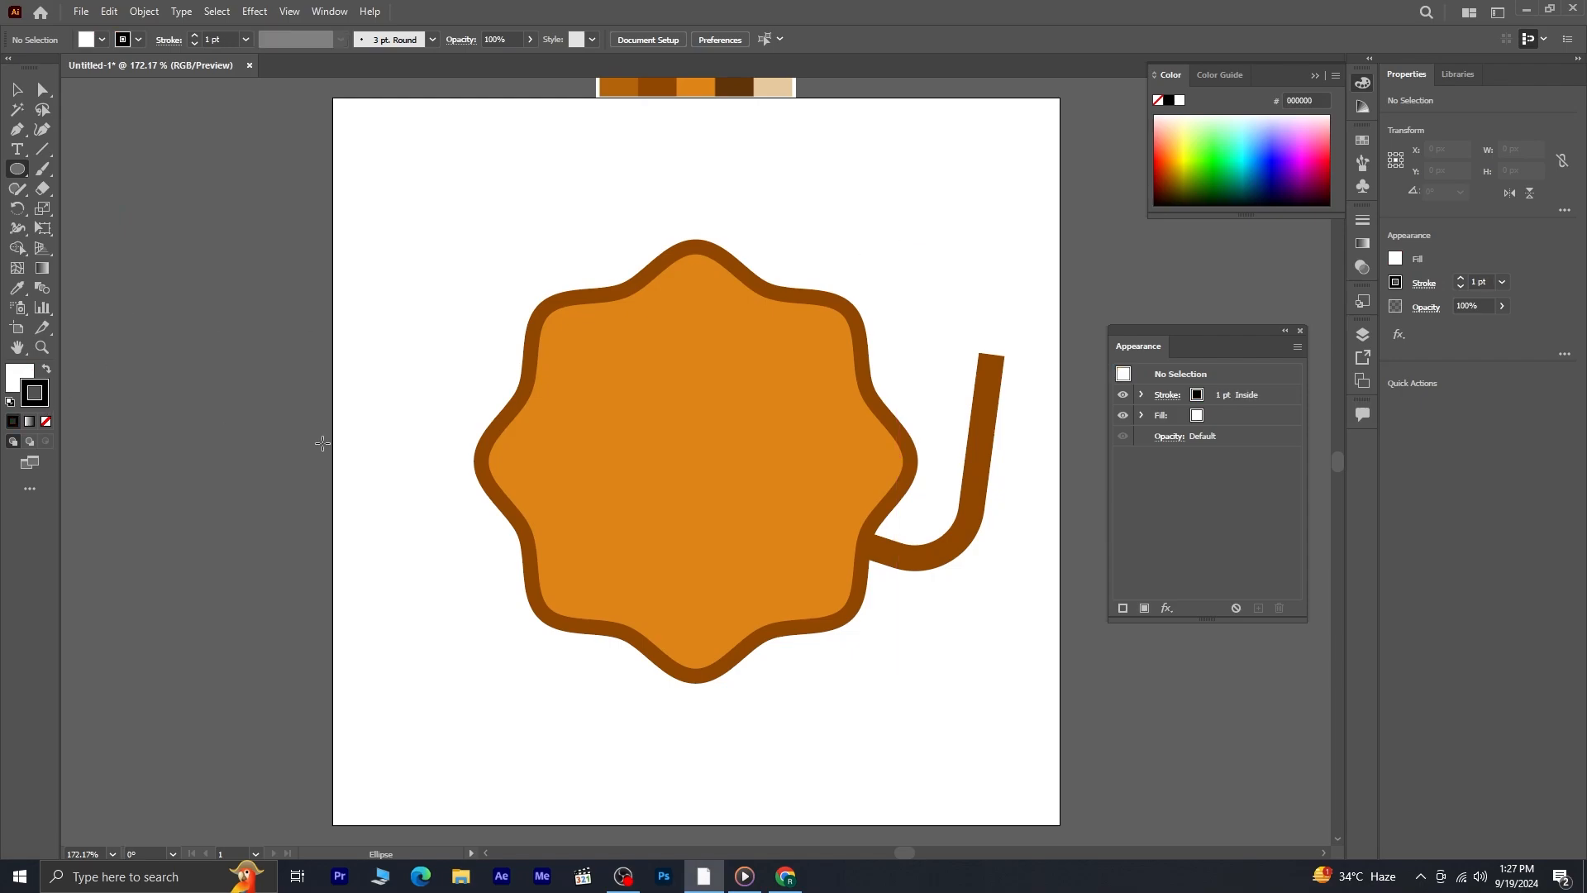
drag(900, 231, 978, 253)
drag(900, 180, 983, 244)
click(18, 90)
click(943, 250)
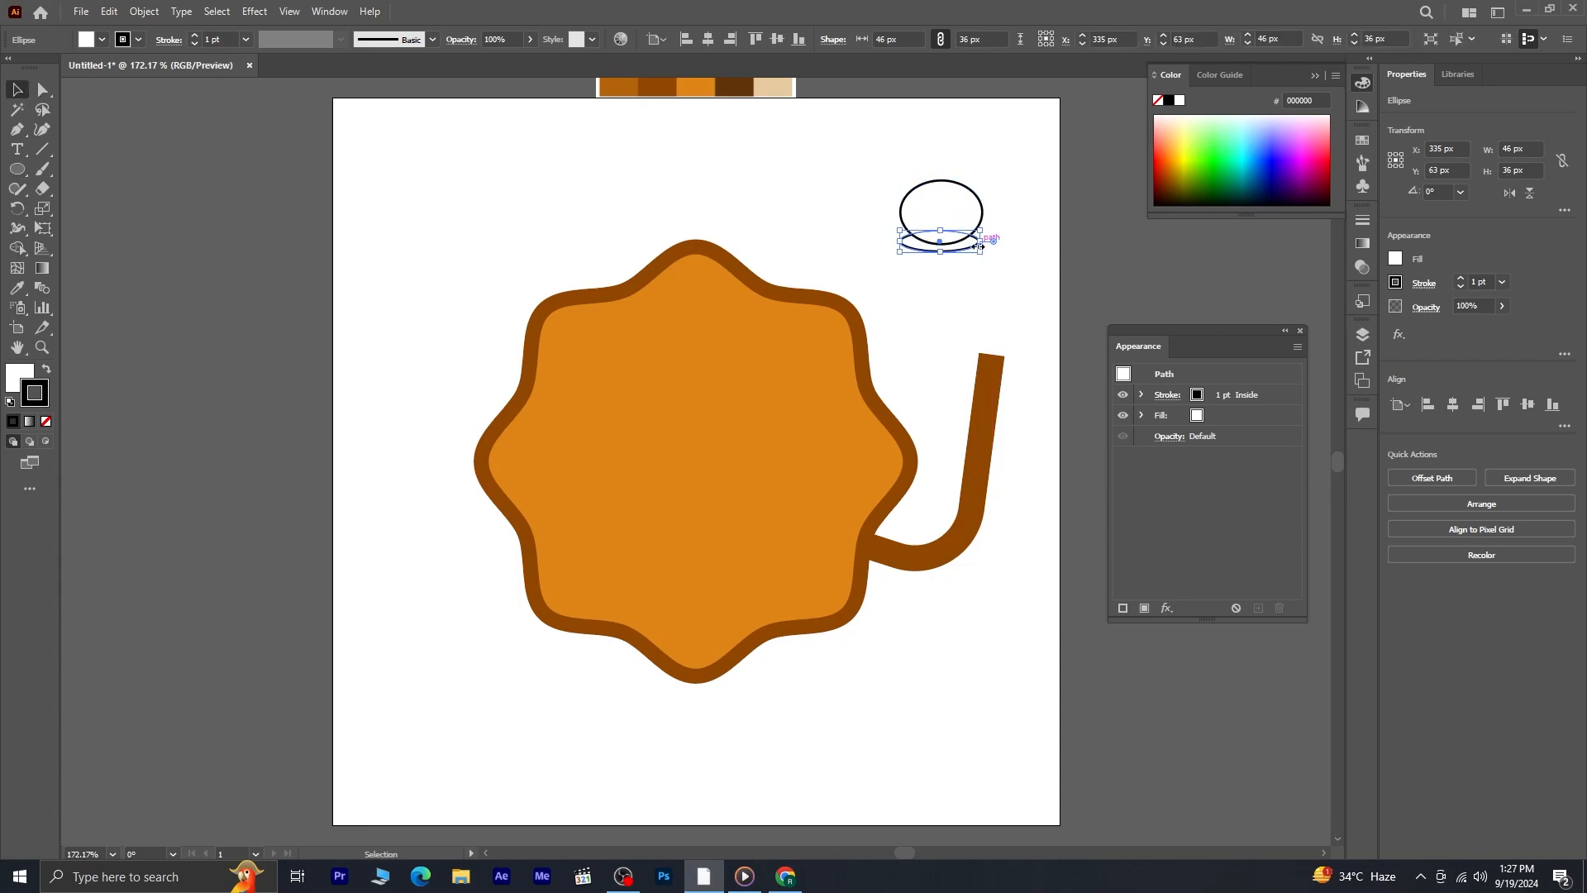
shift+click(969, 212)
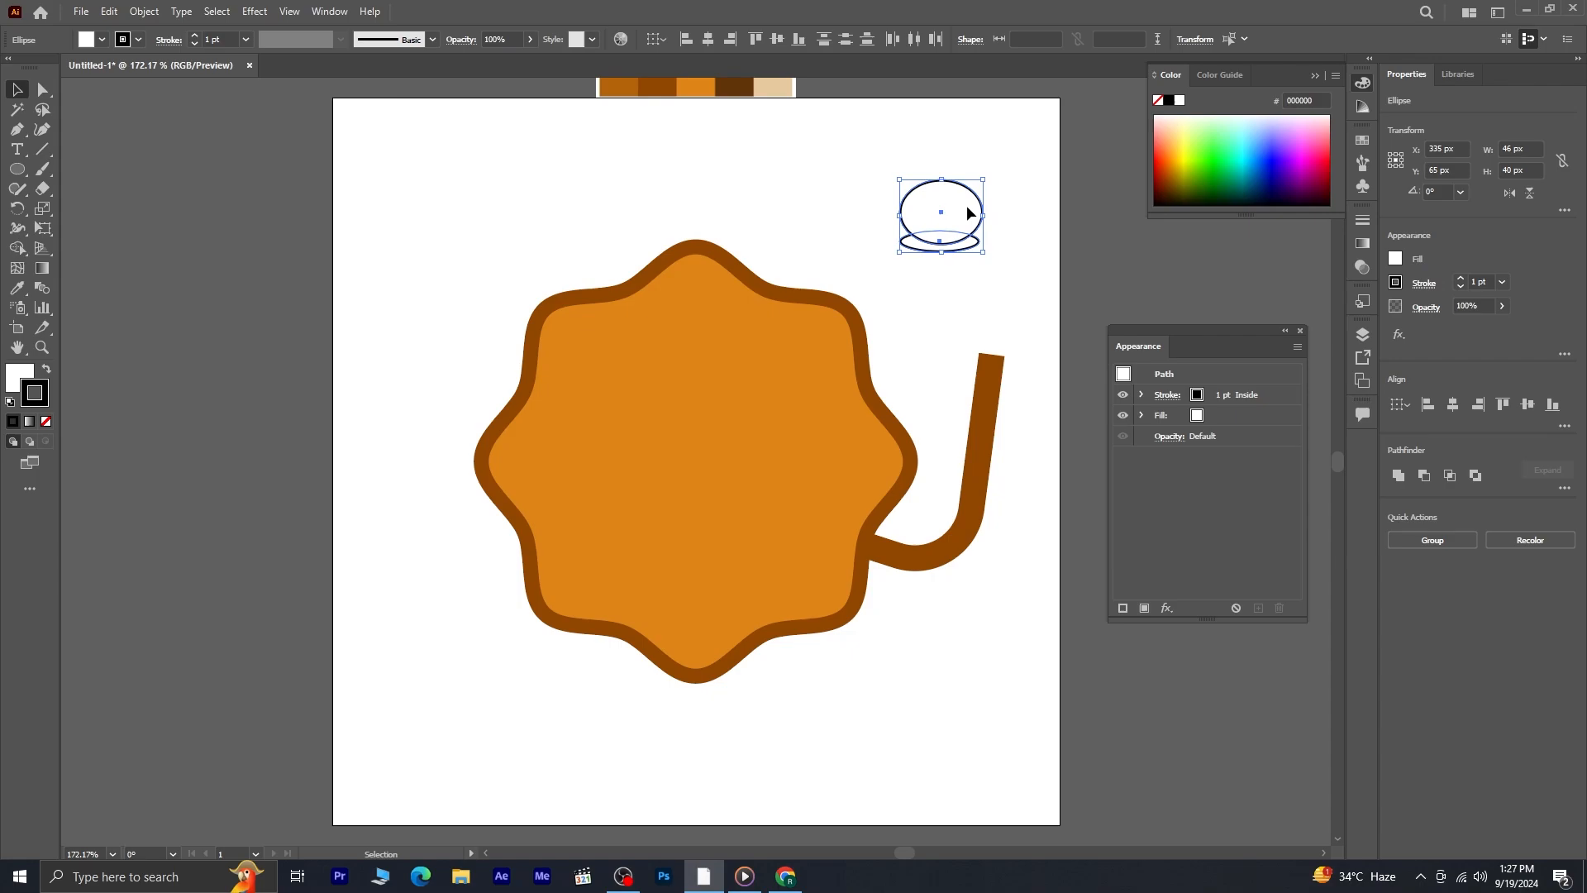
click(1034, 304)
- Draw a 12 × 35 px upright ellipse as a finger over the palm ellipse, tilt it about 11° counterclockwise and place a copy beside it
scroll(975, 227, up, 1)
alt+scroll(976, 248, up, 3)
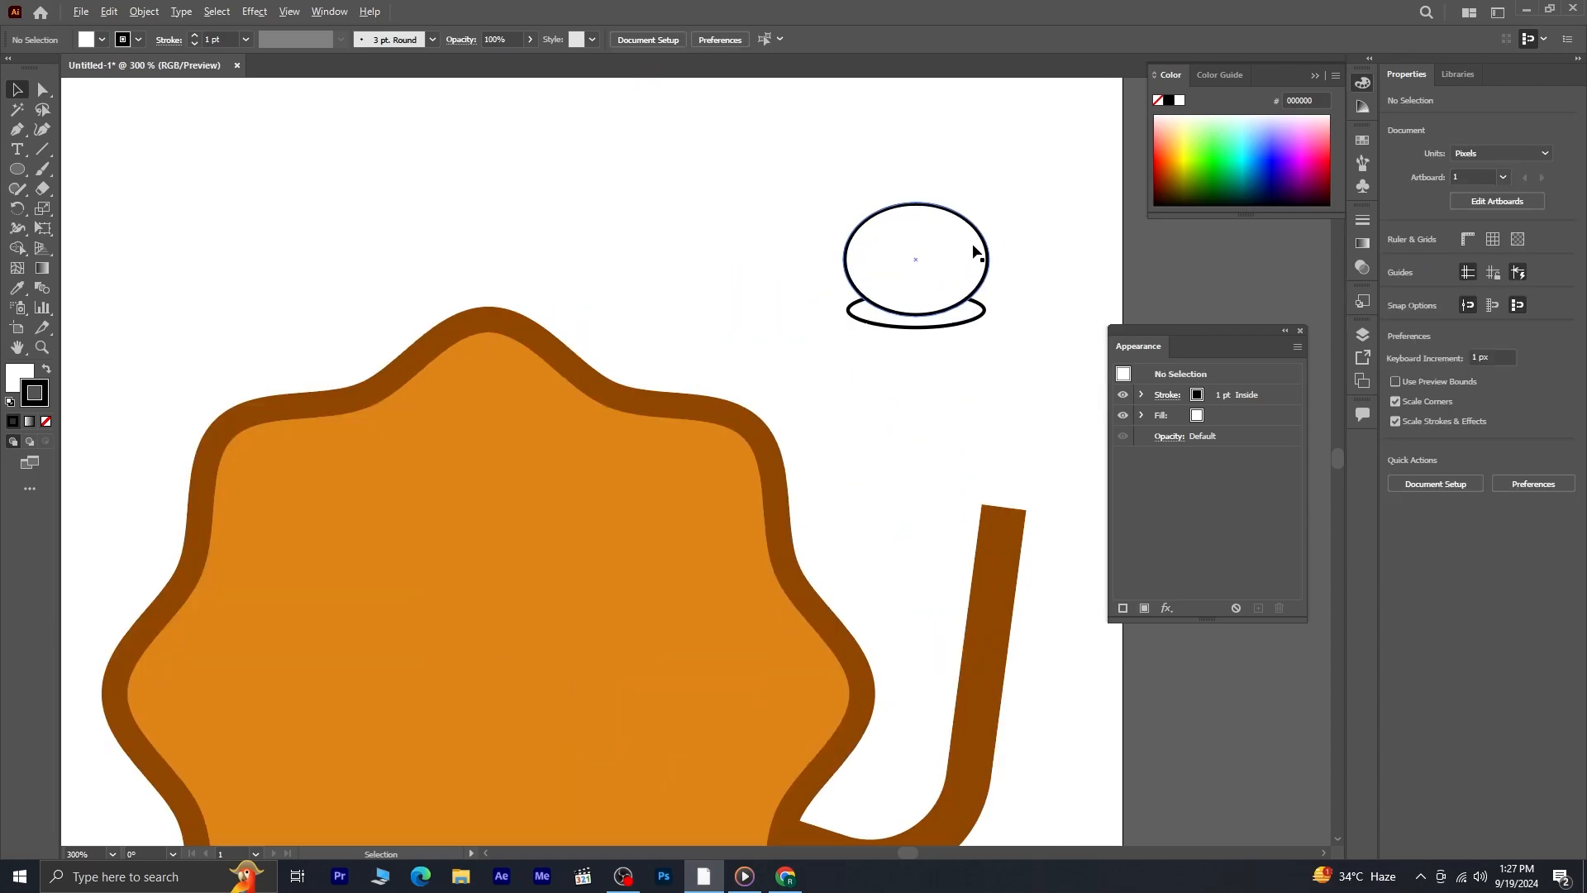
drag(935, 271, 850, 307)
key(l)
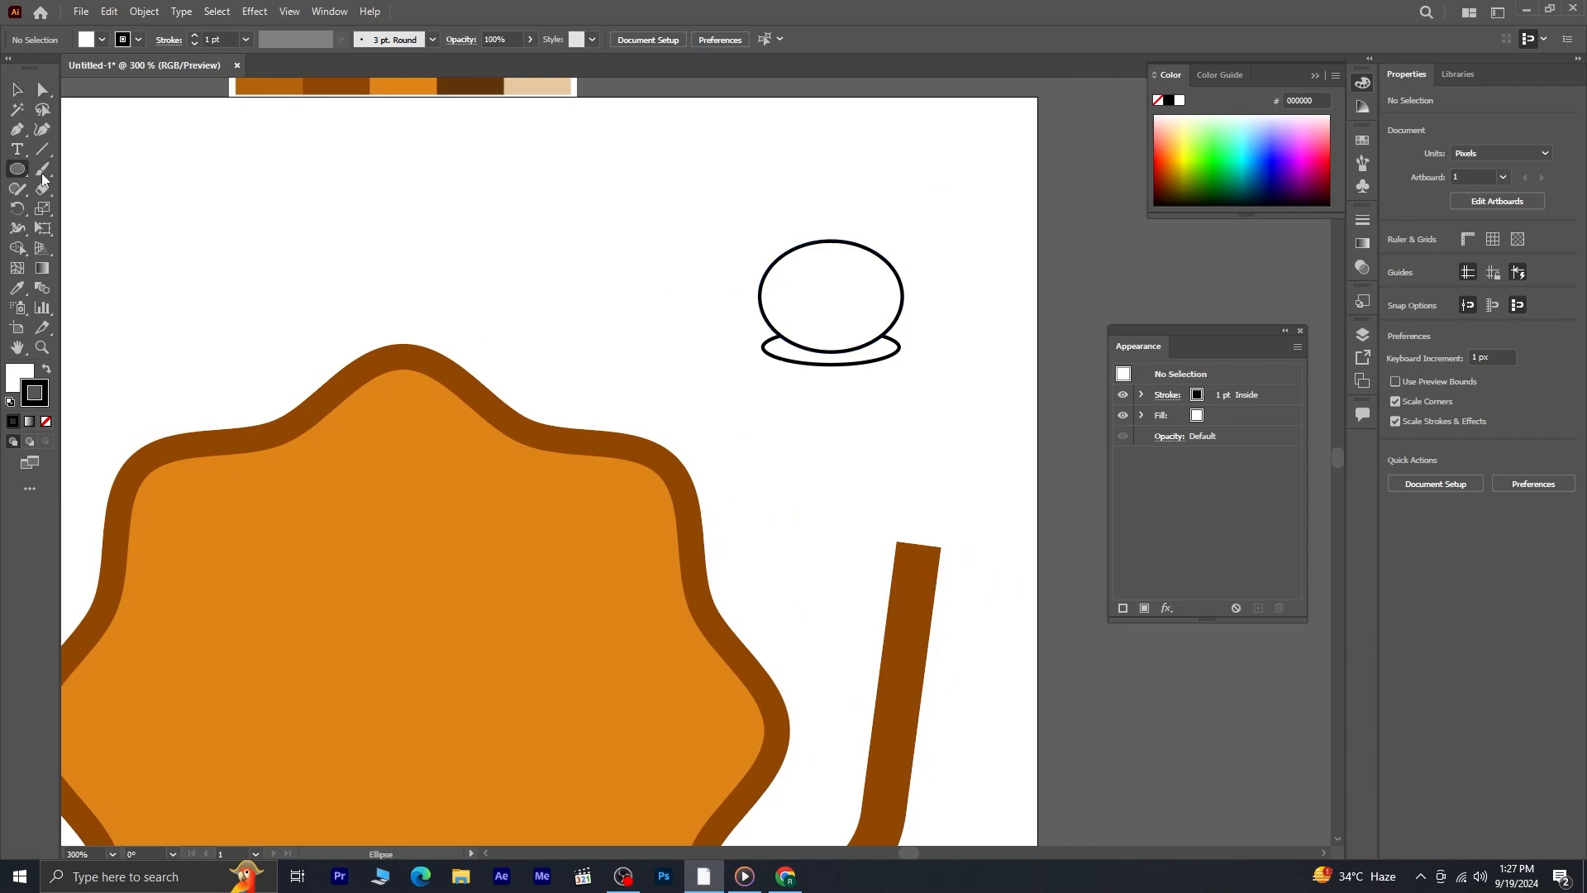
drag(783, 186, 822, 243)
key(v)
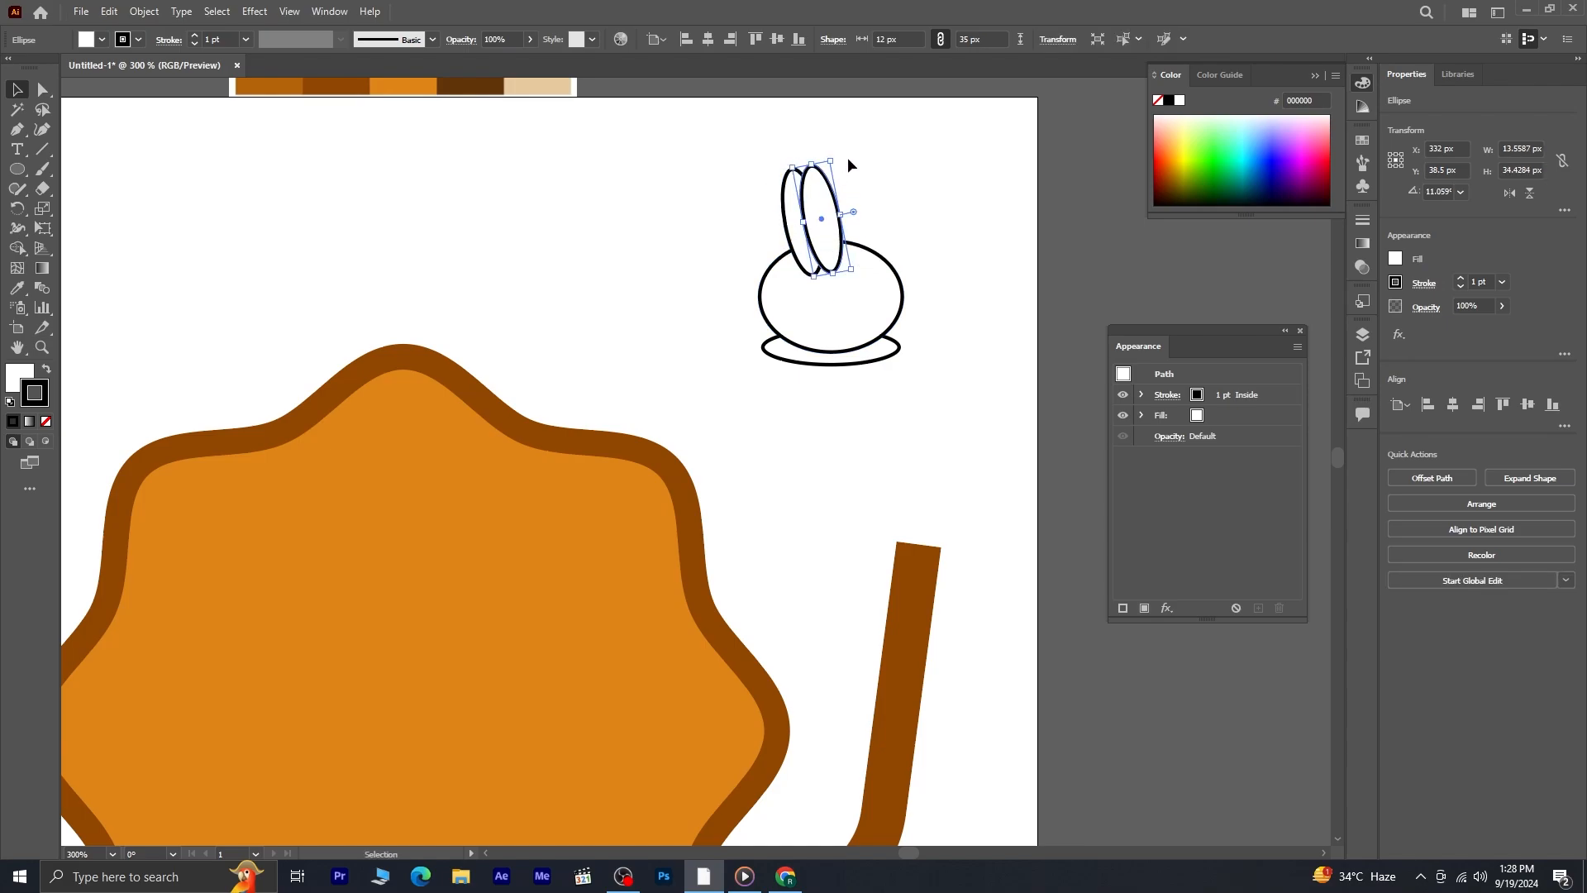
- Tilt the copied finger slightly clockwise, shift it away, and lean the first finger further outward to form a V
drag(835, 155, 826, 155)
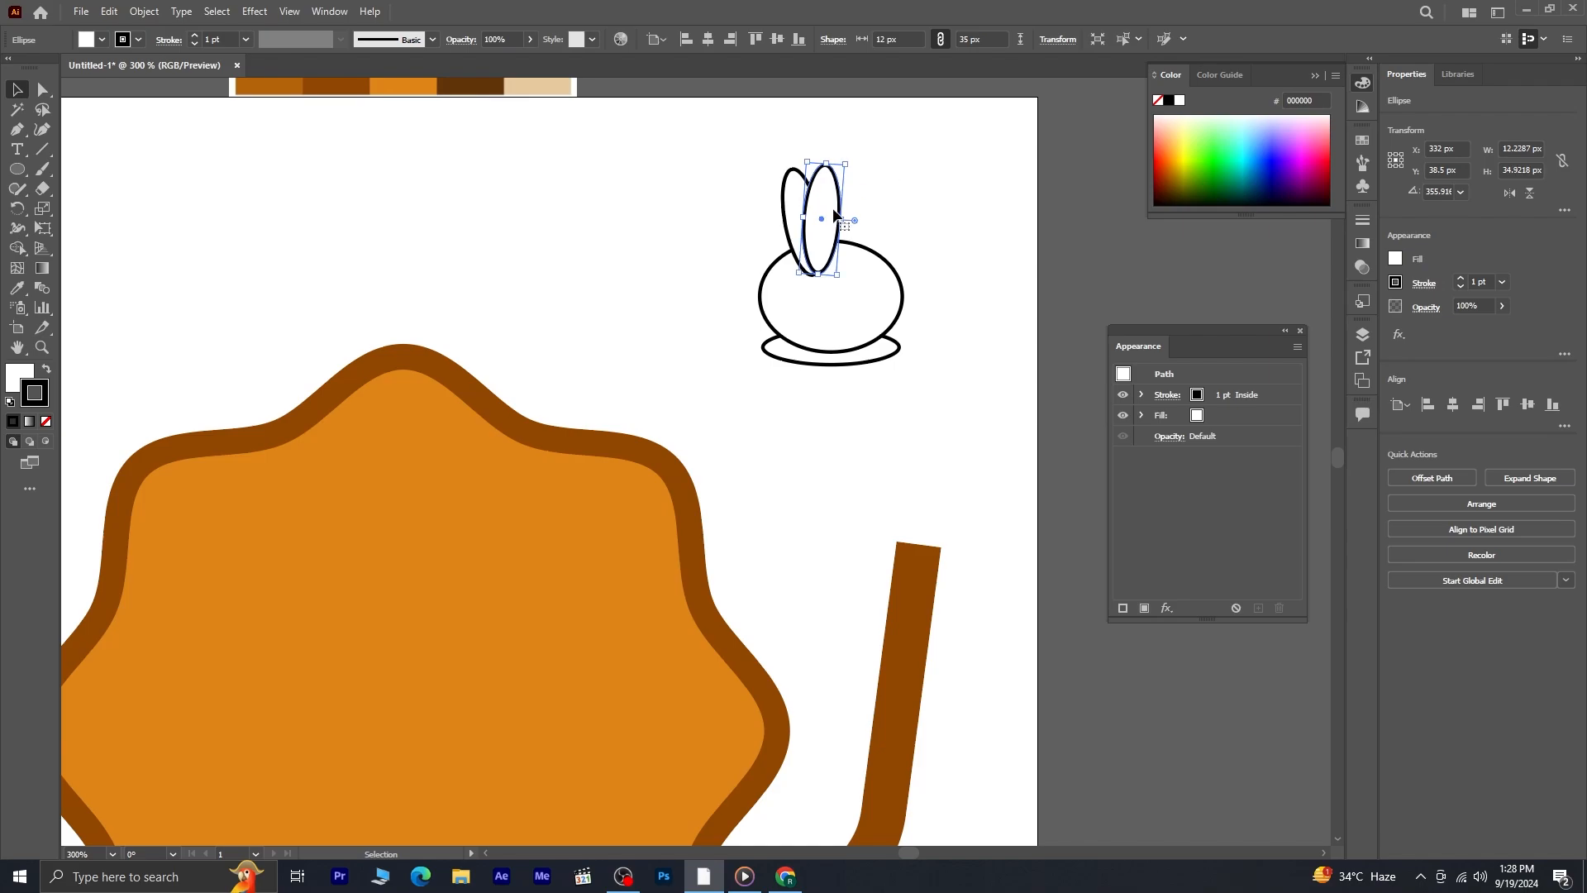
drag(828, 224, 831, 219)
click(809, 202)
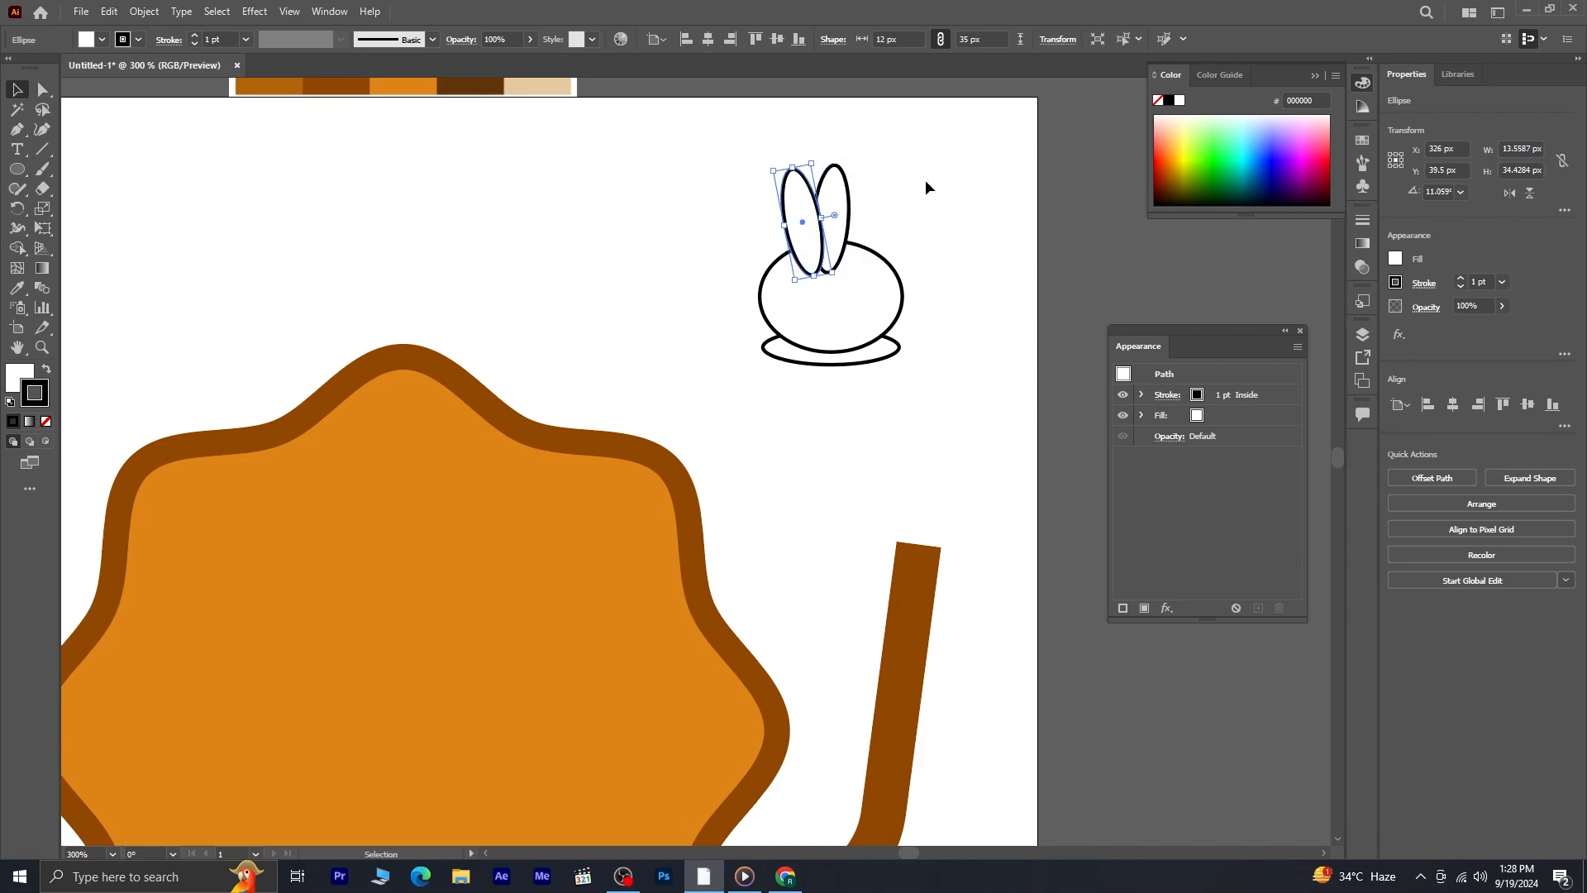
drag(801, 217, 790, 217)
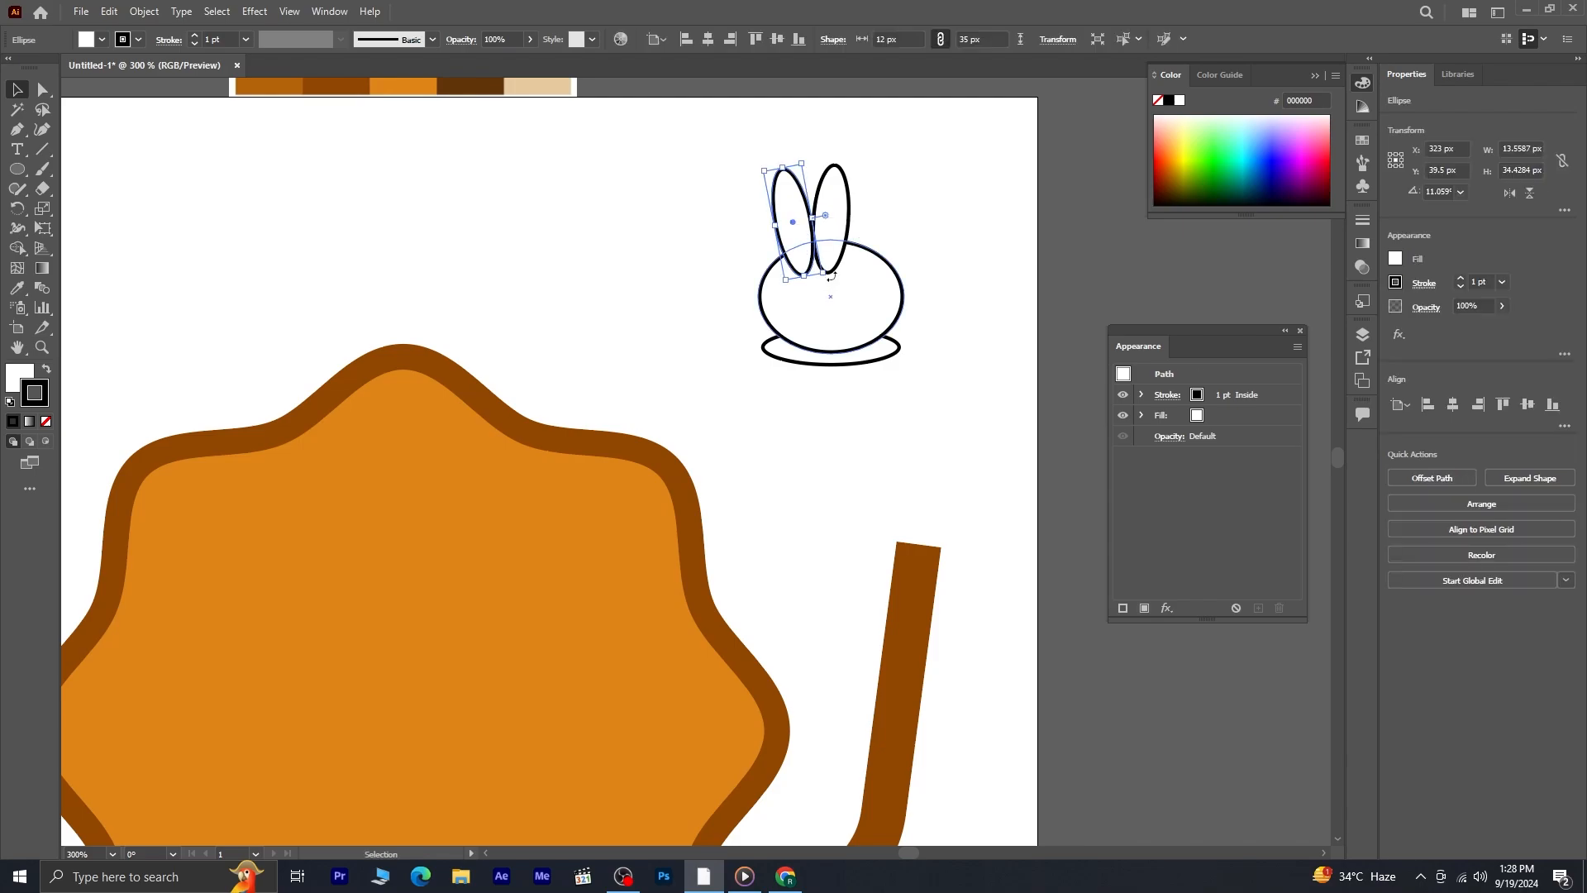
drag(831, 276, 818, 235)
- Tilt the second long finger a little further clockwise and add two smaller finger ellipses, about 9 × 19 px, beside it
click(837, 211)
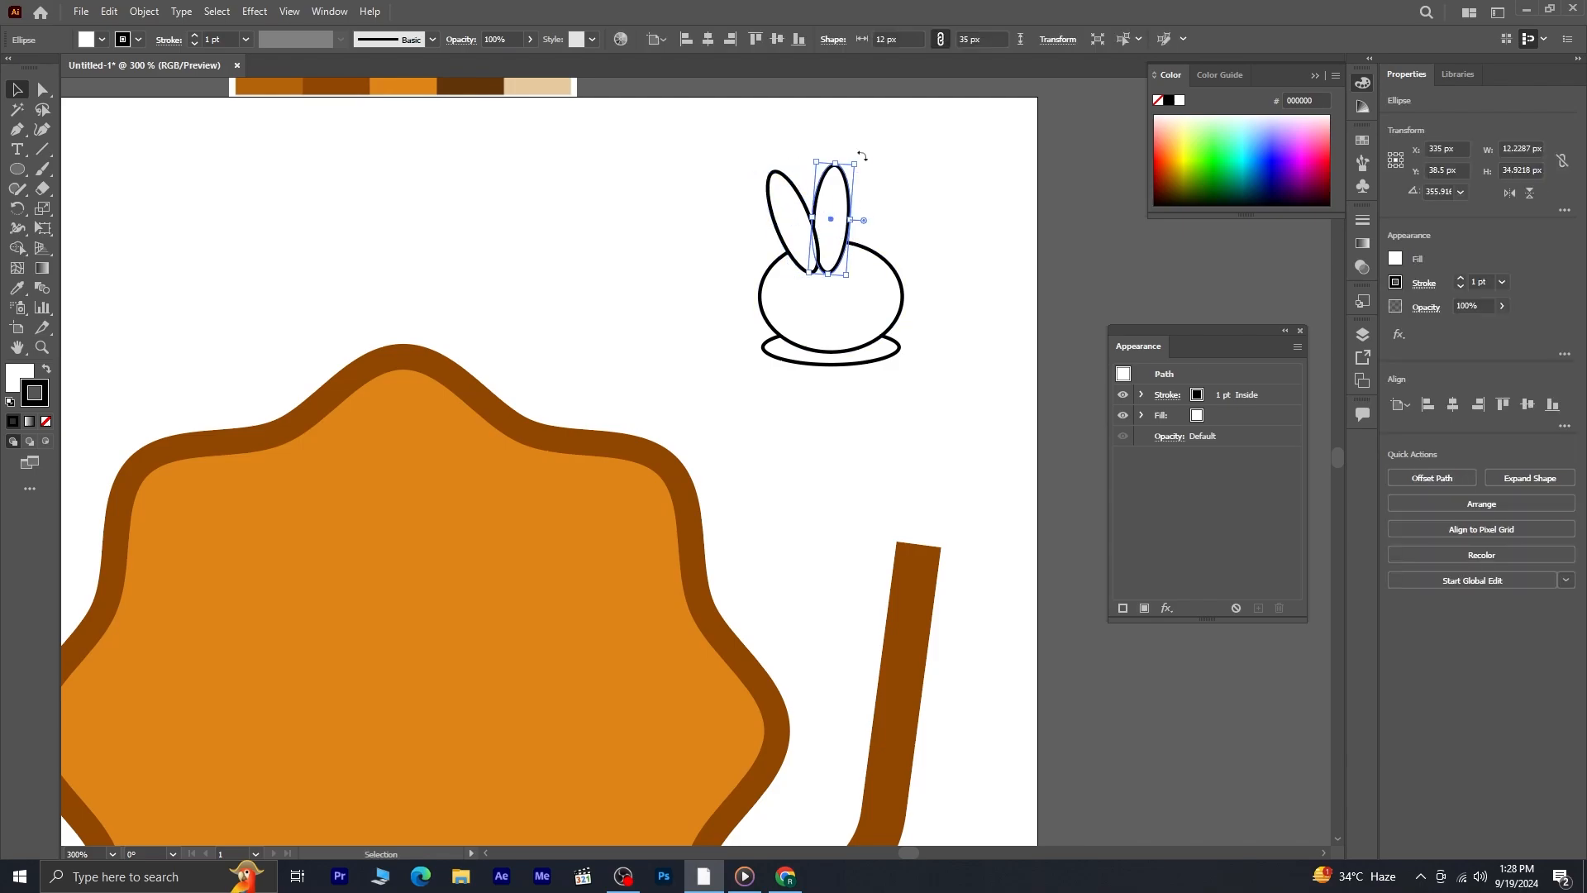
drag(862, 155, 883, 259)
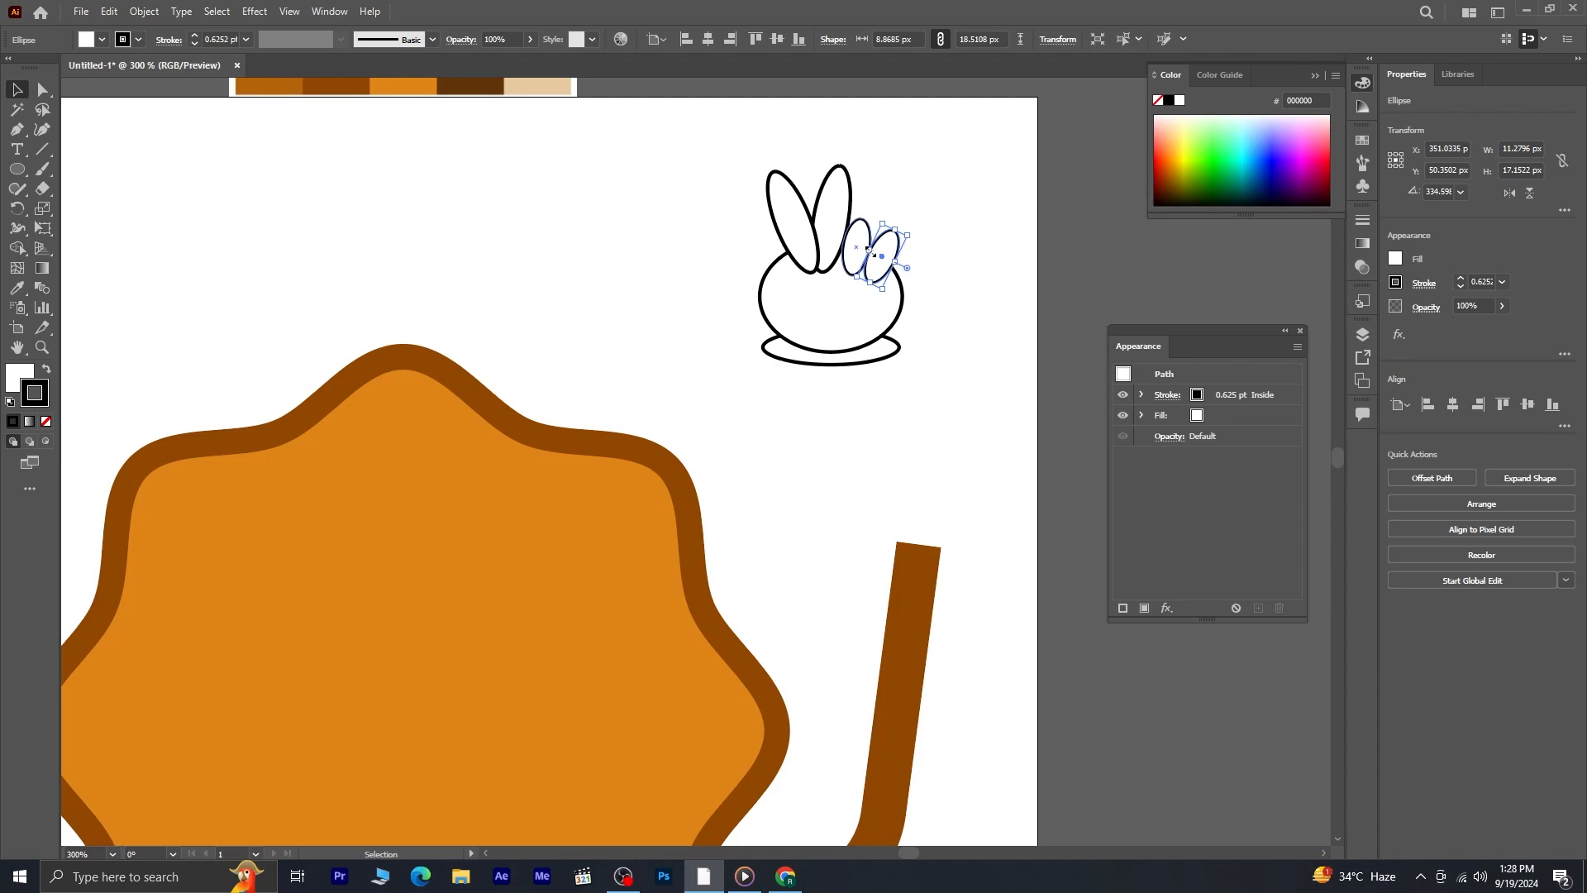
click(929, 243)
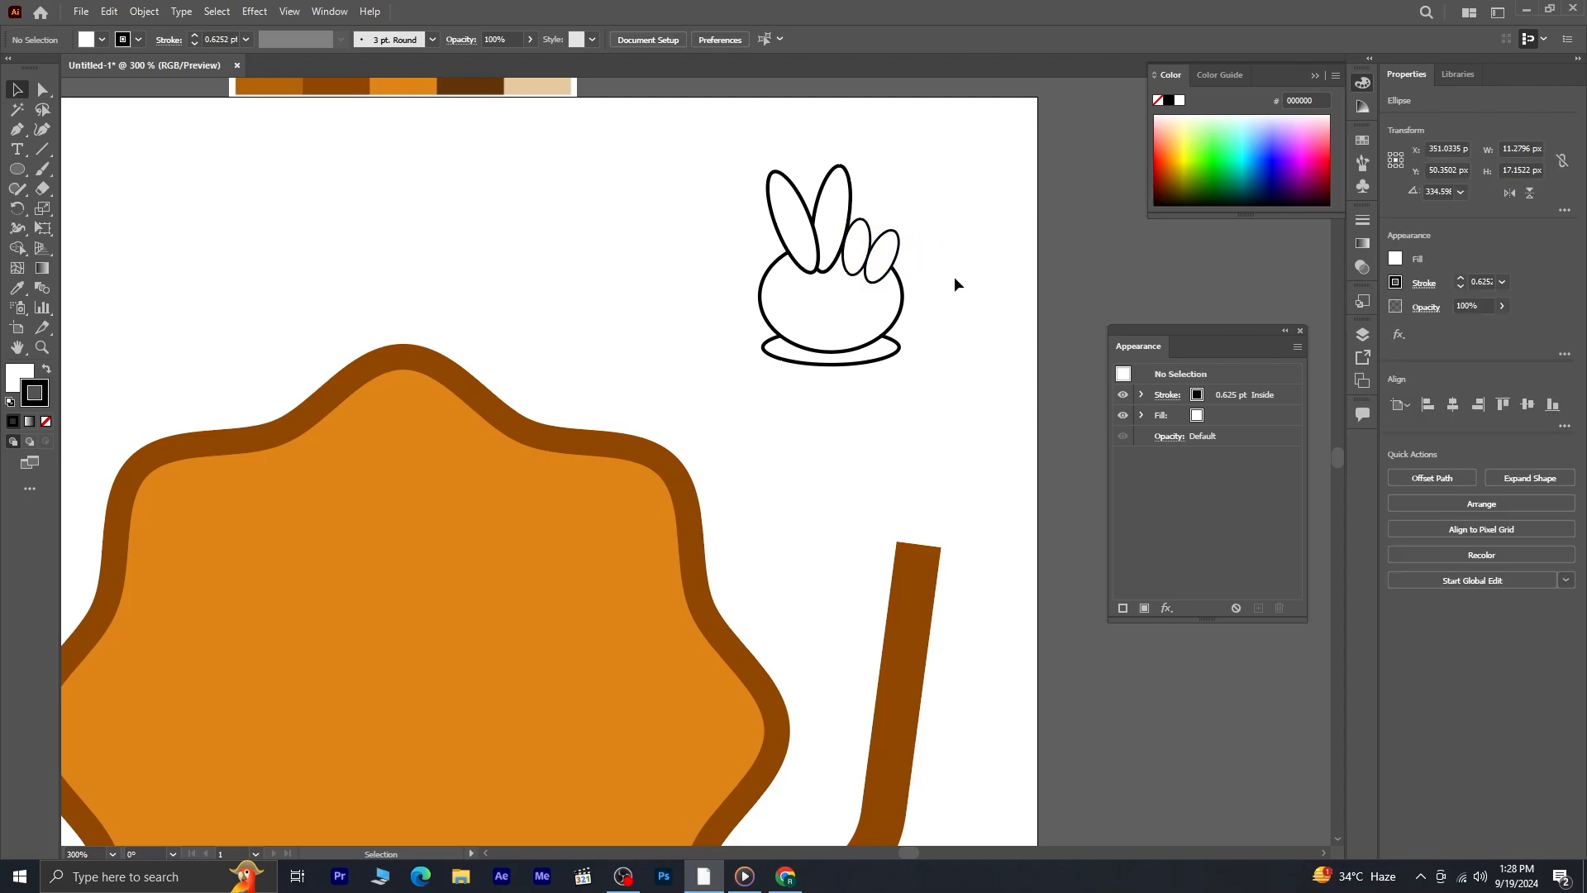
- Draw a flat 33 × 13 px ellipse across the upper part of the palm, covering the bases of the long fingers
click(17, 169)
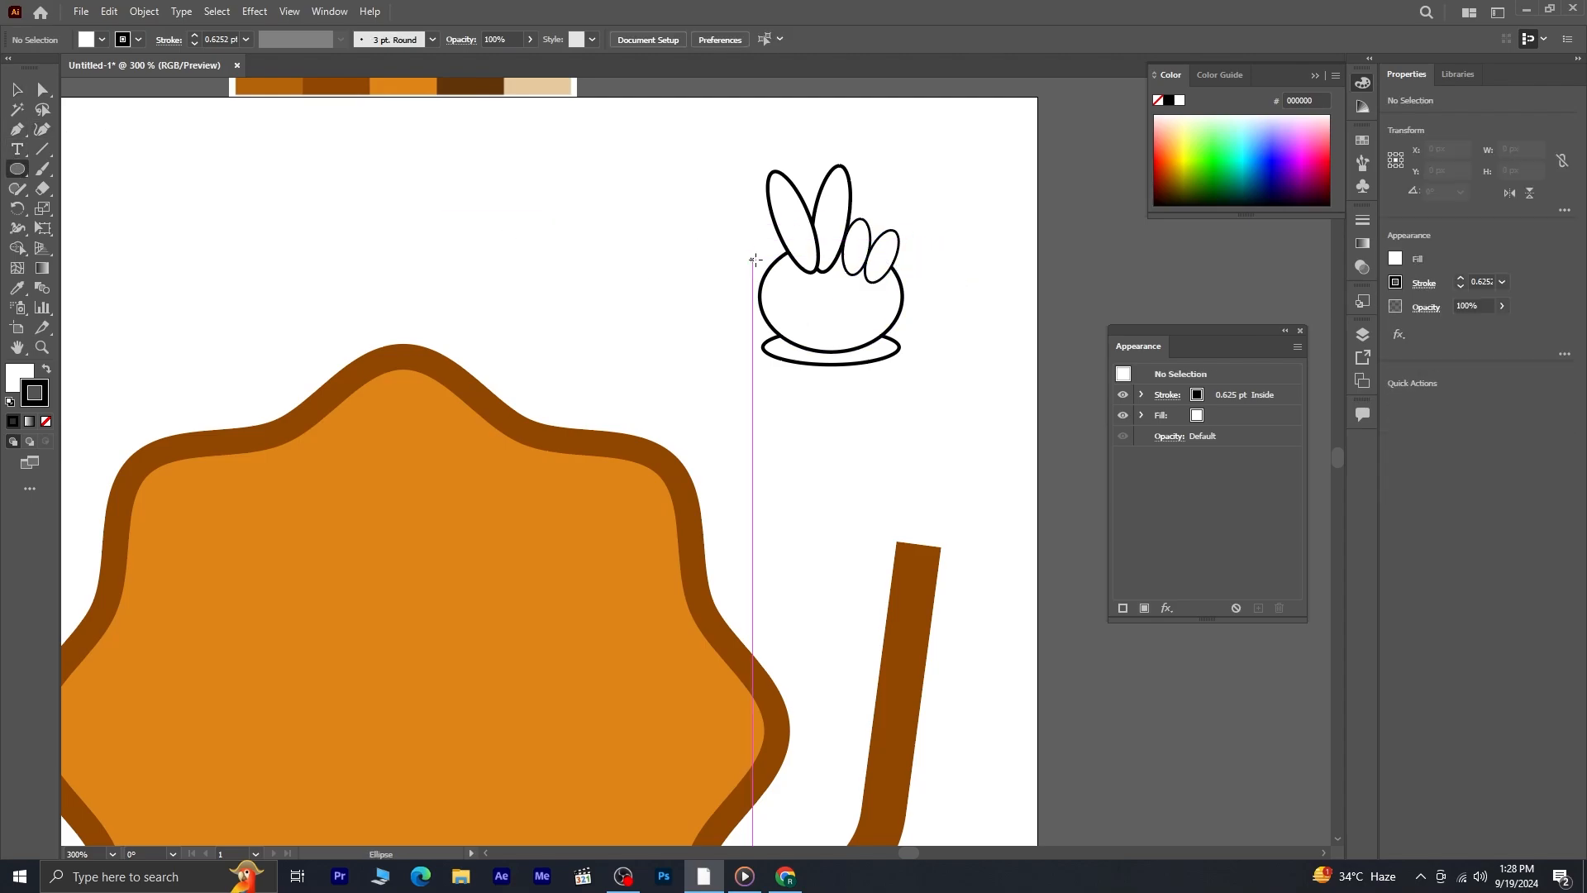
drag(761, 246, 807, 267)
click(17, 89)
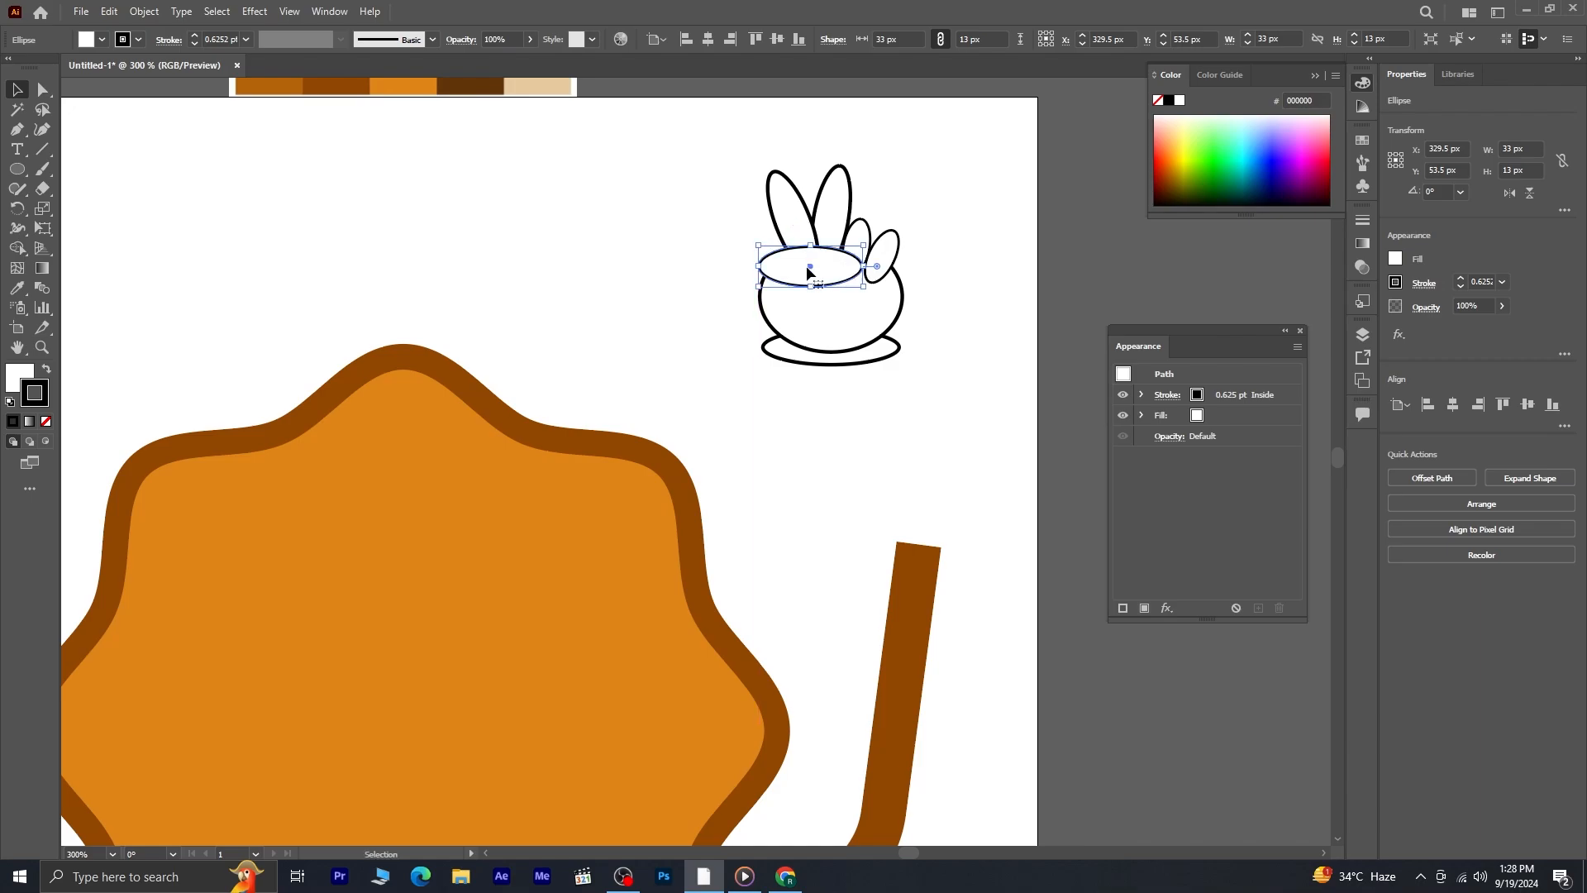
click(1013, 331)
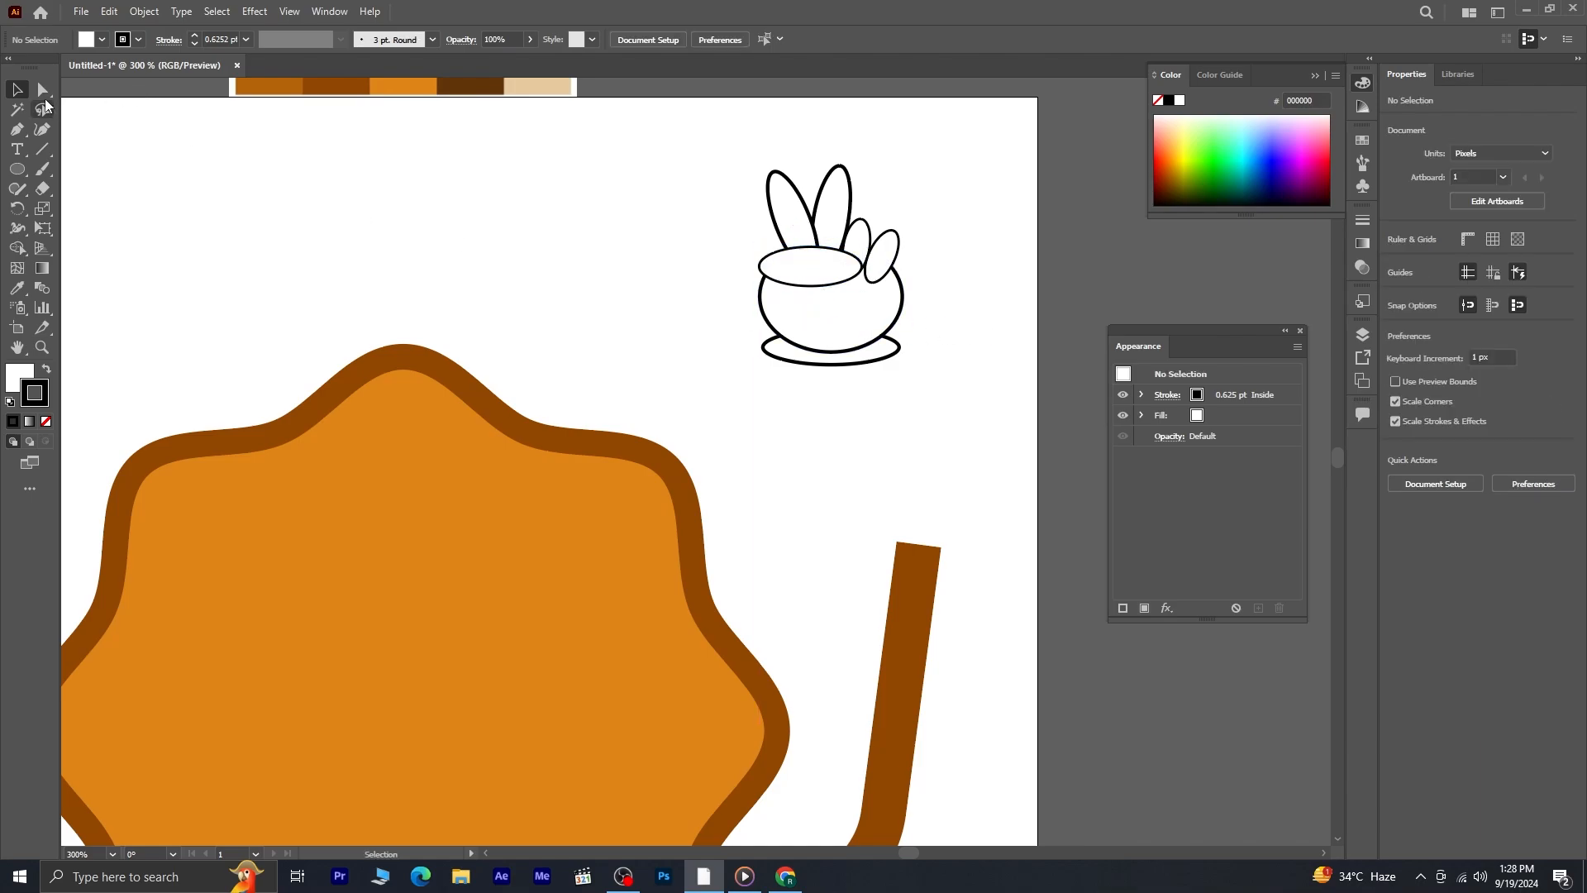
- Reshape the flat ellipse's outer end by lengthening the lower handle of its leftmost anchor point
click(42, 89)
click(802, 288)
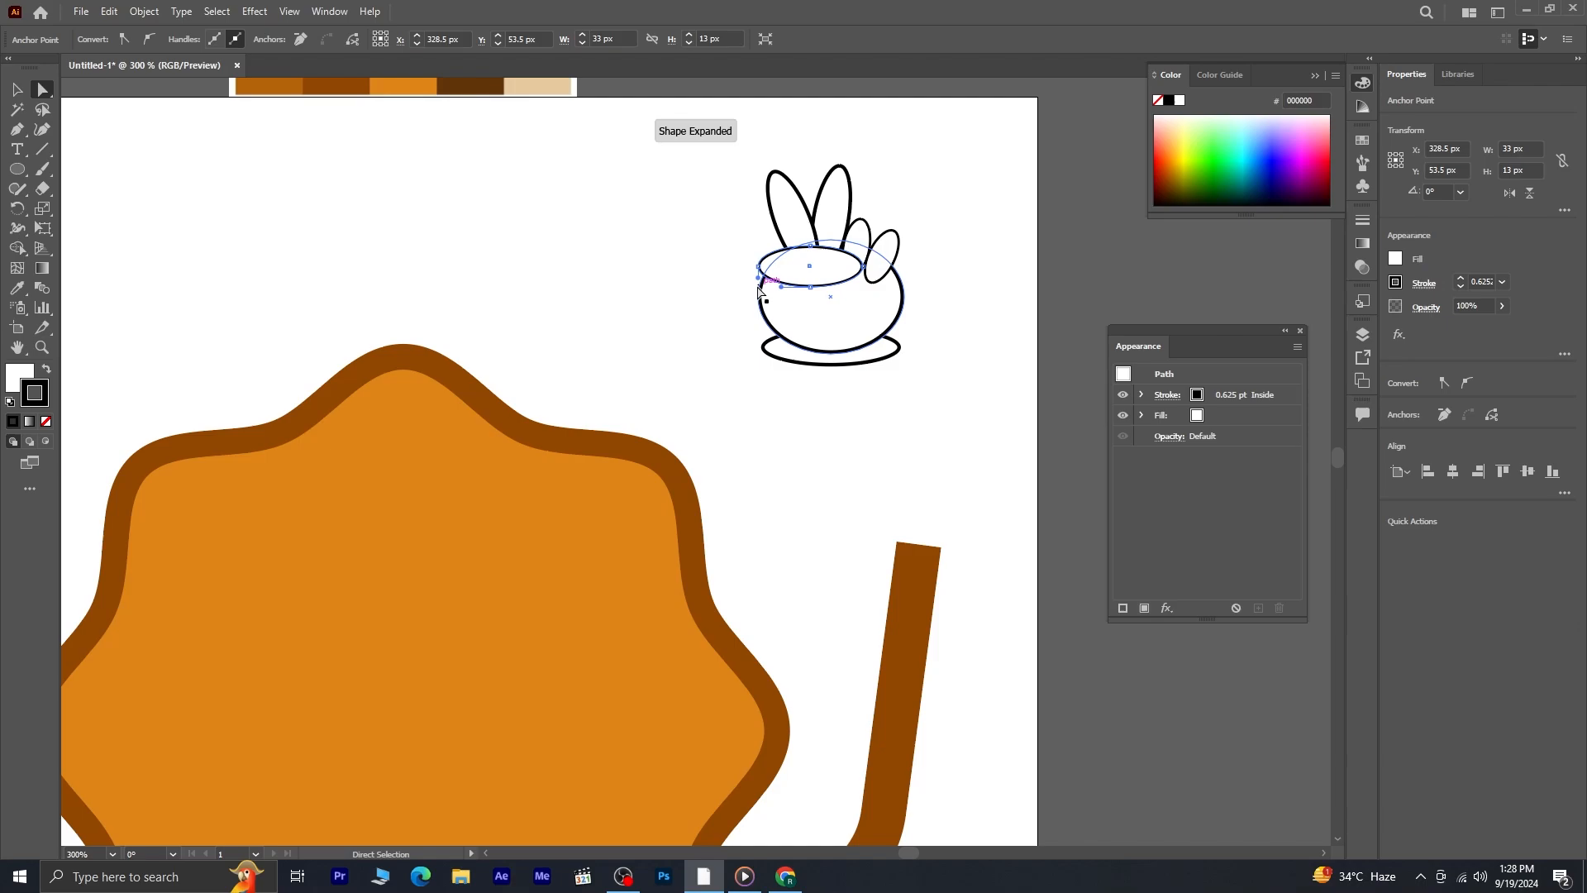
drag(758, 278, 759, 293)
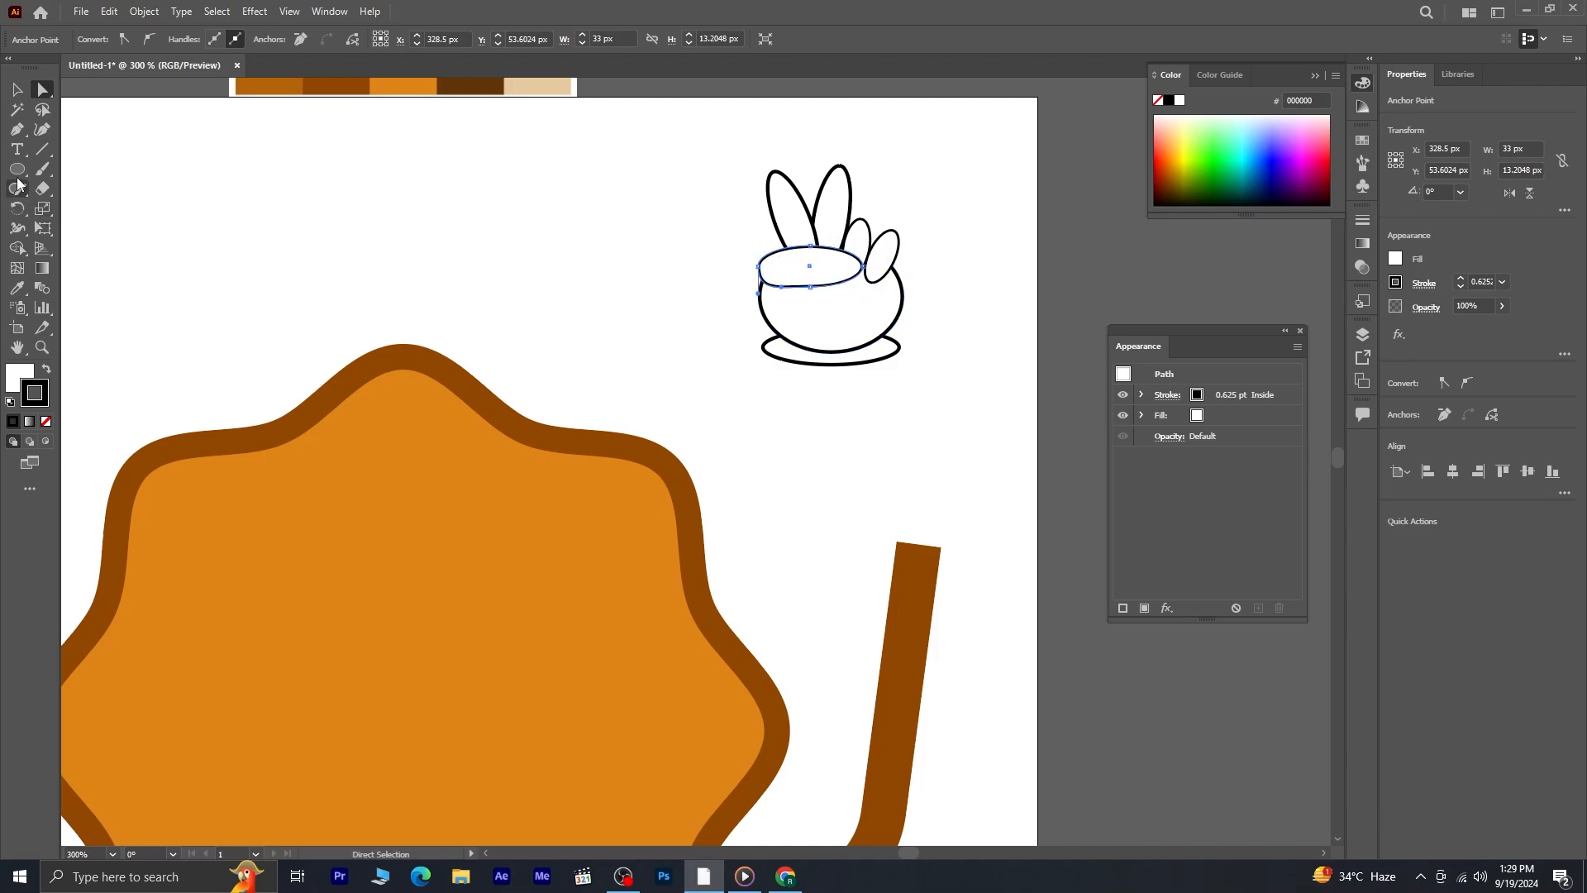
- Cut the flat ellipse's outline with the Scissors tool near the middle of its lower edge and delete the lower-left segment
click(43, 172)
click(43, 195)
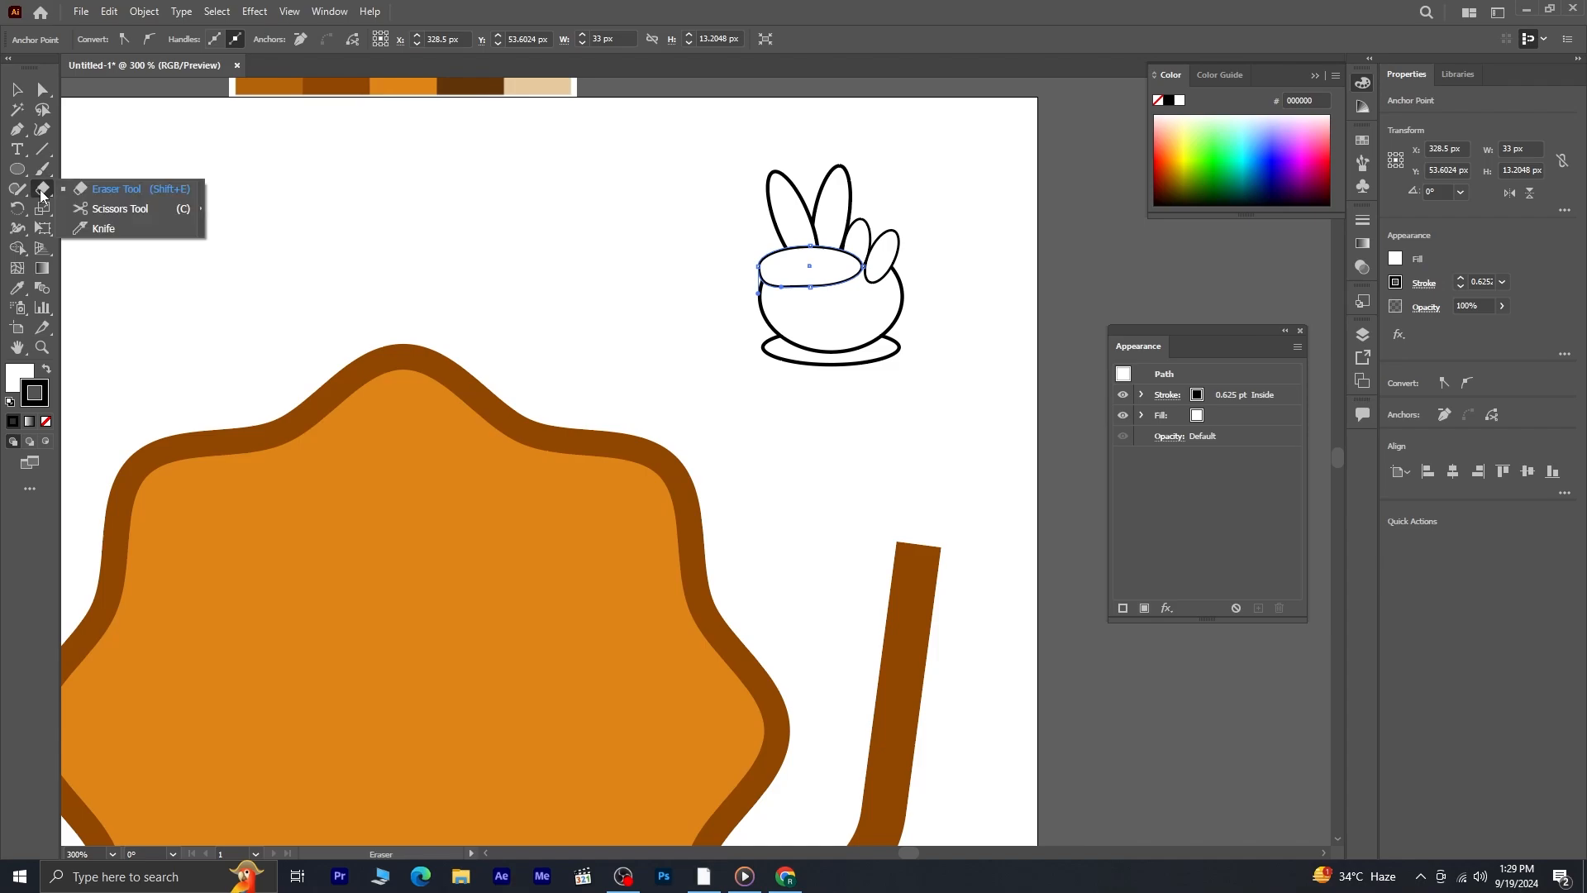
click(111, 206)
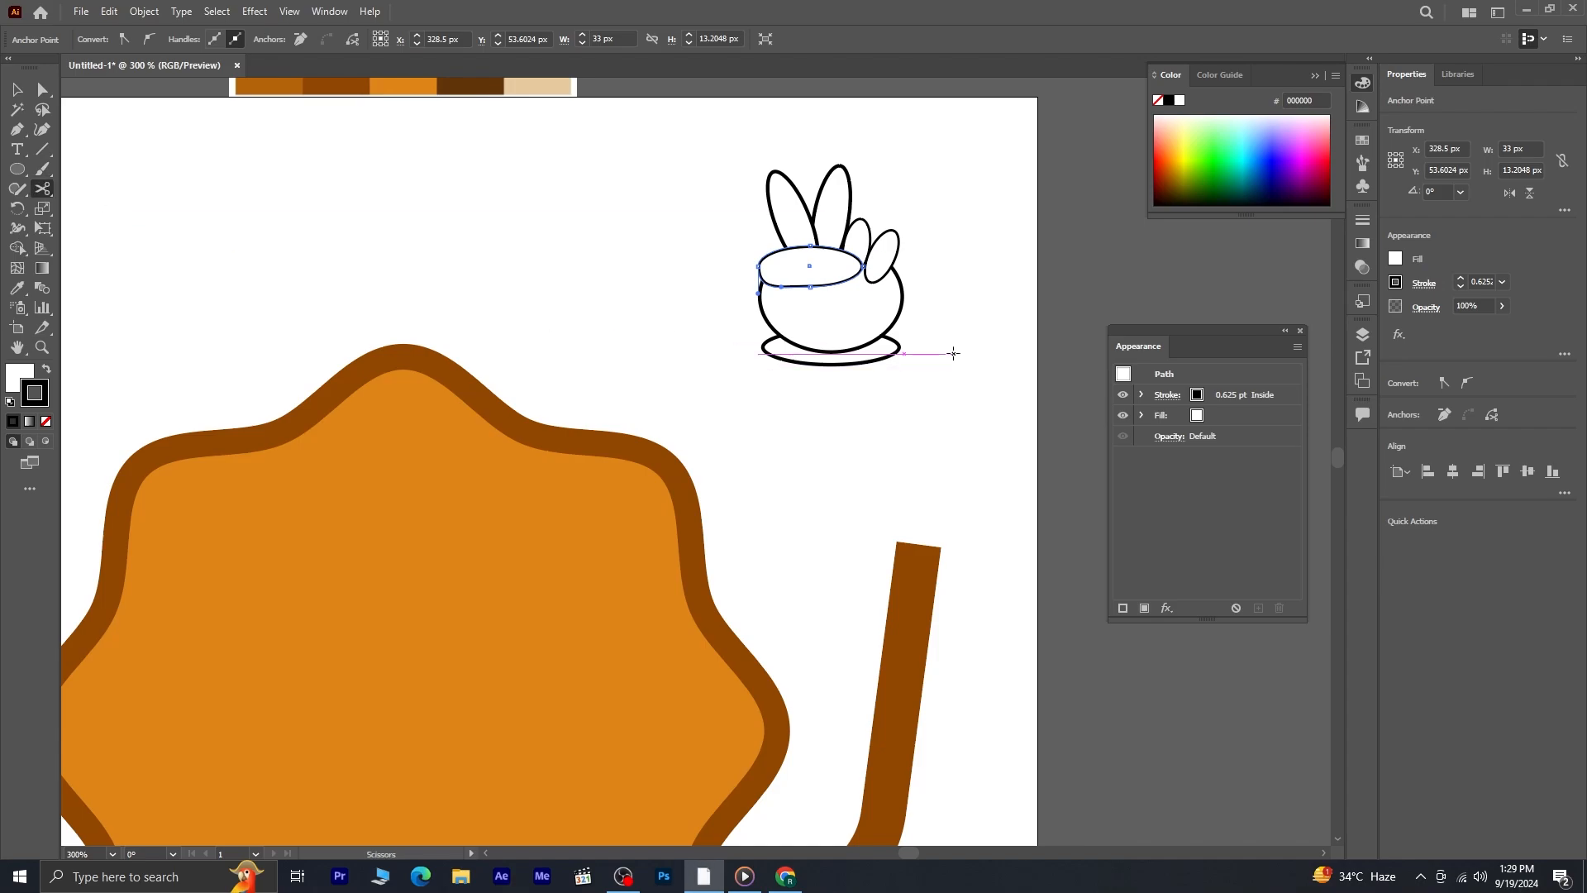
click(819, 286)
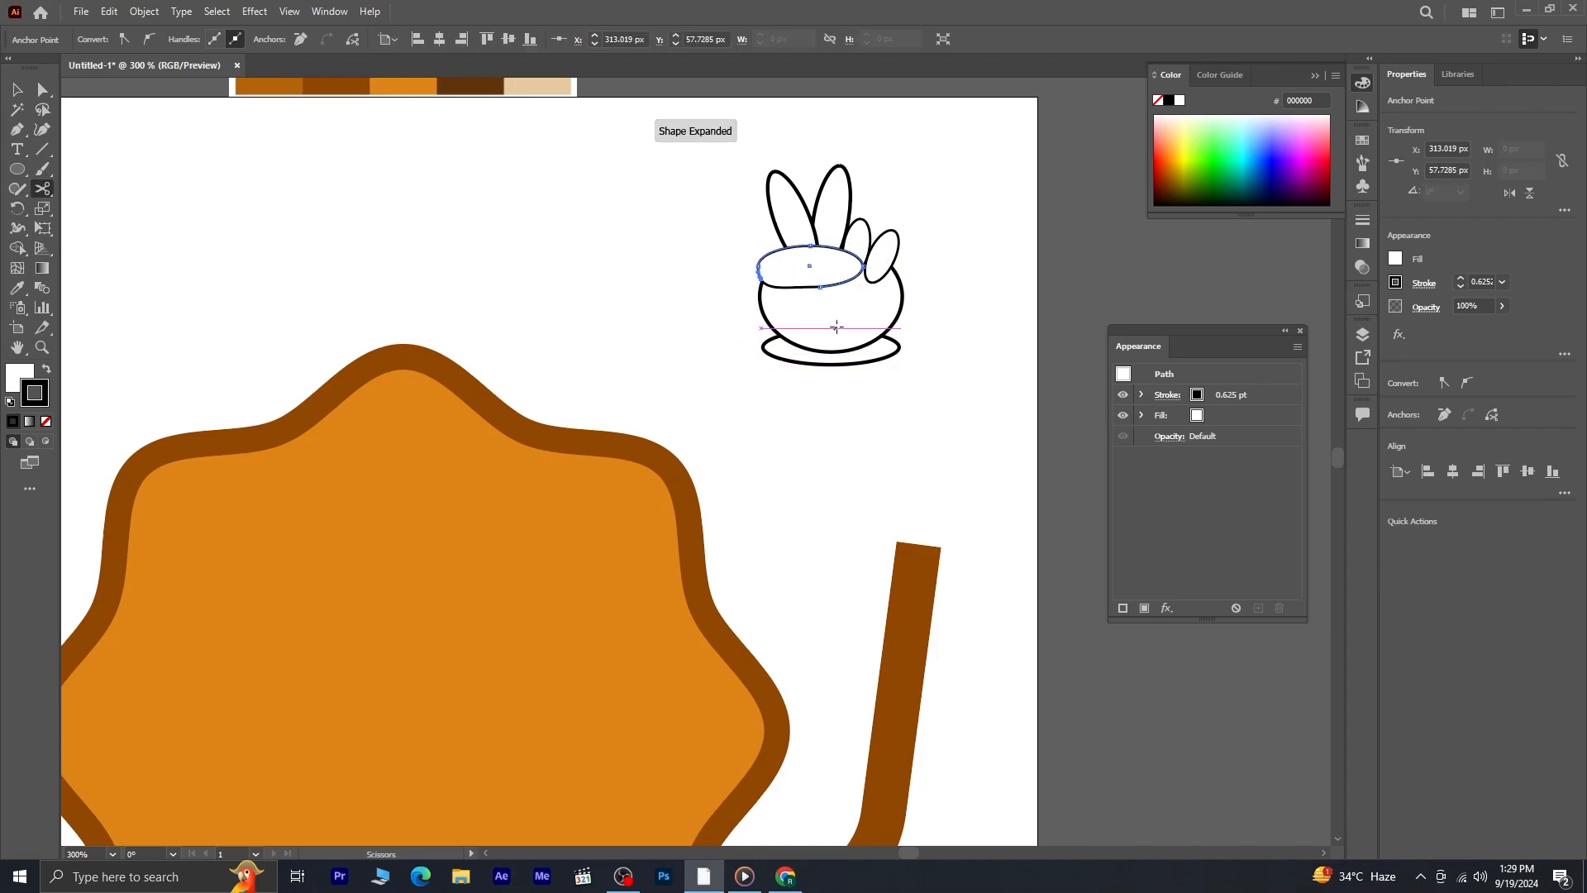
key(v)
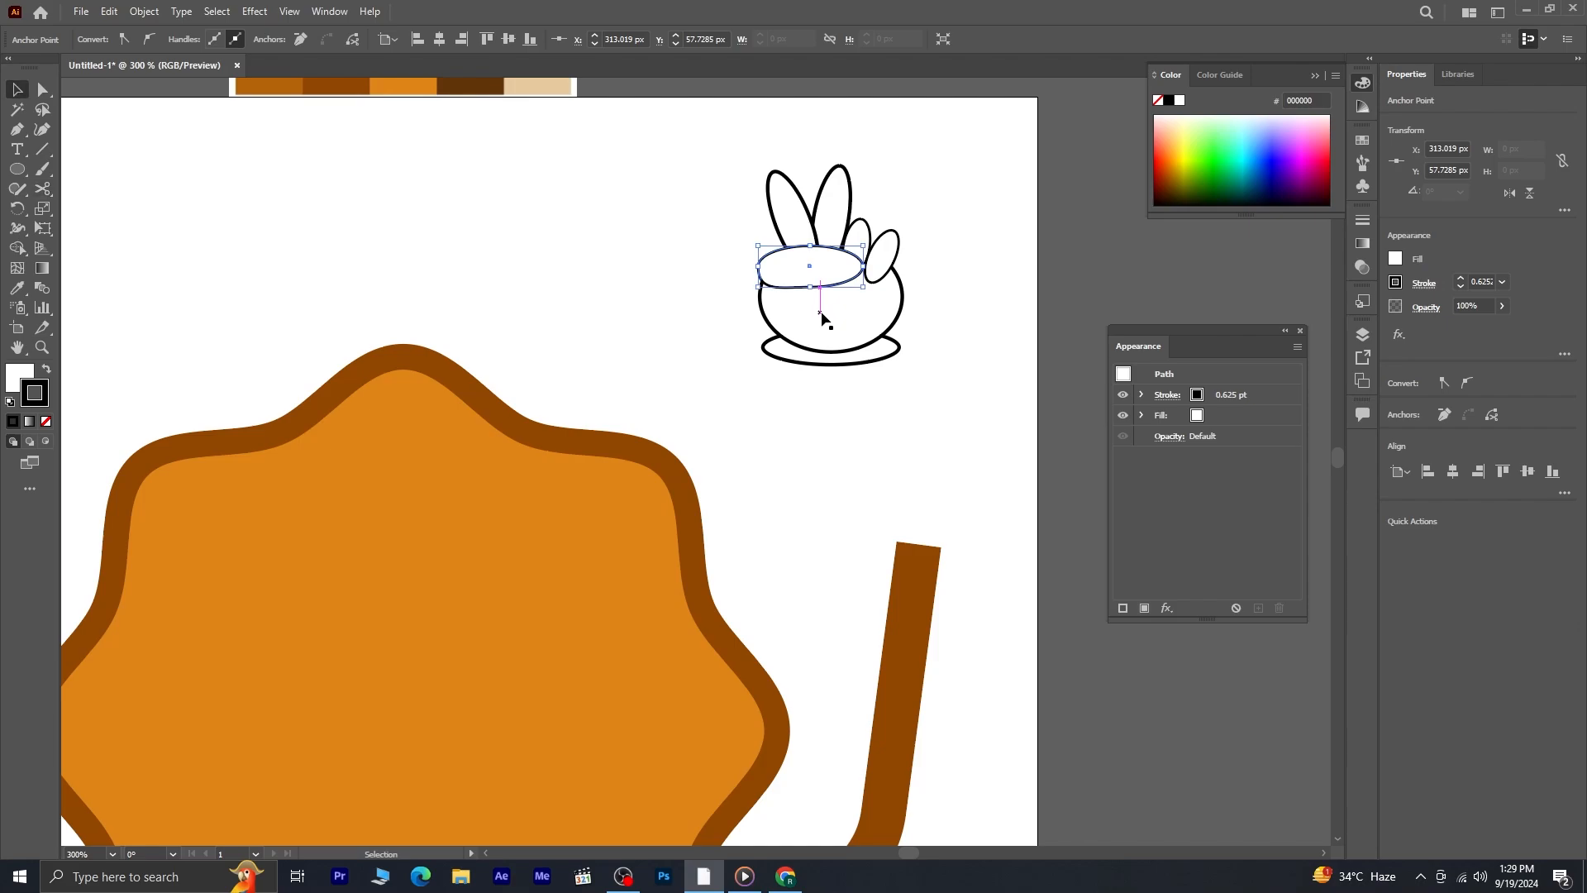
key(a)
click(808, 287)
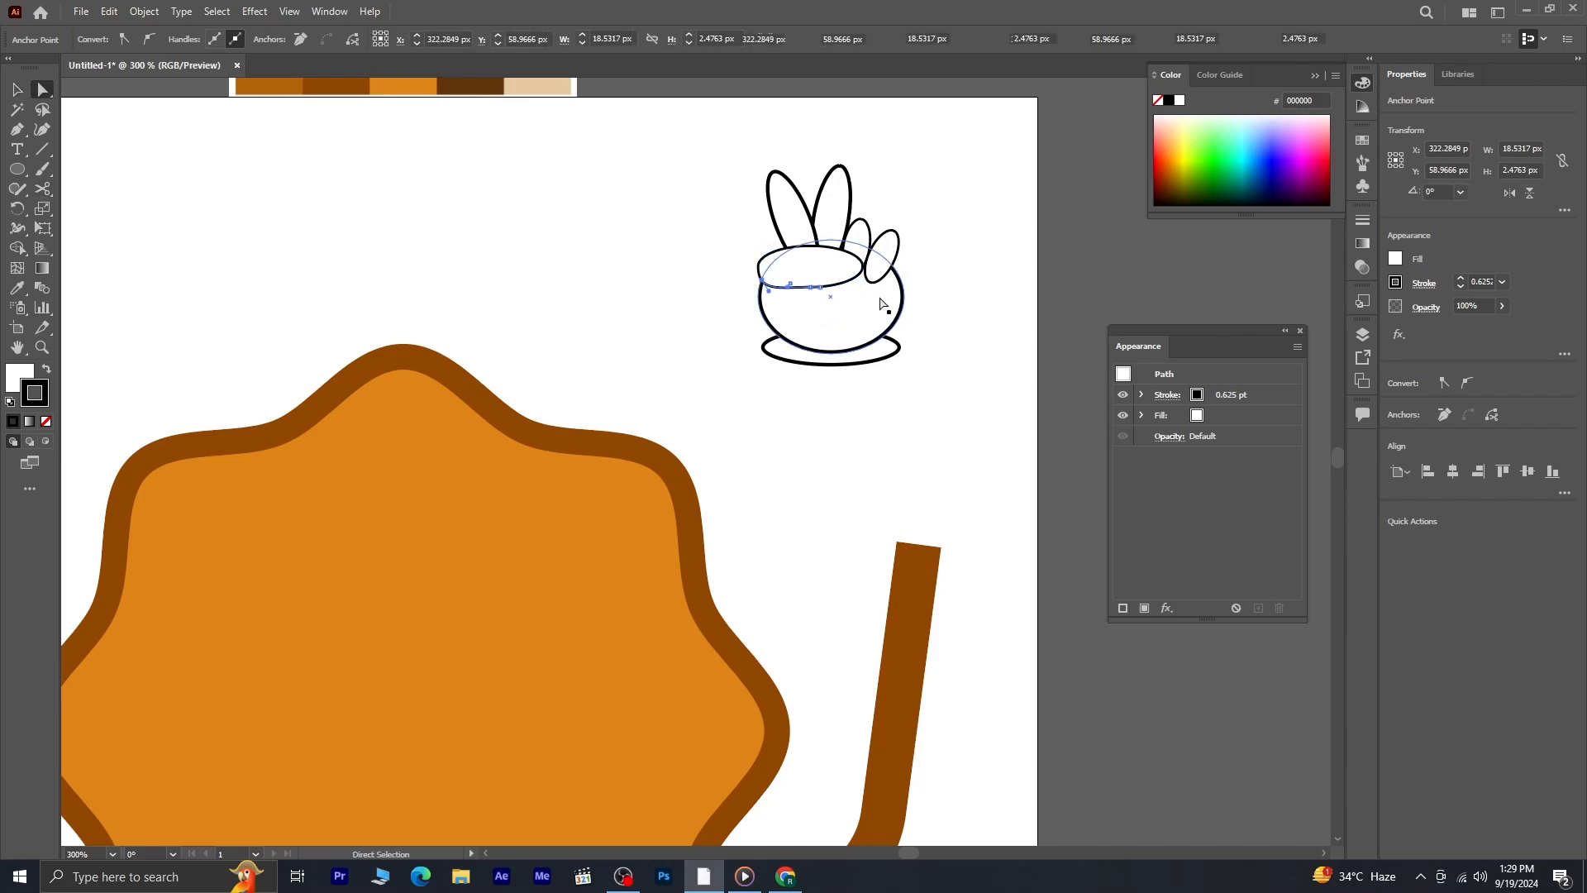
key(Delete)
- Extend the open path from its lower end with a curved Pen segment down the middle of the palm
key(p)
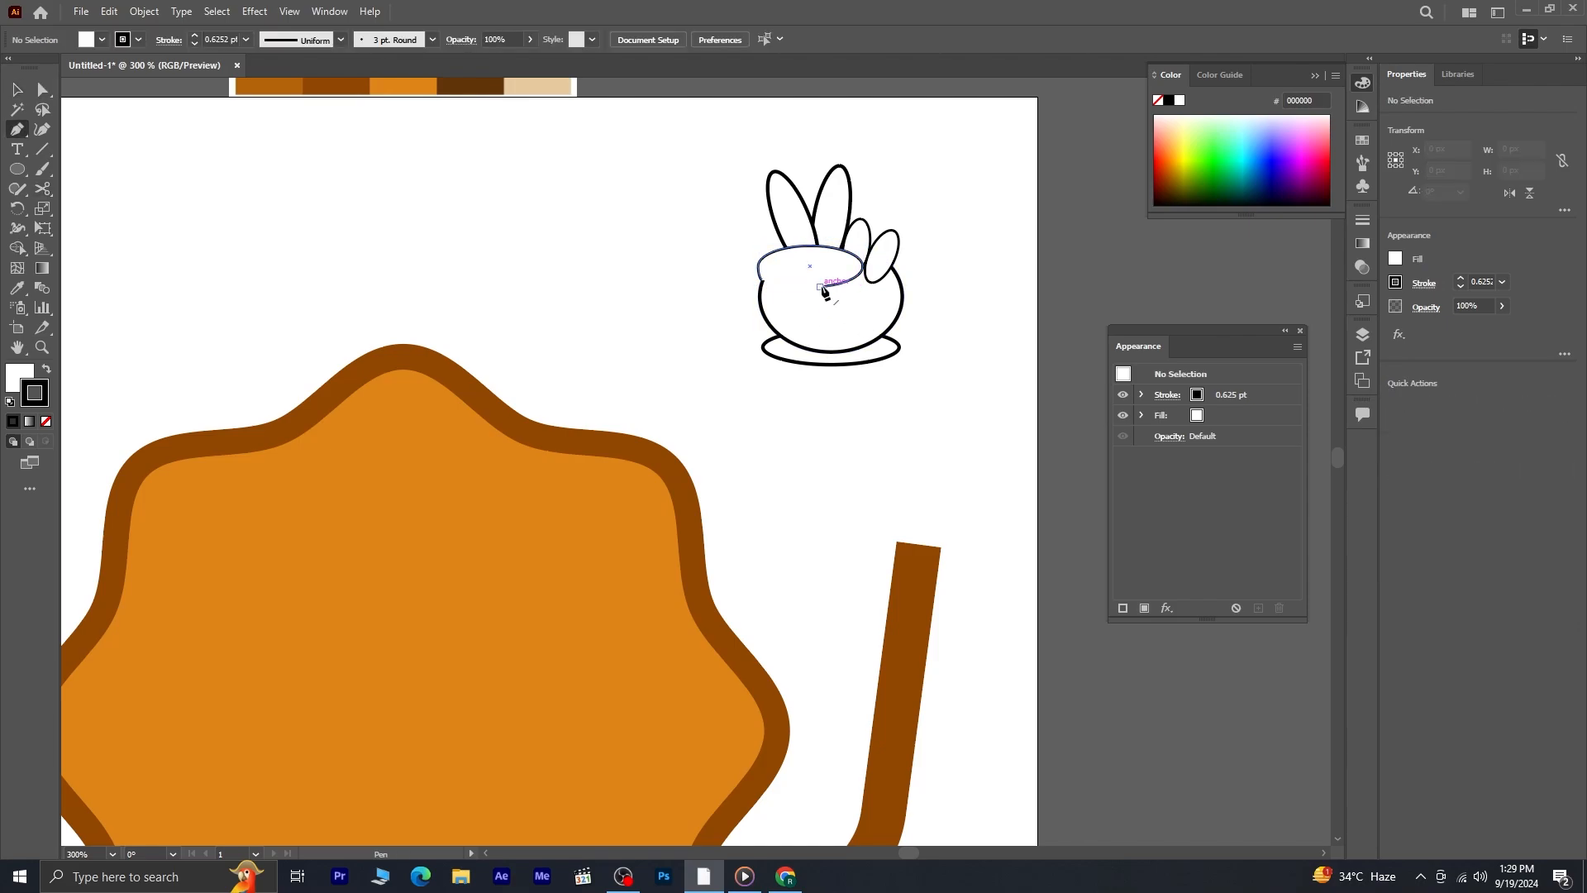
click(820, 287)
drag(831, 328, 813, 350)
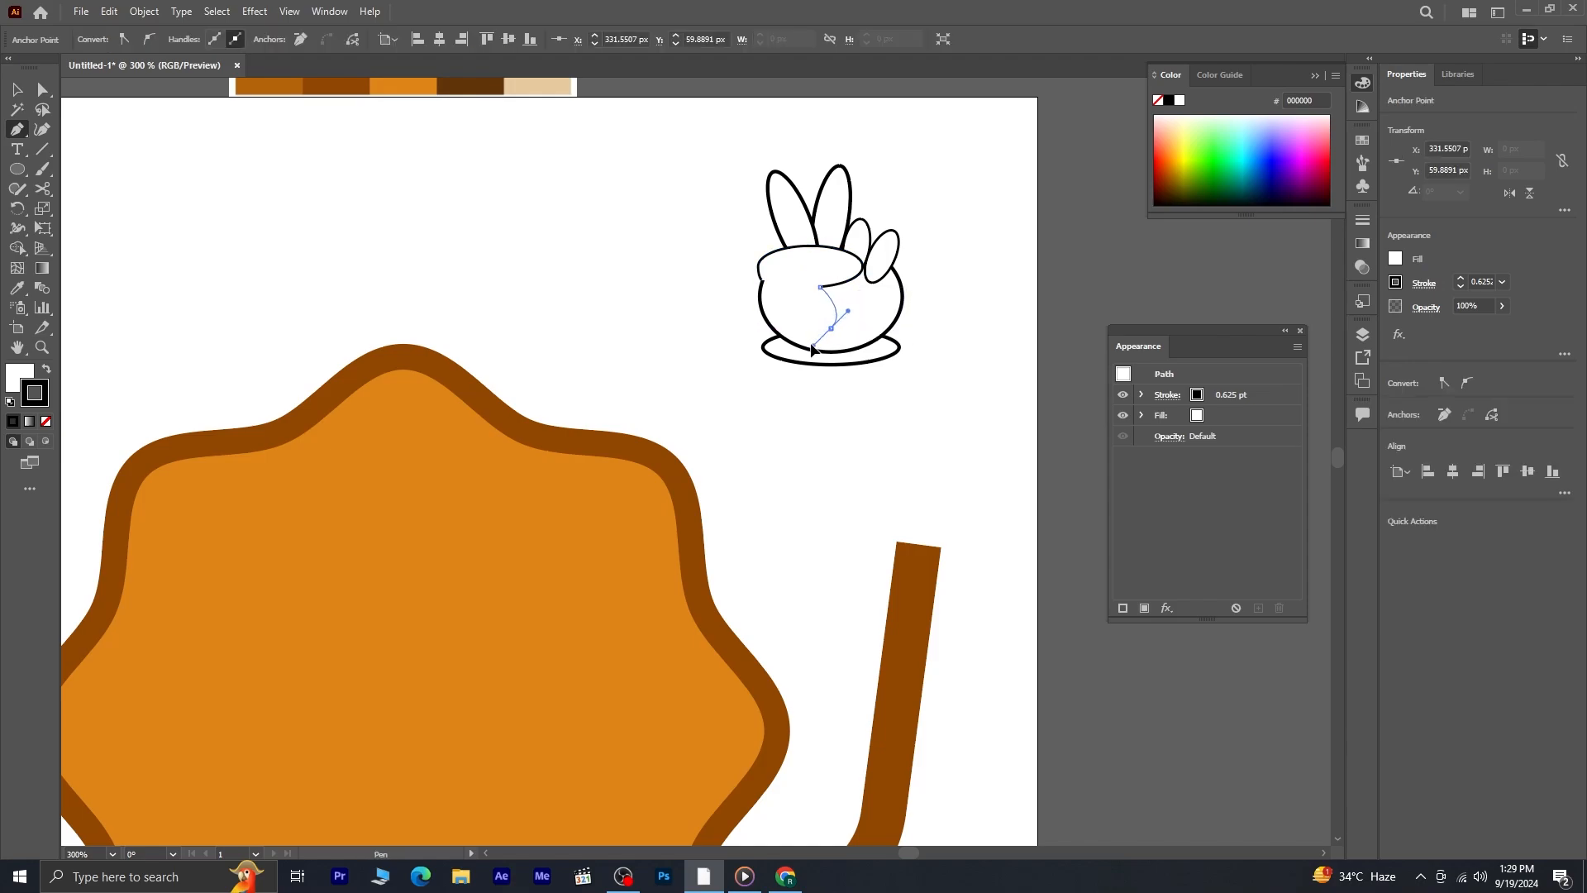
click(16, 88)
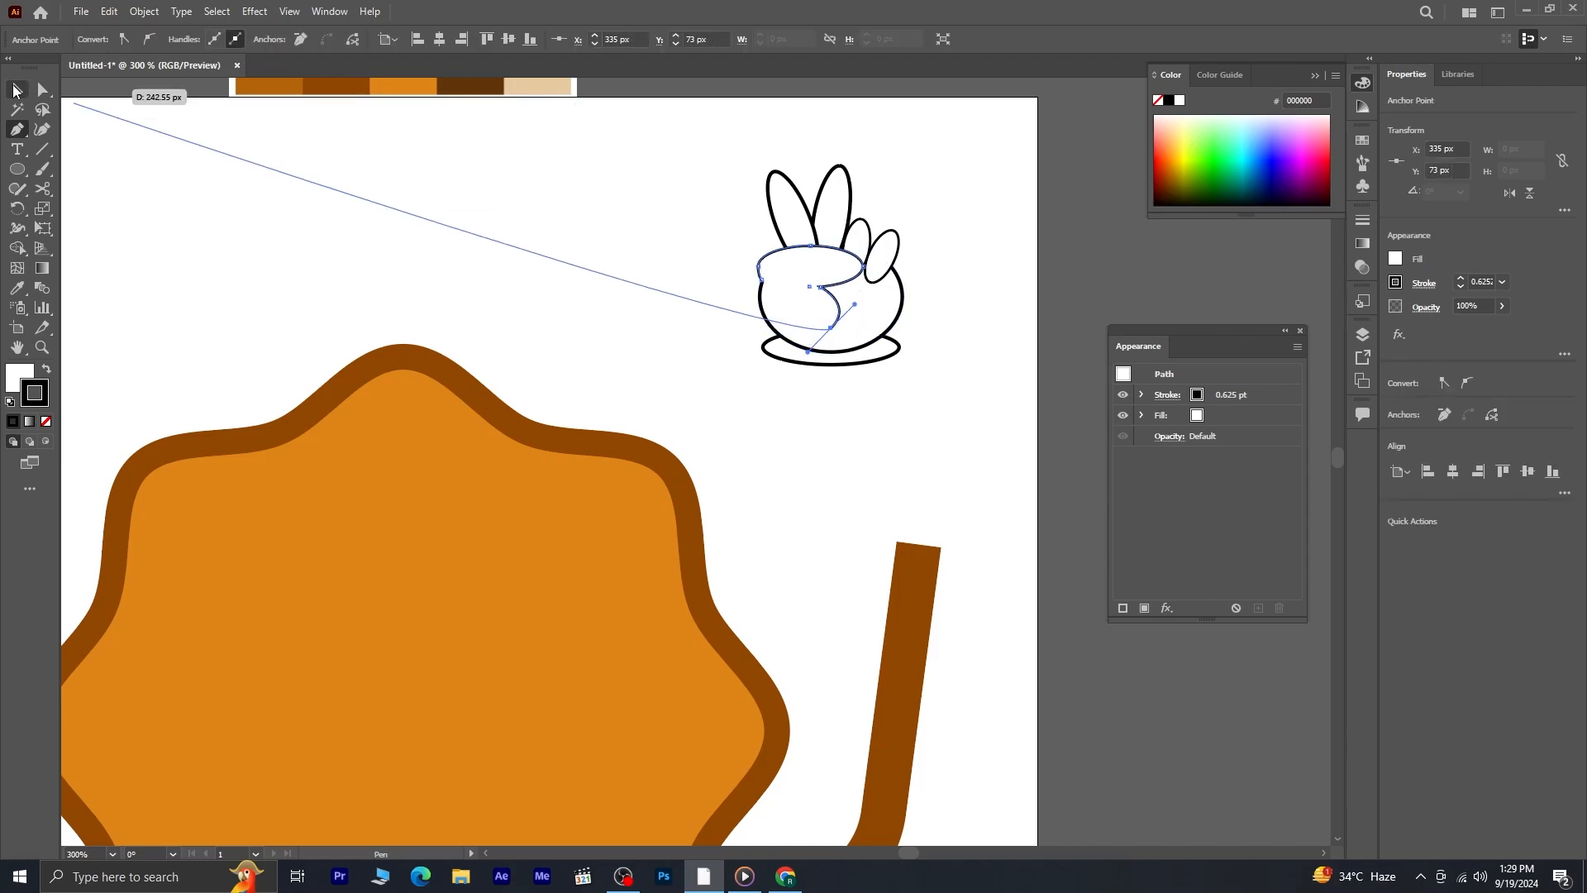
click(874, 470)
- Set the stroke weight of all the hand's shapes to 1 pt
drag(763, 196, 956, 372)
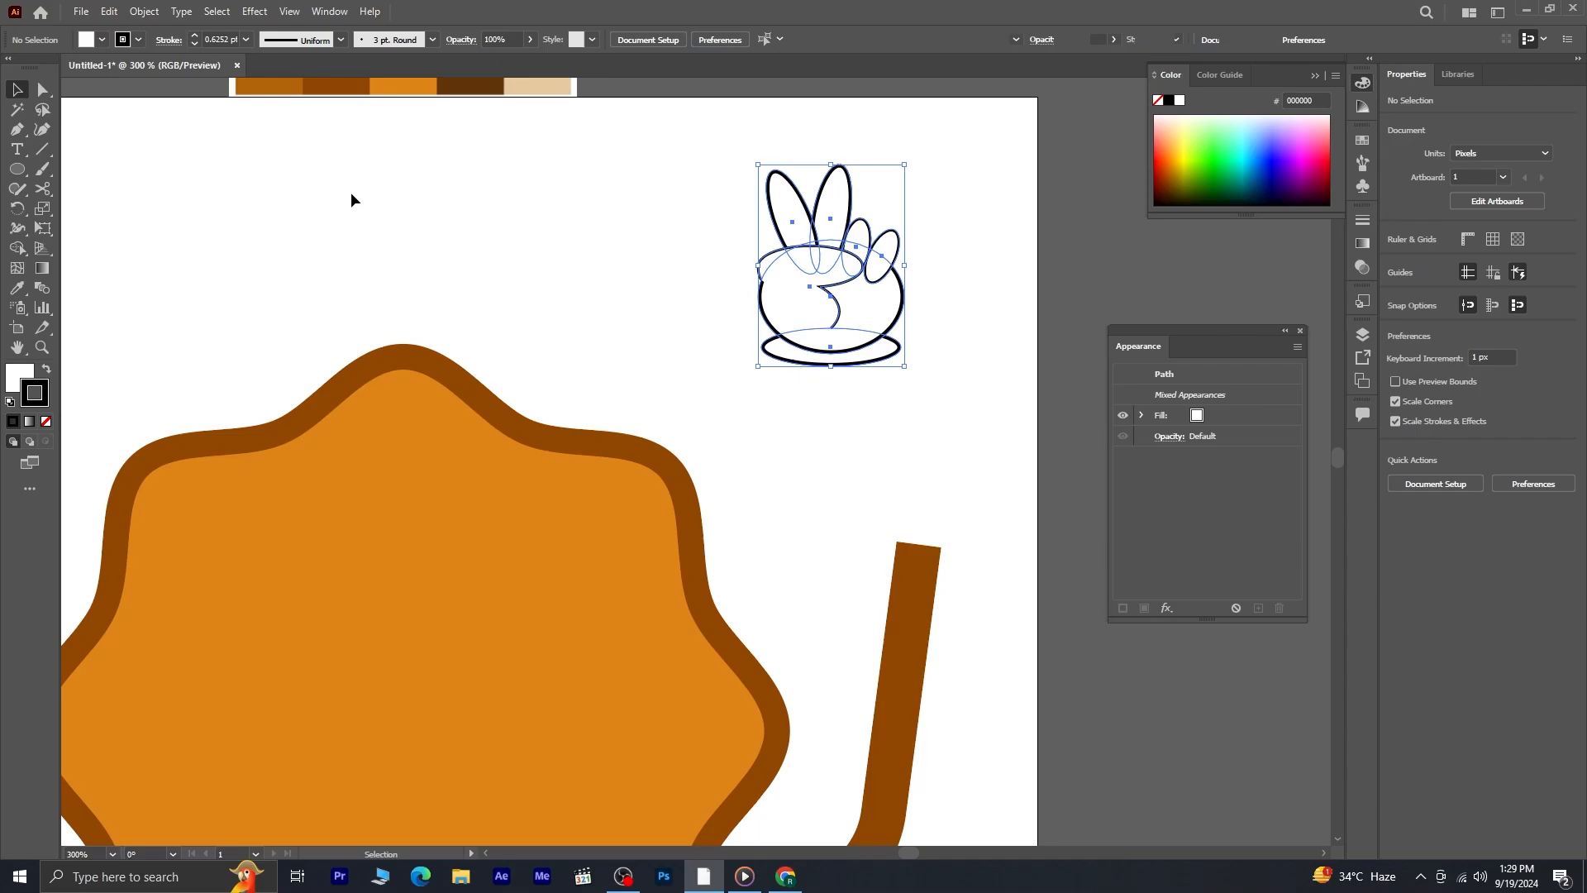
click(244, 43)
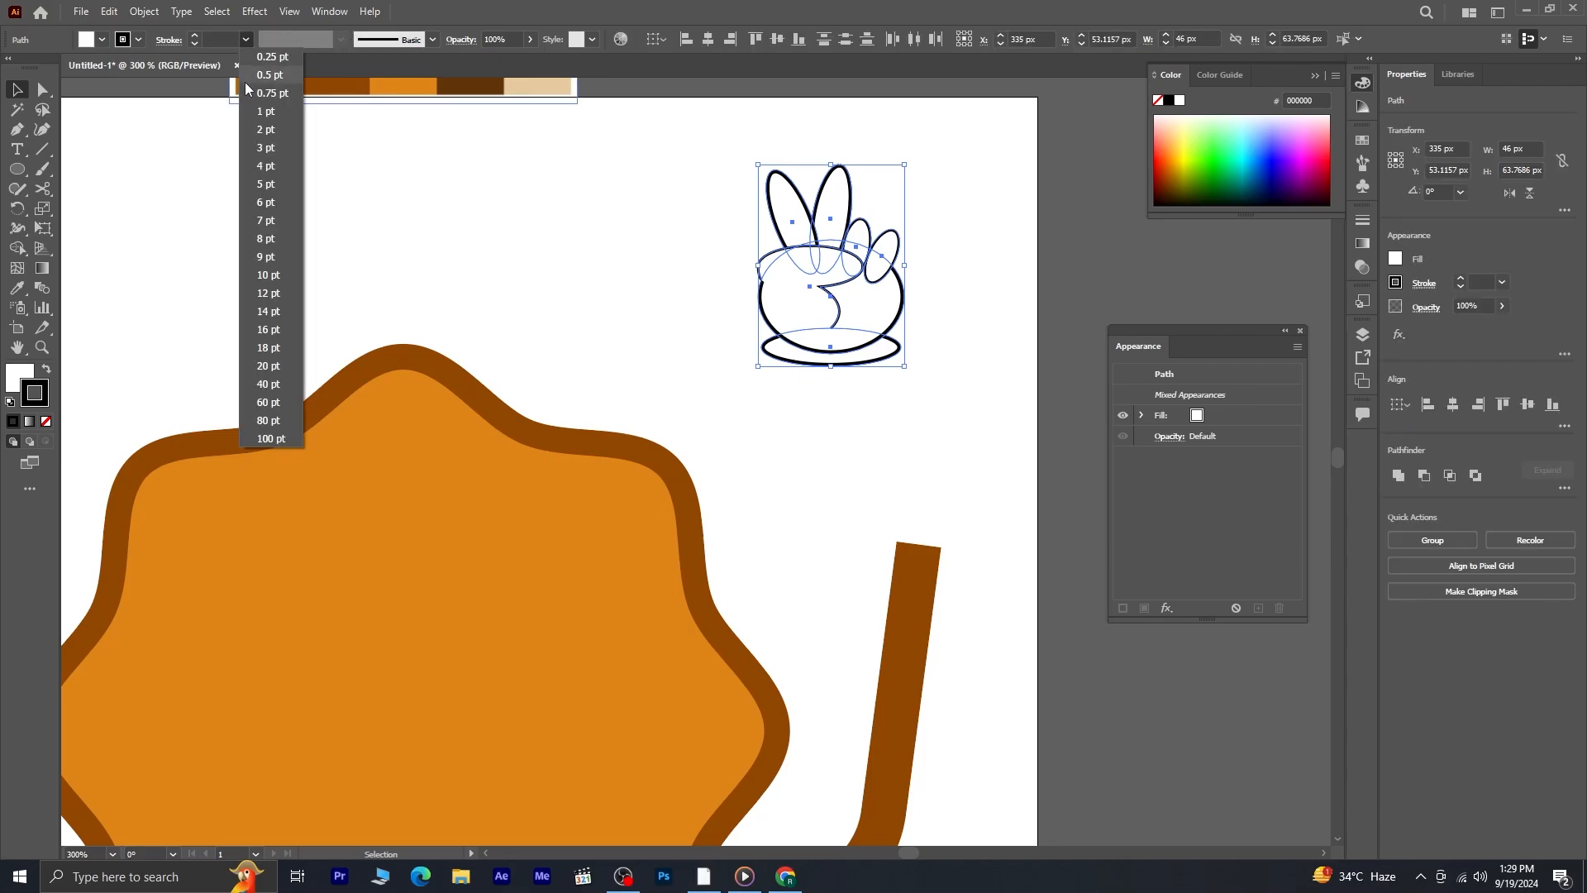
click(267, 93)
click(196, 35)
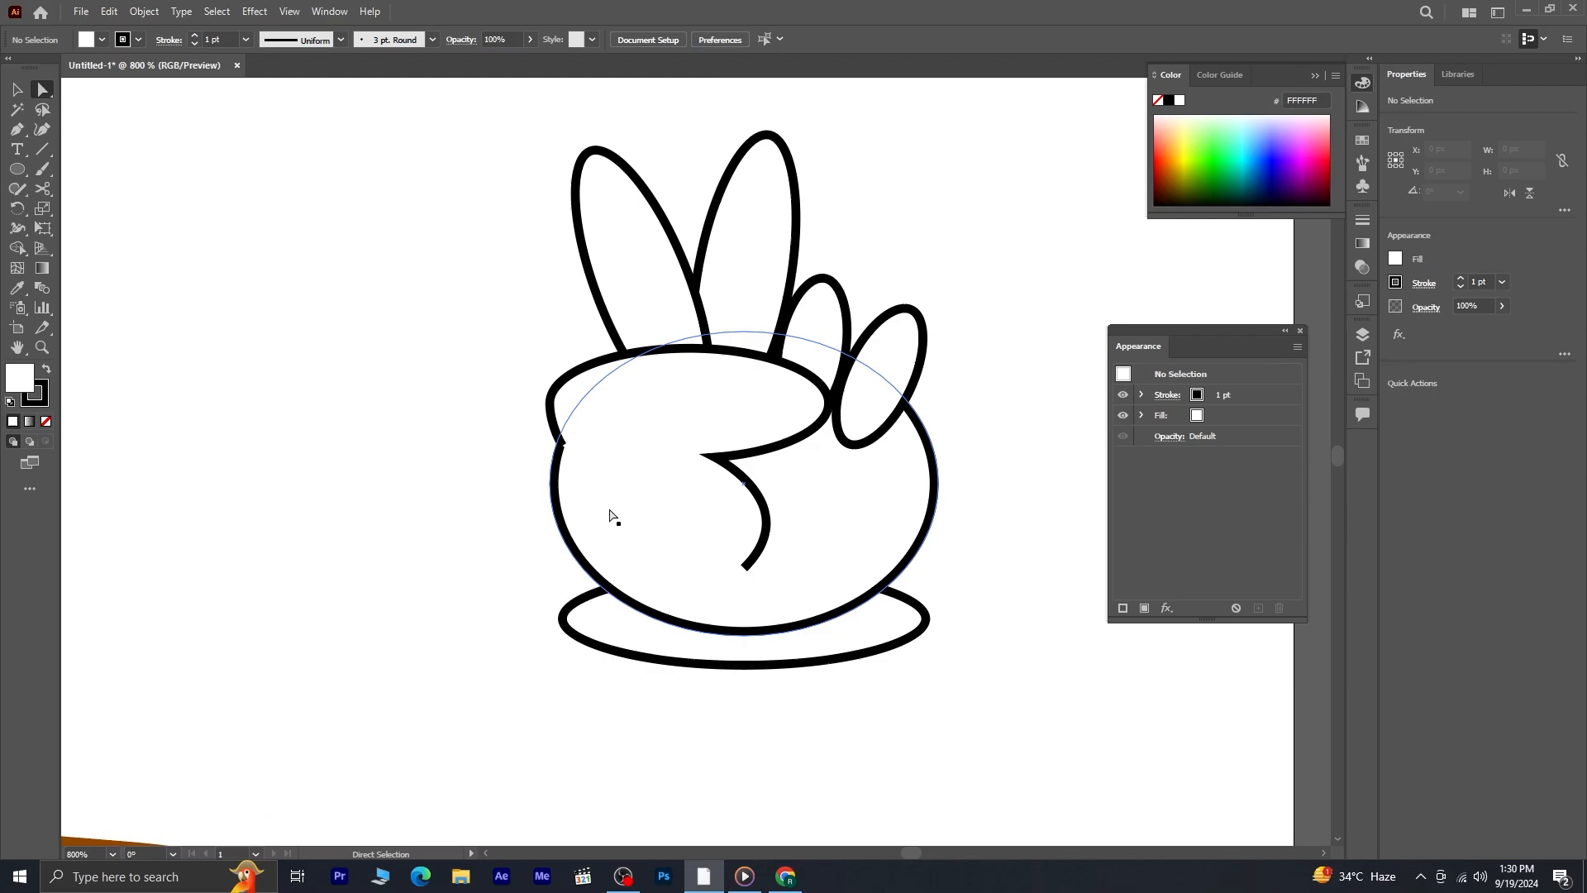
- Apply the lens-shaped width profile with tapered ends to the open thumb path on the palm
scroll(610, 517, down, 2)
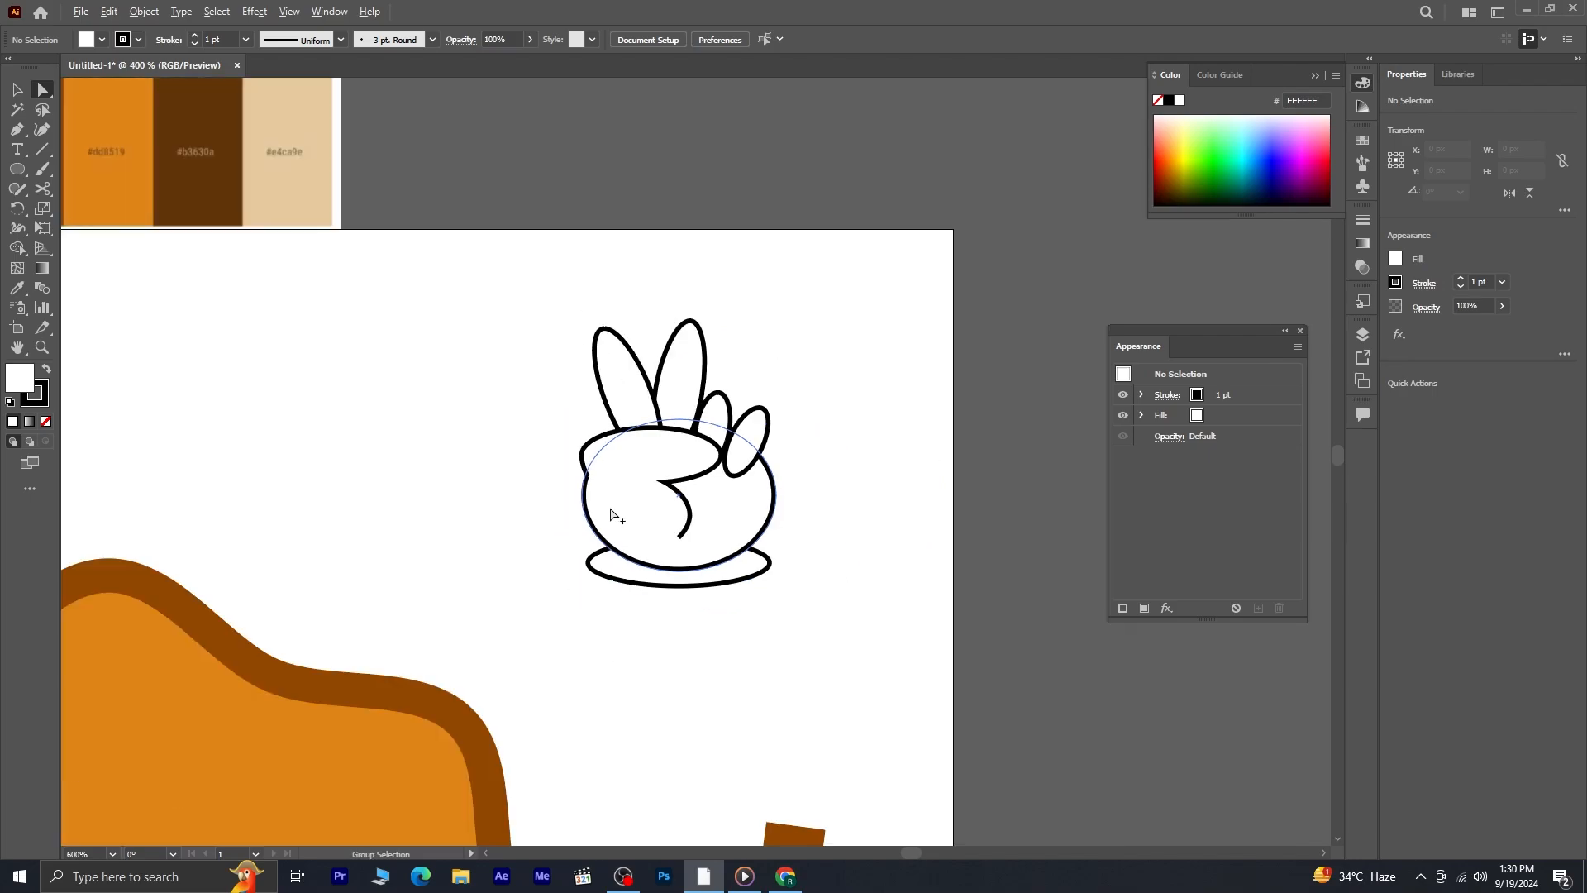
scroll(610, 517, down, 3)
click(18, 93)
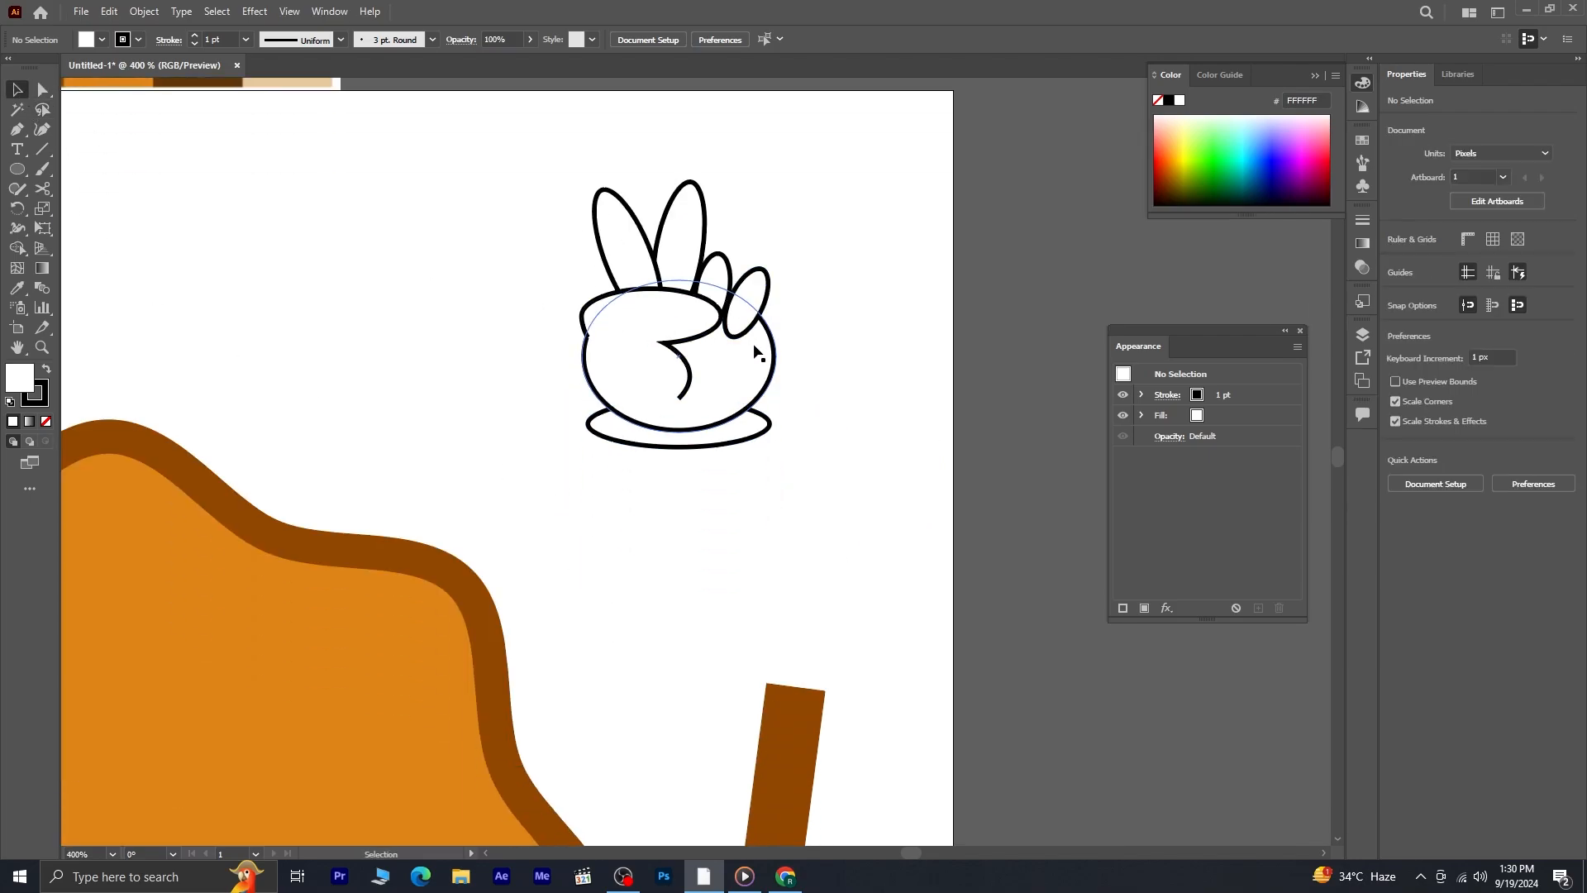
click(699, 365)
click(340, 39)
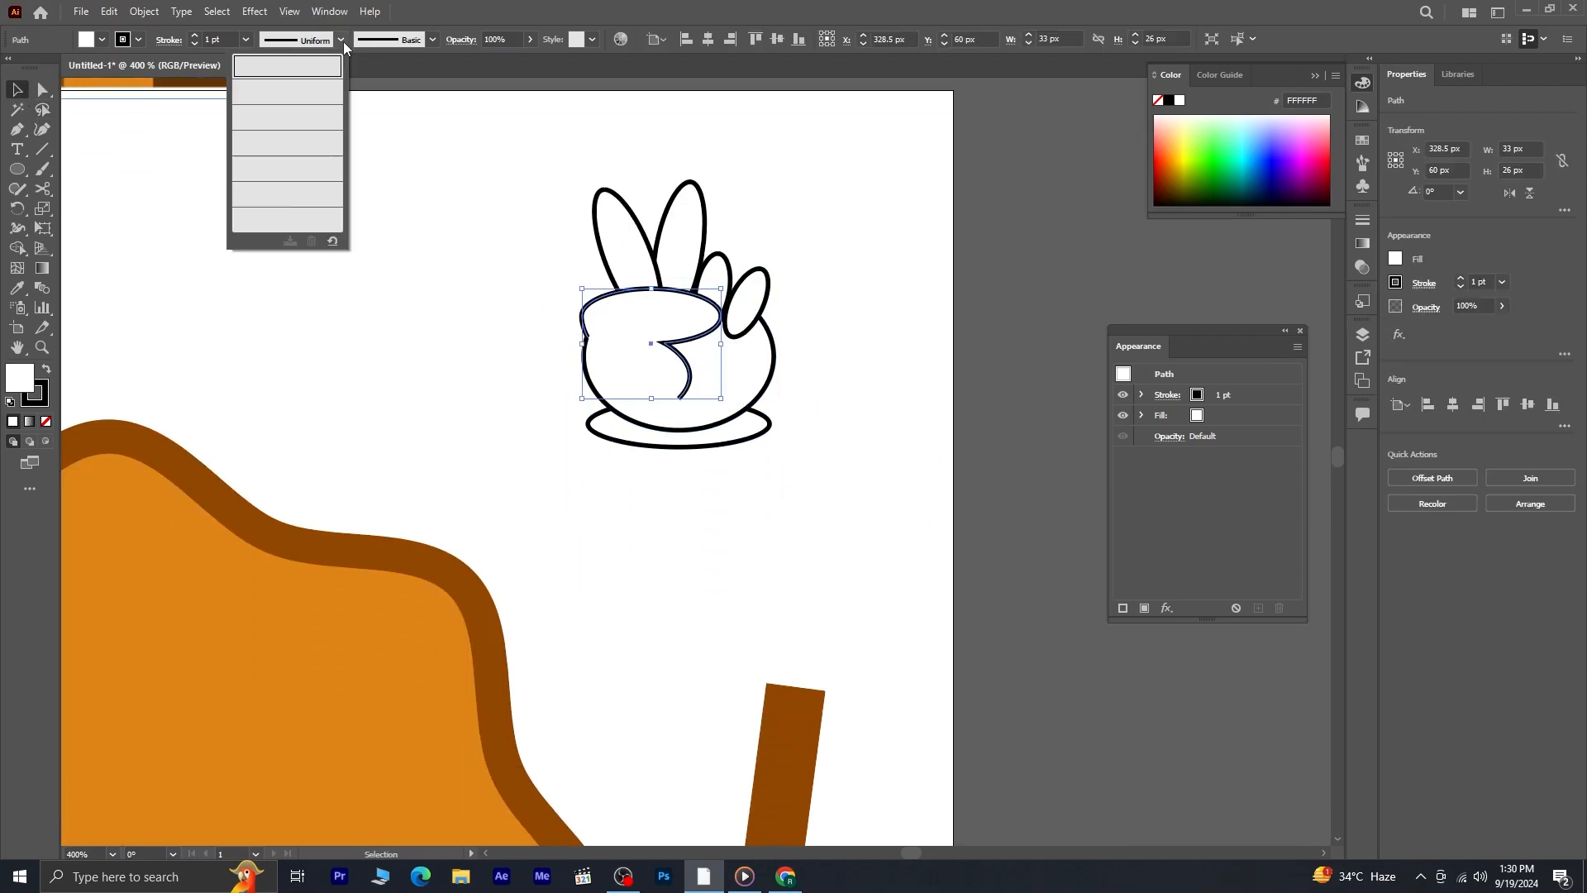
click(308, 96)
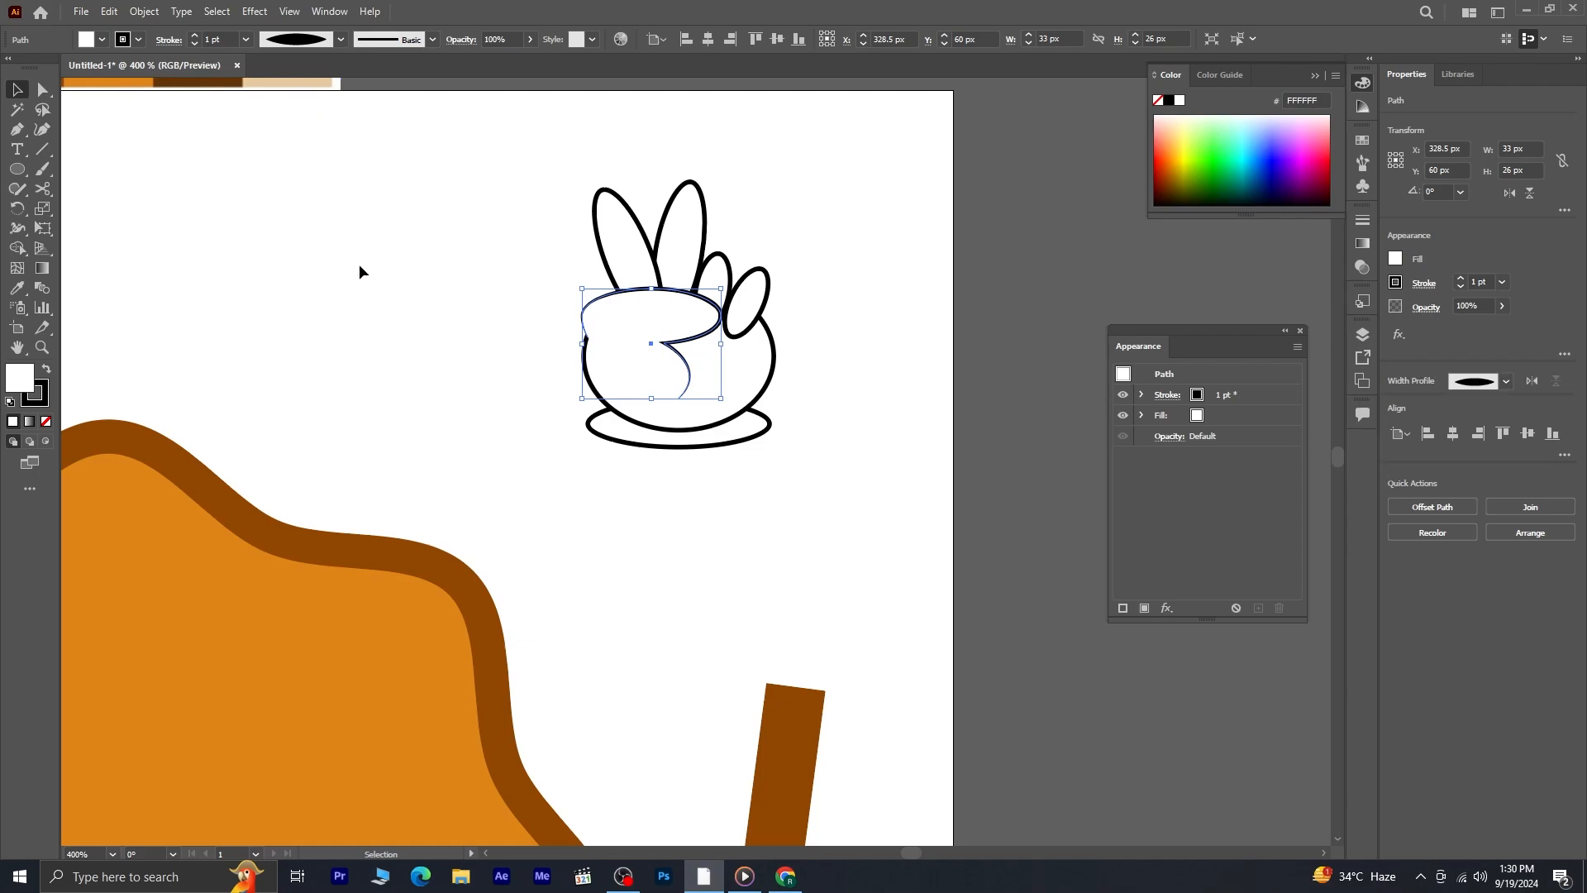
click(602, 455)
- Set the tapered thumb path's stroke weight to 2 pt
click(598, 300)
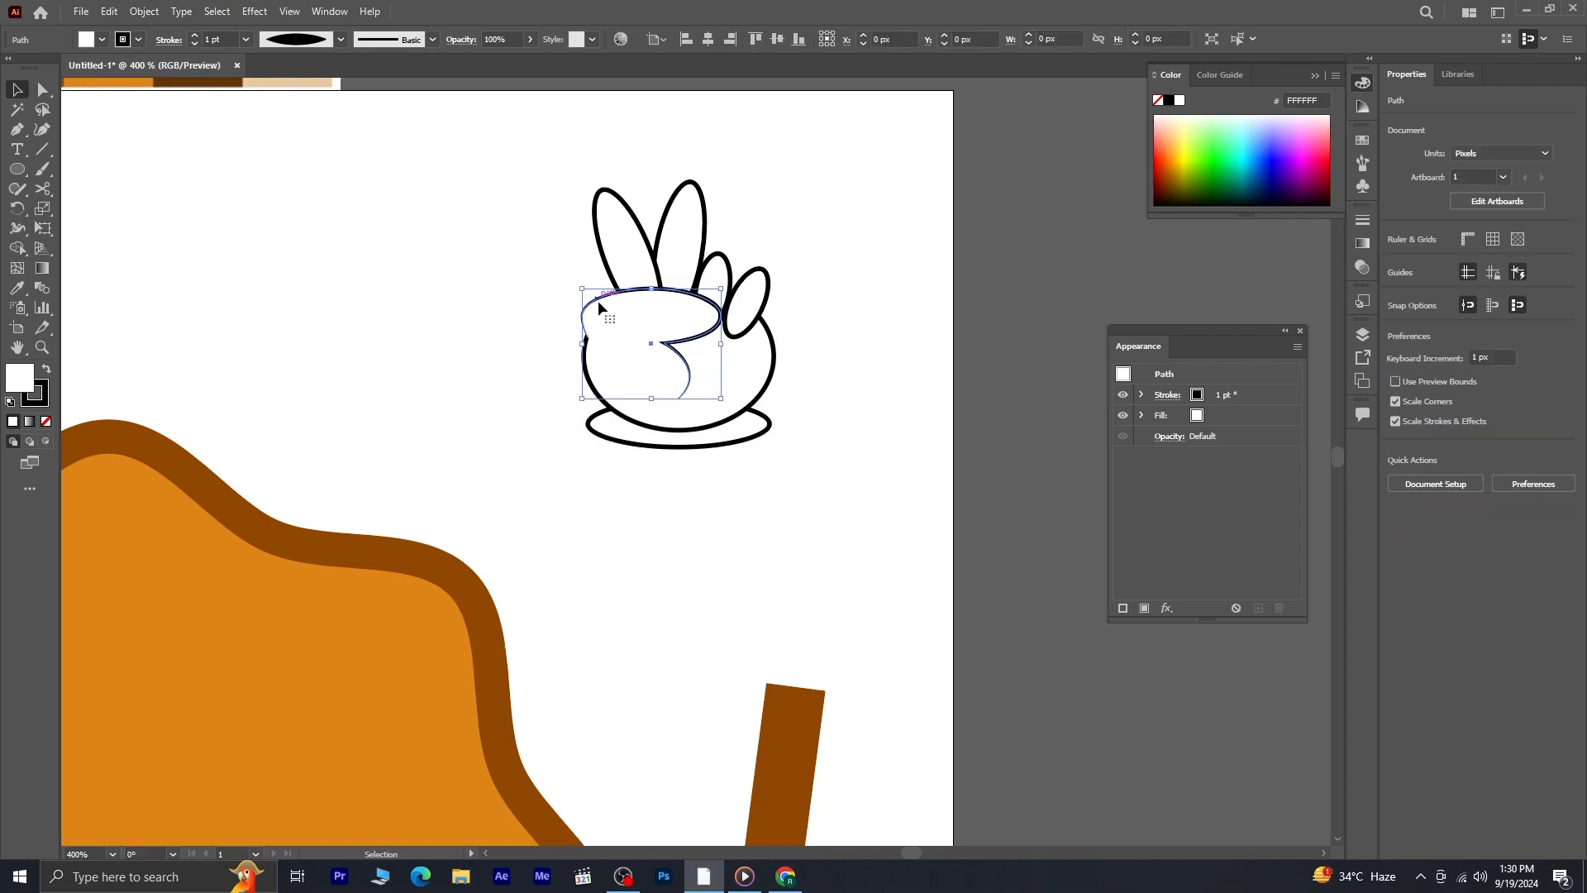
click(196, 36)
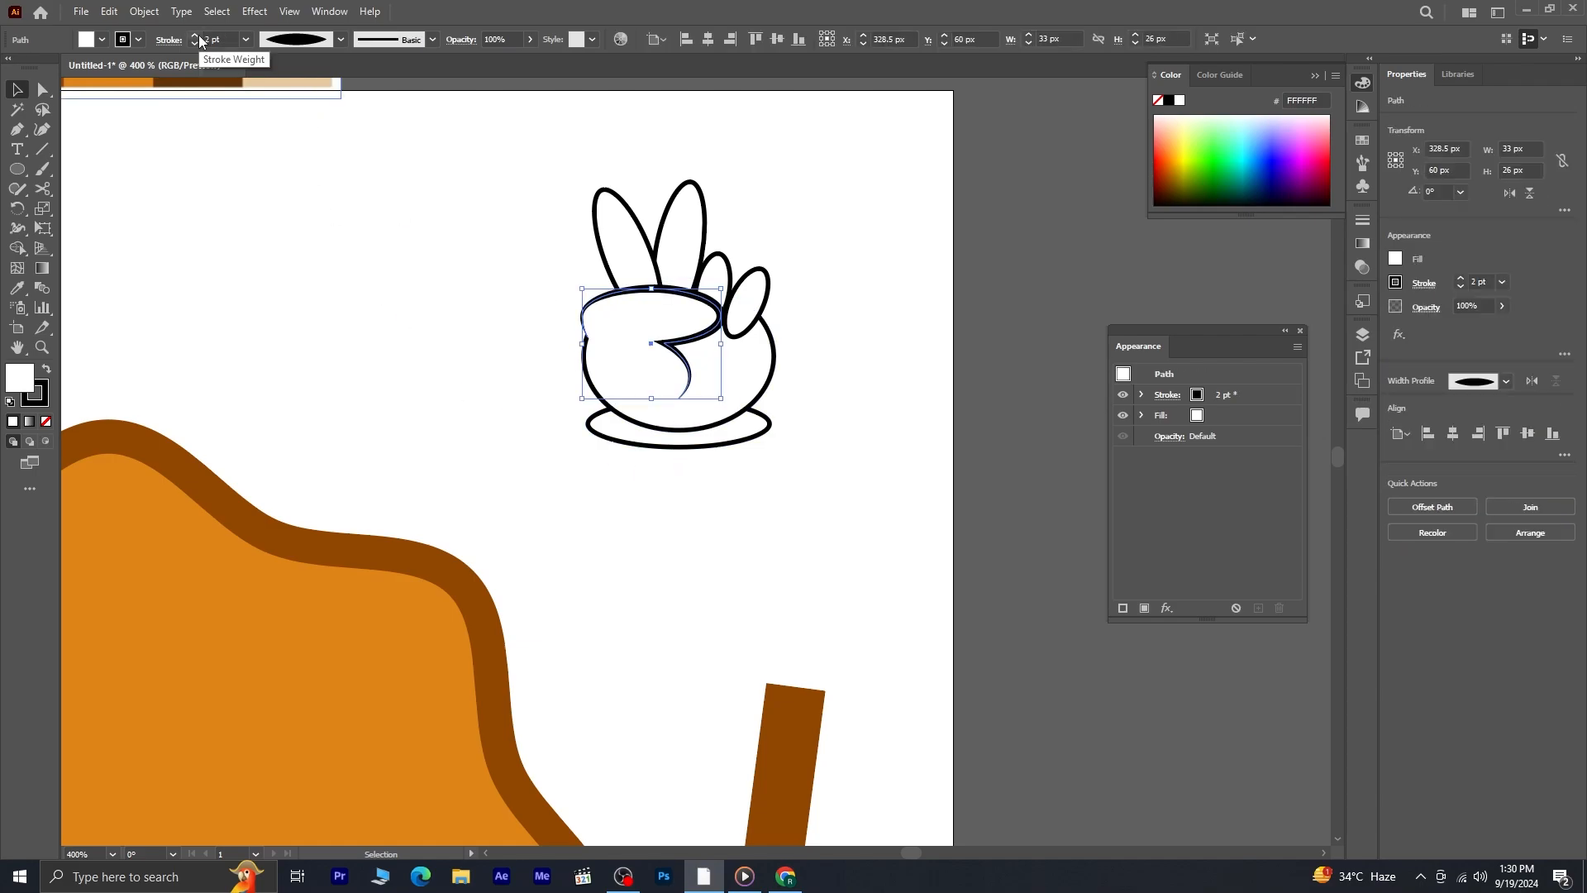
click(537, 172)
- Group all the shapes that make up the hand
drag(637, 364, 538, 393)
scroll(592, 473, down, 1)
key(a)
drag(444, 236, 735, 500)
key(ctrl+g)
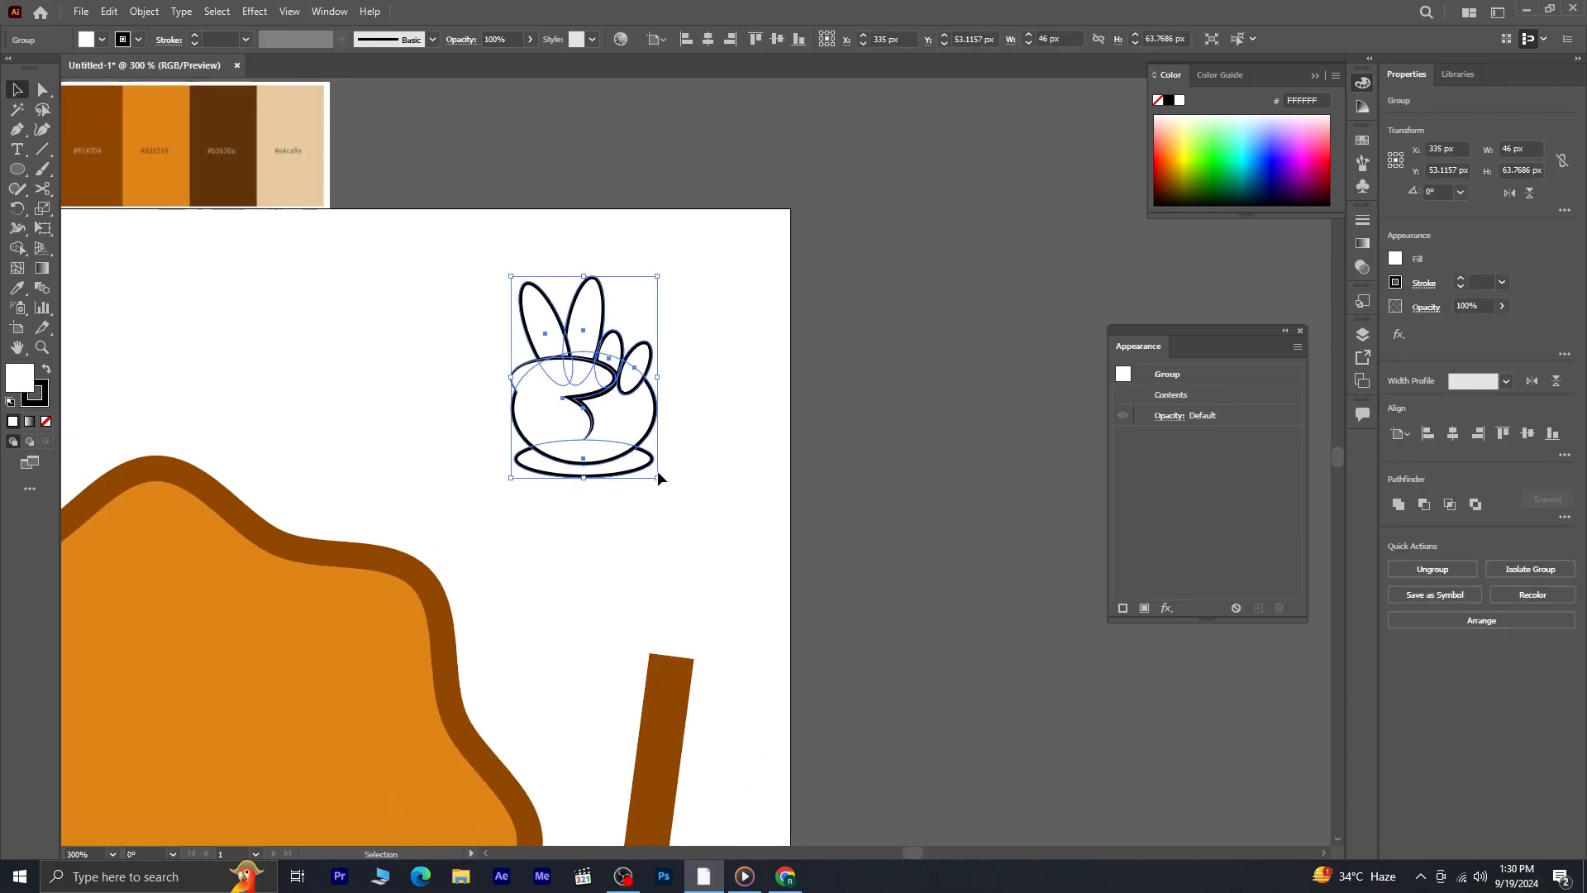
- Set the grouped hand's stroke weight to 2 pt
click(245, 38)
click(268, 135)
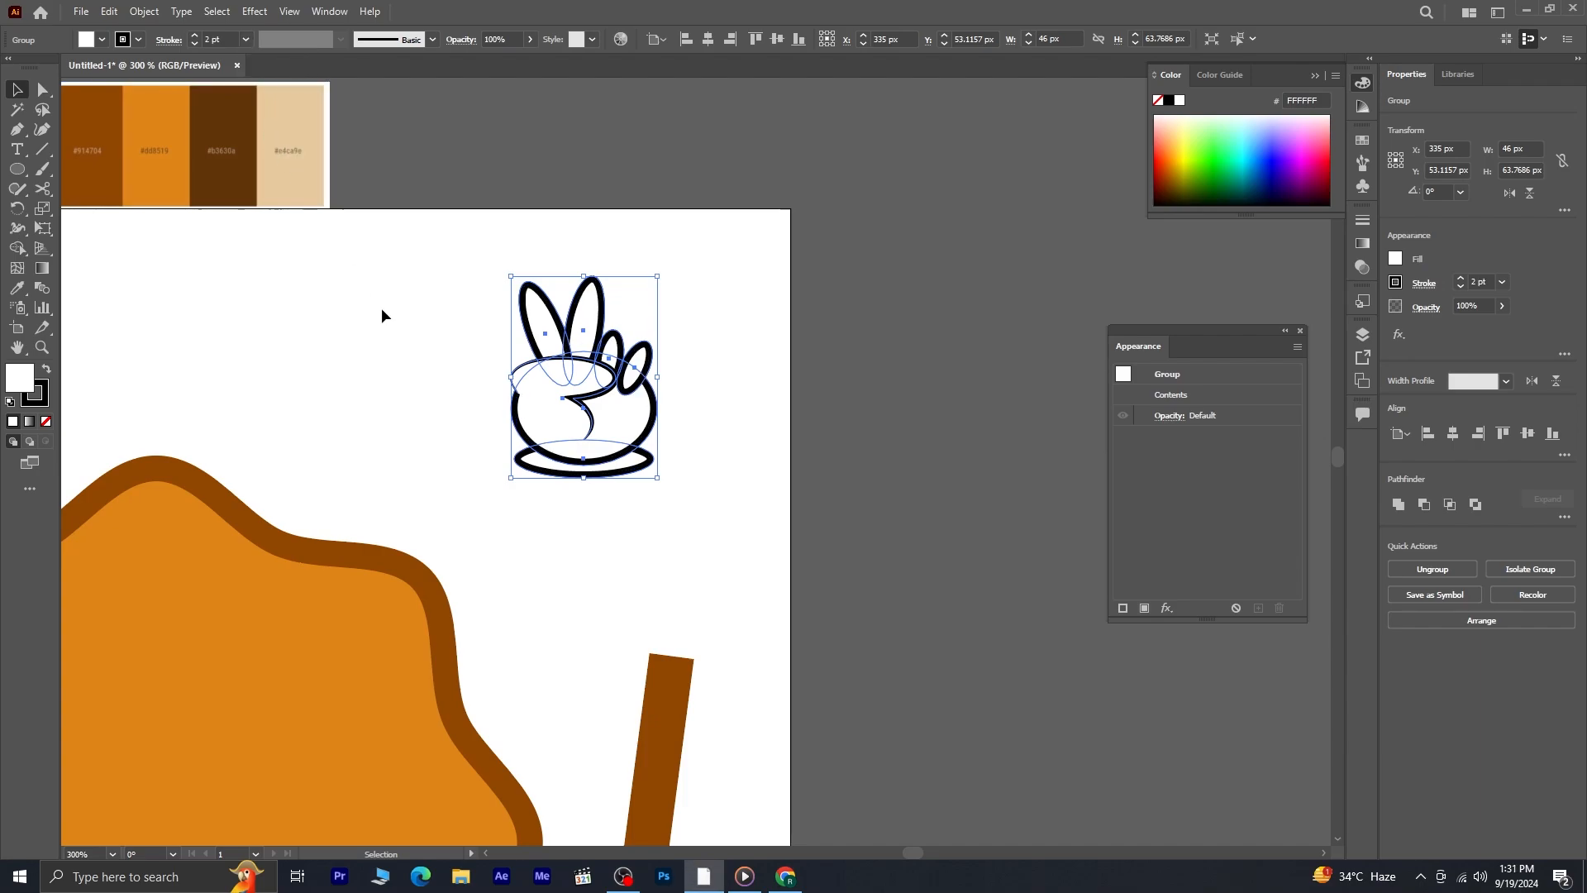
click(447, 397)
- Place the hand group on the upper end of the curved arm and rotate it slightly clockwise to follow the arm
drag(584, 404, 697, 651)
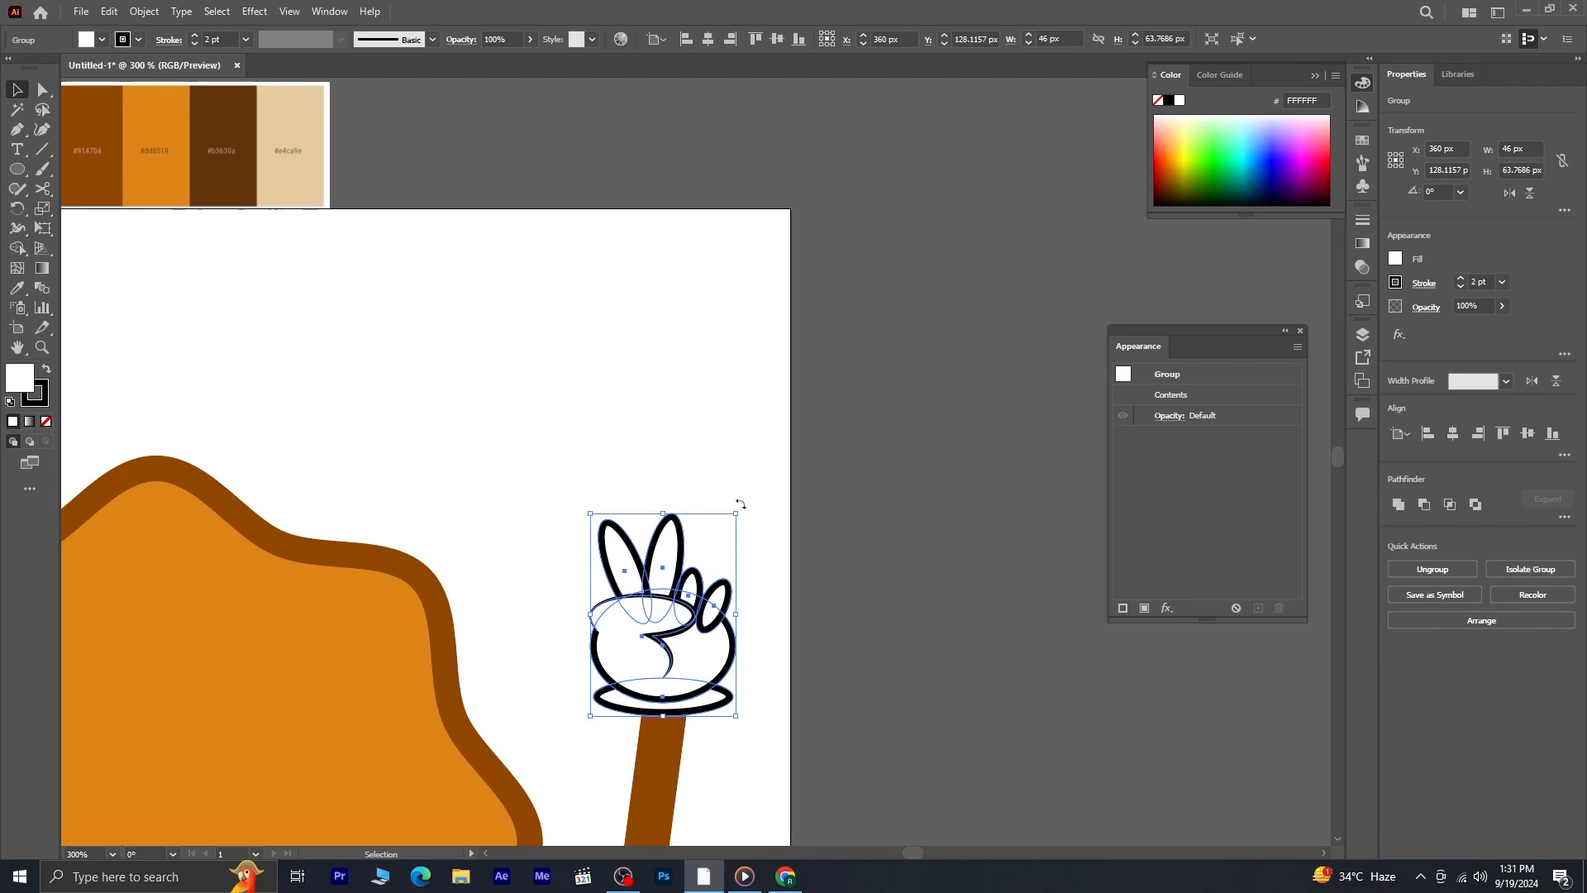
drag(741, 505, 755, 514)
drag(769, 527, 769, 527)
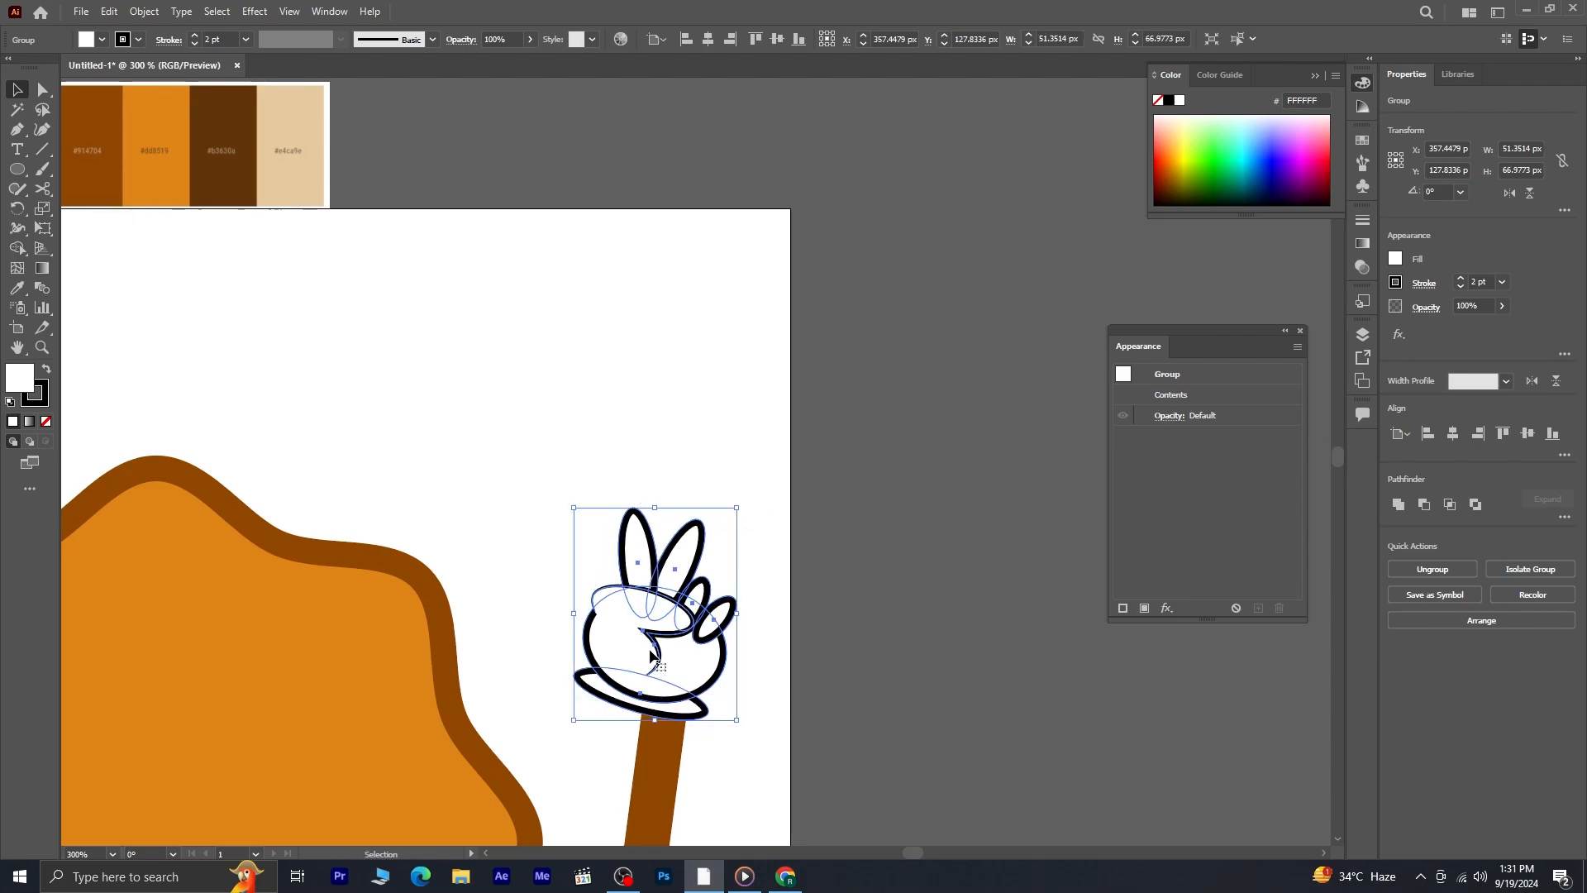
- Move the hand group slightly right so it is centred over the arm's upper end
drag(650, 651, 678, 648)
click(557, 601)
scroll(531, 627, down, 3)
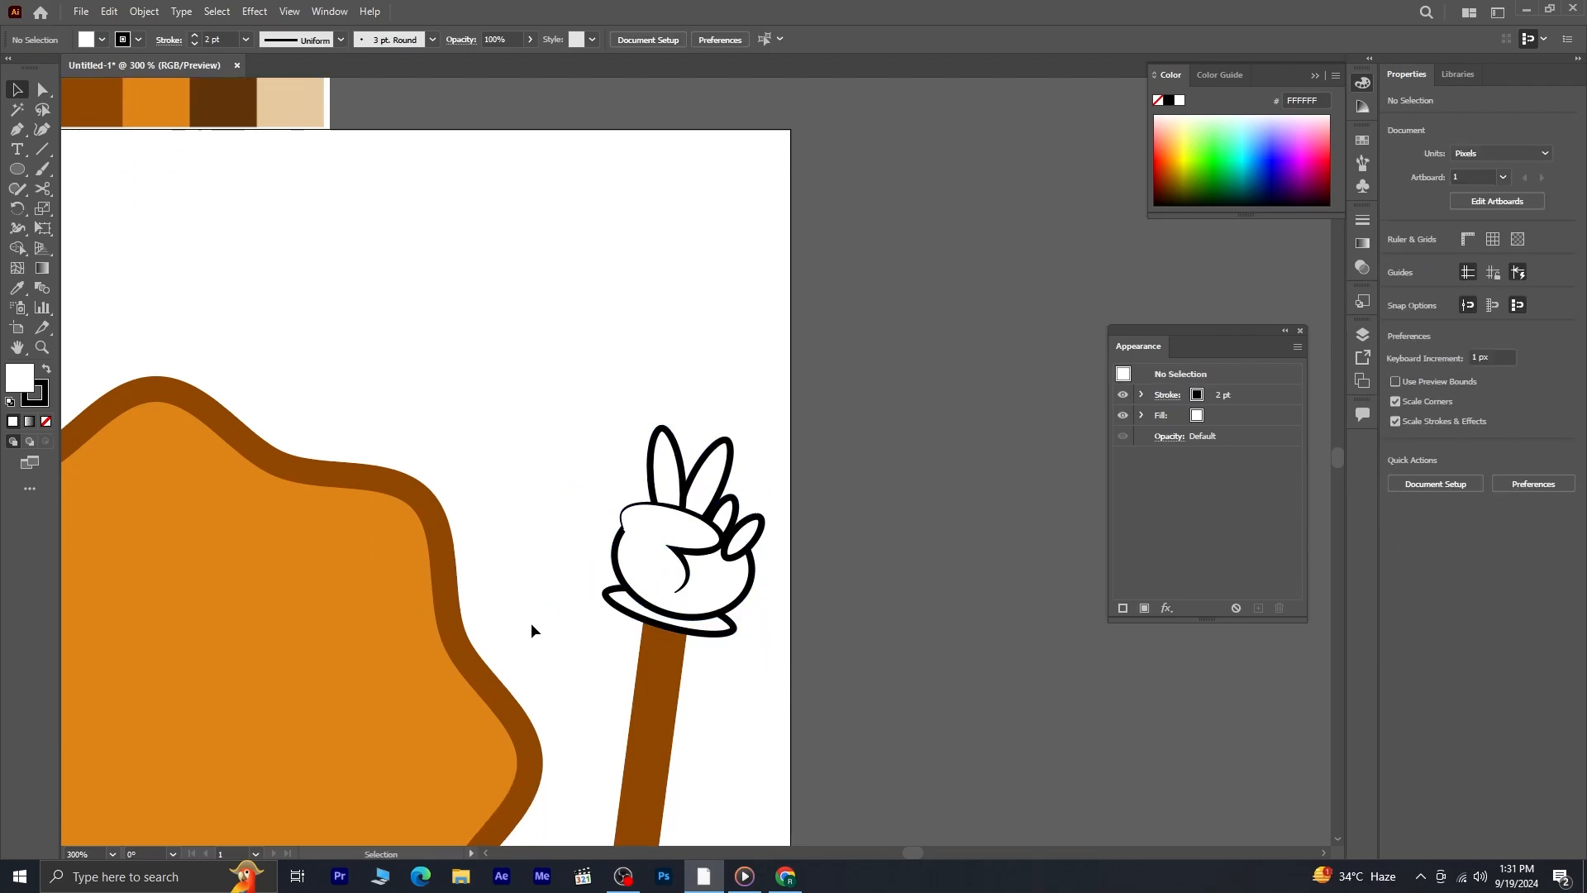
- Draw a white 49 × 16 px rectangle with a 2 pt black stroke above the body's top lobe
scroll(273, 513, up, 1)
key(space)
drag(375, 216, 453, 478)
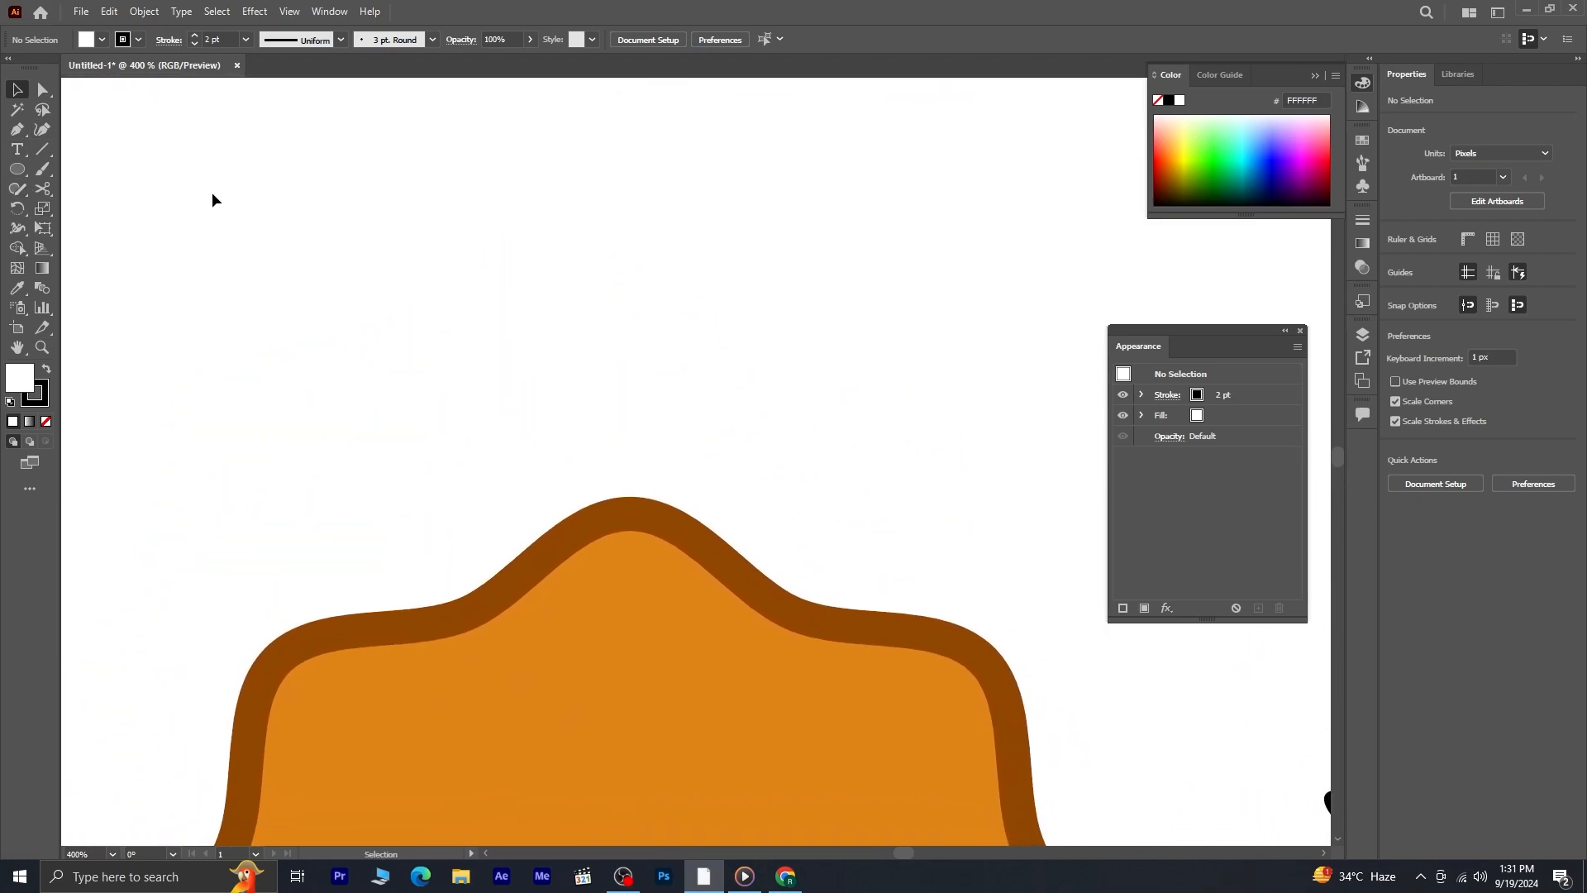
drag(432, 548, 456, 494)
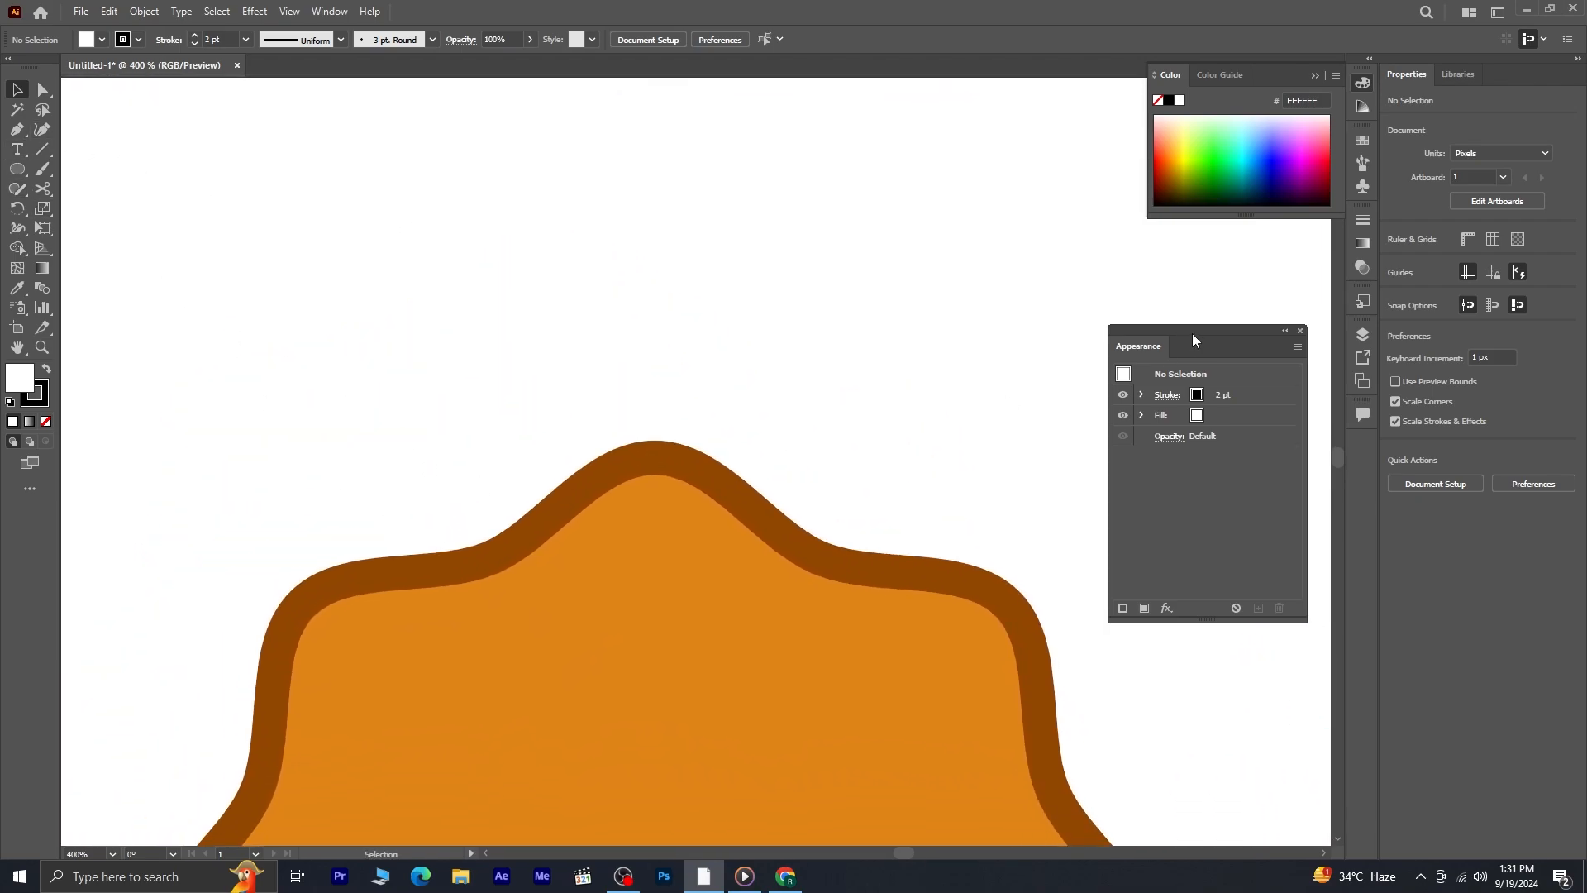
drag(1192, 334, 1279, 311)
click(13, 170)
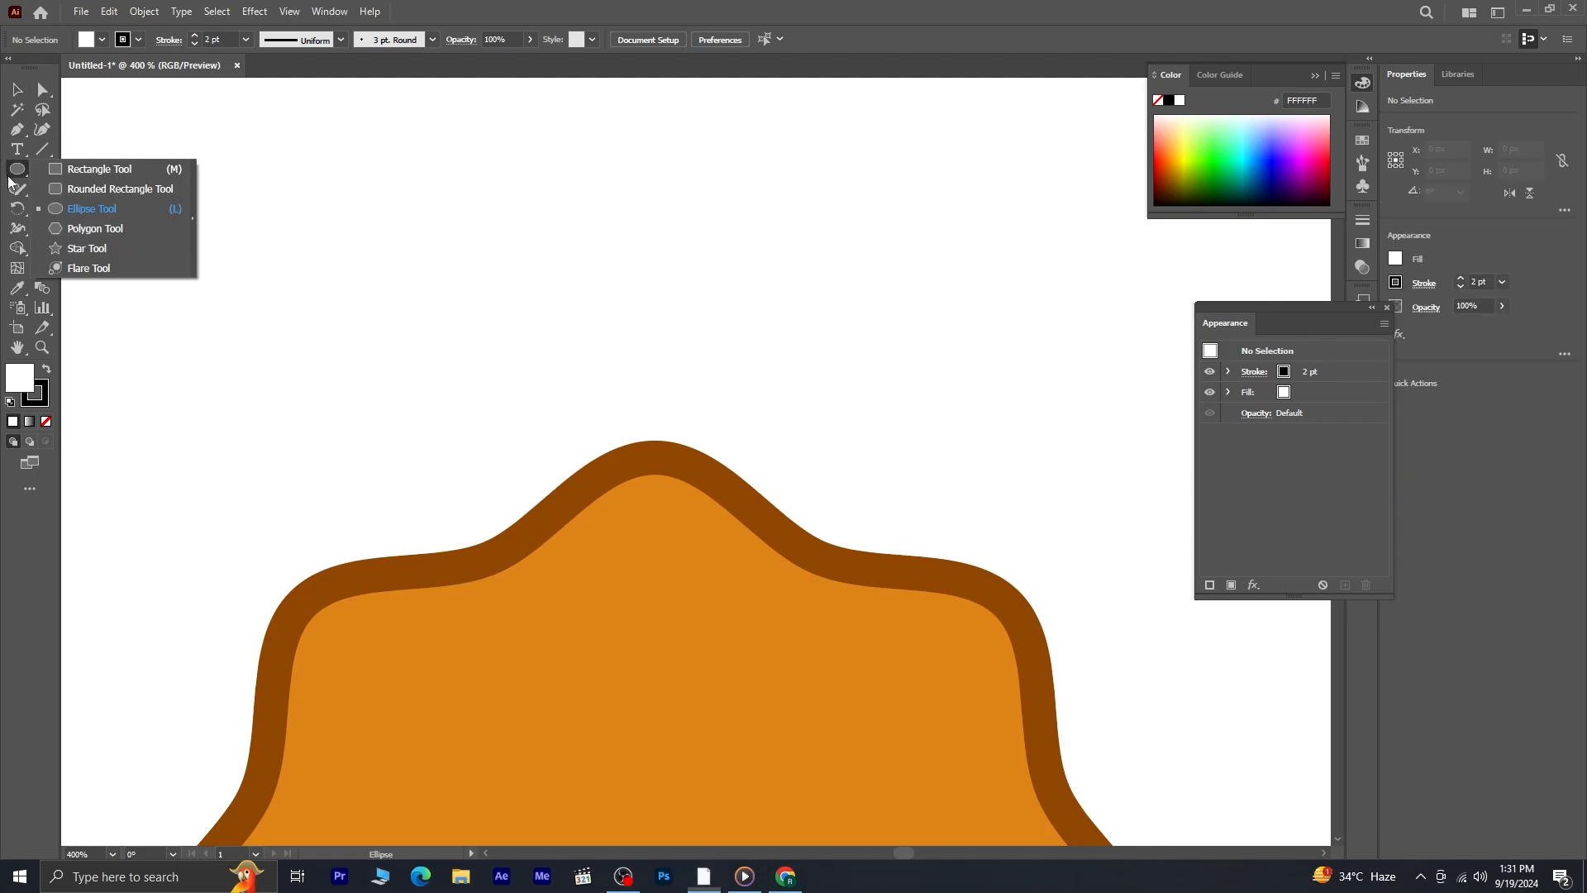
click(100, 169)
drag(558, 236, 761, 303)
- Shift the rectangle down slightly and bow its lower edge downward into a shallow curve
click(43, 89)
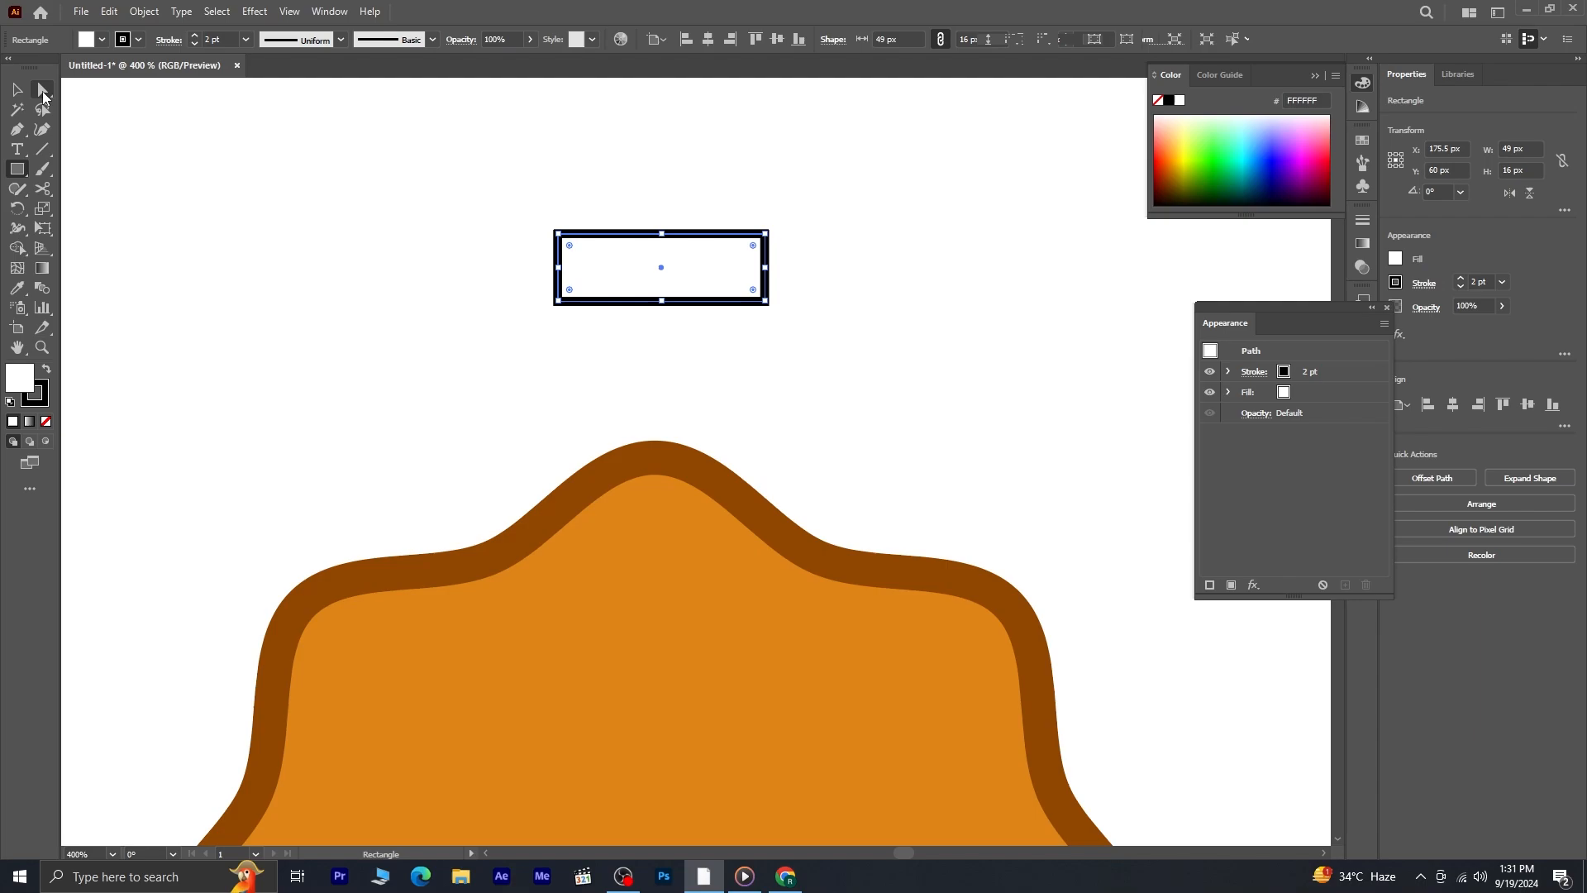
drag(655, 305, 656, 319)
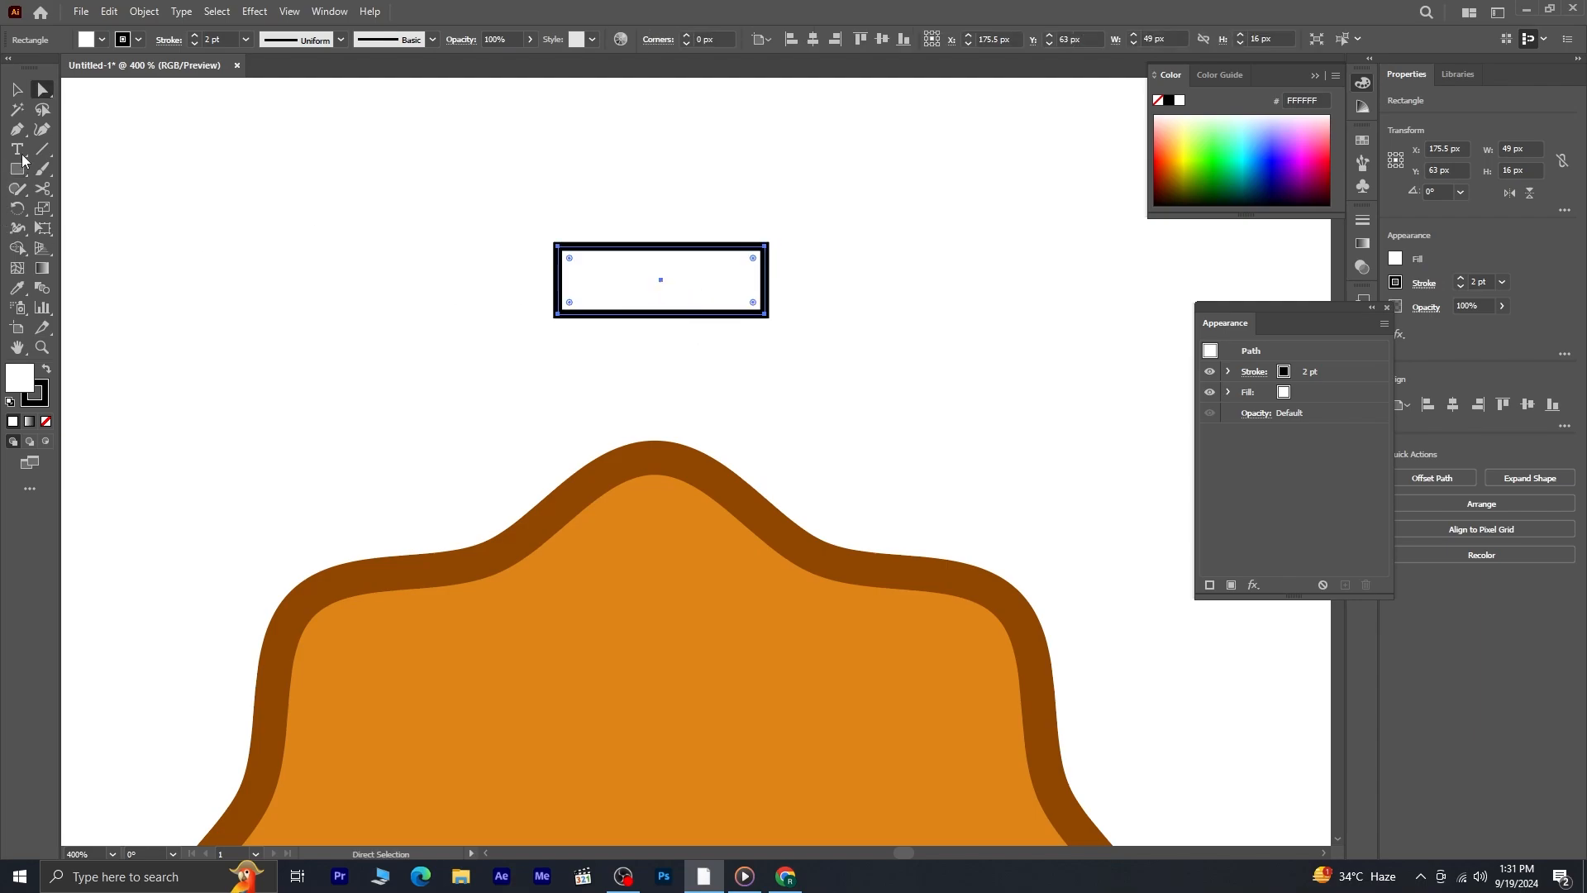
drag(17, 129, 106, 187)
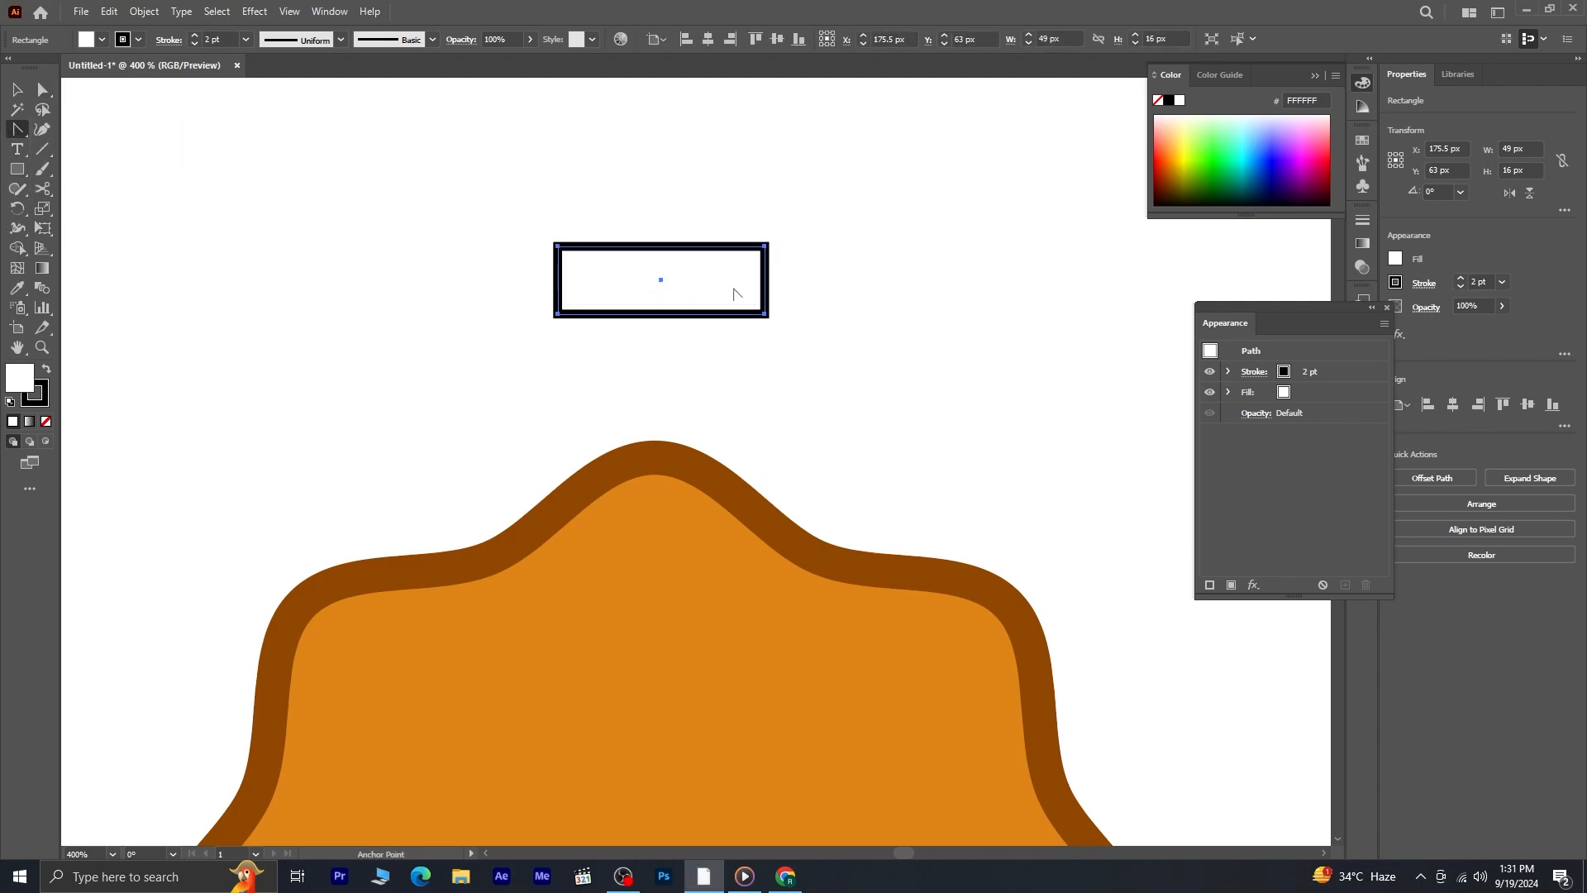
drag(661, 324, 662, 340)
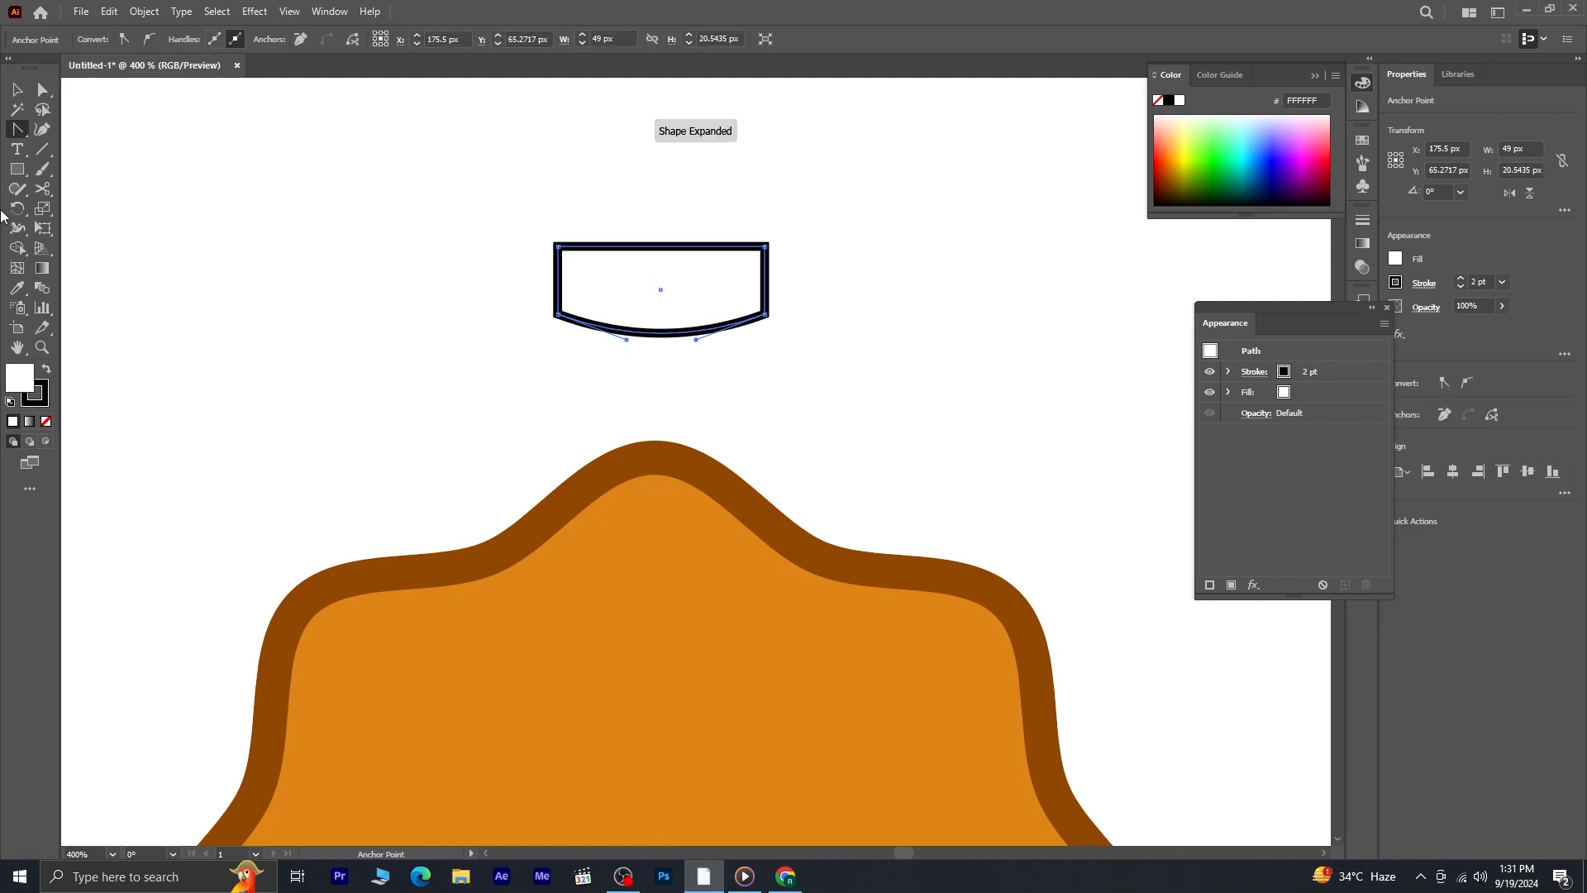
- Draw a smaller circle over the curved band's upper left corner and a 34 px circle above its middle
drag(12, 174, 49, 210)
drag(520, 183, 620, 273)
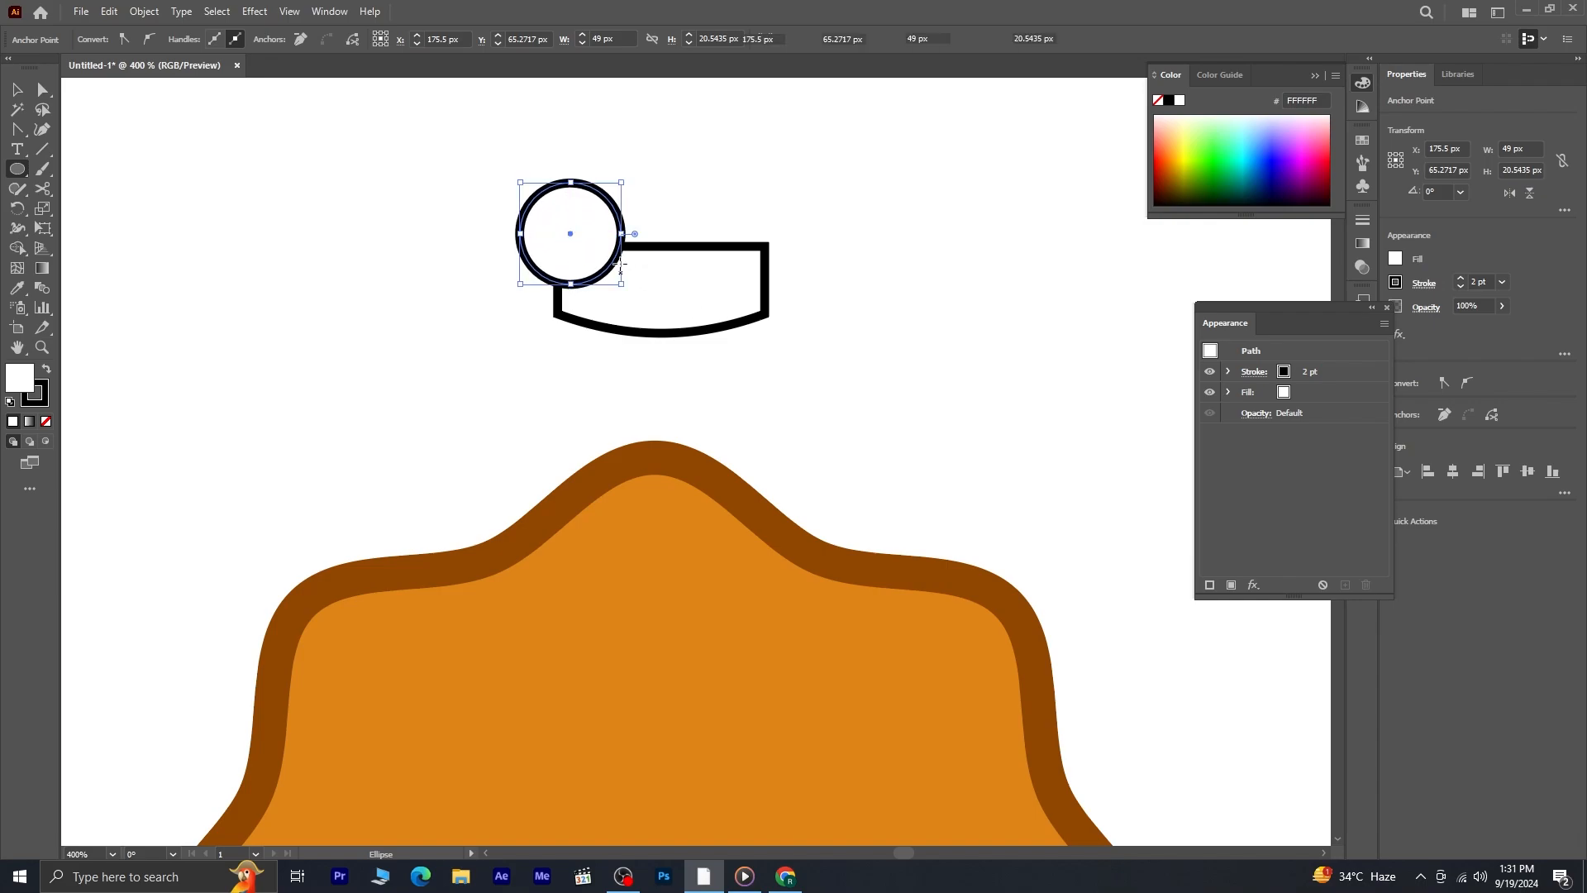
drag(596, 125, 744, 271)
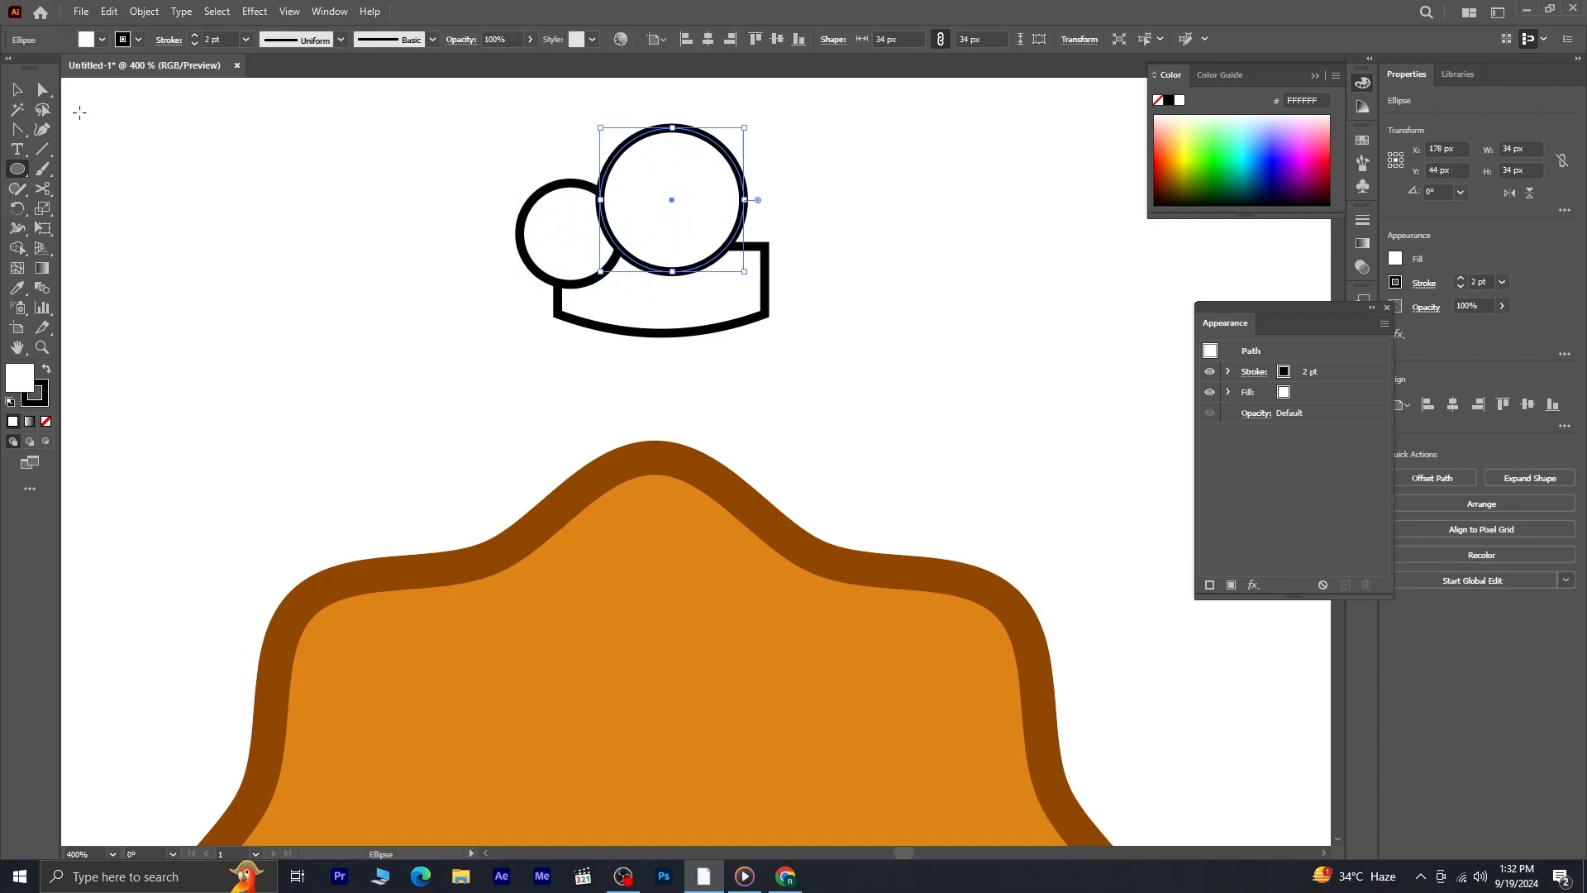
- Duplicate the 34 px circle, shrink the copy slightly and place it over the band's upper right corner
click(18, 92)
drag(691, 221, 738, 217)
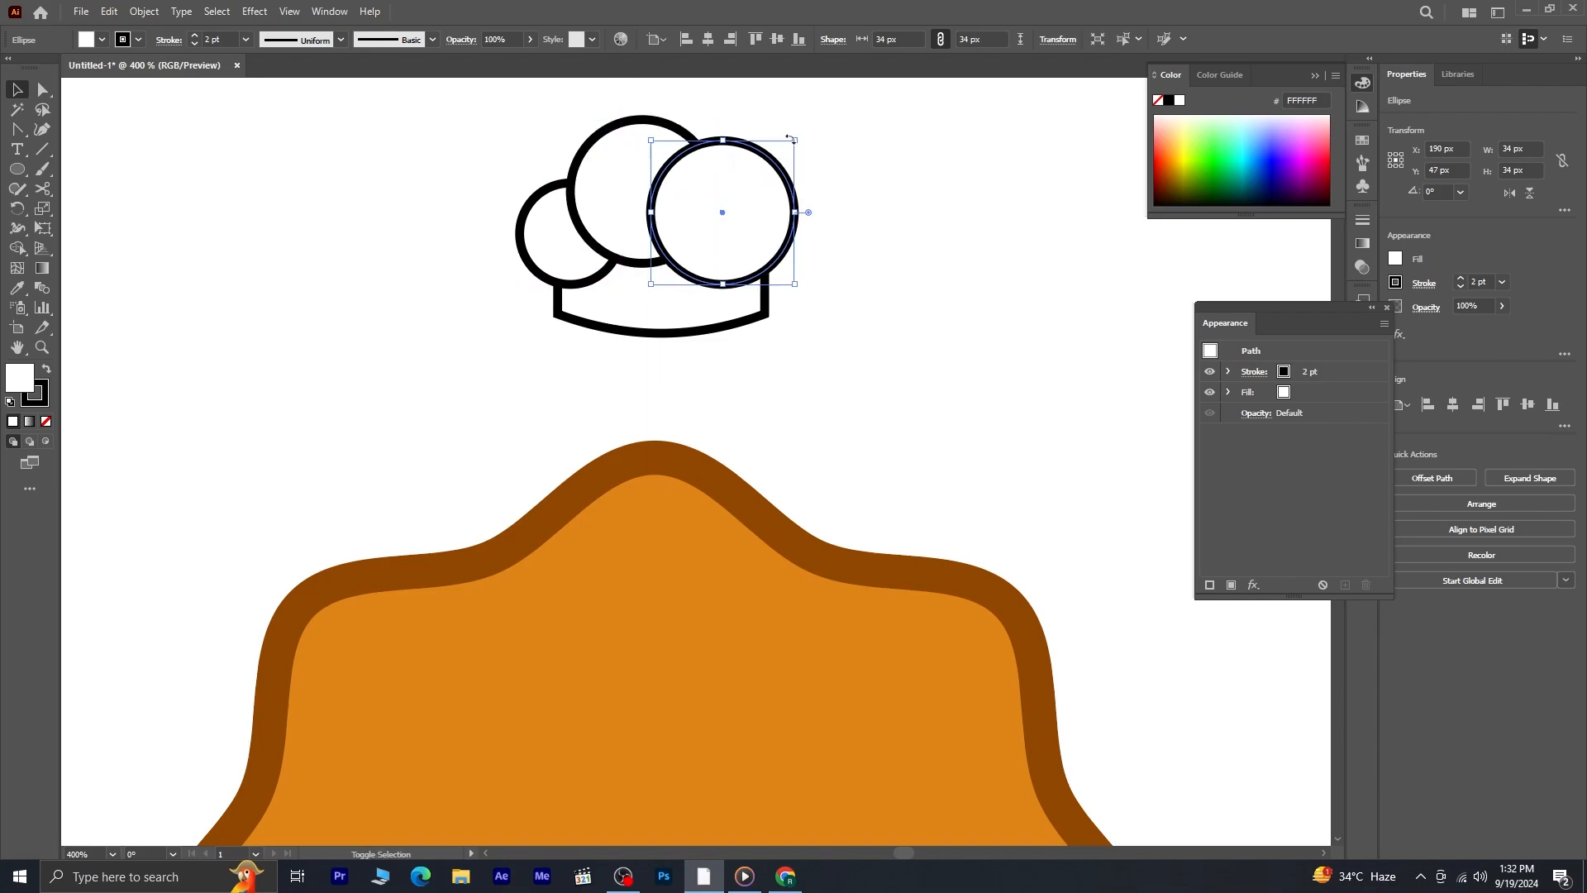
drag(794, 140, 787, 149)
mouse_move(742, 212)
mouse_down()
mouse_move(761, 192)
mouse_move(755, 213)
mouse_up()
- Merge the three circles and the curved band into a single chef's hat outline with the Shape Builder
drag(454, 151, 576, 358)
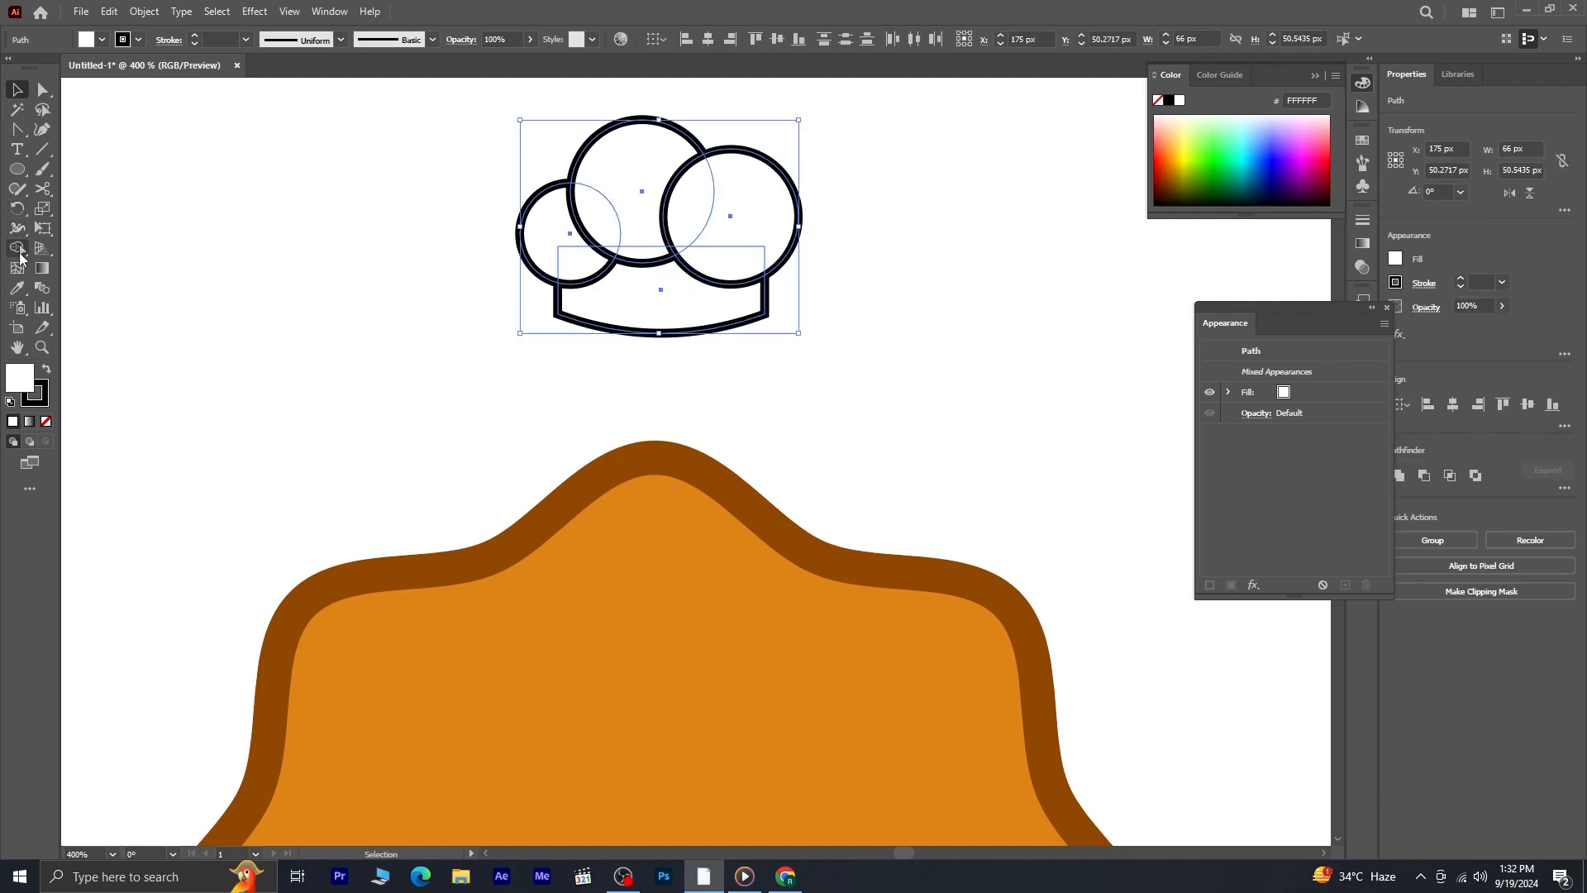
click(18, 248)
mouse_move(577, 256)
mouse_down()
mouse_move(610, 302)
mouse_move(562, 230)
mouse_move(744, 213)
mouse_move(663, 278)
mouse_move(638, 251)
mouse_move(677, 252)
mouse_up()
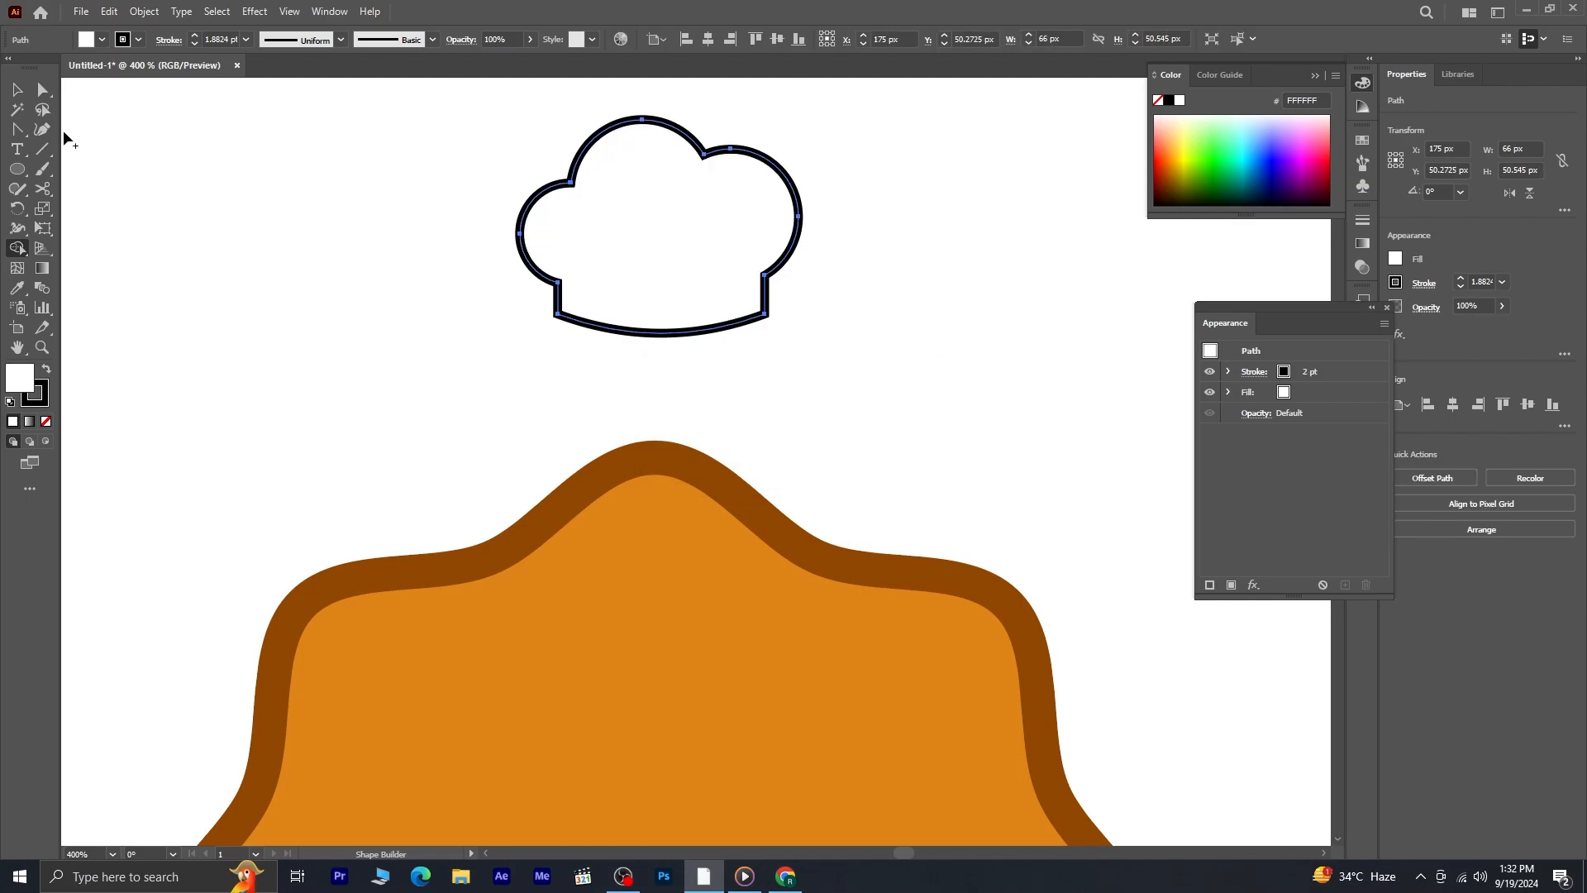
- Draw a wavy line about 43 px wide across the hat, starting at the notch on its right side
click(17, 130)
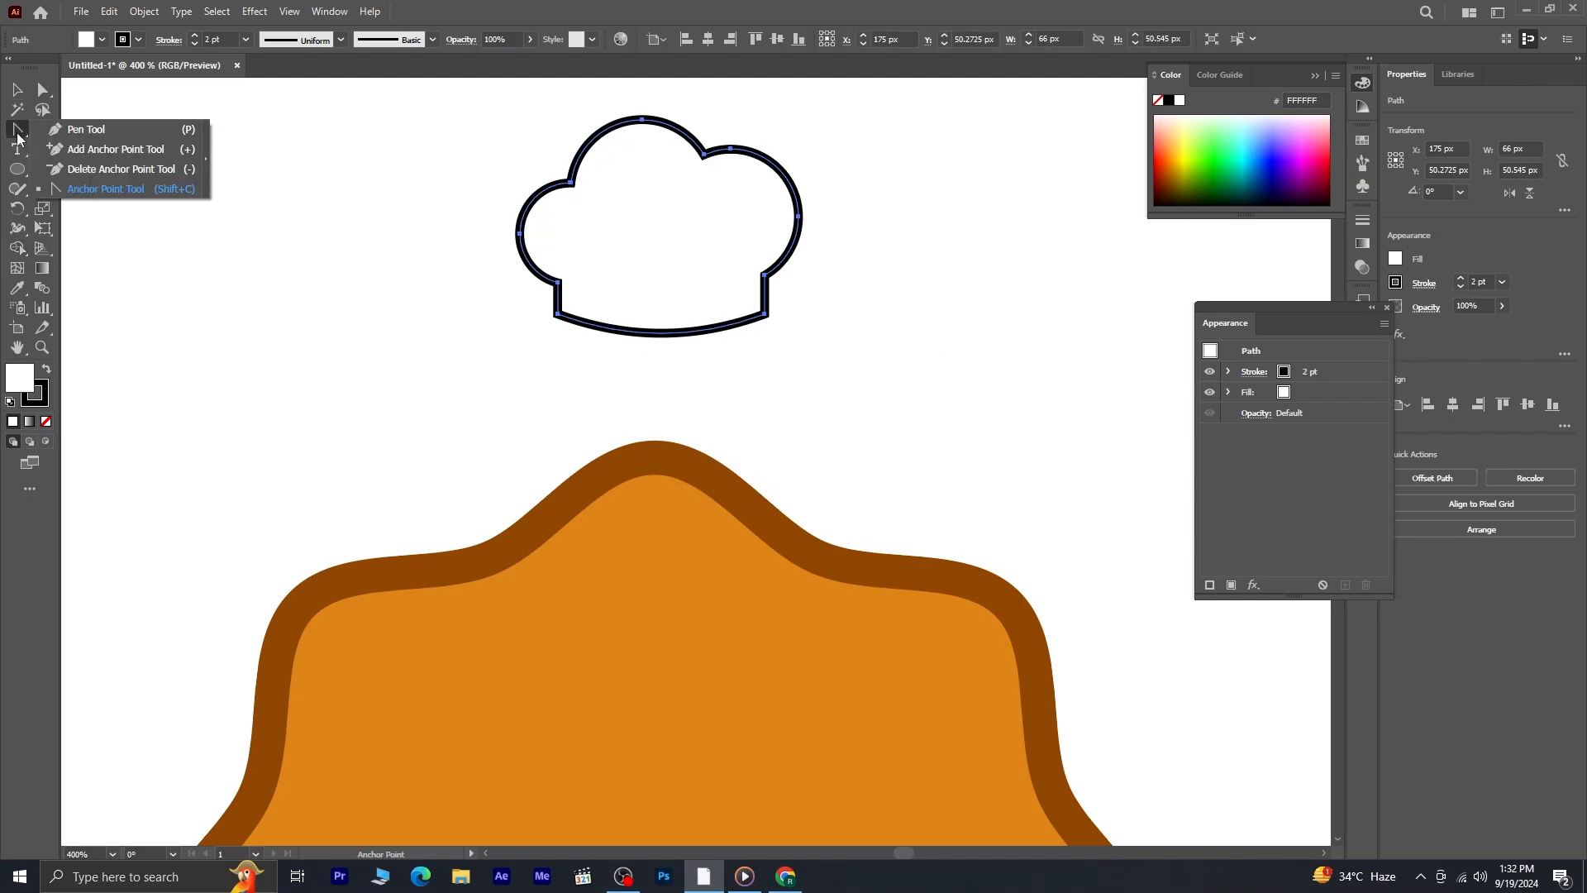
click(79, 131)
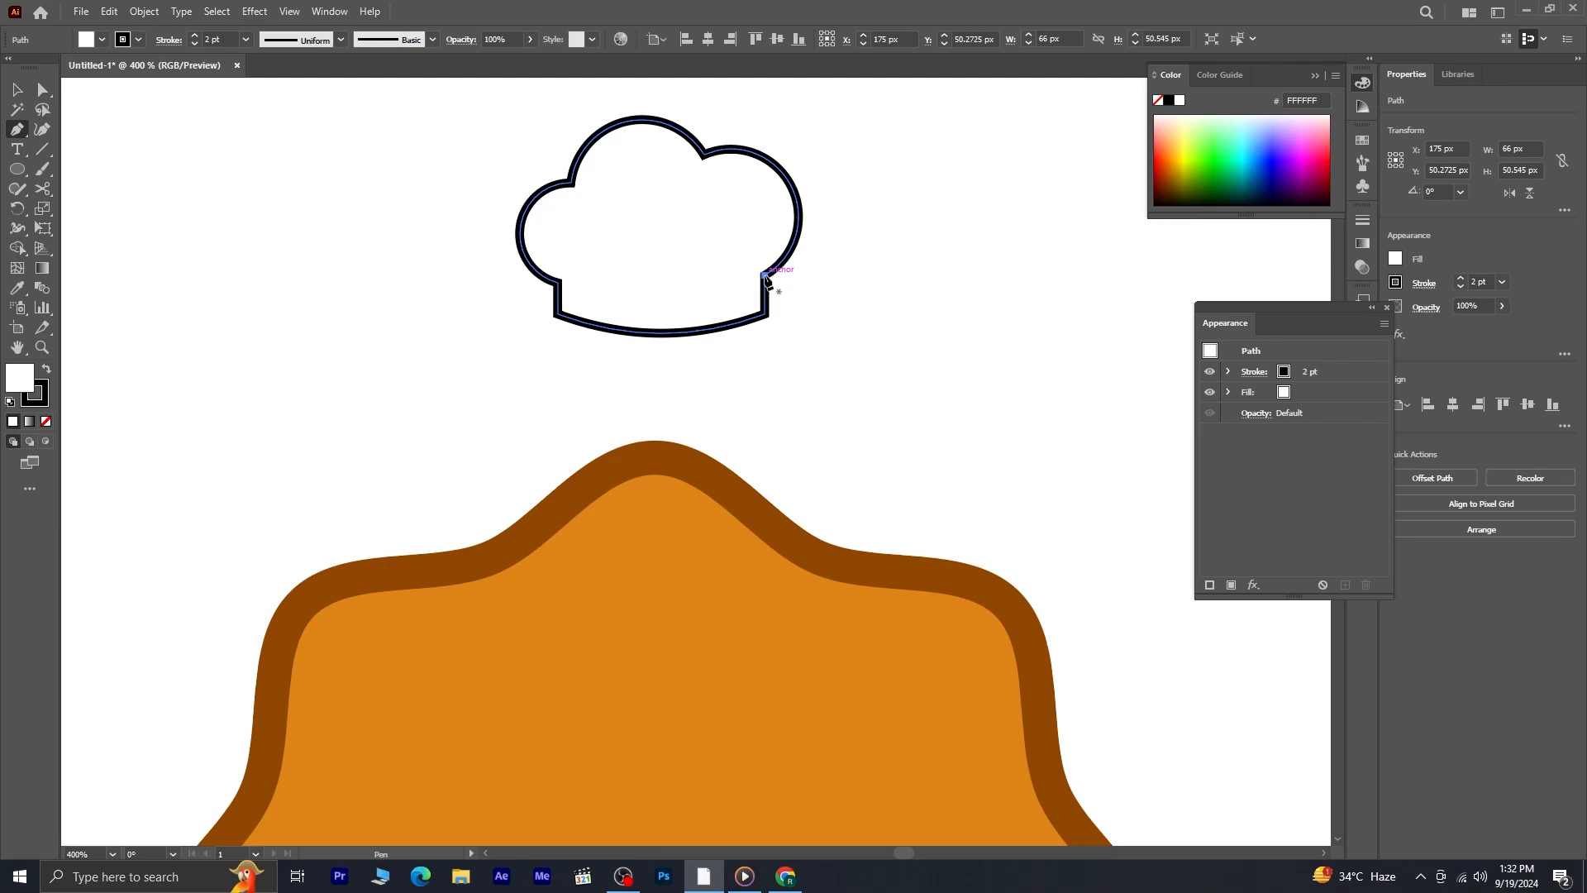
click(764, 276)
drag(658, 275, 838, 296)
click(18, 92)
click(246, 325)
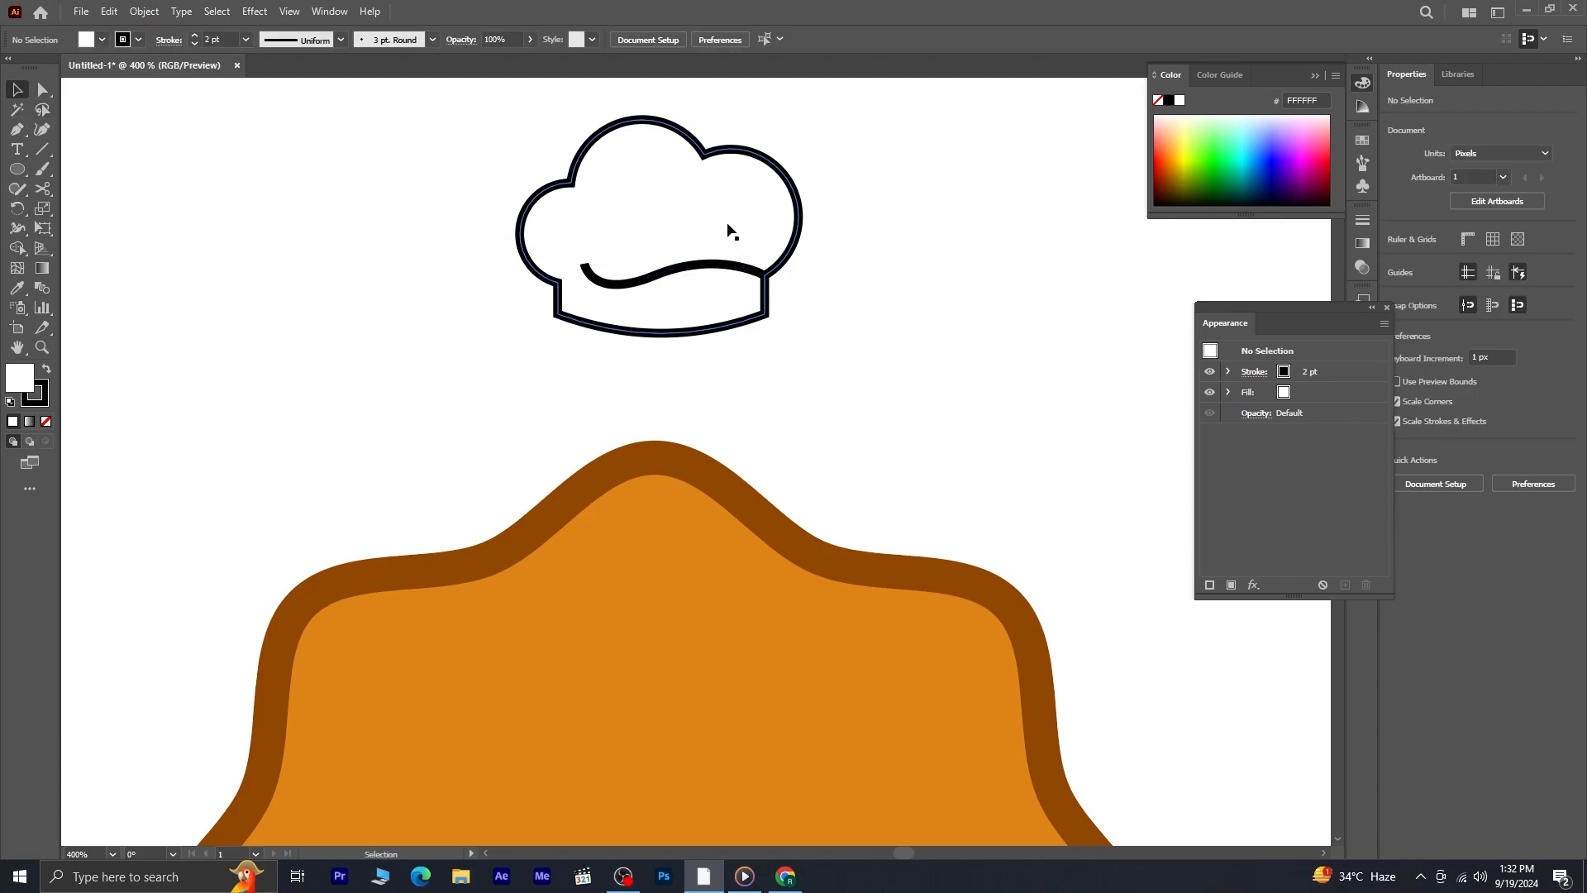
- Apply the one-sided tapered width profile to the wavy line, keeping its thick end at the hat's right notch
click(684, 273)
click(345, 39)
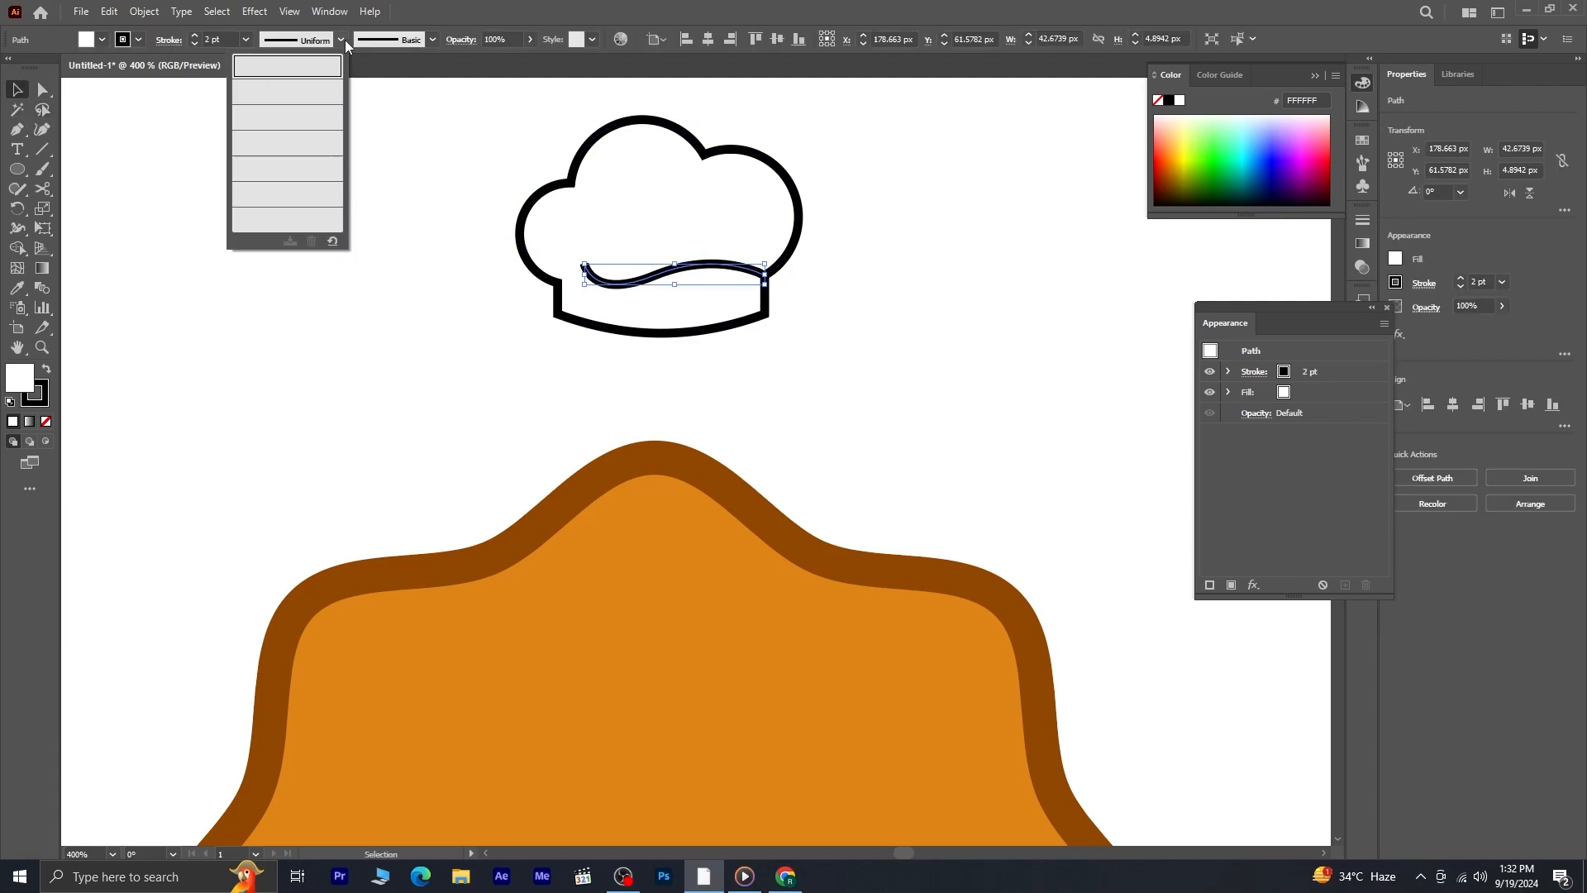
click(306, 97)
click(340, 39)
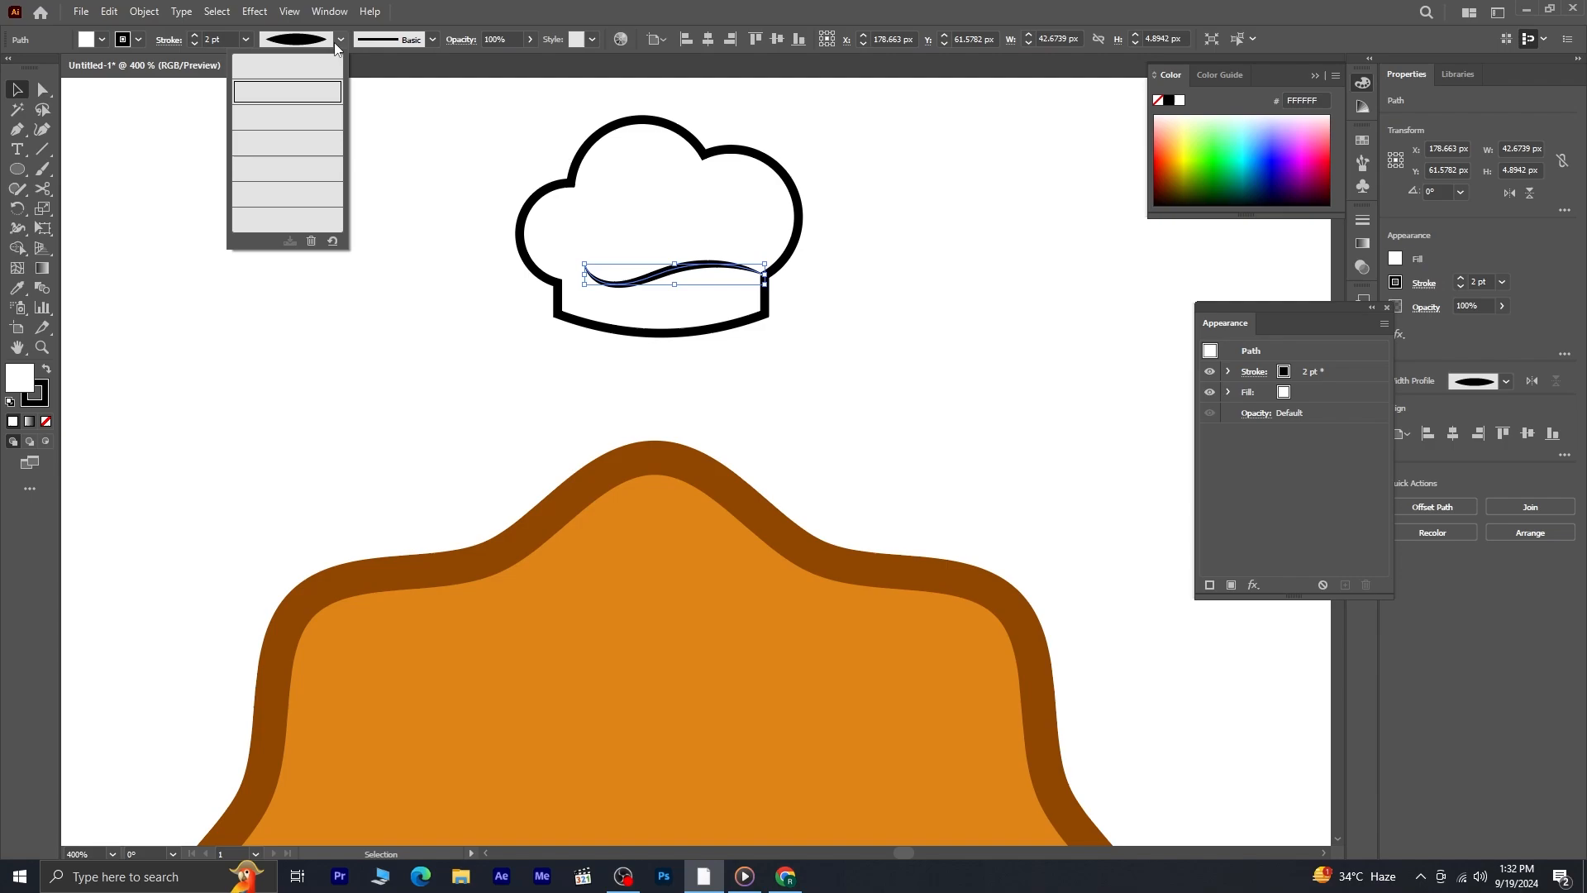
click(317, 171)
click(378, 278)
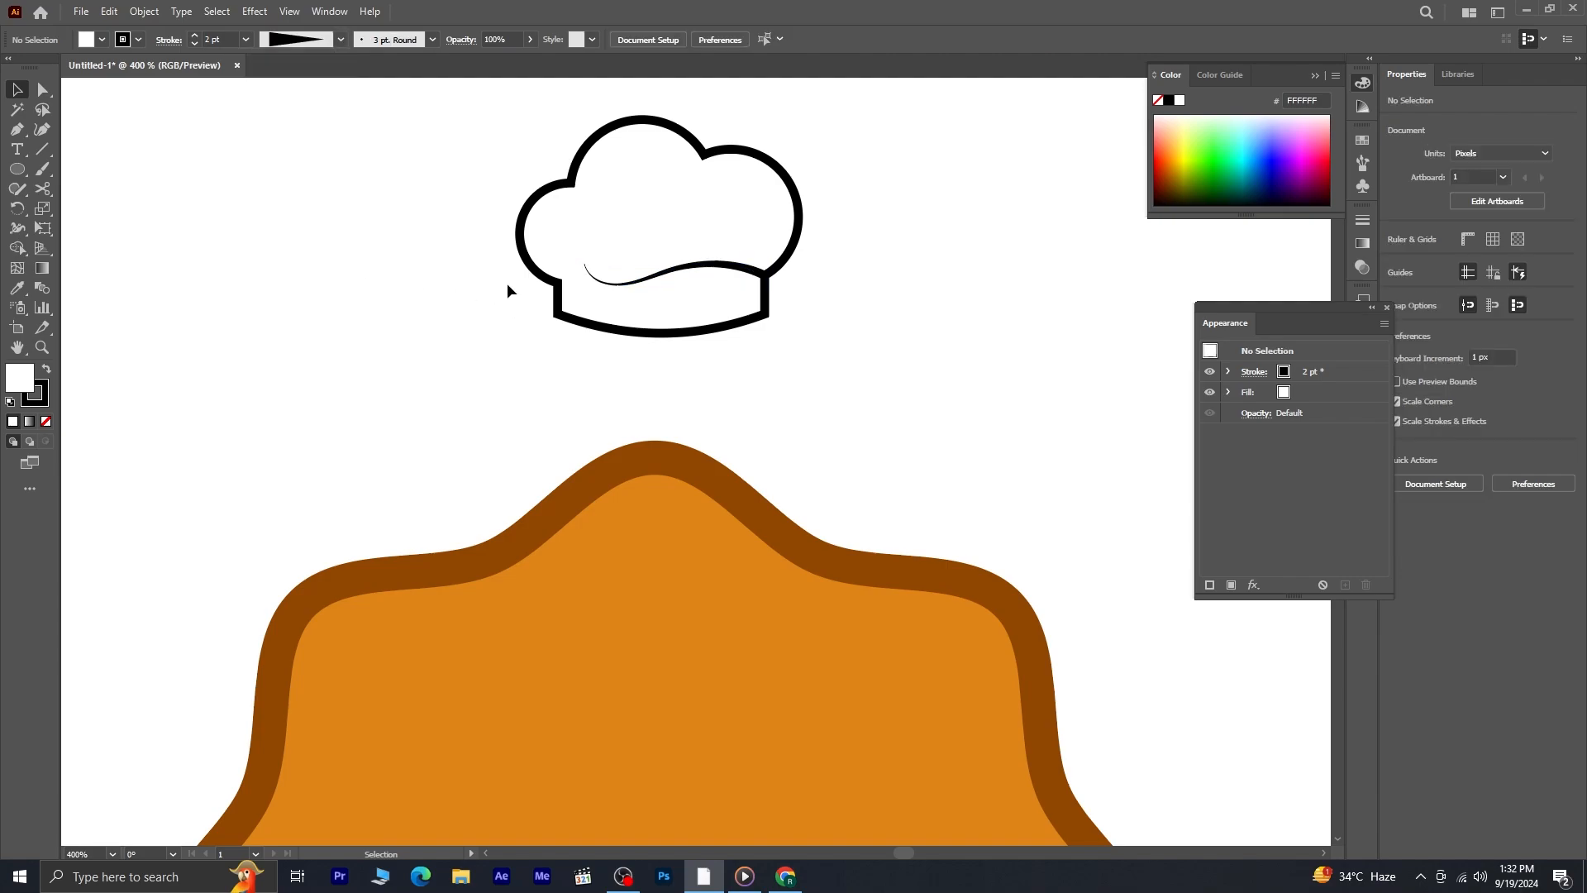
- Group the hat parts, place the hat on the body just right of the top lobe and tilt it clockwise
drag(513, 176, 806, 357)
drag(690, 265, 844, 405)
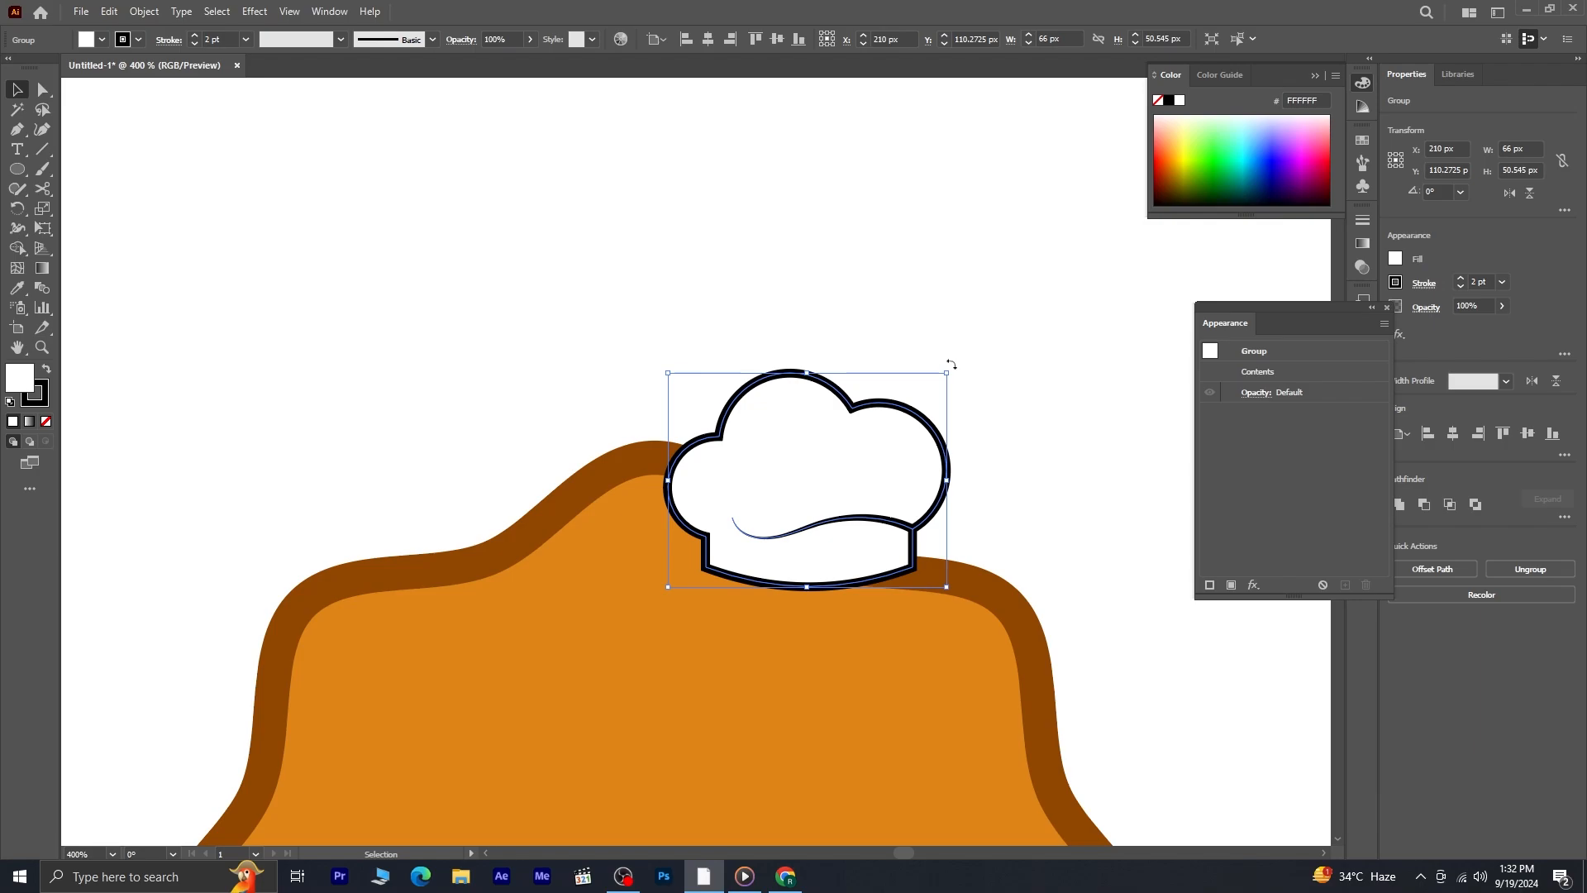
drag(953, 361, 987, 409)
mouse_move(800, 541)
mouse_down()
mouse_move(829, 578)
mouse_move(801, 479)
mouse_move(797, 545)
mouse_up()
click(353, 298)
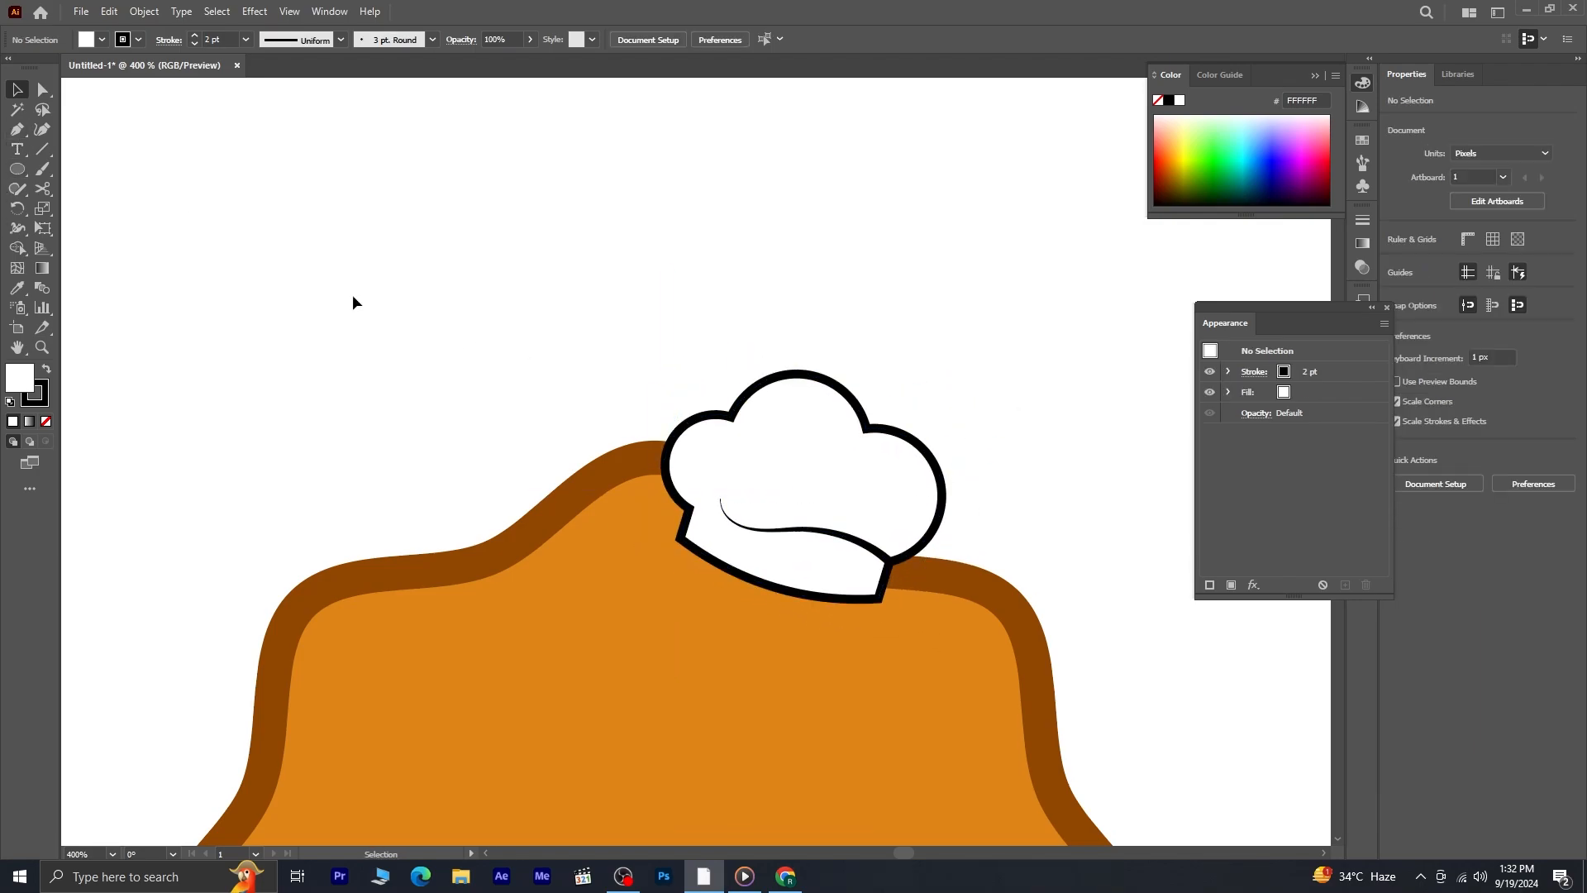
- Draw a short curved crease, about 4 × 10 px, inward from the notch between the hat's left and middle puffs
click(21, 134)
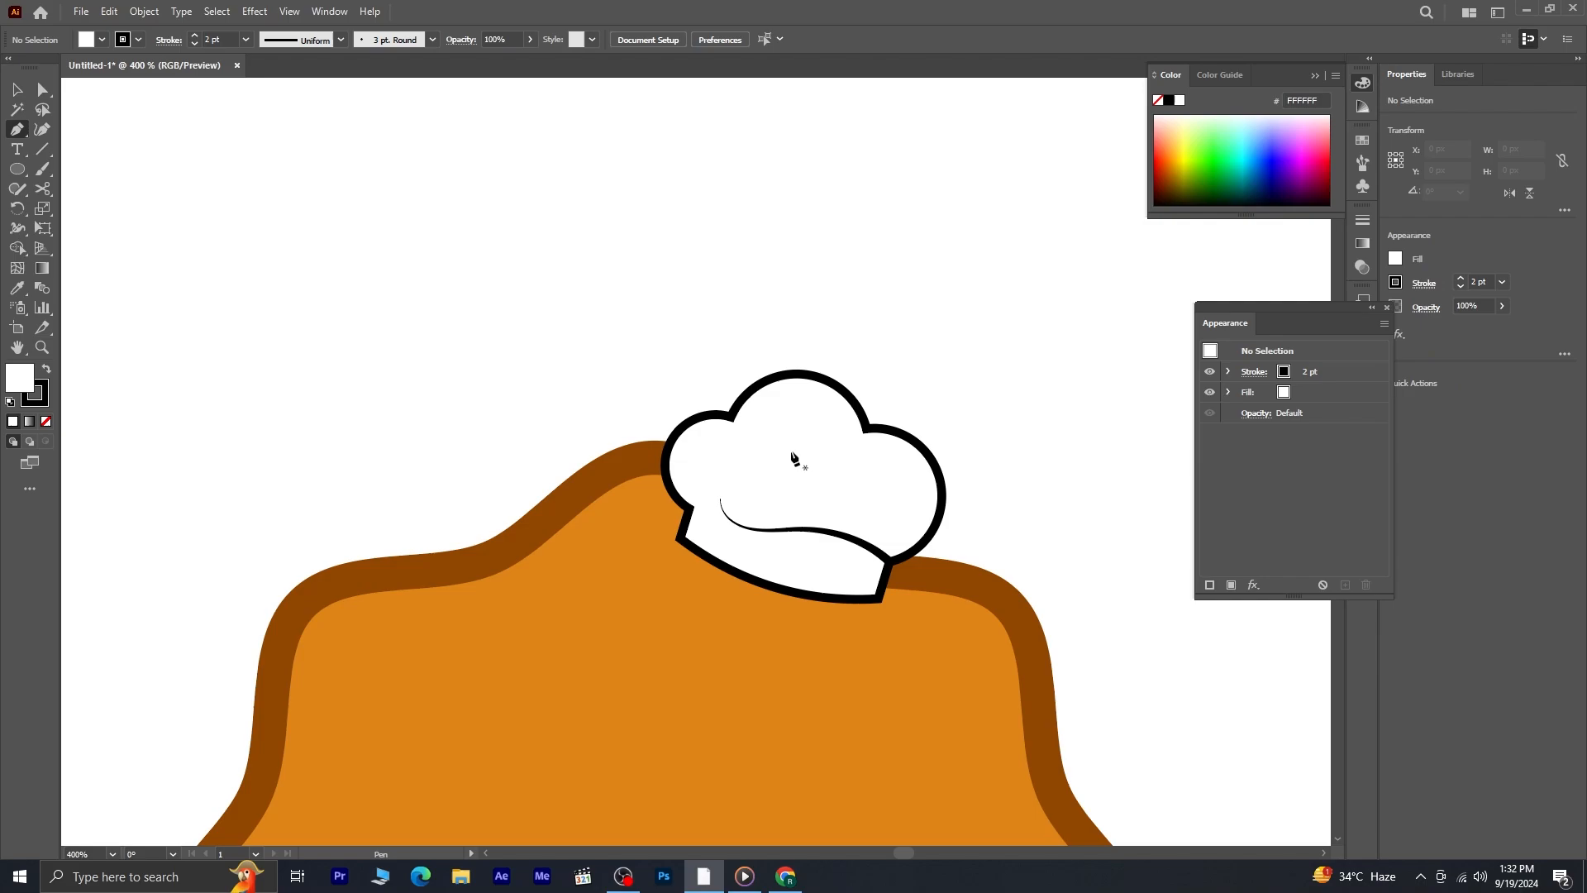
click(731, 418)
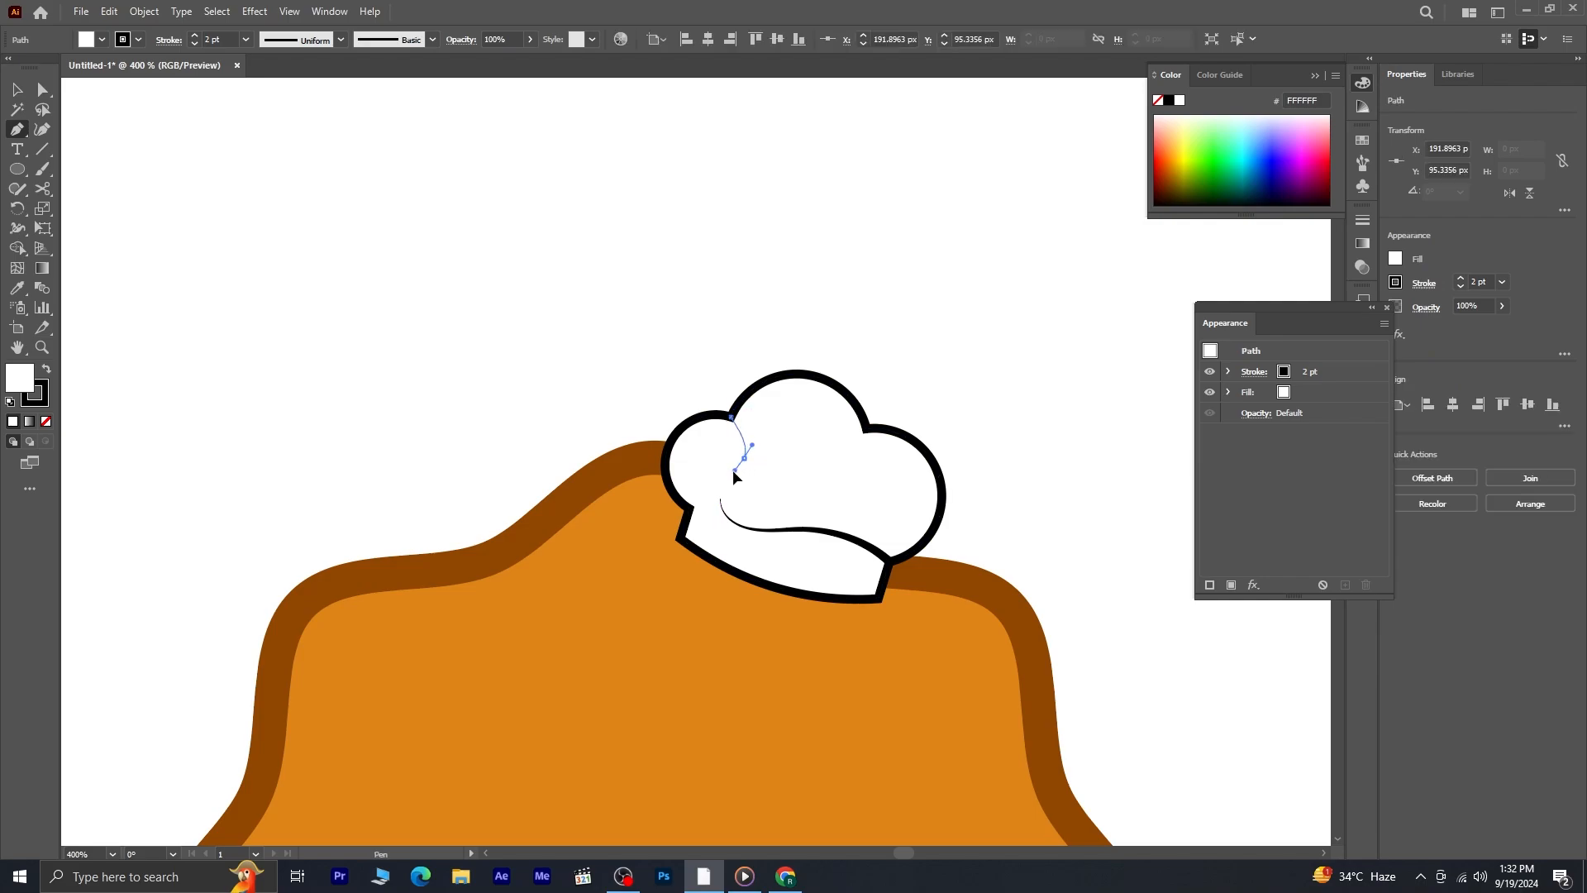
drag(726, 477, 727, 474)
click(16, 90)
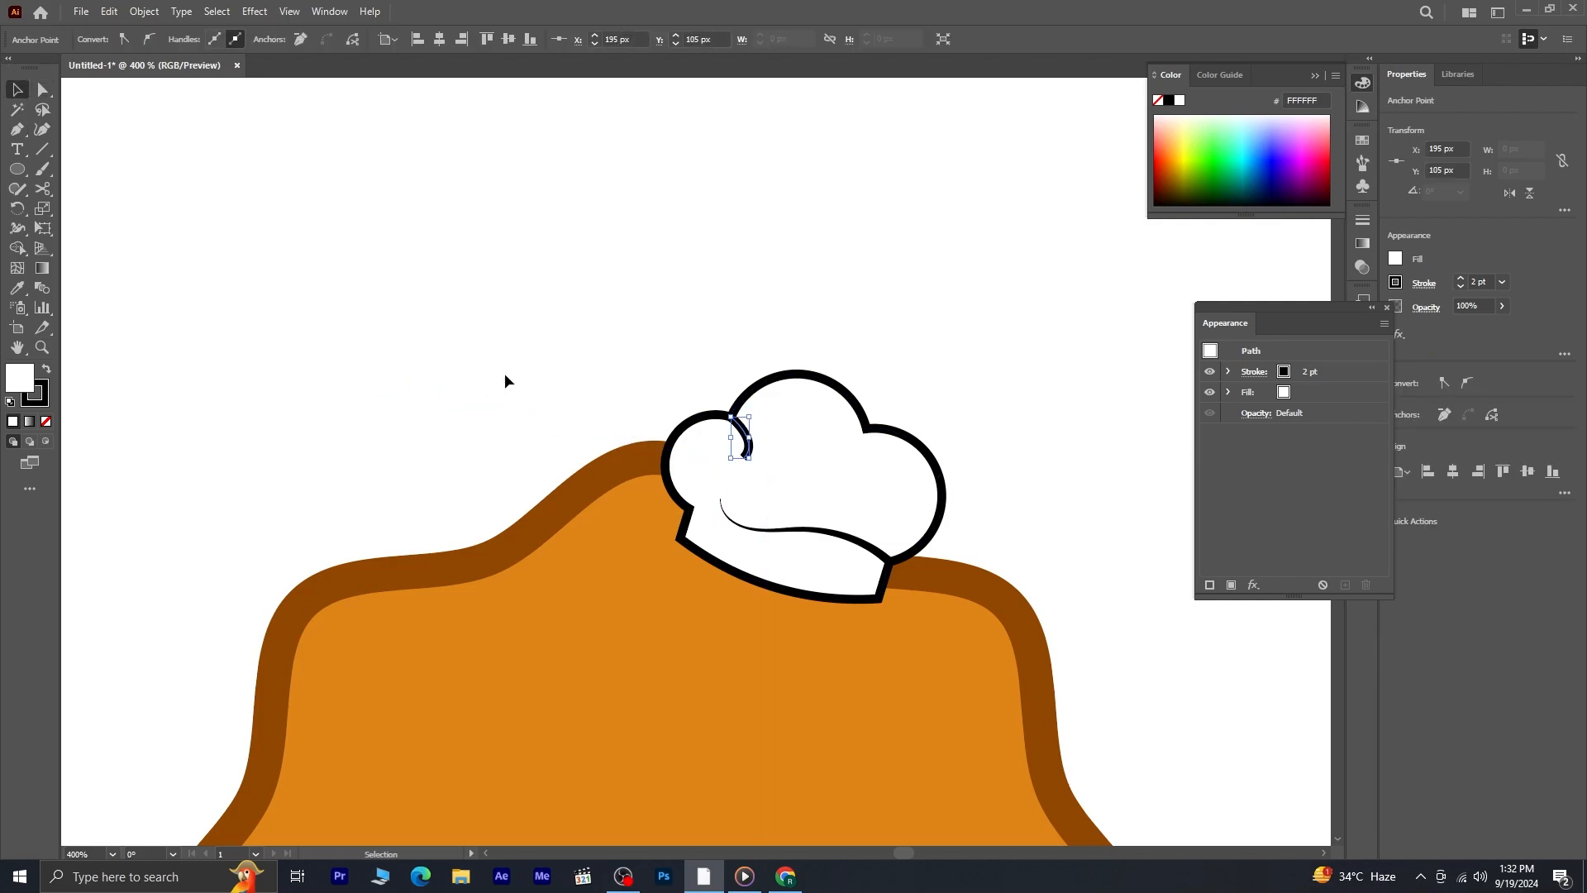
click(505, 377)
- Apply the one-sided tapered width profile to the short crease in the hat
click(745, 438)
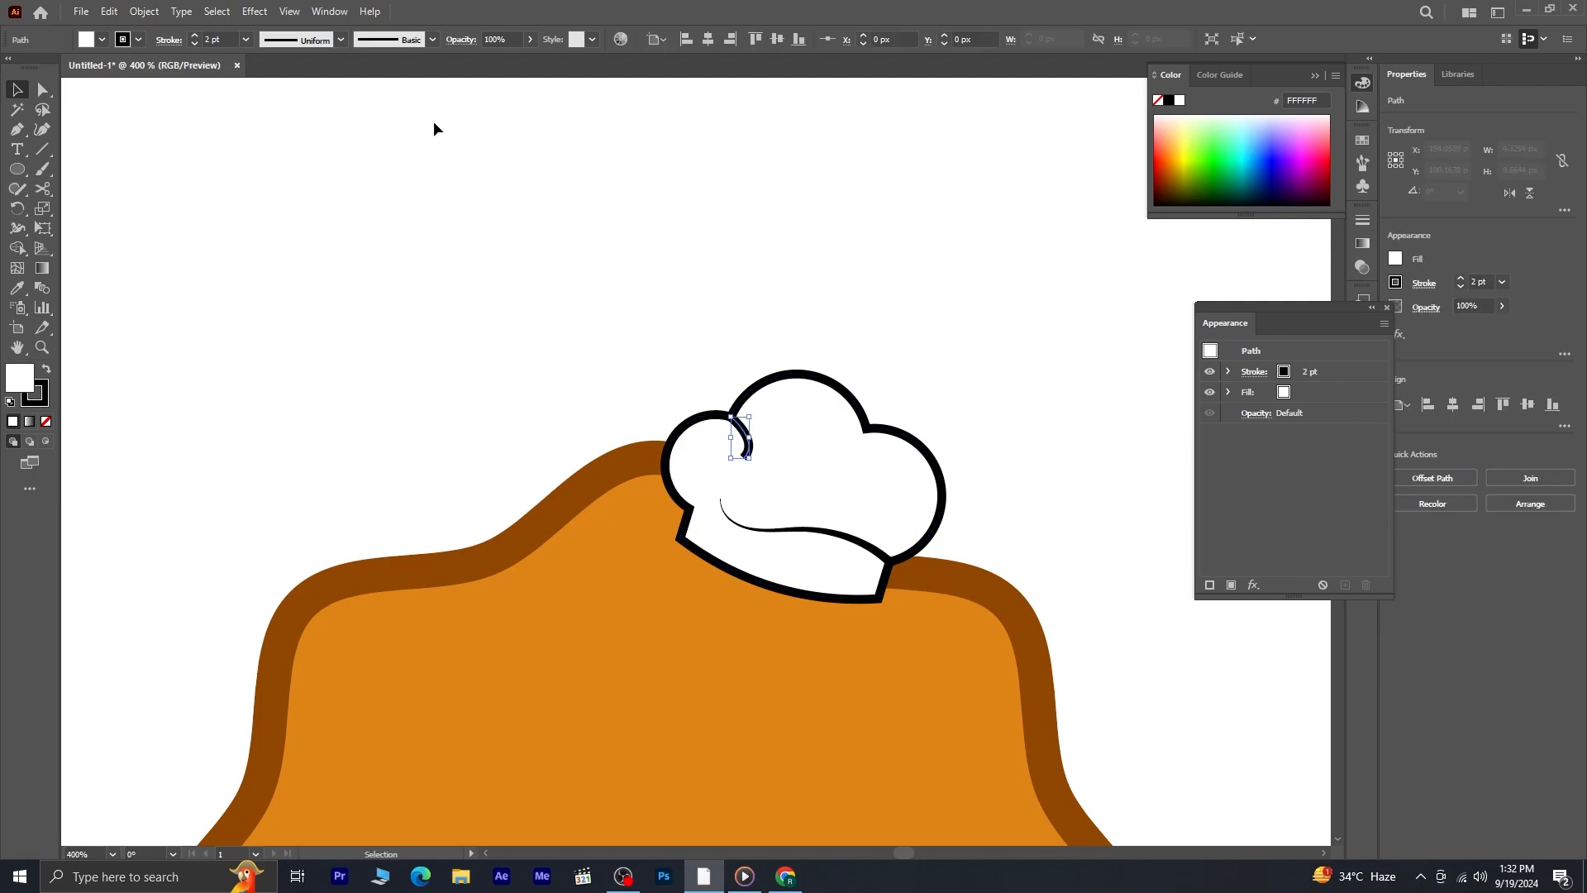
click(340, 39)
click(313, 167)
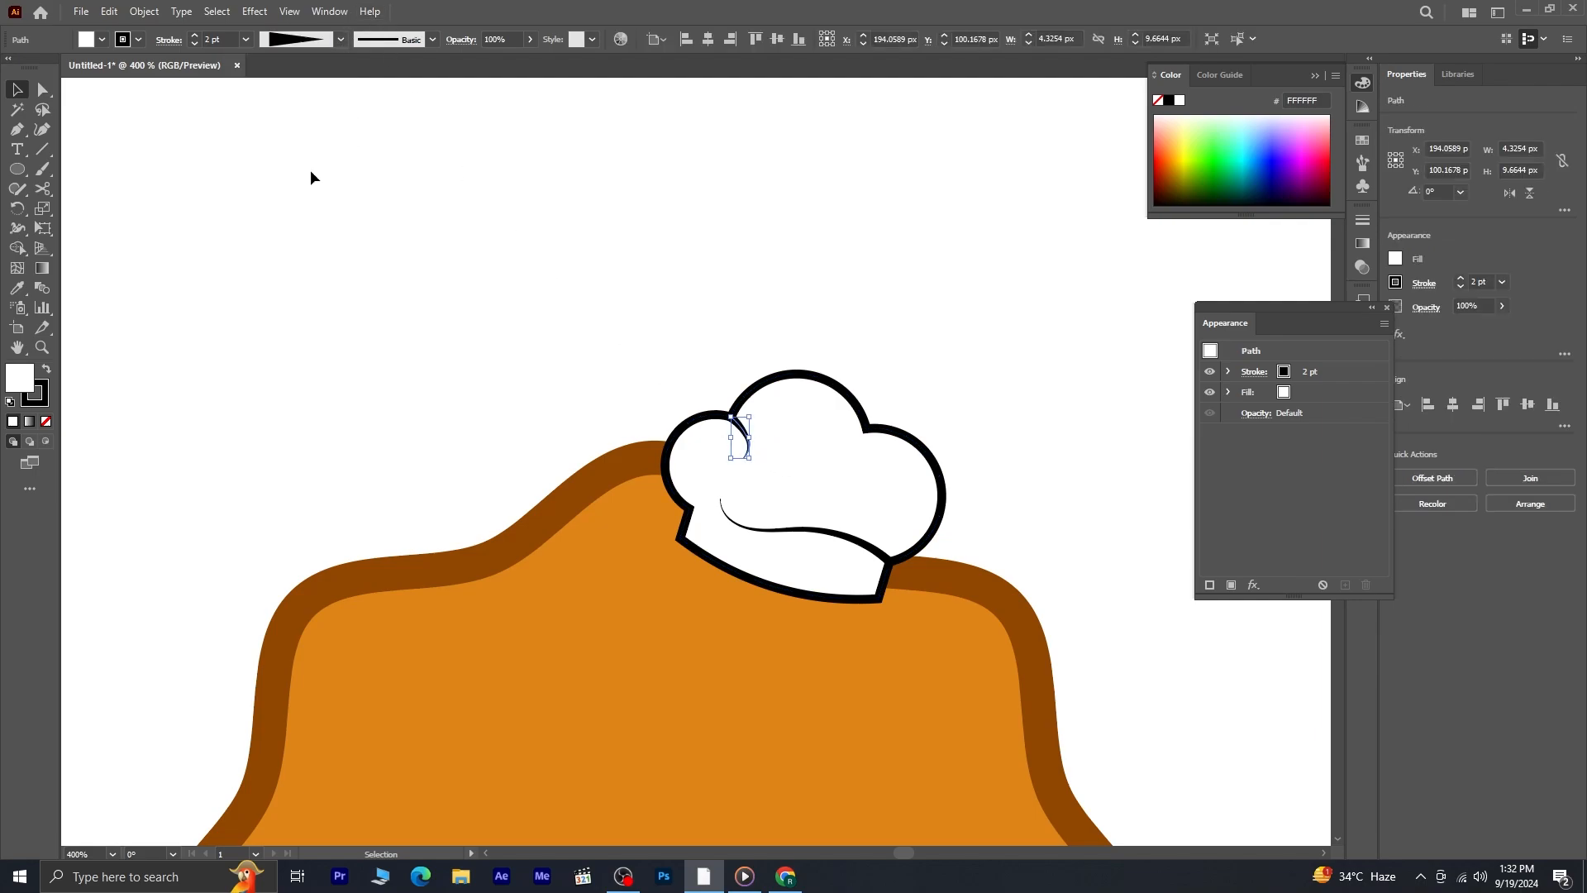
click(528, 345)
- Draw a tall white ellipse, 33 × 60 px, on the left half of the body as an eye and adjust its position
scroll(798, 473, down, 2)
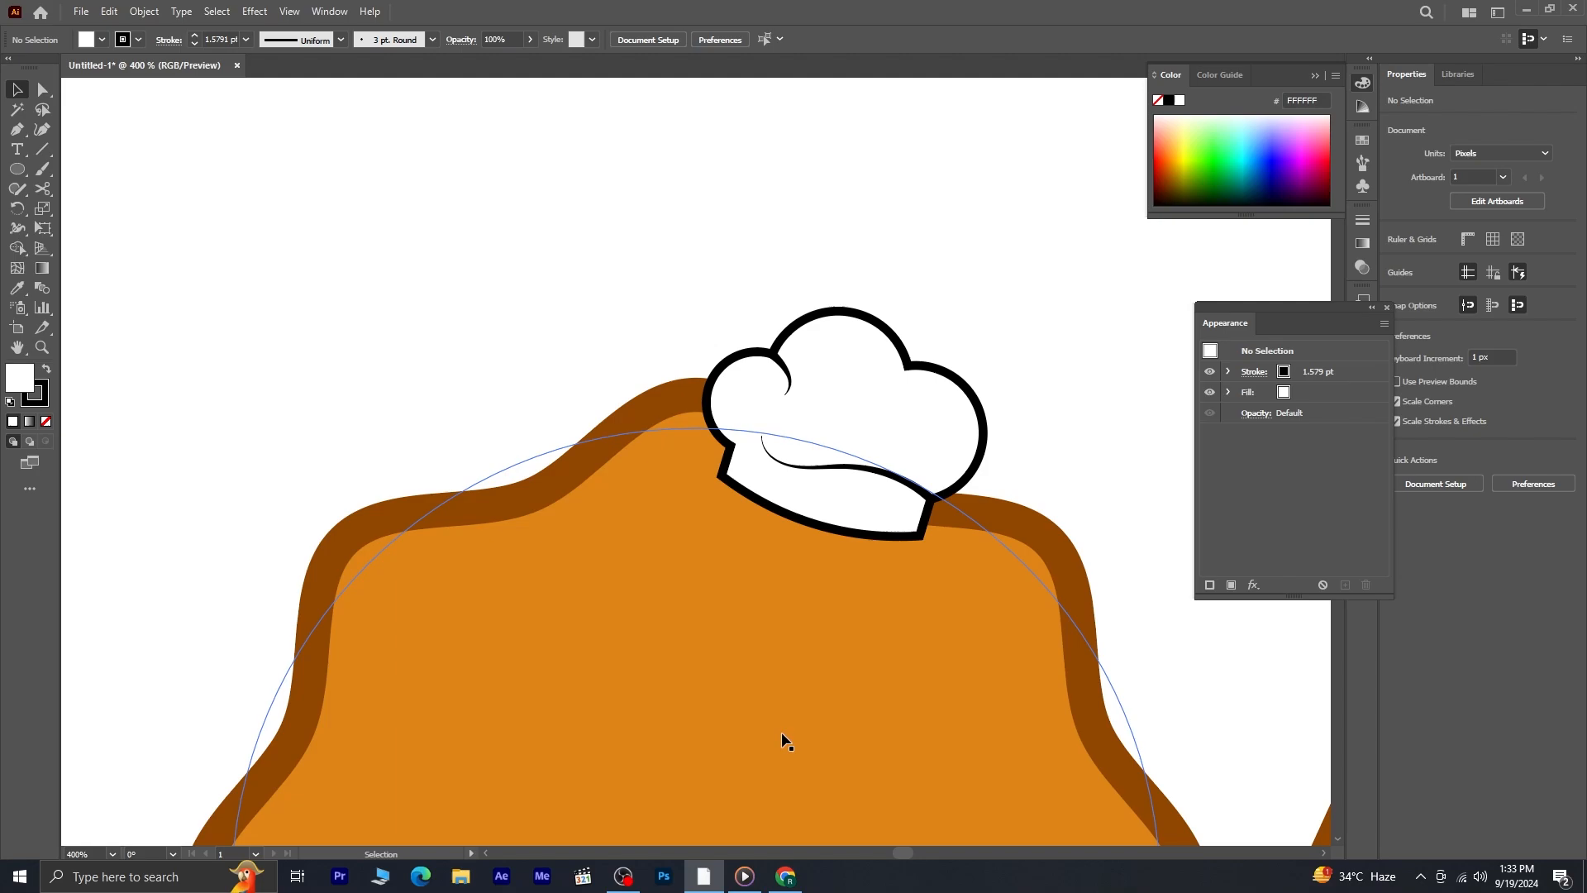
drag(720, 777, 720, 454)
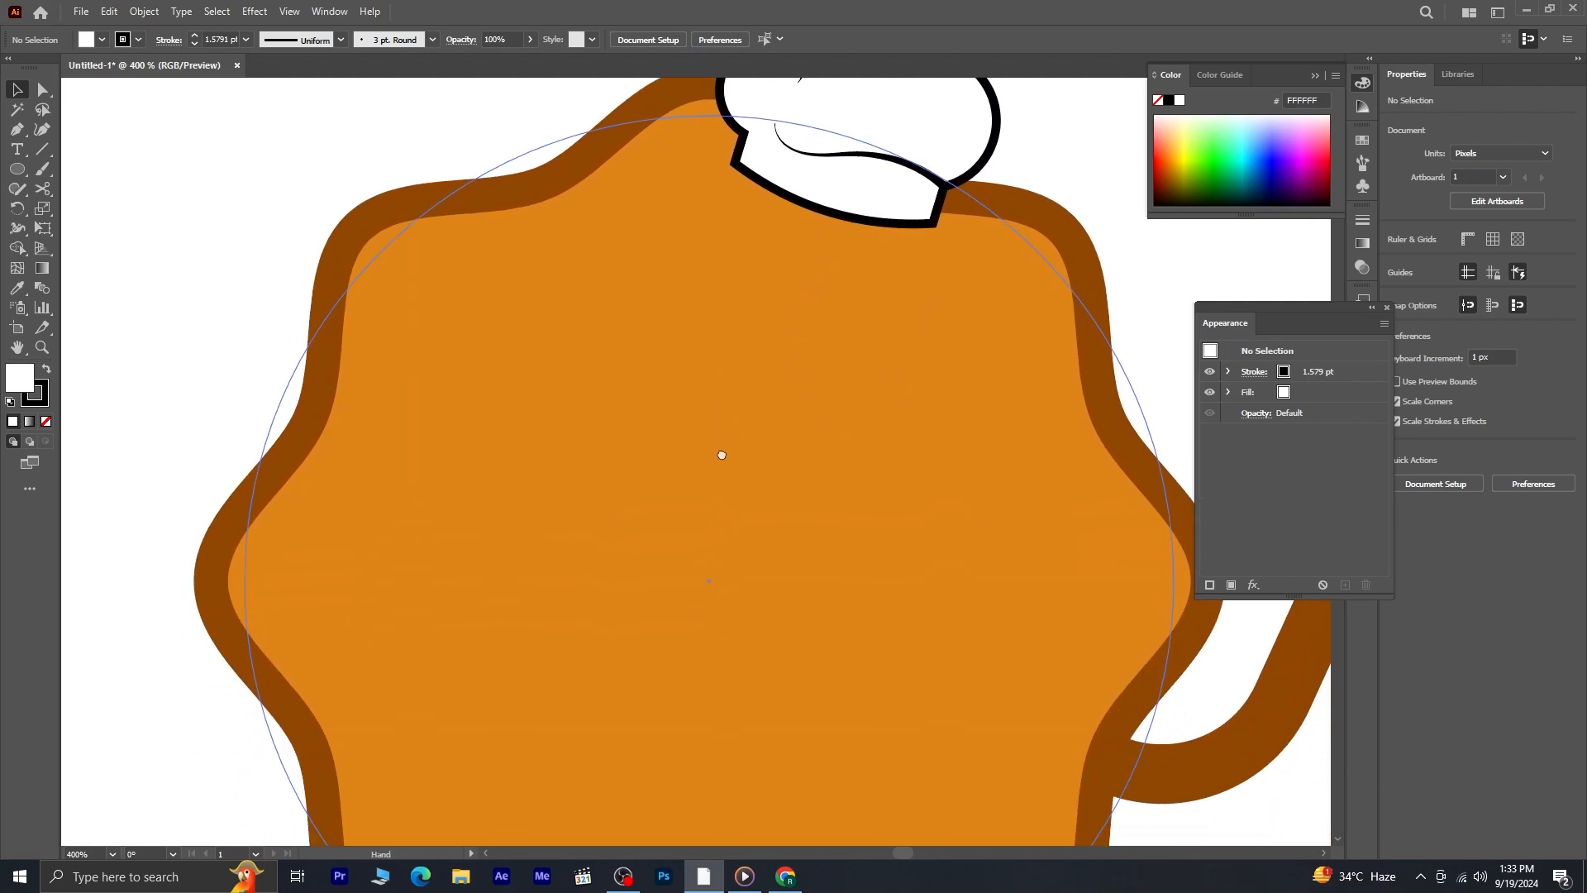
drag(705, 630, 685, 541)
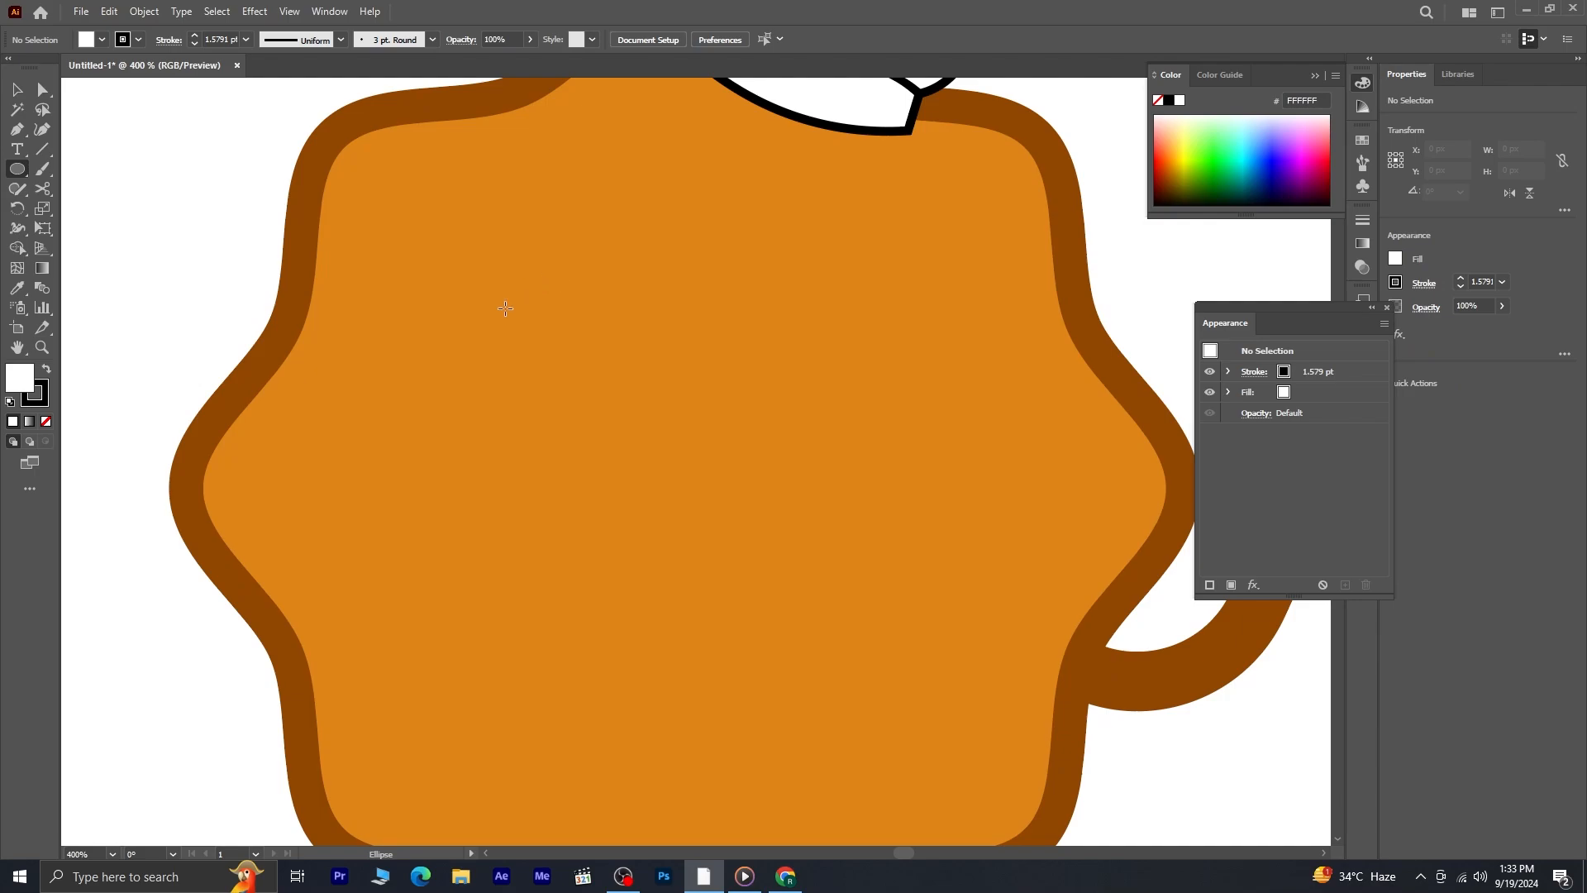
drag(496, 309, 638, 564)
key(v)
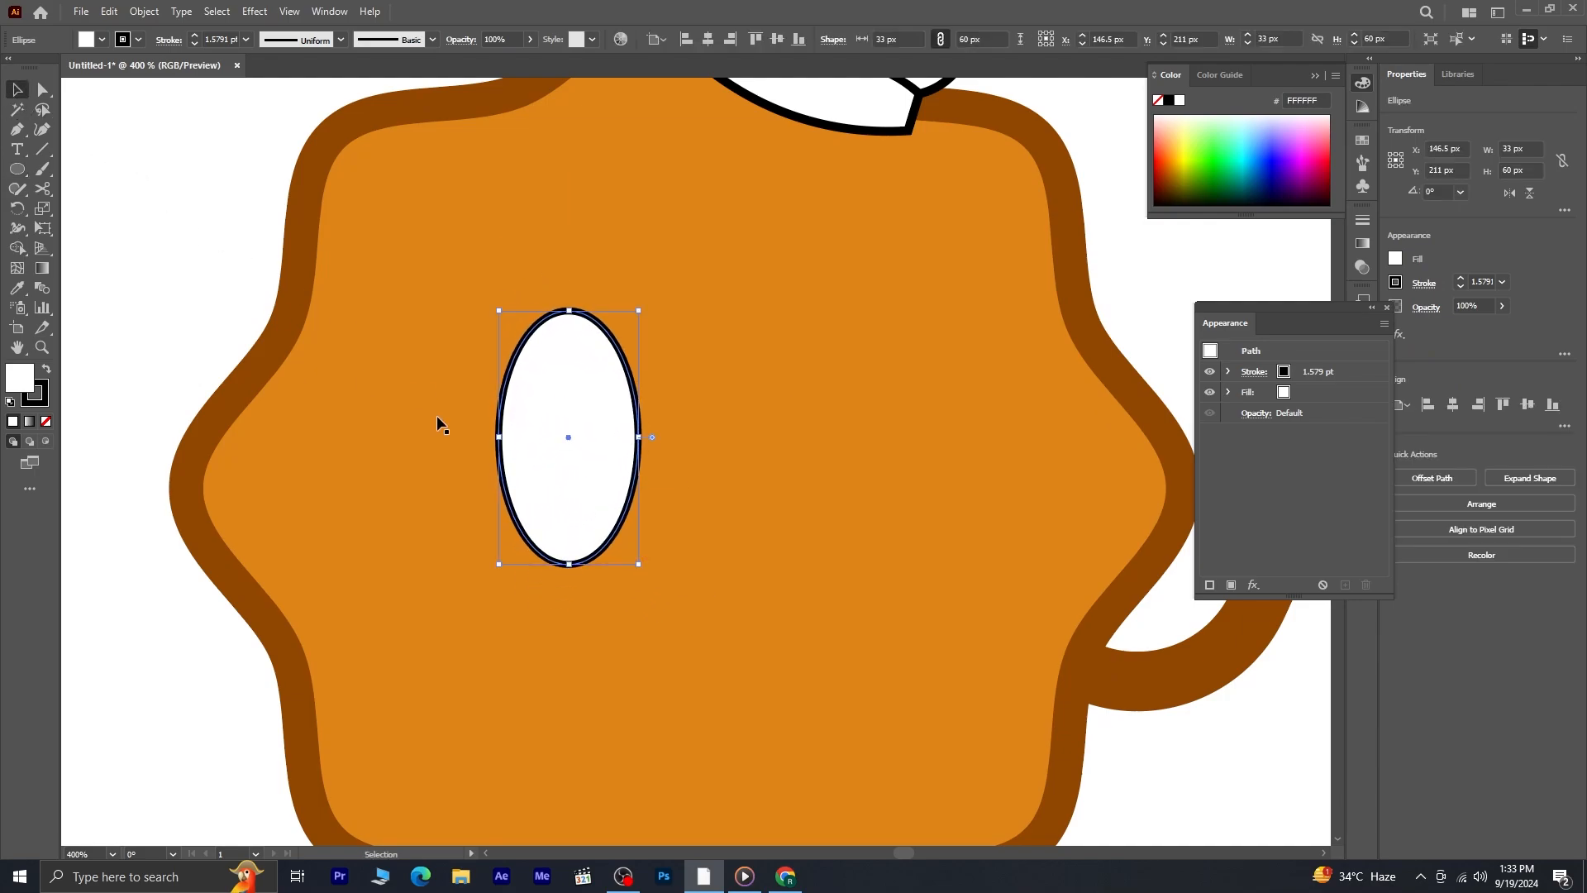
drag(582, 494, 568, 479)
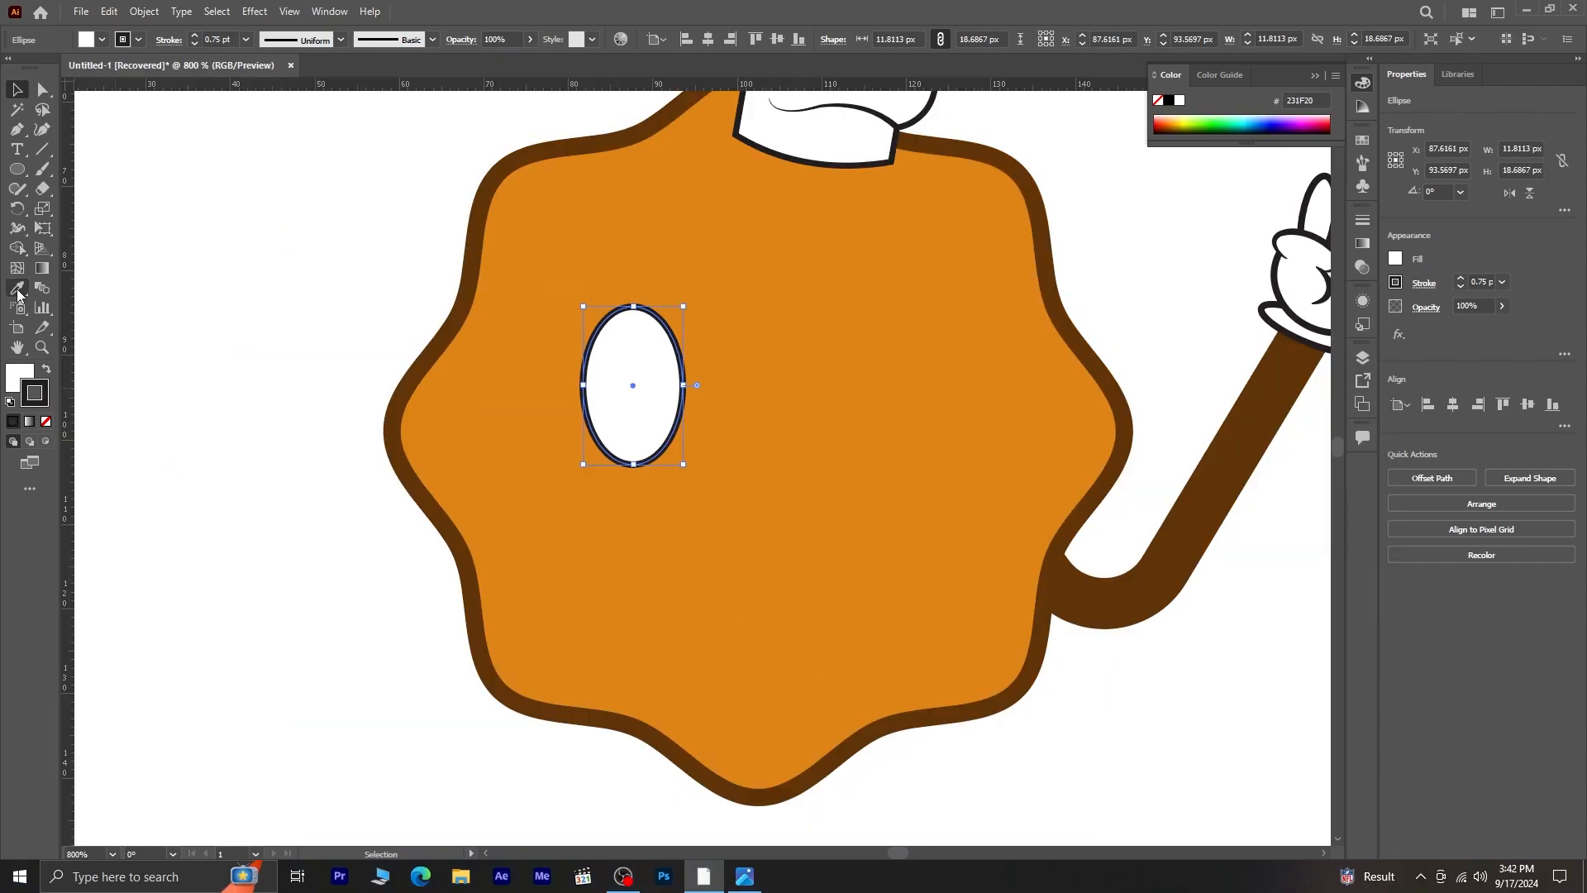
- Give the eye ellipse the body outline's dark brown stroke colour and a stroke weight of 2 pt
key(i)
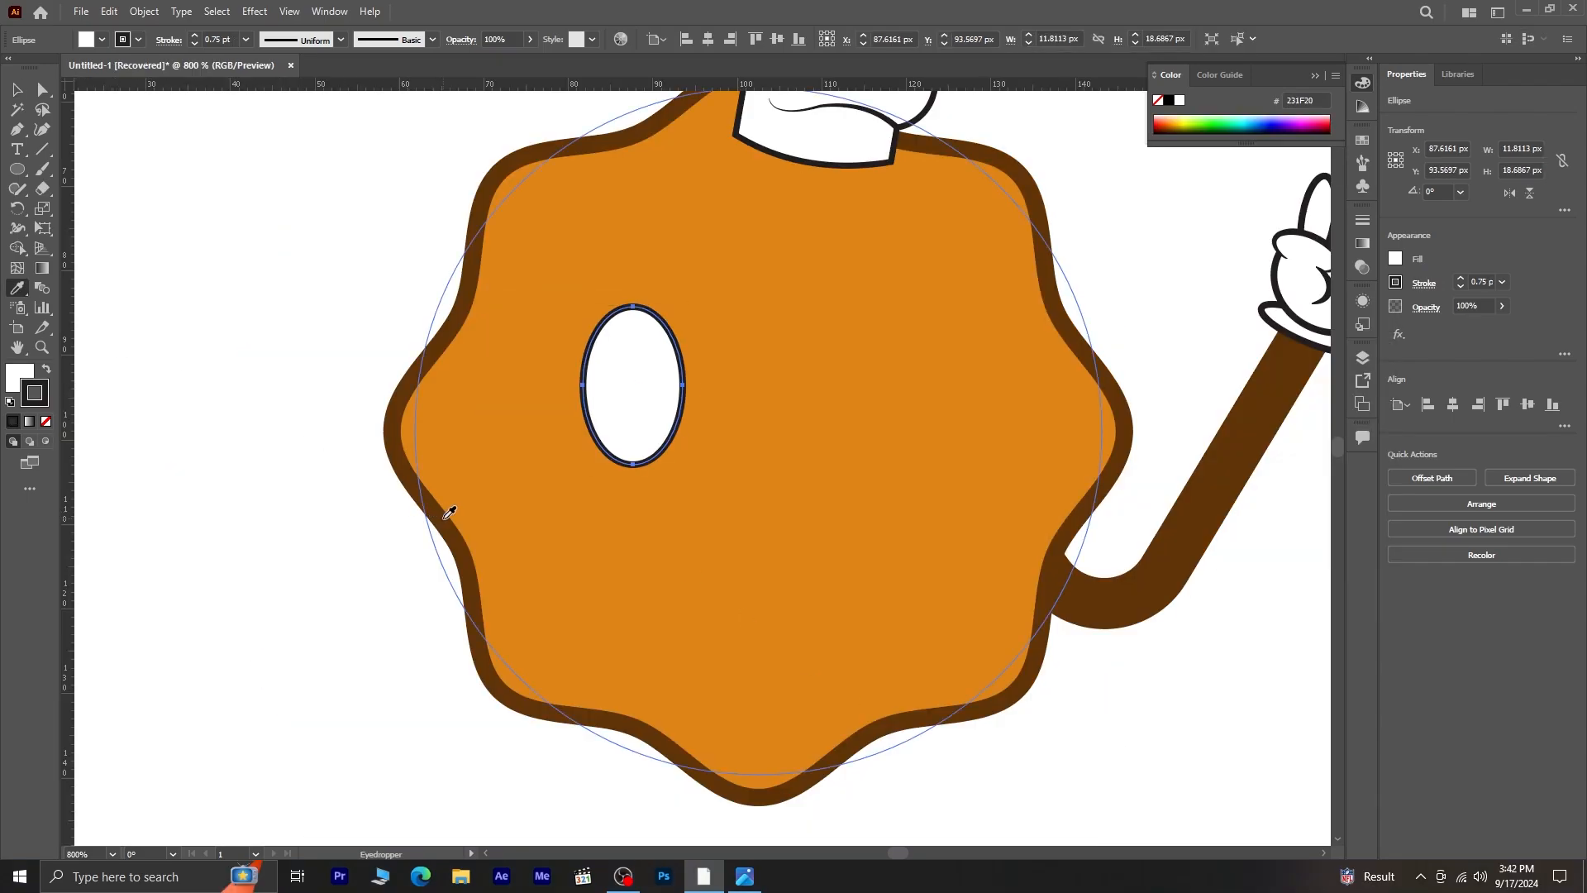
click(446, 518)
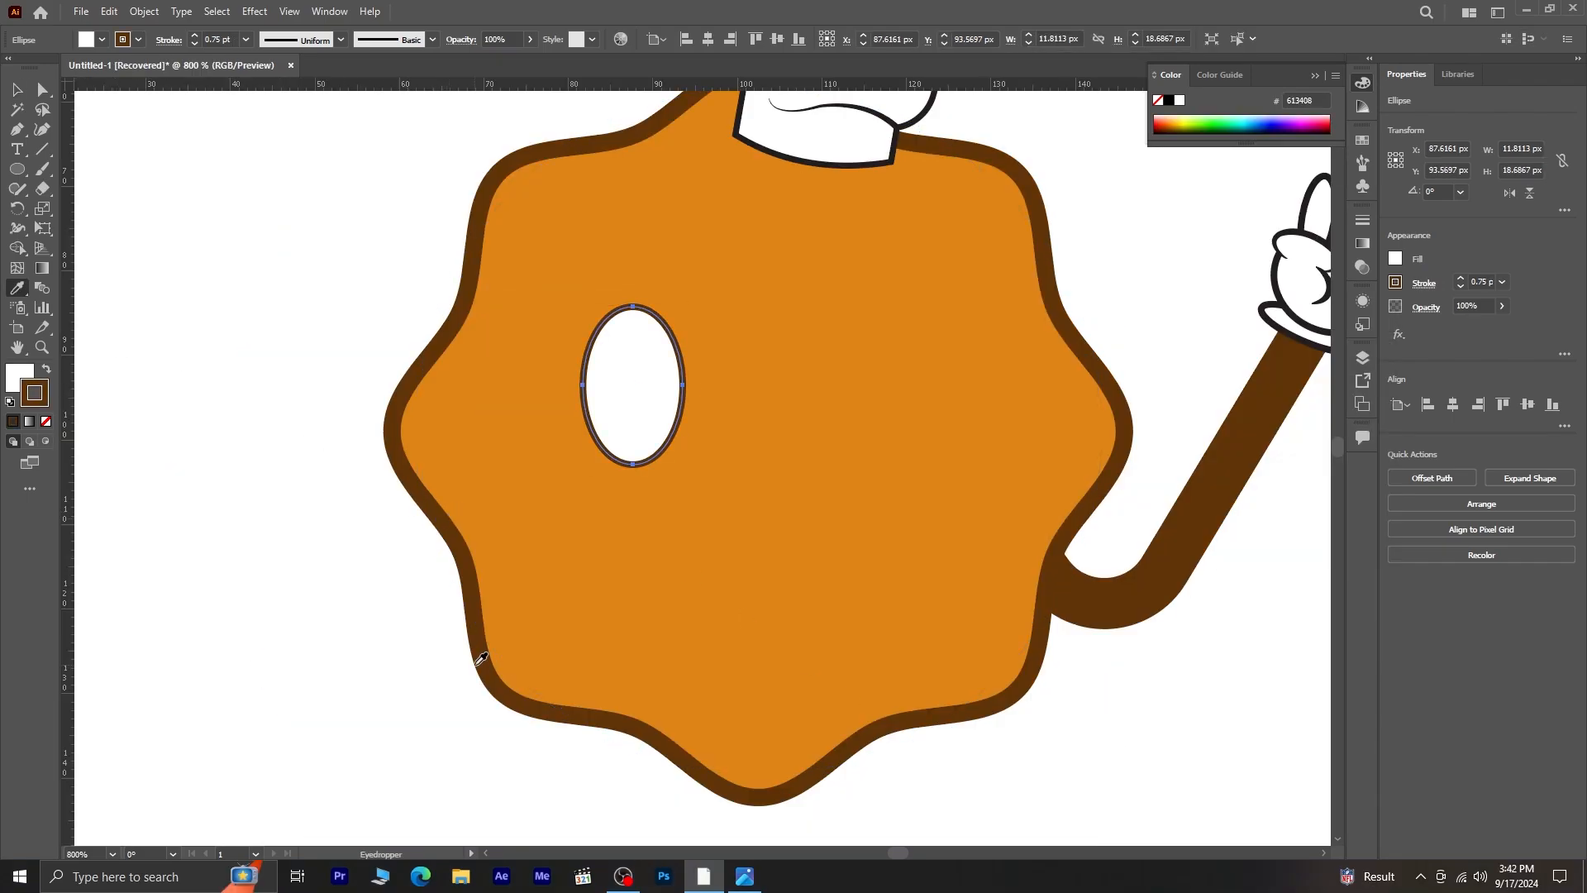
click(193, 35)
click(194, 36)
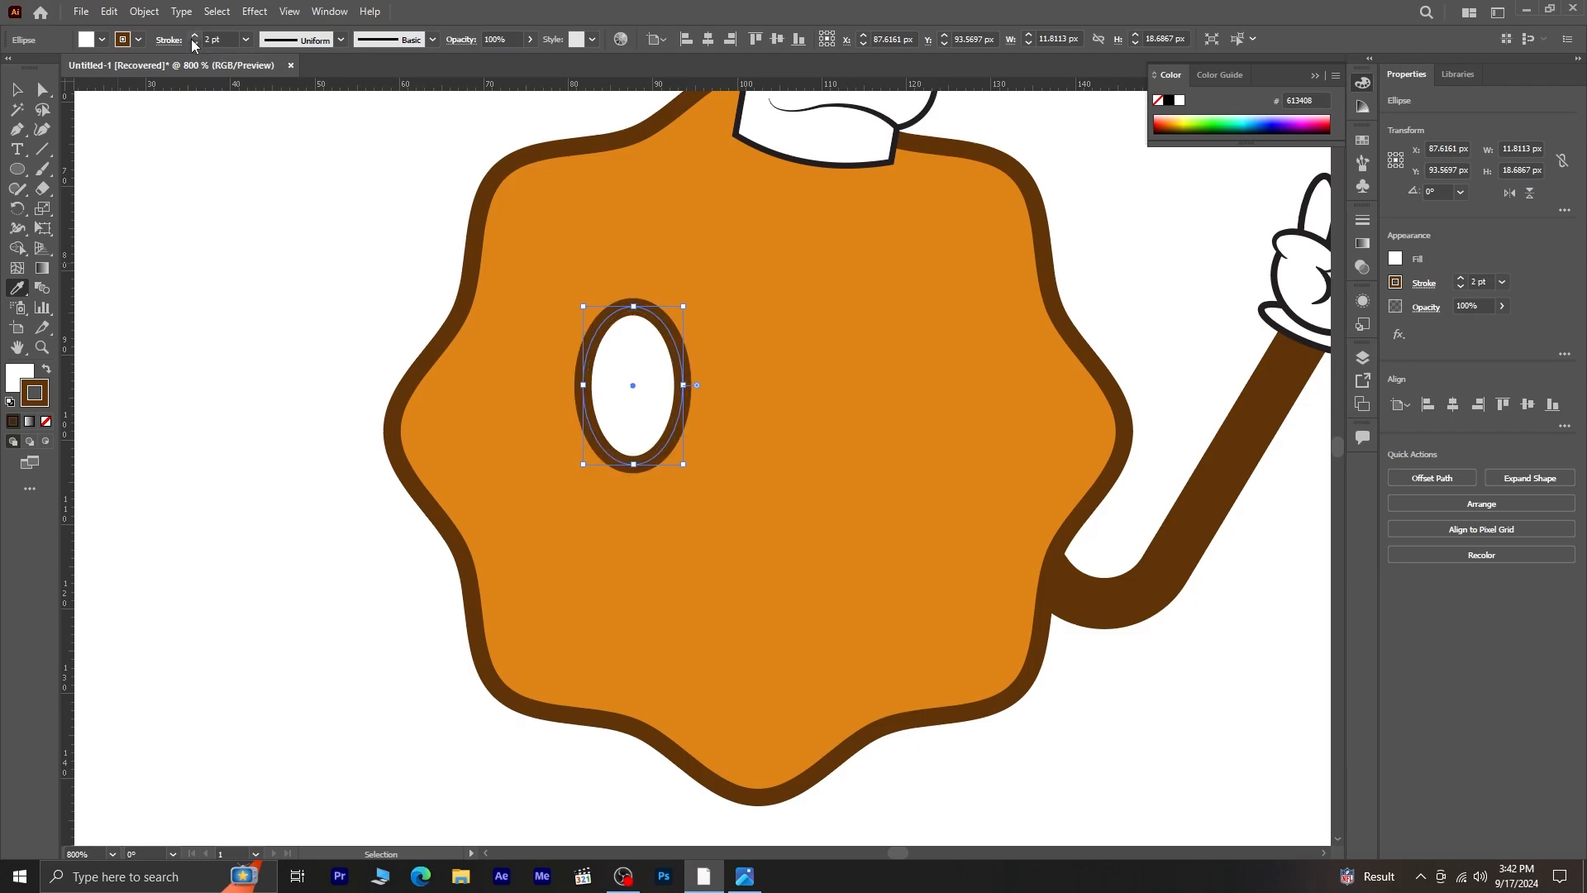
click(195, 36)
- Draw a narrow ellipse about 6 × 15 px inside the eye's left side, with a dark brown fill and no stroke
click(17, 172)
drag(593, 329, 641, 454)
click(47, 376)
click(48, 422)
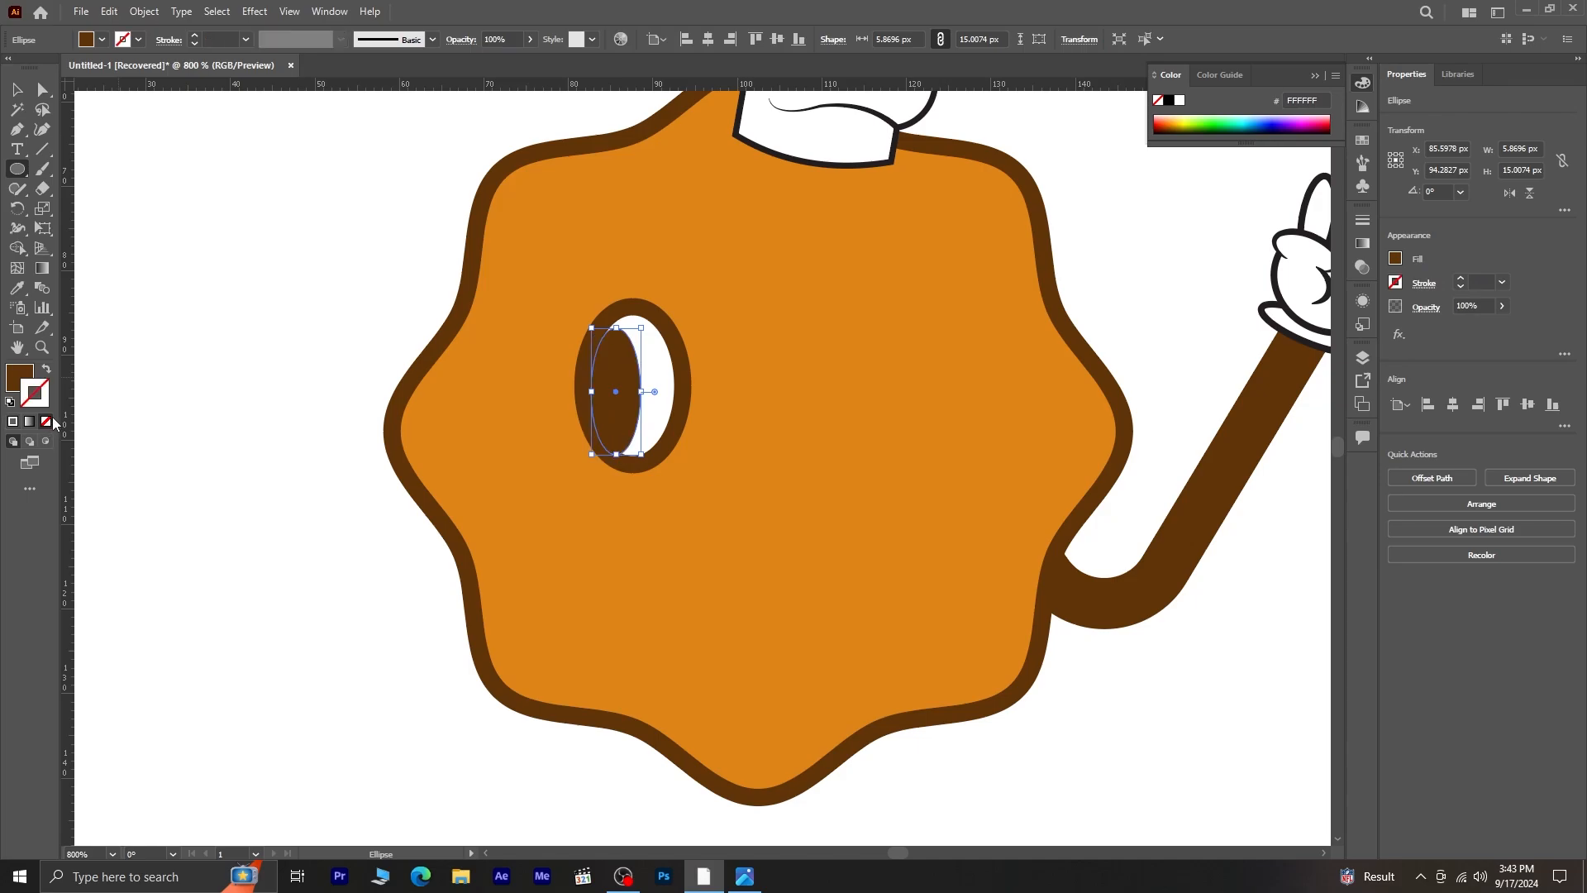
- Widen the dark pupil ellipse to about 7.5 px and shift it against the eye's left edge
click(17, 90)
click(467, 574)
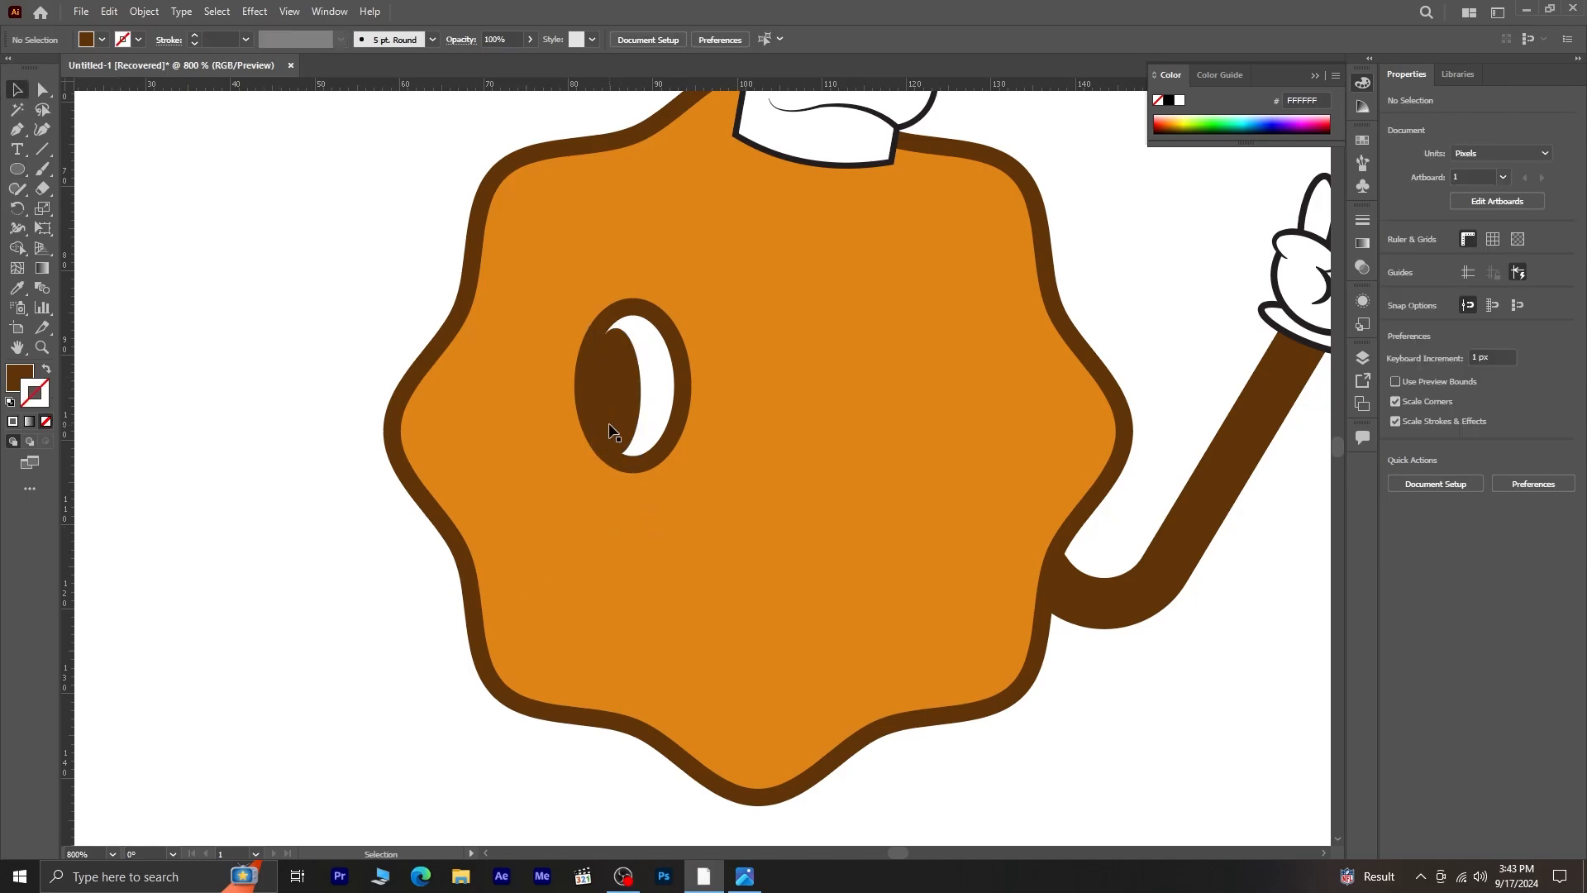
drag(610, 420, 583, 385)
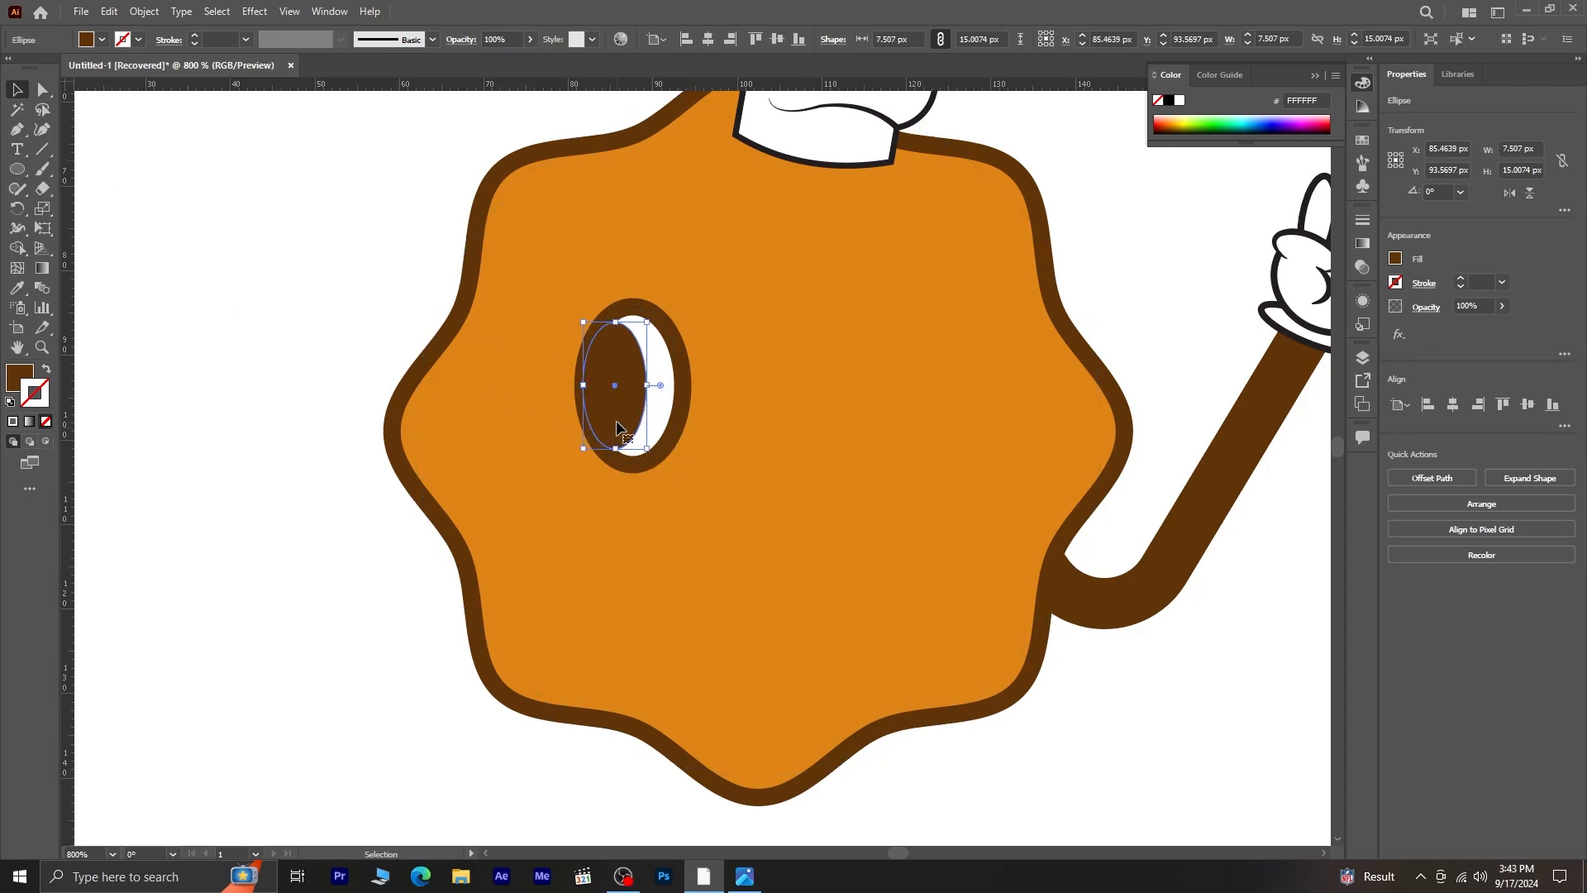
- Draw a flat highlight ellipse about 5.4 × 1.5 px across the pupil's upper right, with a white fill and no stroke
click(23, 168)
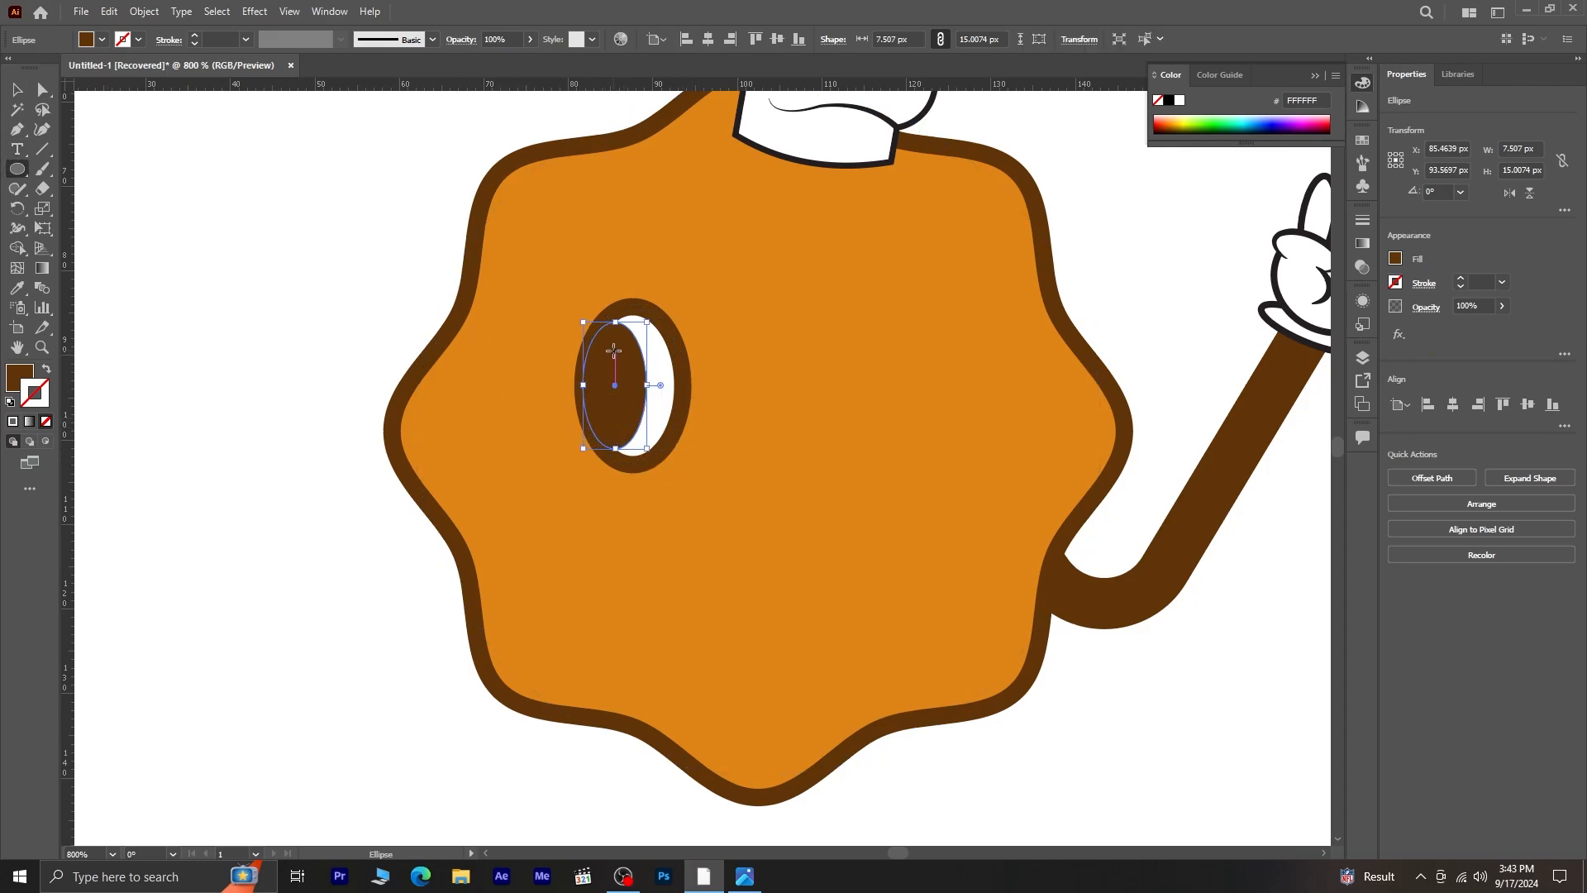
drag(614, 350, 661, 362)
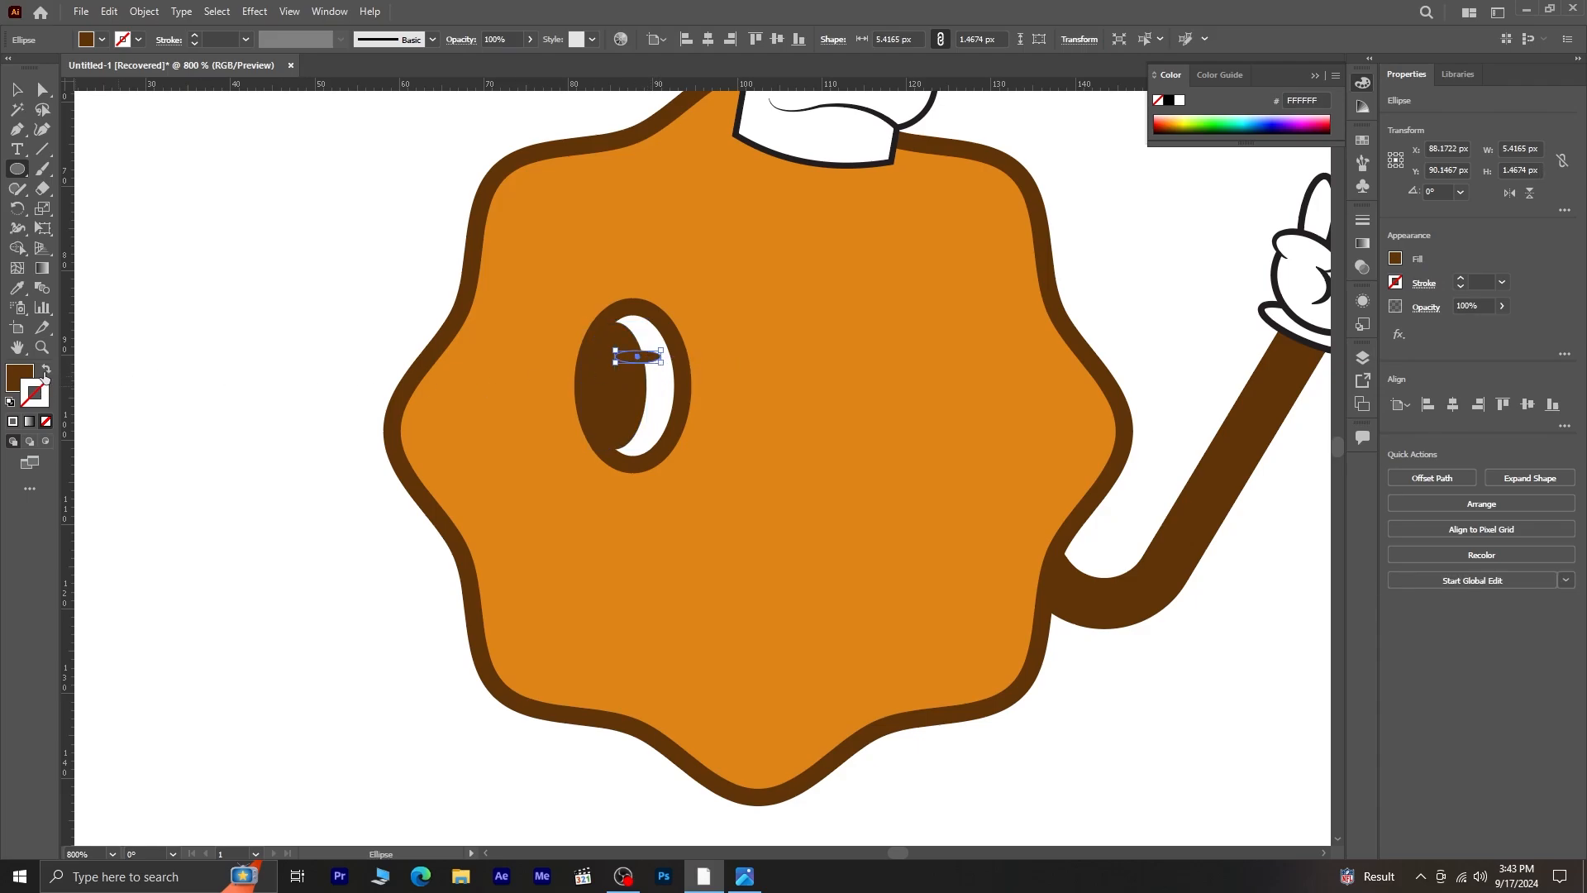
click(10, 403)
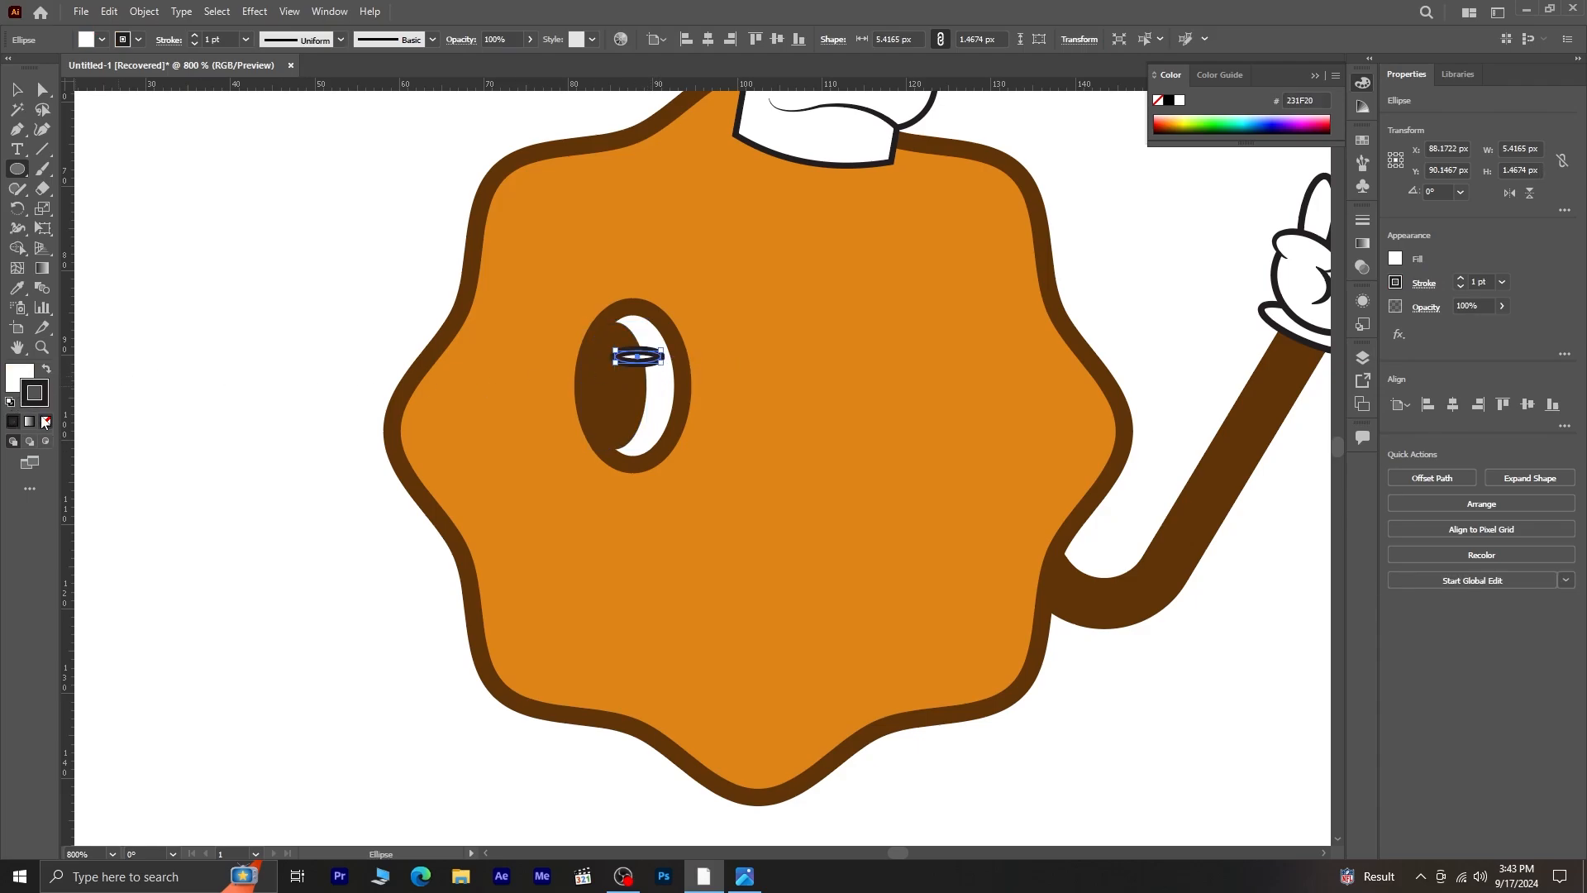
click(45, 421)
click(17, 88)
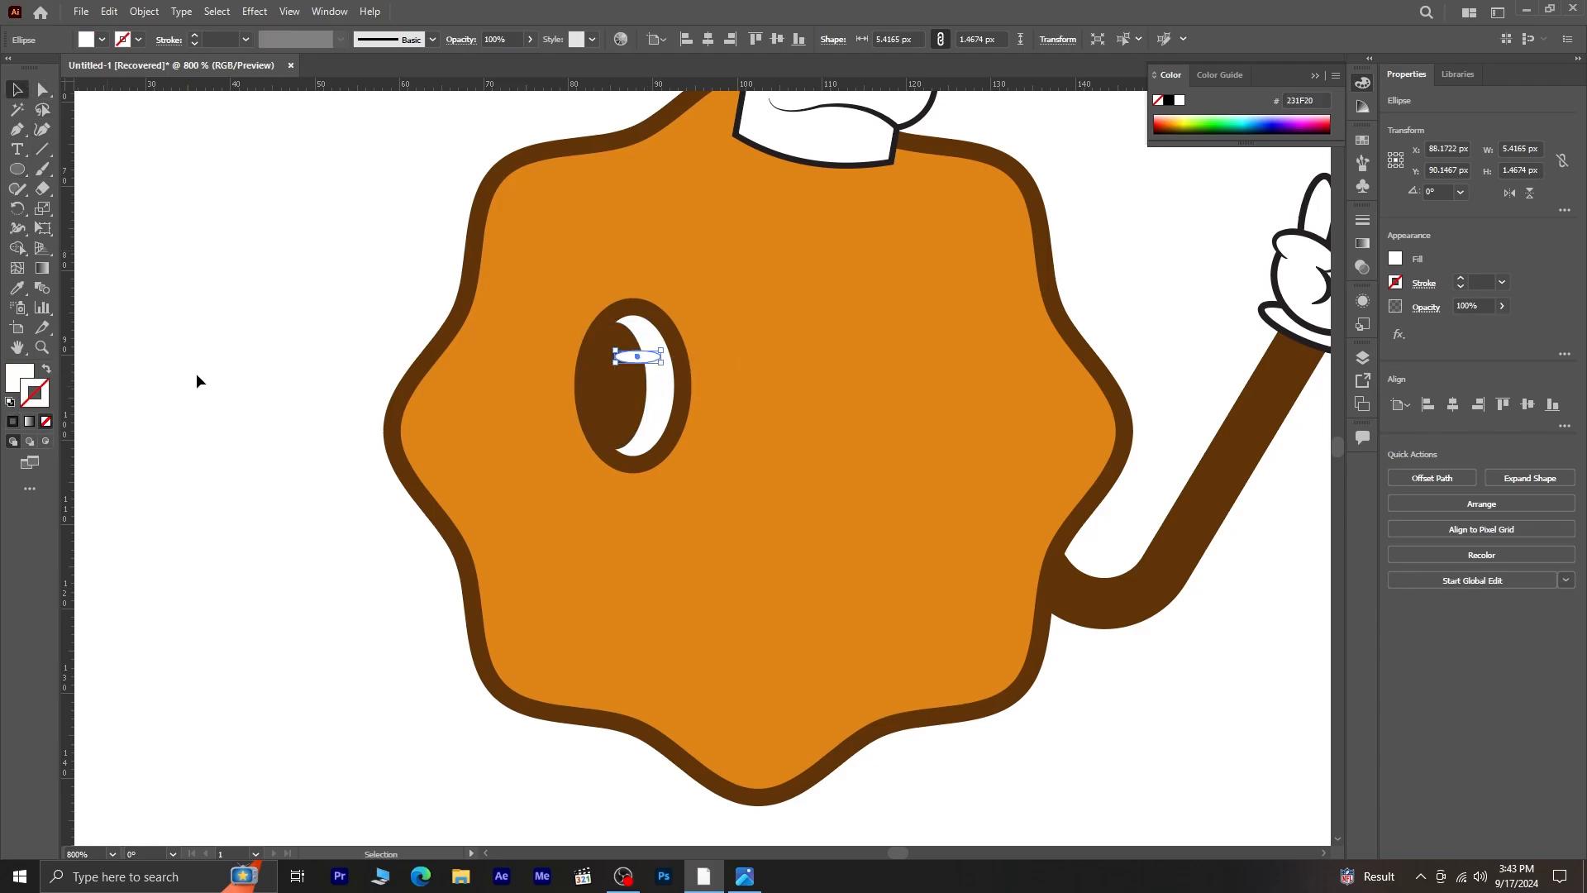
- Group the eye, pupil and highlight, and place a duplicate of the group beside it as the right eye
shift+click(626, 439)
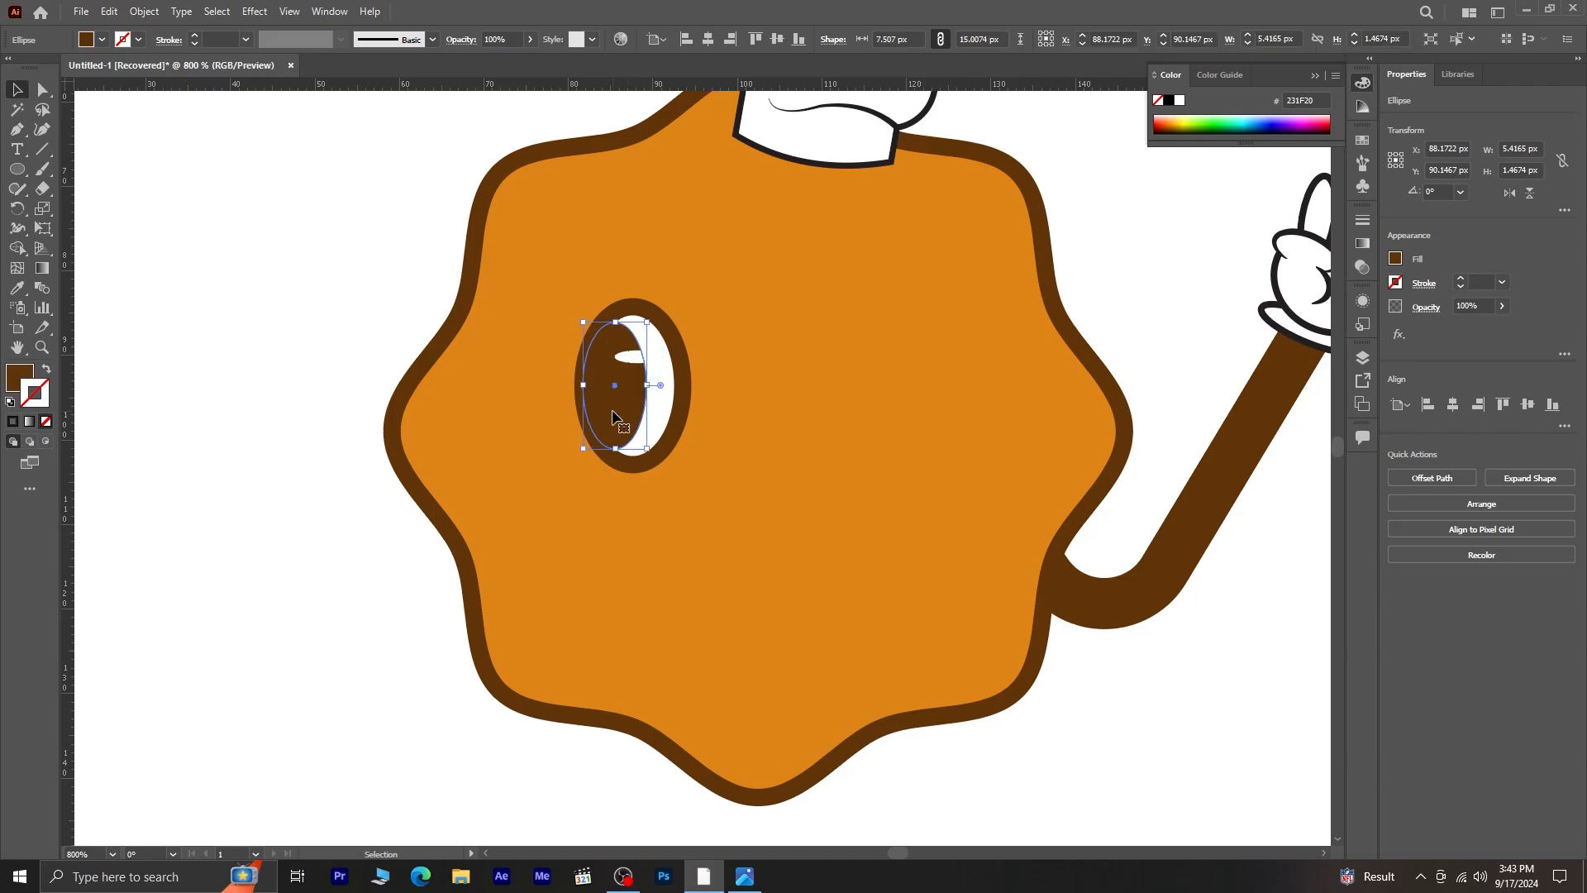
shift+click(661, 436)
key(ctrl+g)
drag(638, 402, 677, 388)
drag(901, 392, 878, 385)
drag(692, 385, 707, 385)
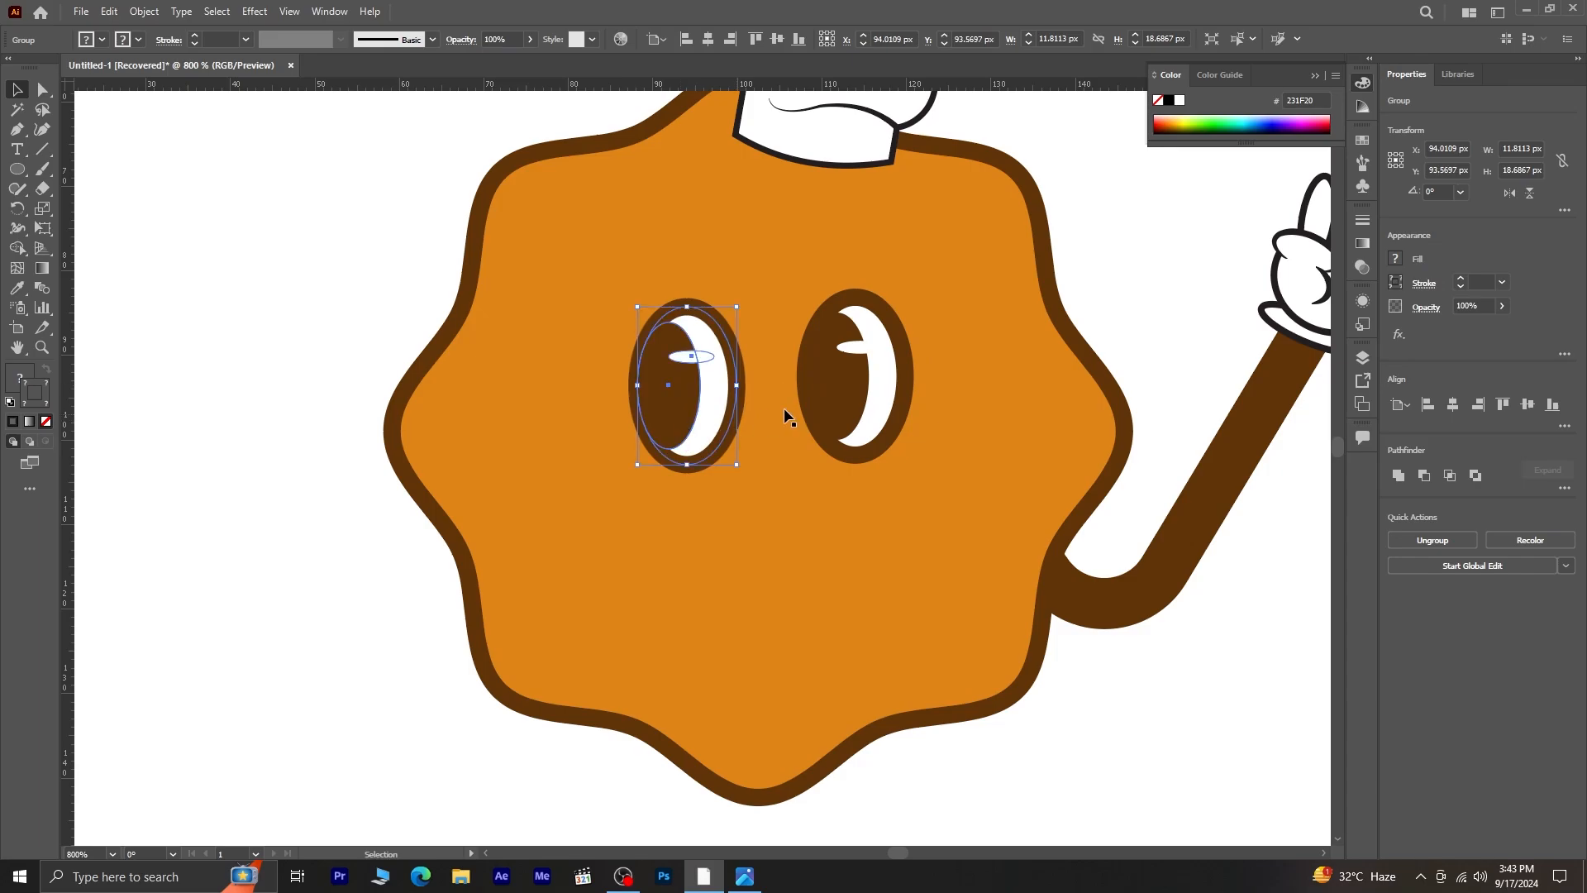
- Align the two eyes' vertical centres with each other and align both eyes to the body's horizontal centre
shift+click(840, 400)
click(1523, 408)
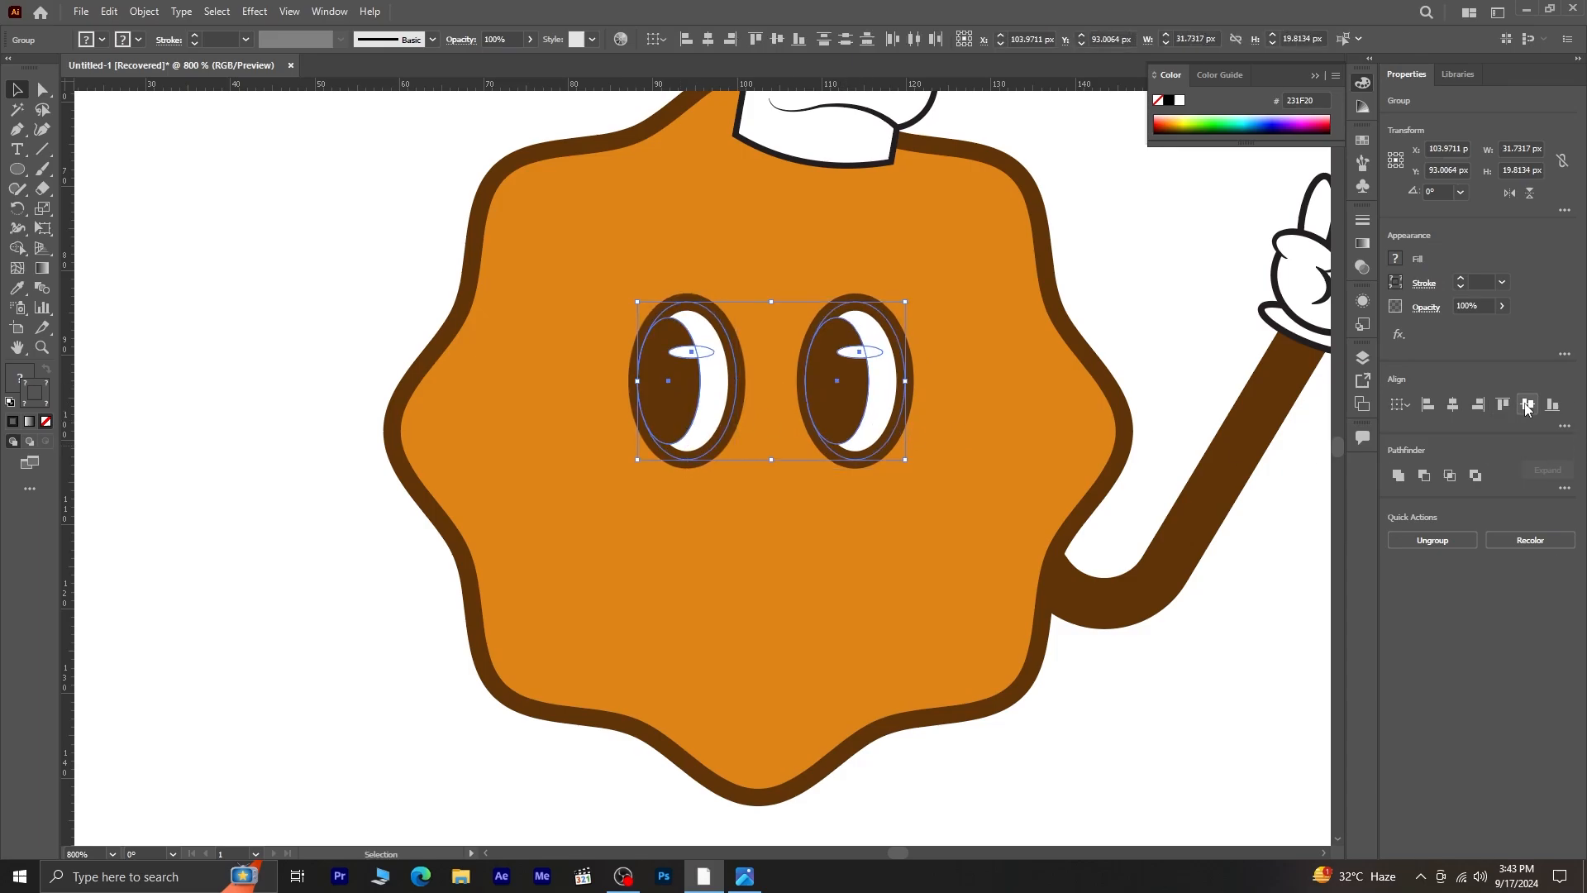
shift+click(1001, 524)
click(1002, 528)
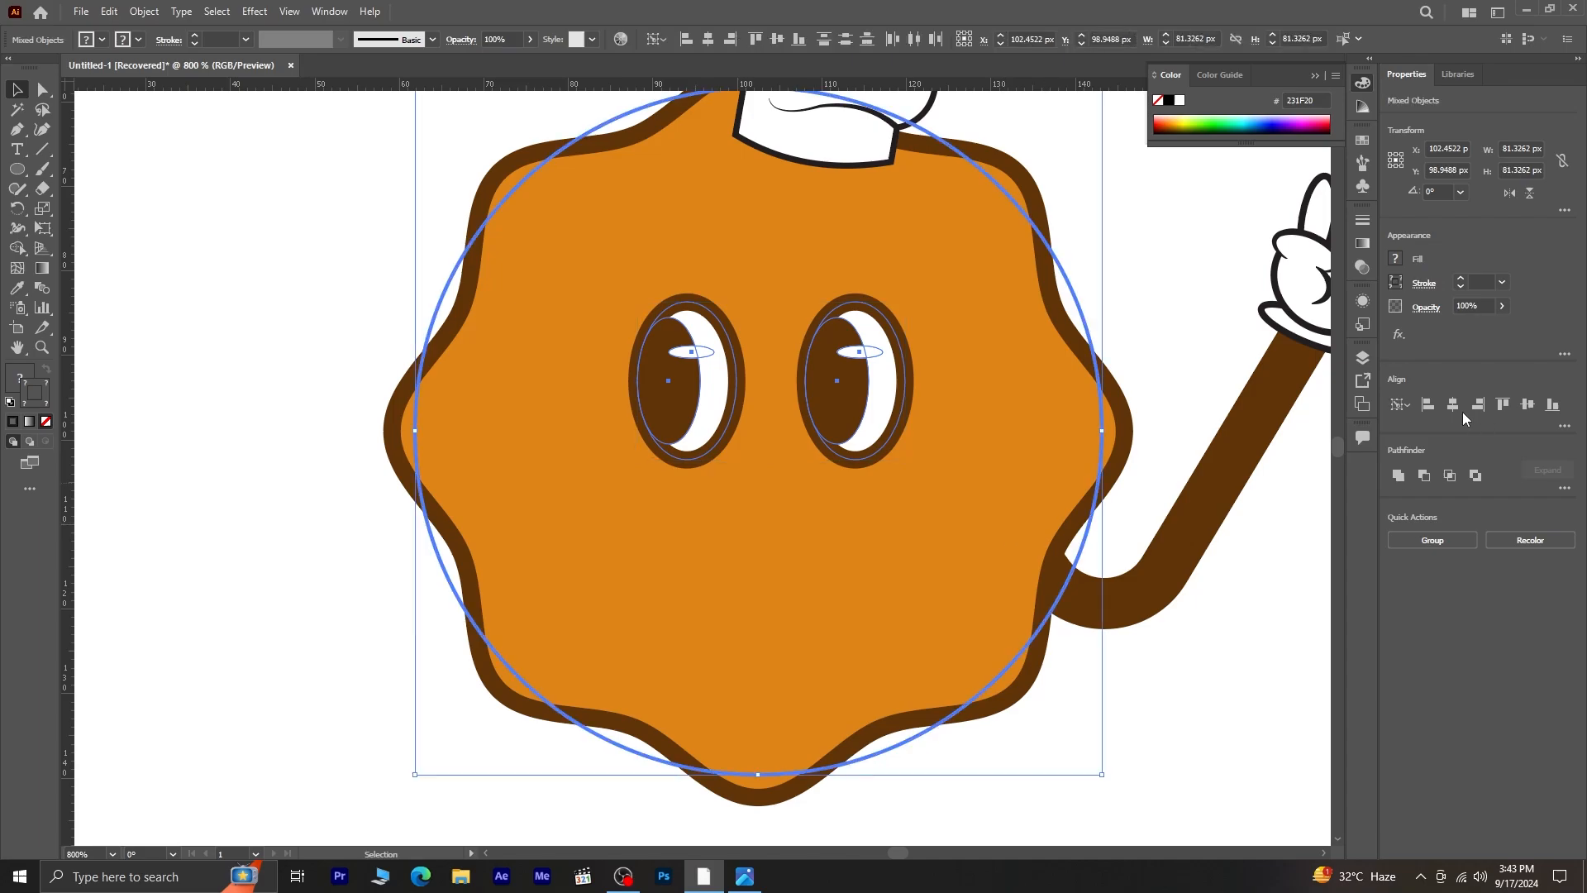
click(1453, 405)
click(1169, 366)
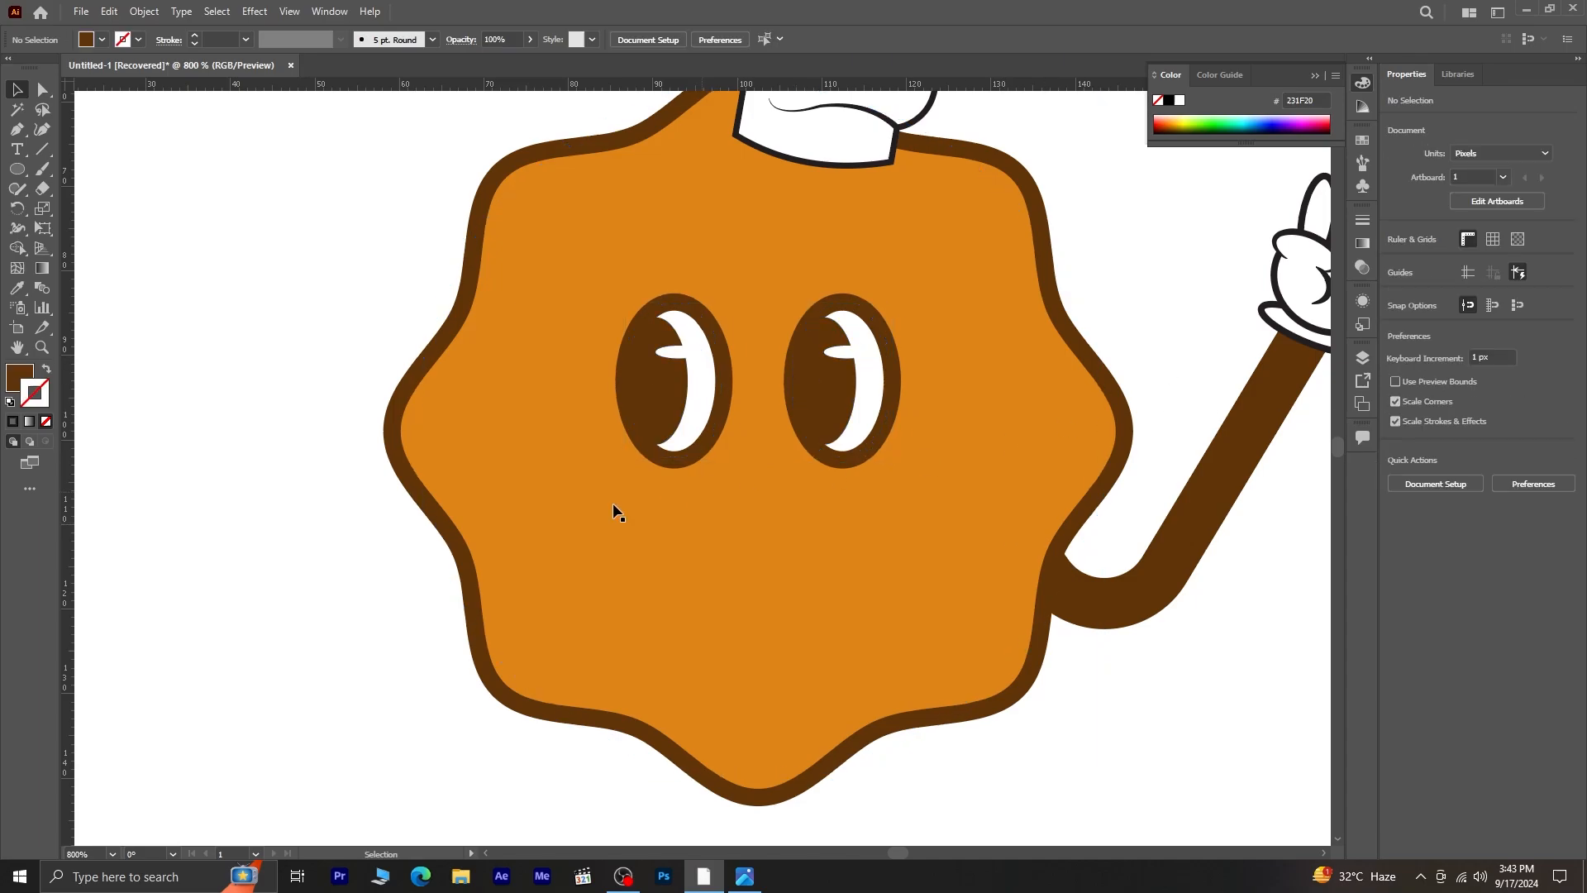
- Draw a dark brown circle about 19 px wide below the eyes, cut it to its lower half and move it up as a mouth
click(16, 168)
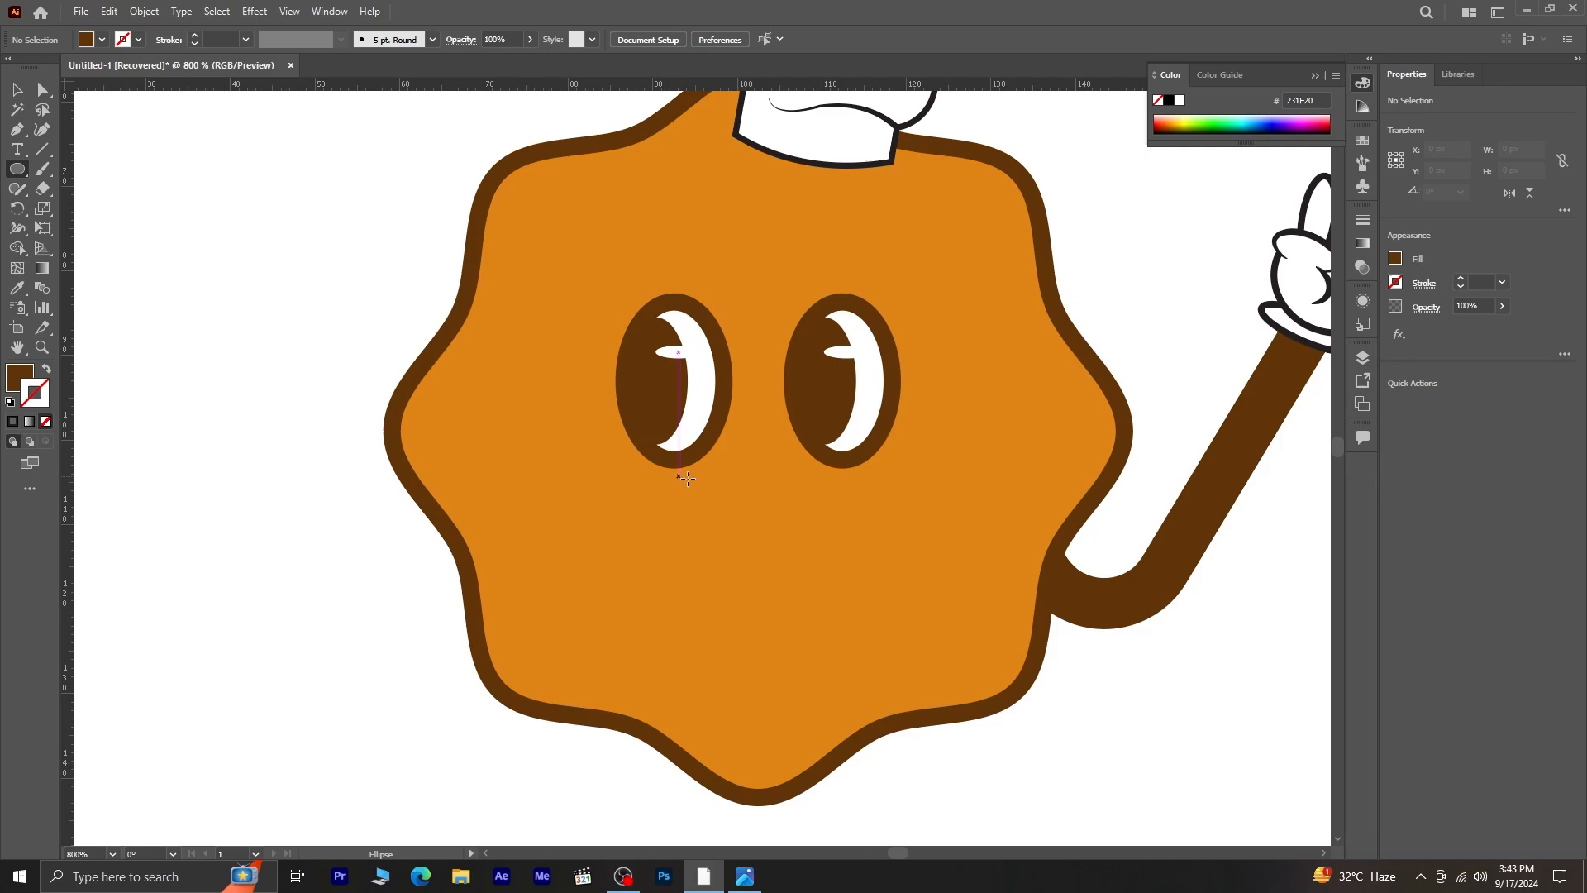
drag(697, 496, 857, 628)
click(44, 88)
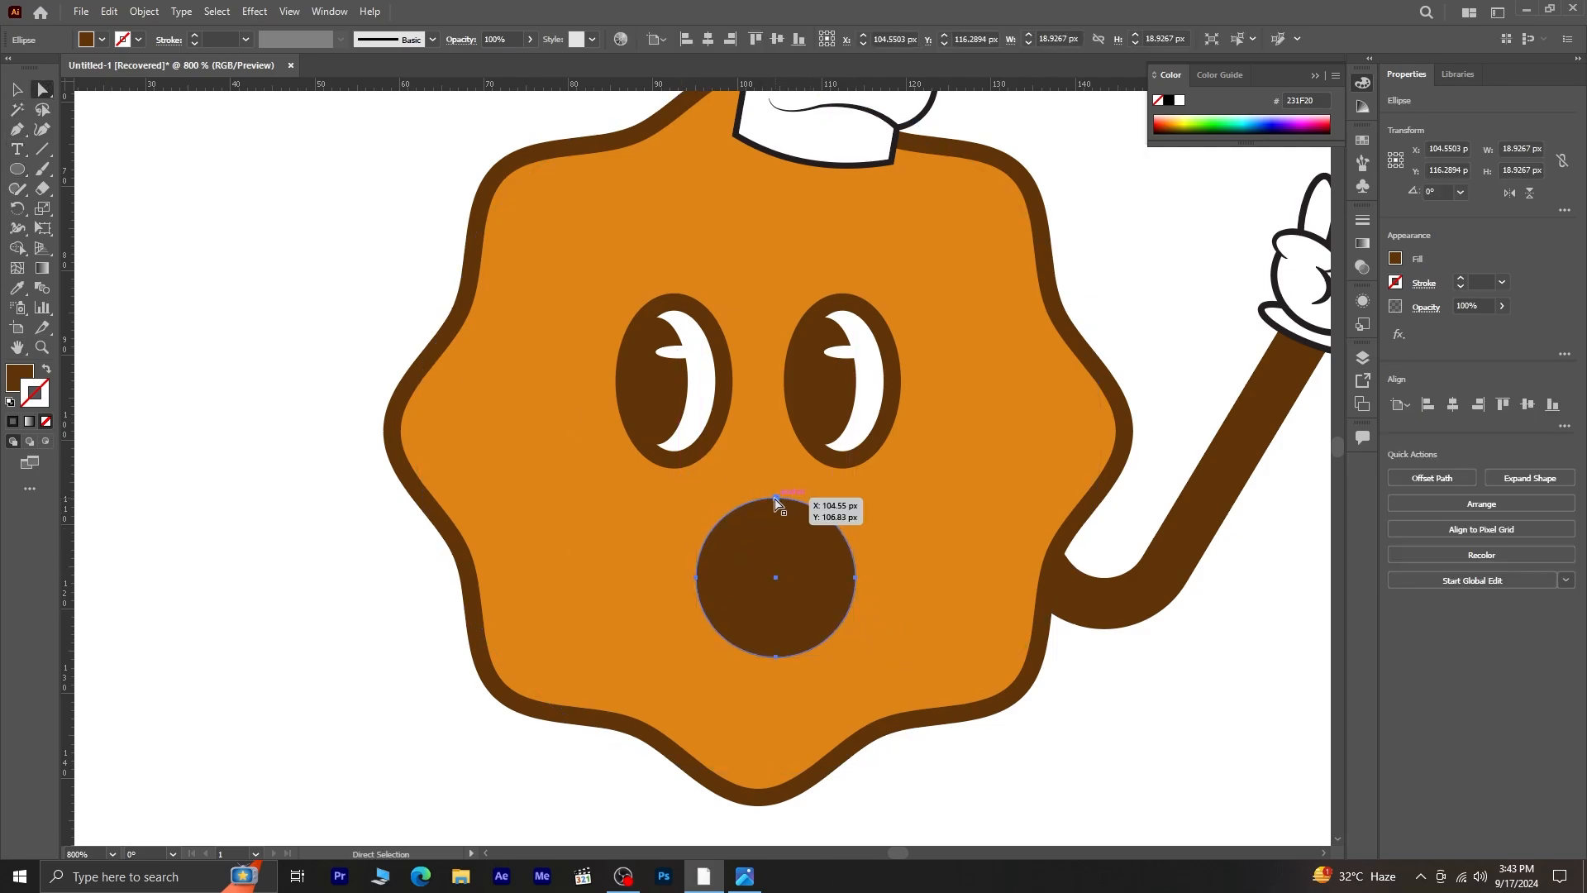
click(775, 498)
key(Delete)
key(v)
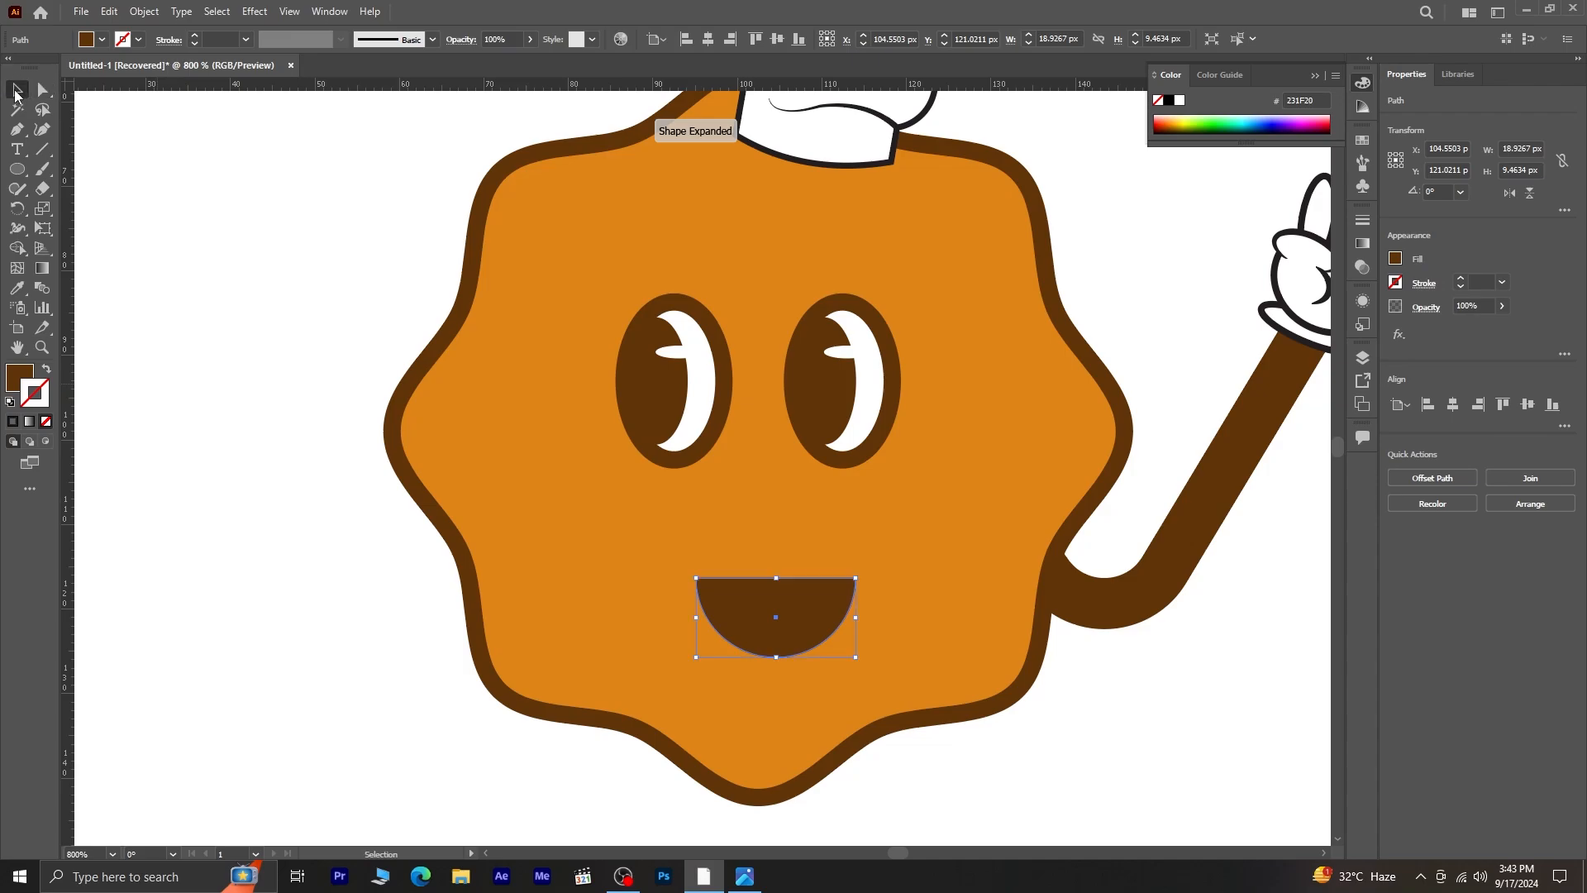
drag(812, 608, 806, 549)
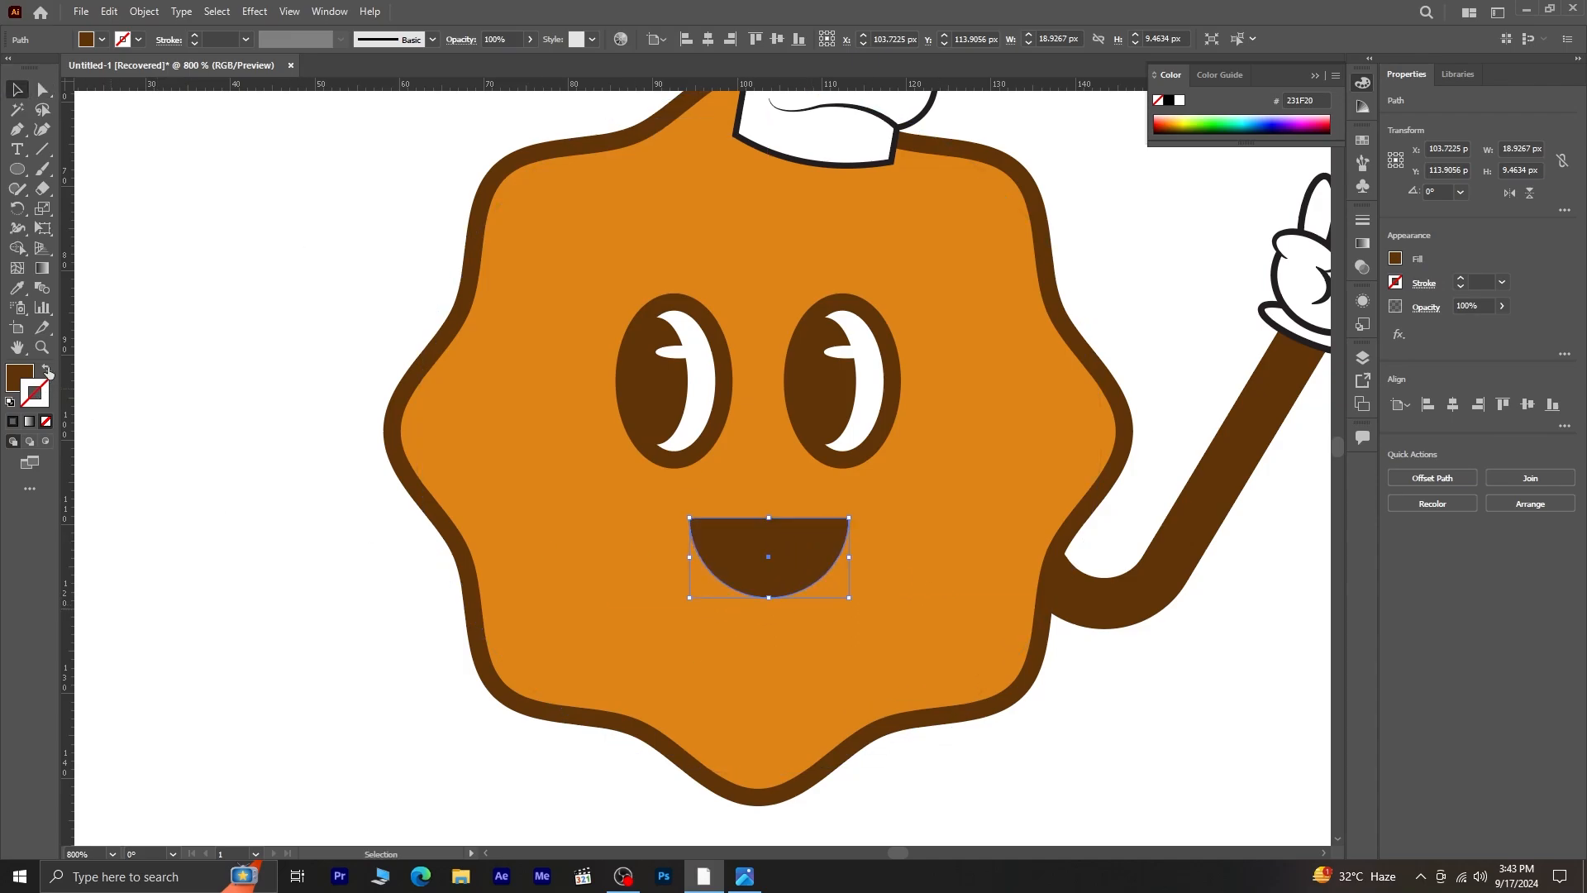
- Turn the half-circle mouth's brown fill into a stroke and apply the lens-shaped width profile that tapers at both ends
click(47, 372)
click(327, 41)
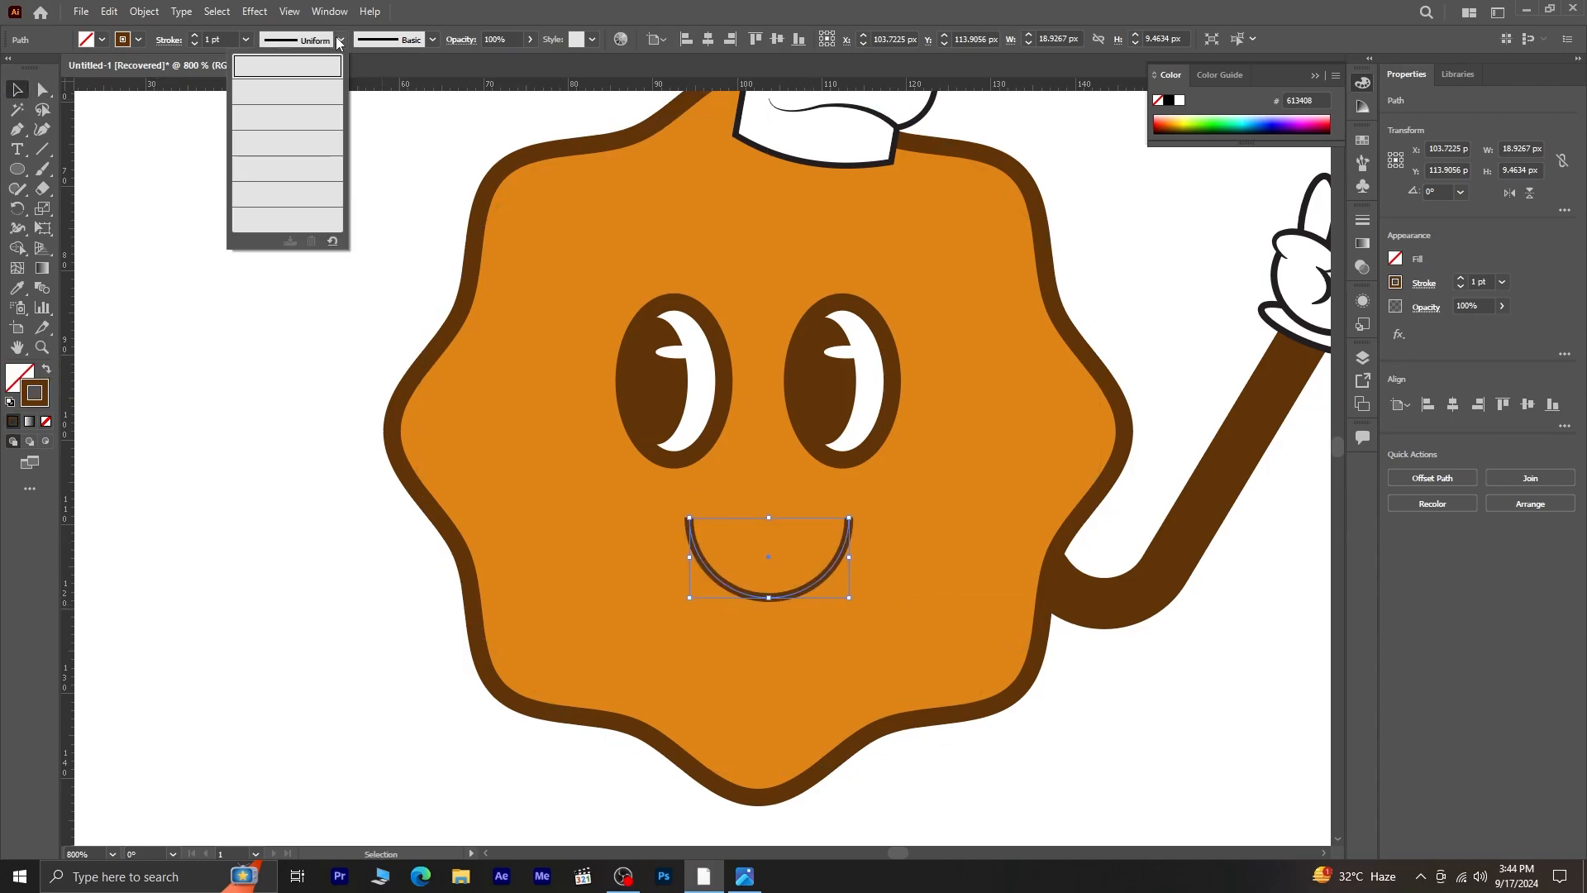
click(327, 97)
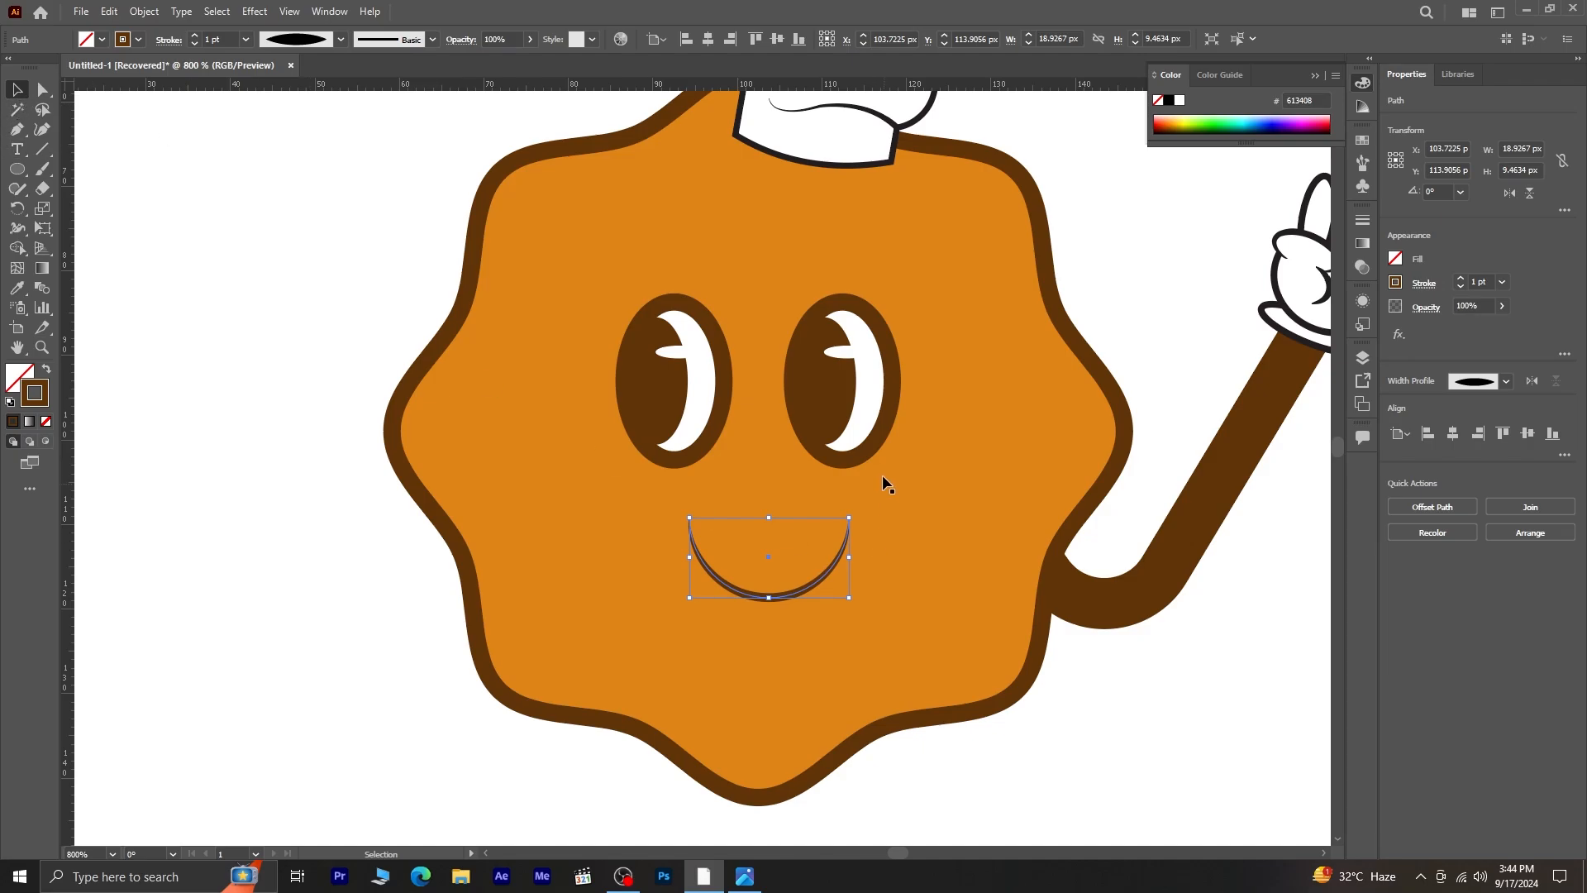
- Scale the smile down to about 7.6 × 3.8 px just below the eyes and set its stroke weight to 2 pt
mouse_move(849, 517)
mouse_down()
mouse_move(752, 565)
mouse_move(767, 519)
mouse_up()
click(1075, 717)
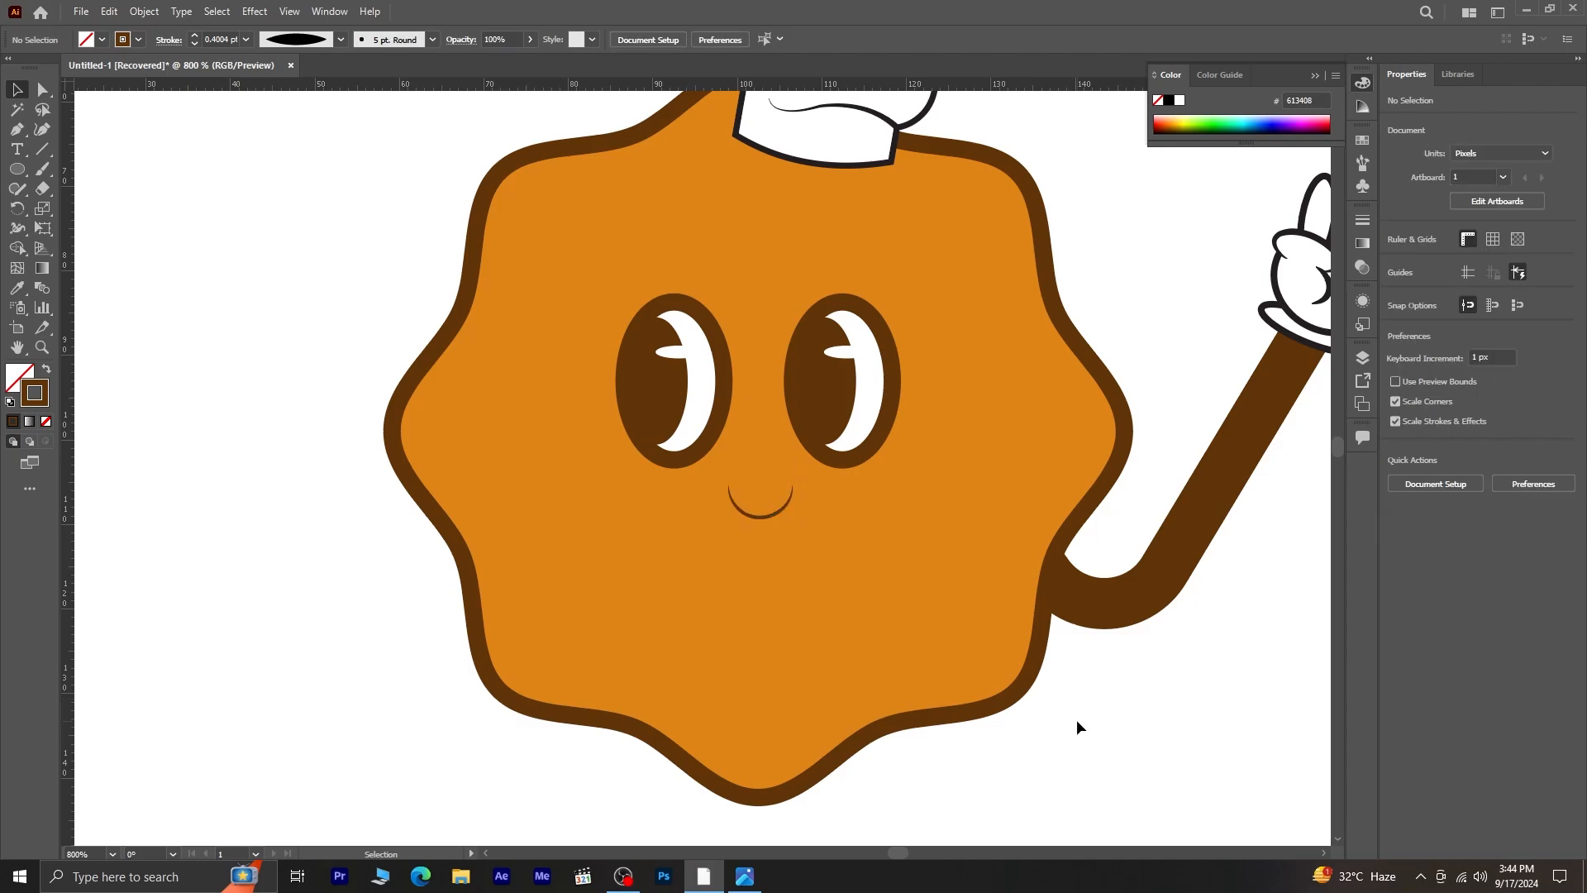
click(767, 515)
click(195, 37)
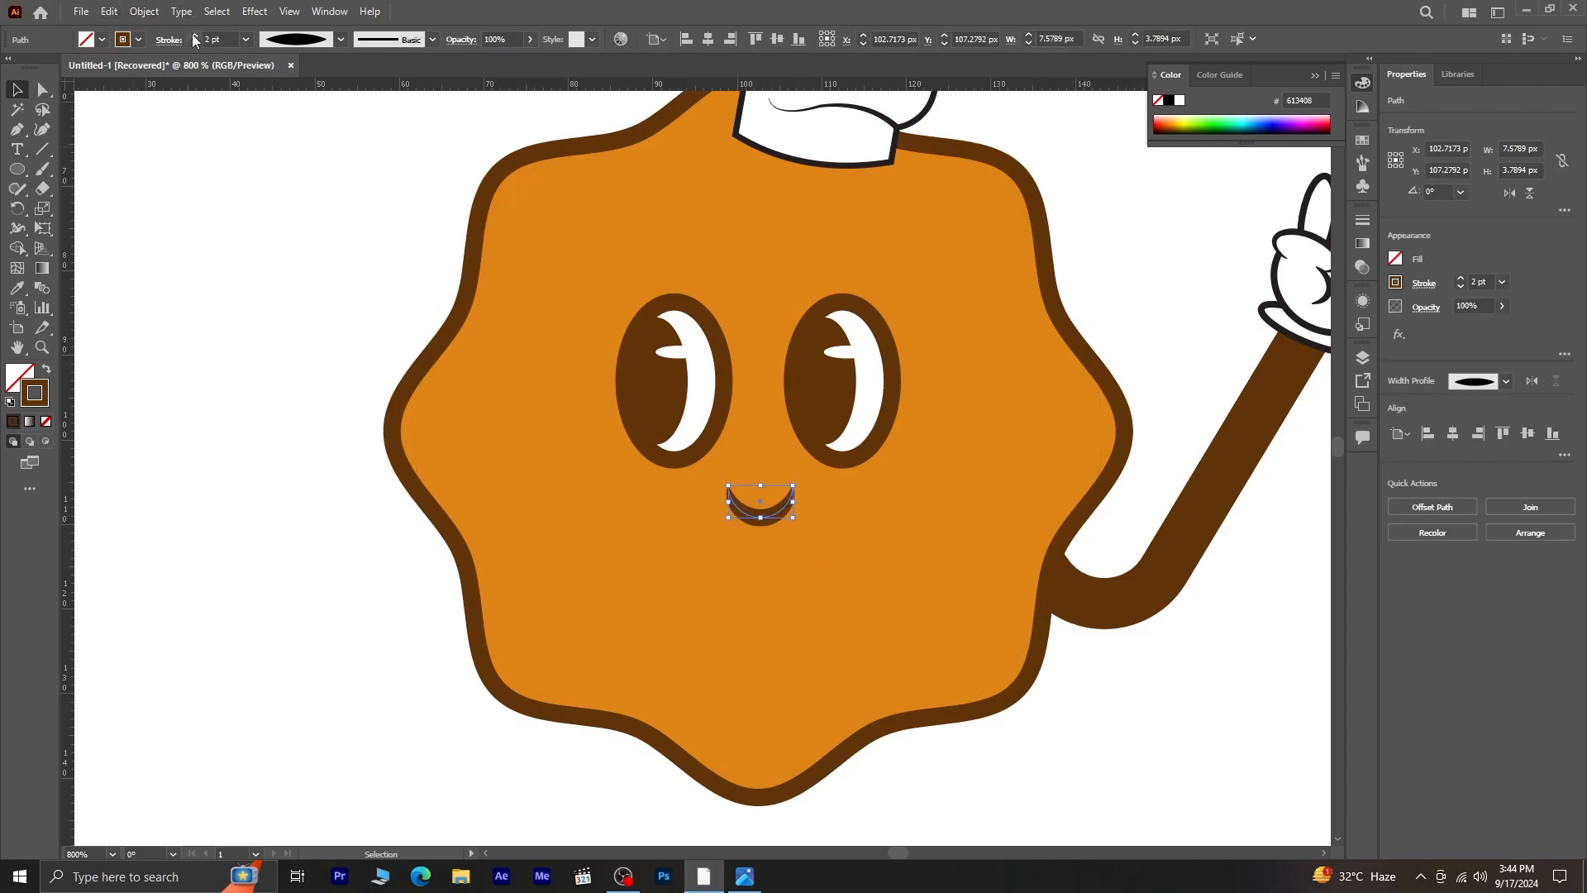
click(210, 497)
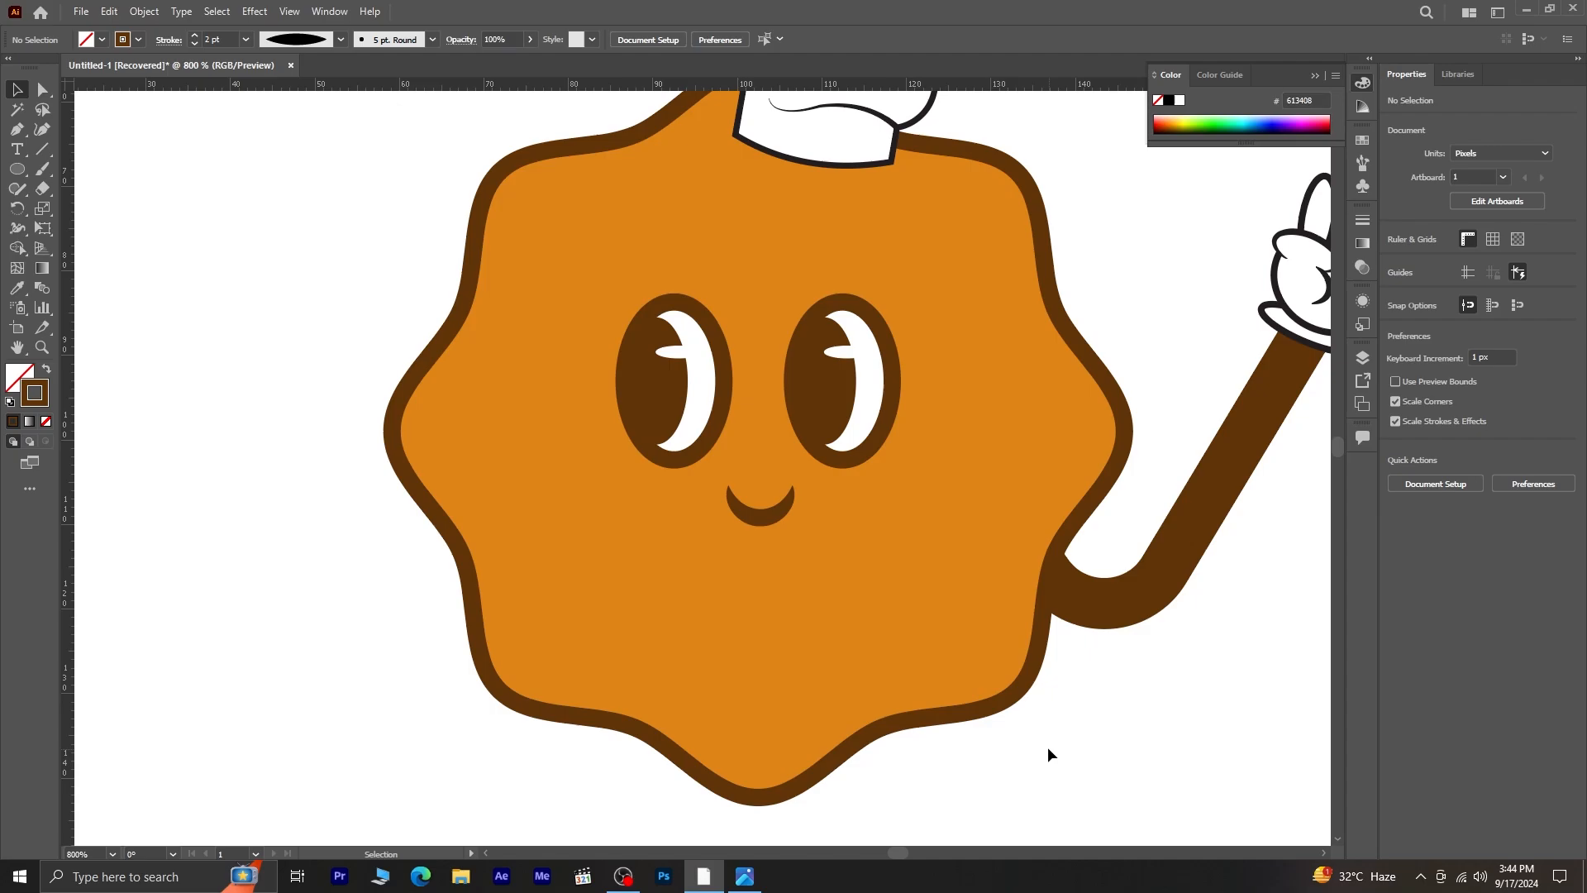
- Draw a cluster of one larger and two small dots on the body's upper right, with dark brown fill and no stroke
scroll(1044, 745, down, 1)
drag(1098, 752, 934, 695)
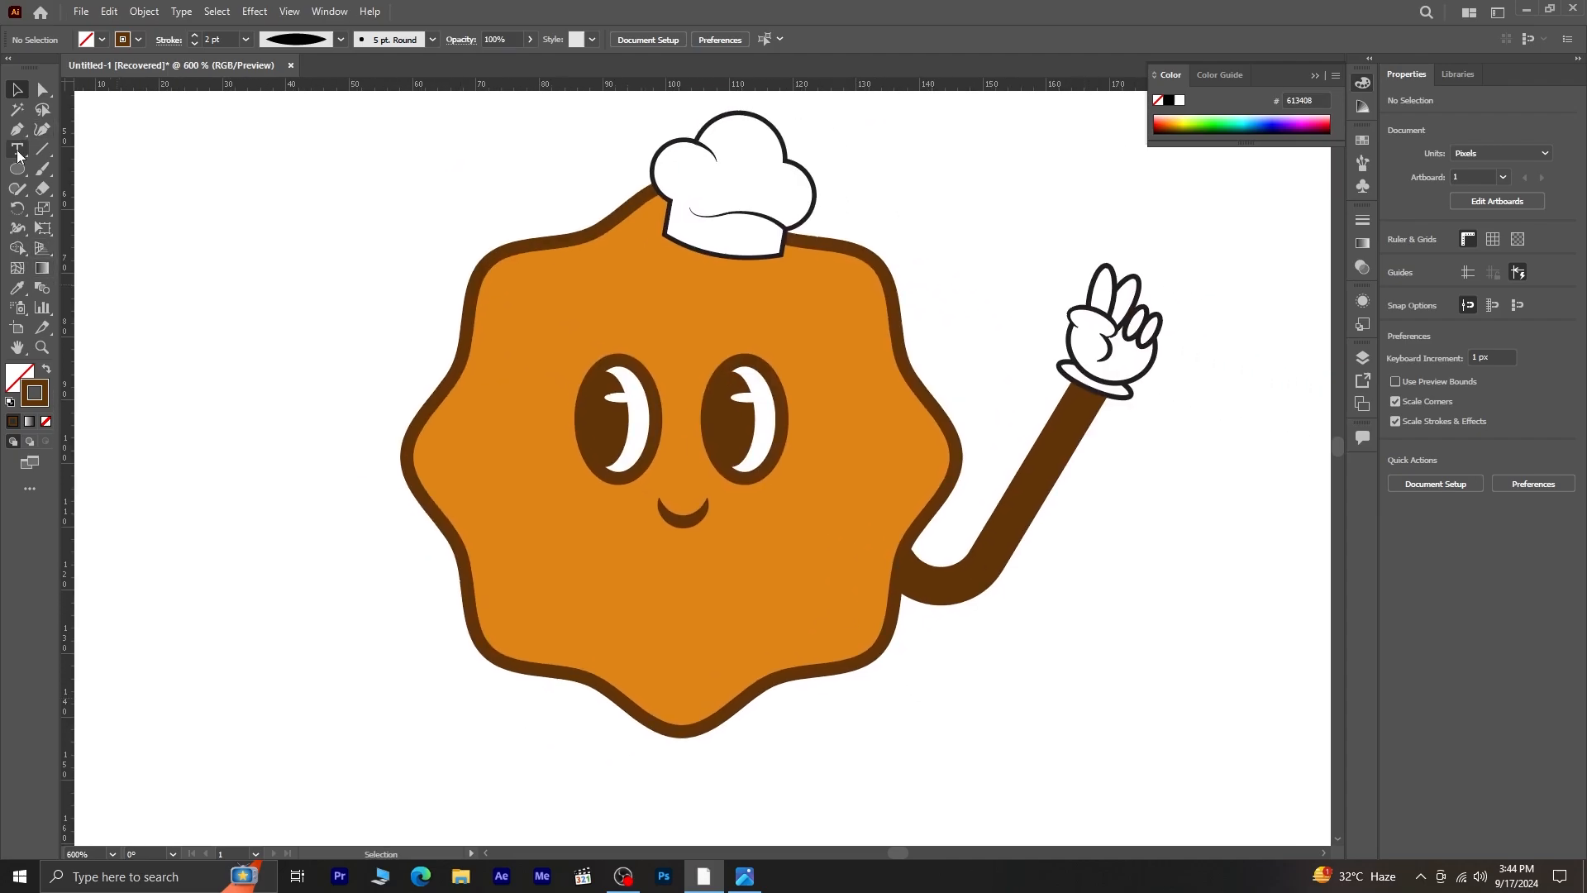
drag(13, 174, 88, 212)
mouse_move(834, 333)
mouse_down()
mouse_move(874, 392)
mouse_move(828, 354)
mouse_up()
key(shift+x)
key(ctrl+shift+a)
- Draw more dark brown dots on the body: three at its lower left, two near the bottom and three at its upper left
drag(489, 559, 525, 595)
drag(527, 541, 545, 590)
mouse_move(645, 639)
mouse_down()
mouse_move(660, 668)
mouse_move(682, 635)
mouse_up()
drag(592, 246, 608, 262)
drag(620, 248, 615, 273)
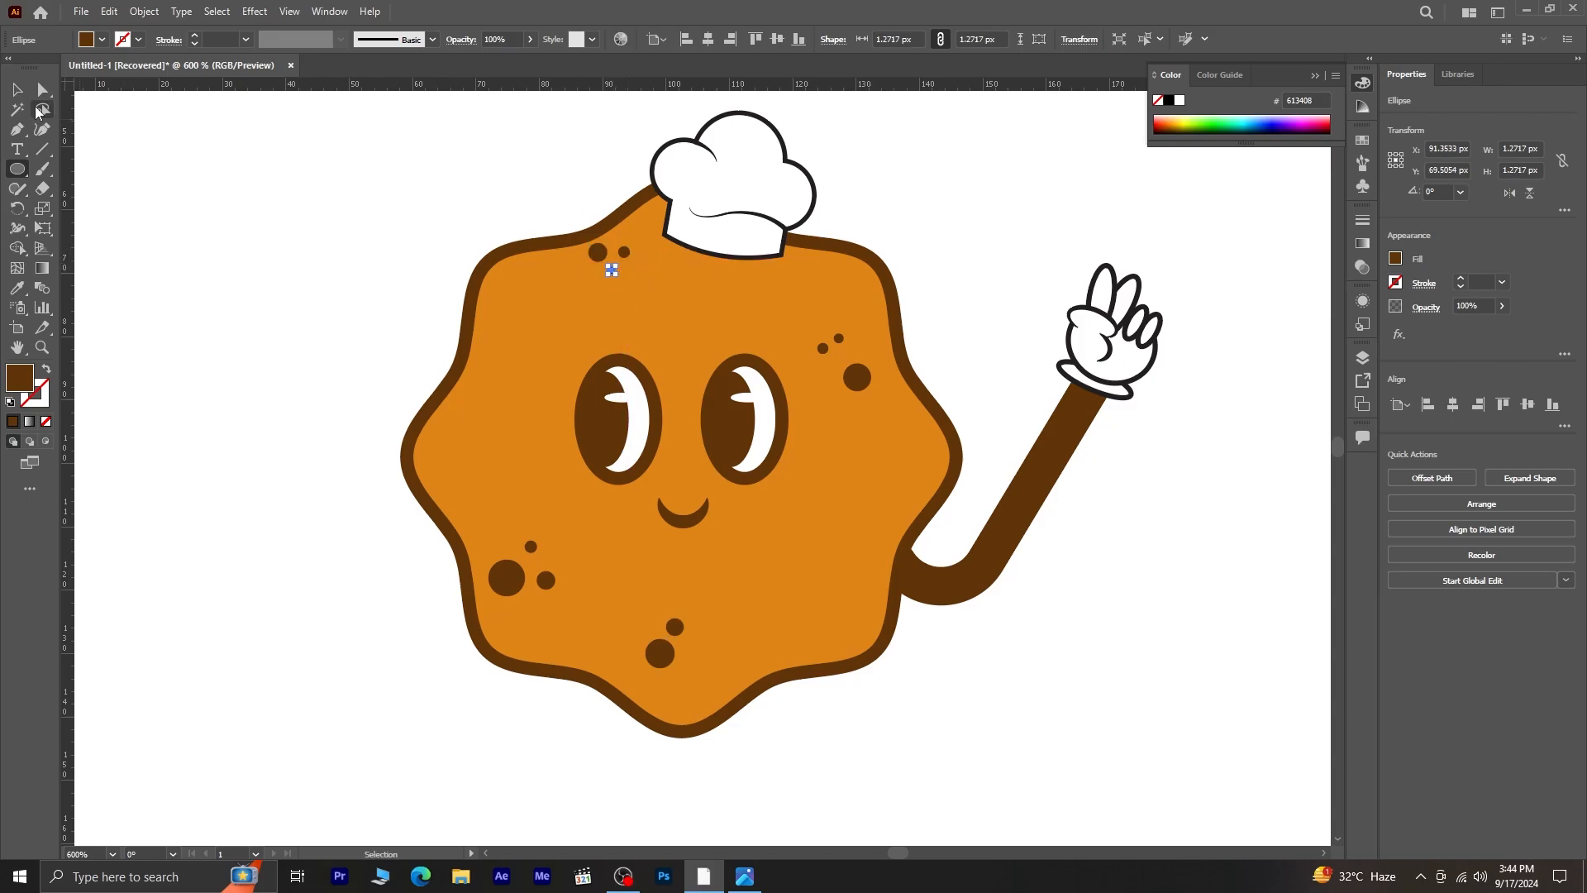
click(18, 91)
click(277, 471)
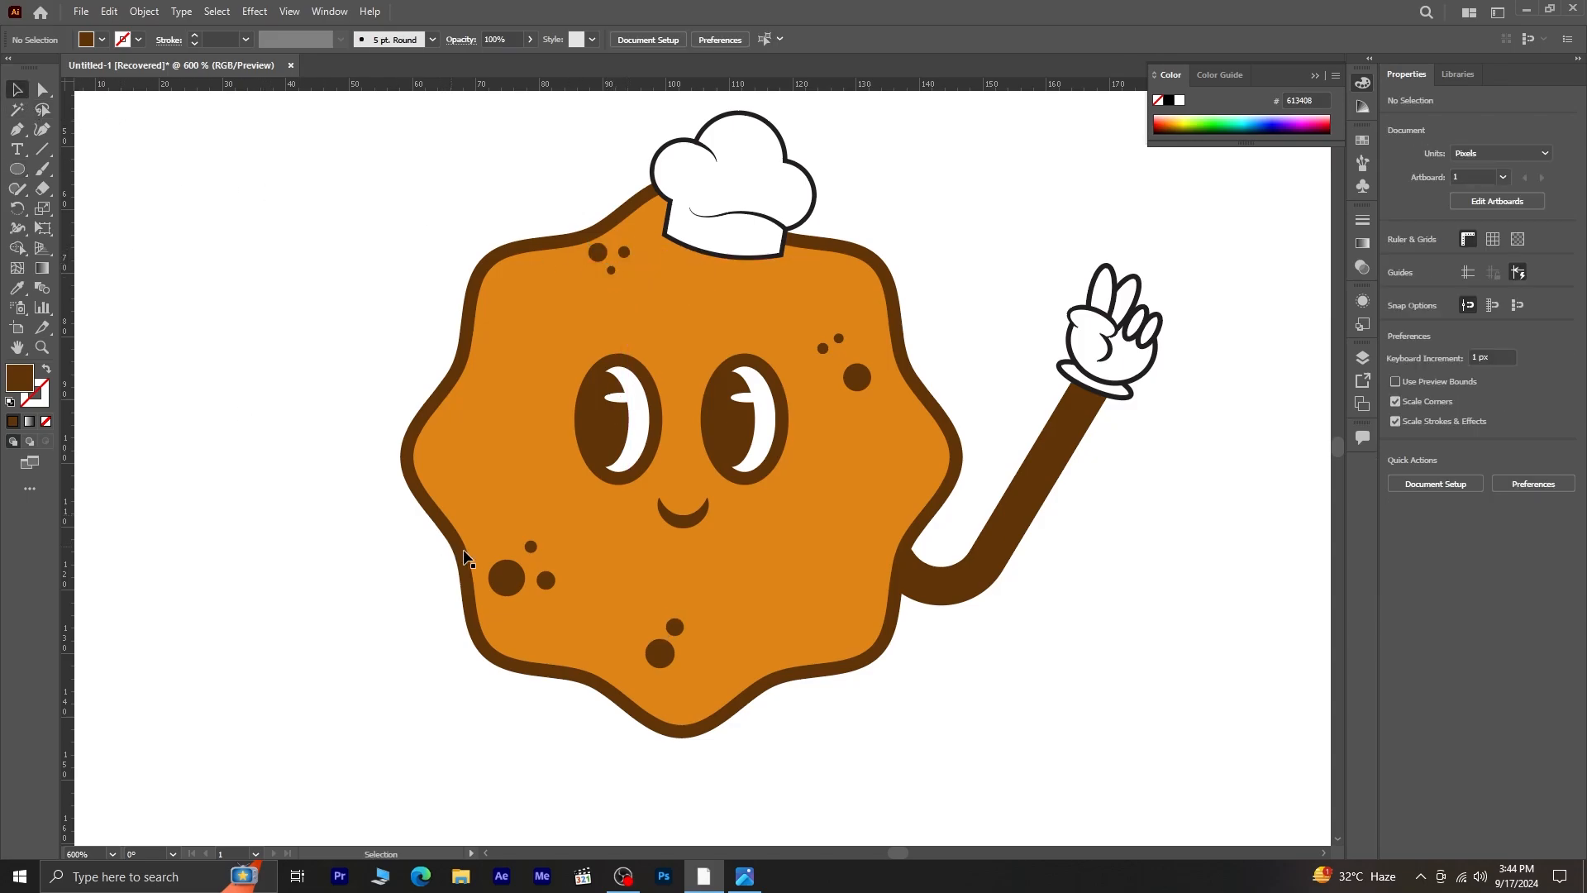
- Set the opacity of the three dots at the body's lower left to 53%
shift+click(532, 548)
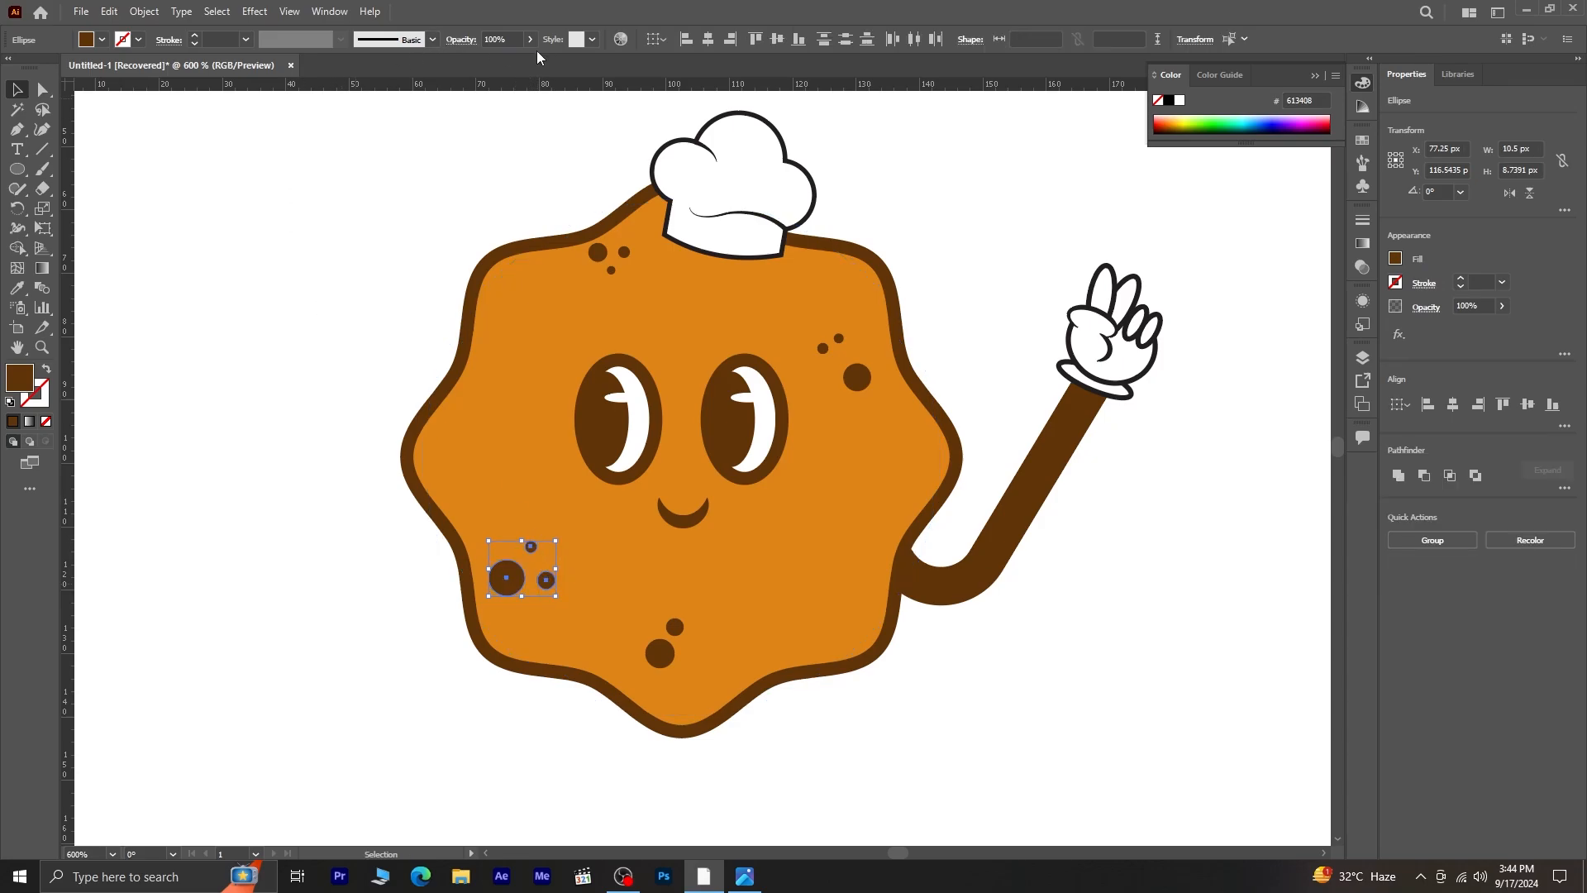
click(498, 58)
click(298, 535)
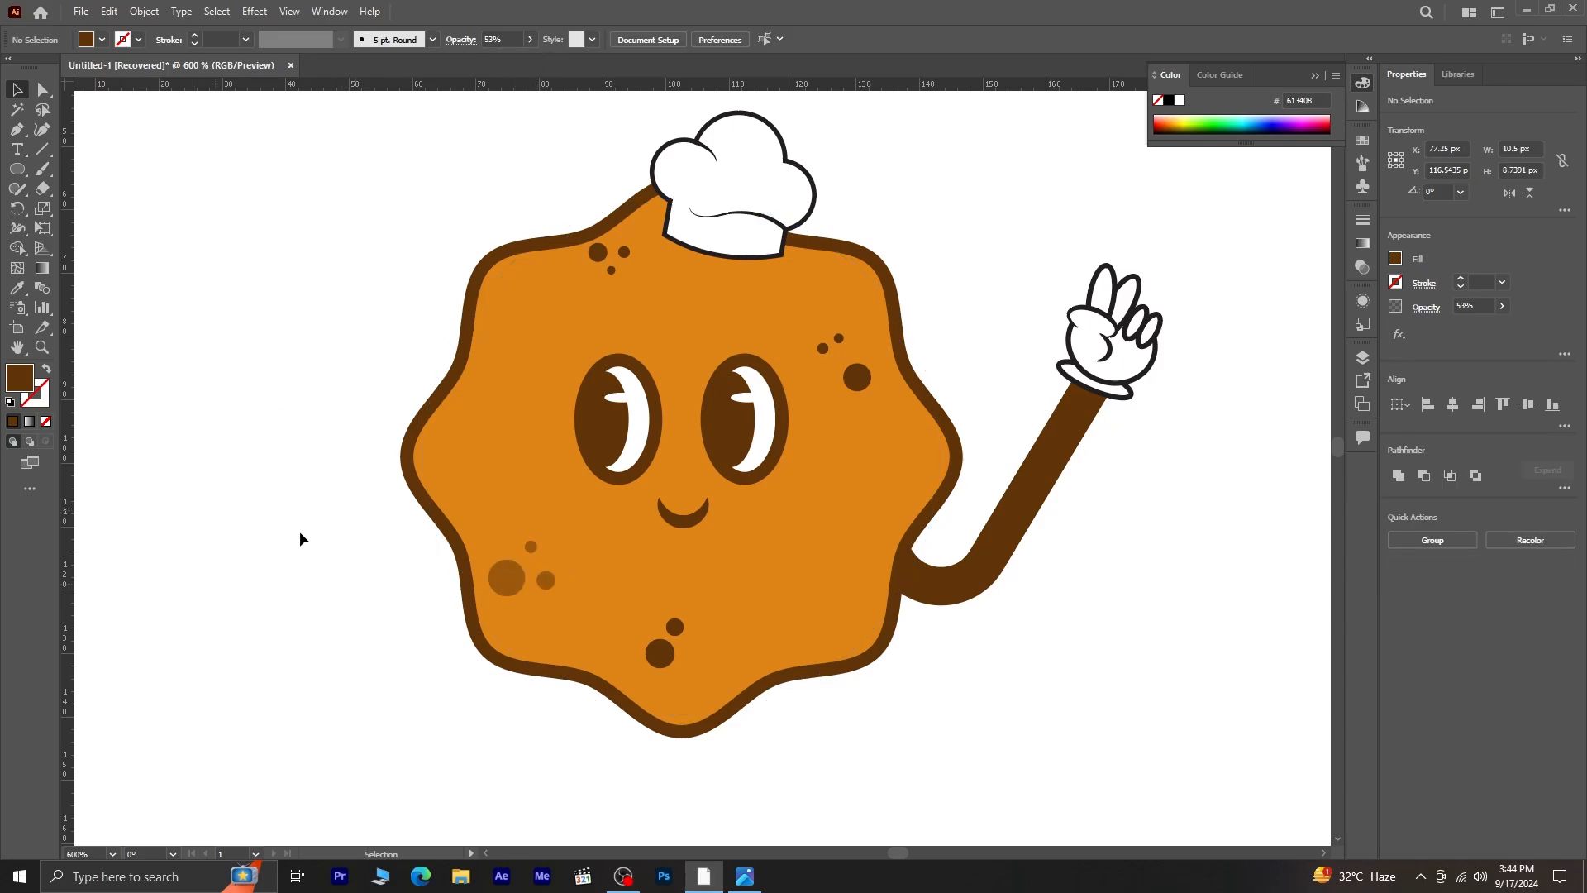
- Set the opacity of the two dots near the body's bottom edge to 60%
click(660, 654)
shift+click(675, 627)
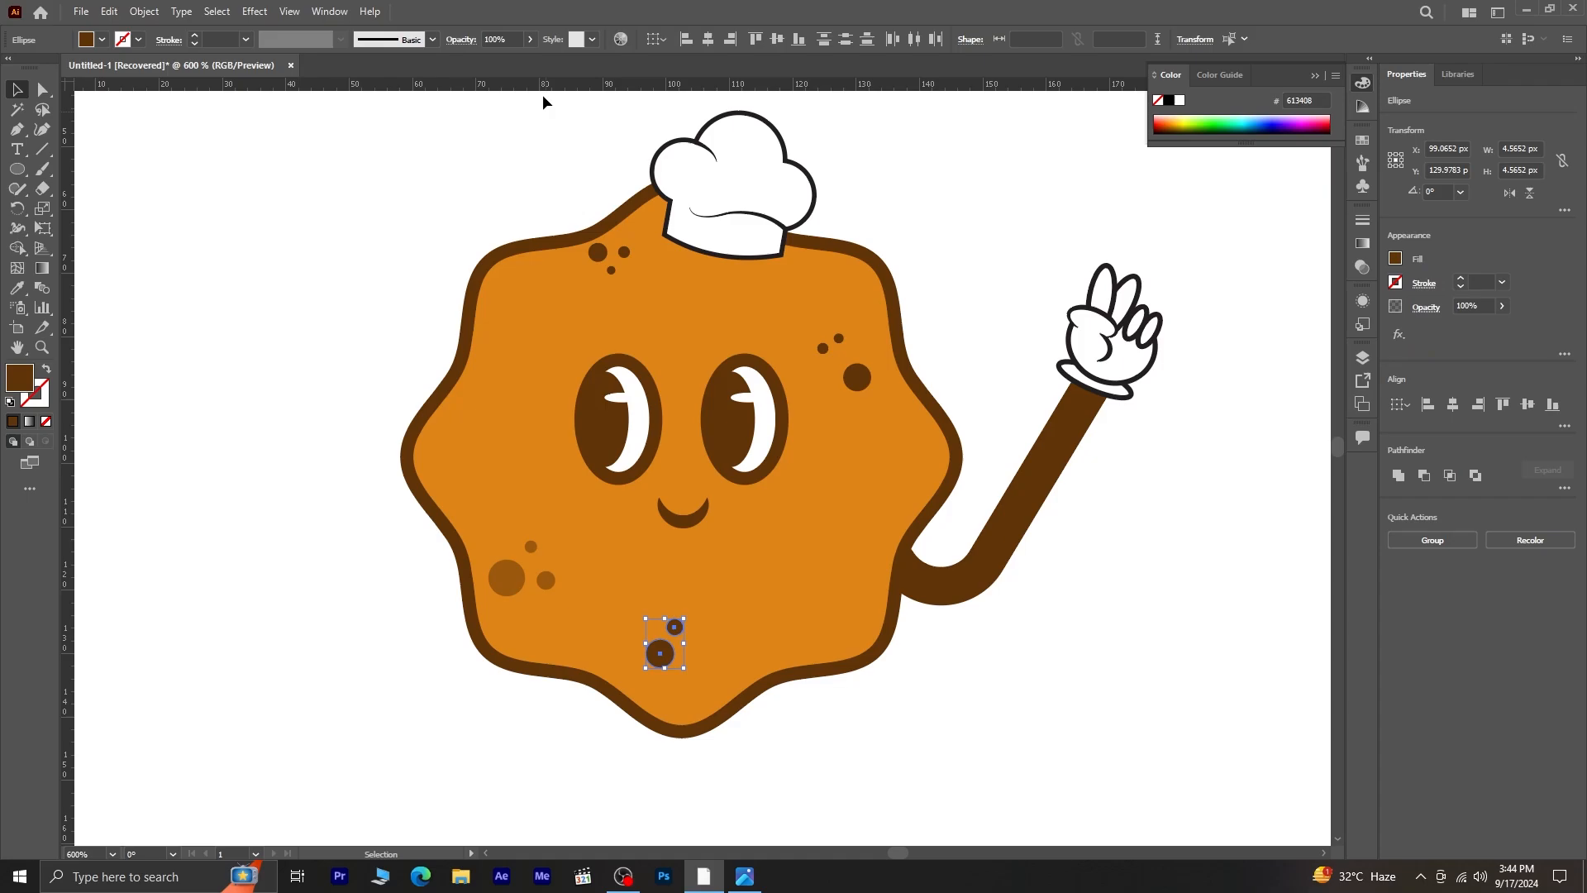
click(530, 40)
click(284, 310)
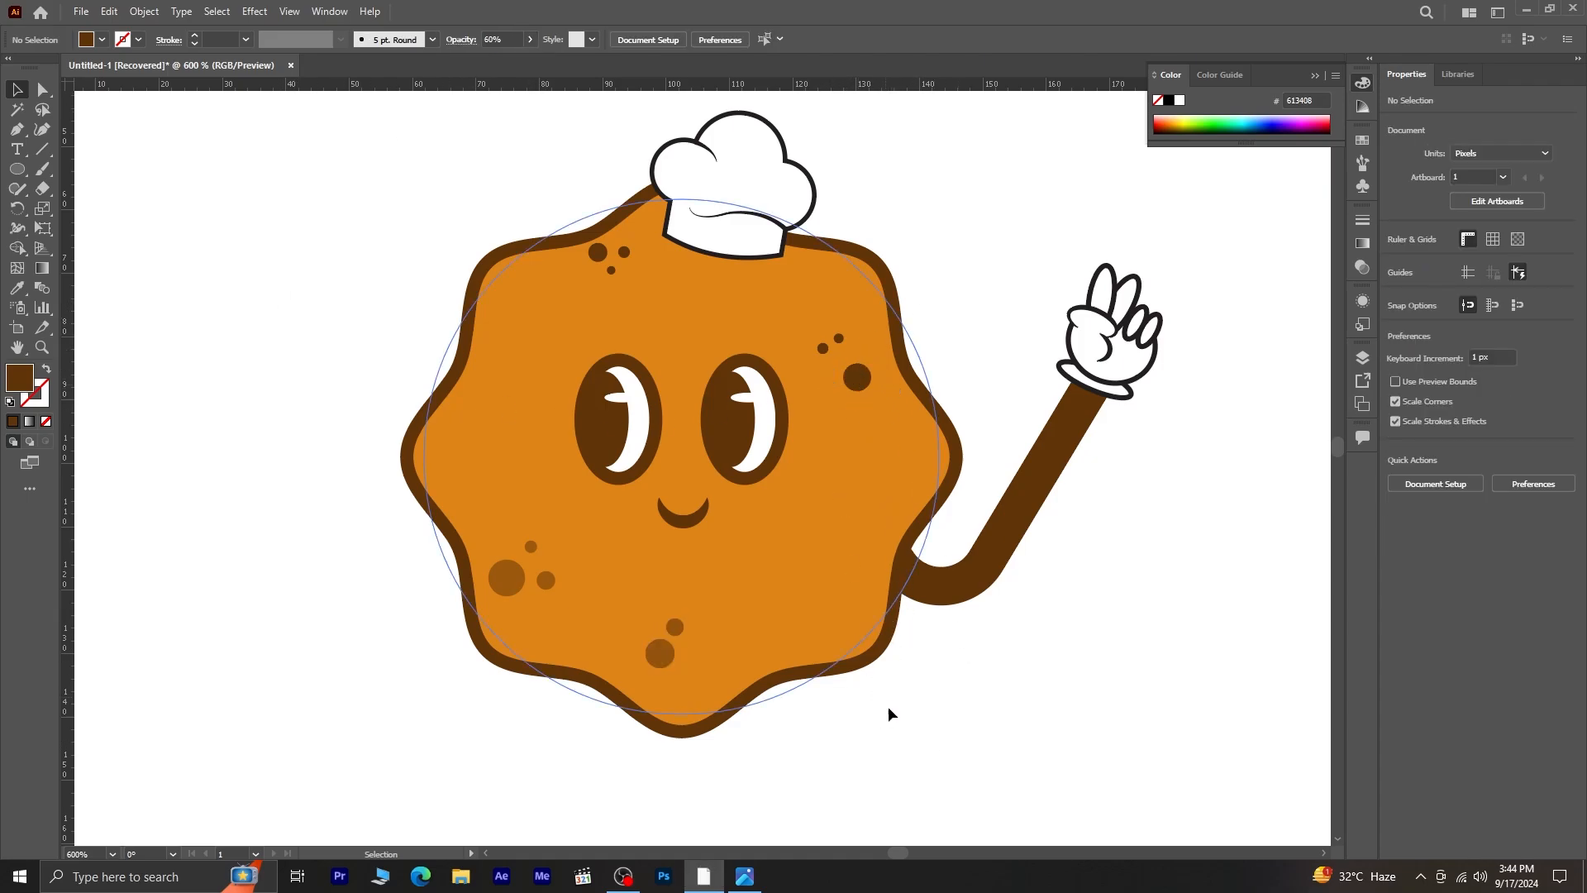
- Group the arm with its gloved hand and create a copy of the group reflected about the vertical axis
drag(1052, 265, 1191, 472)
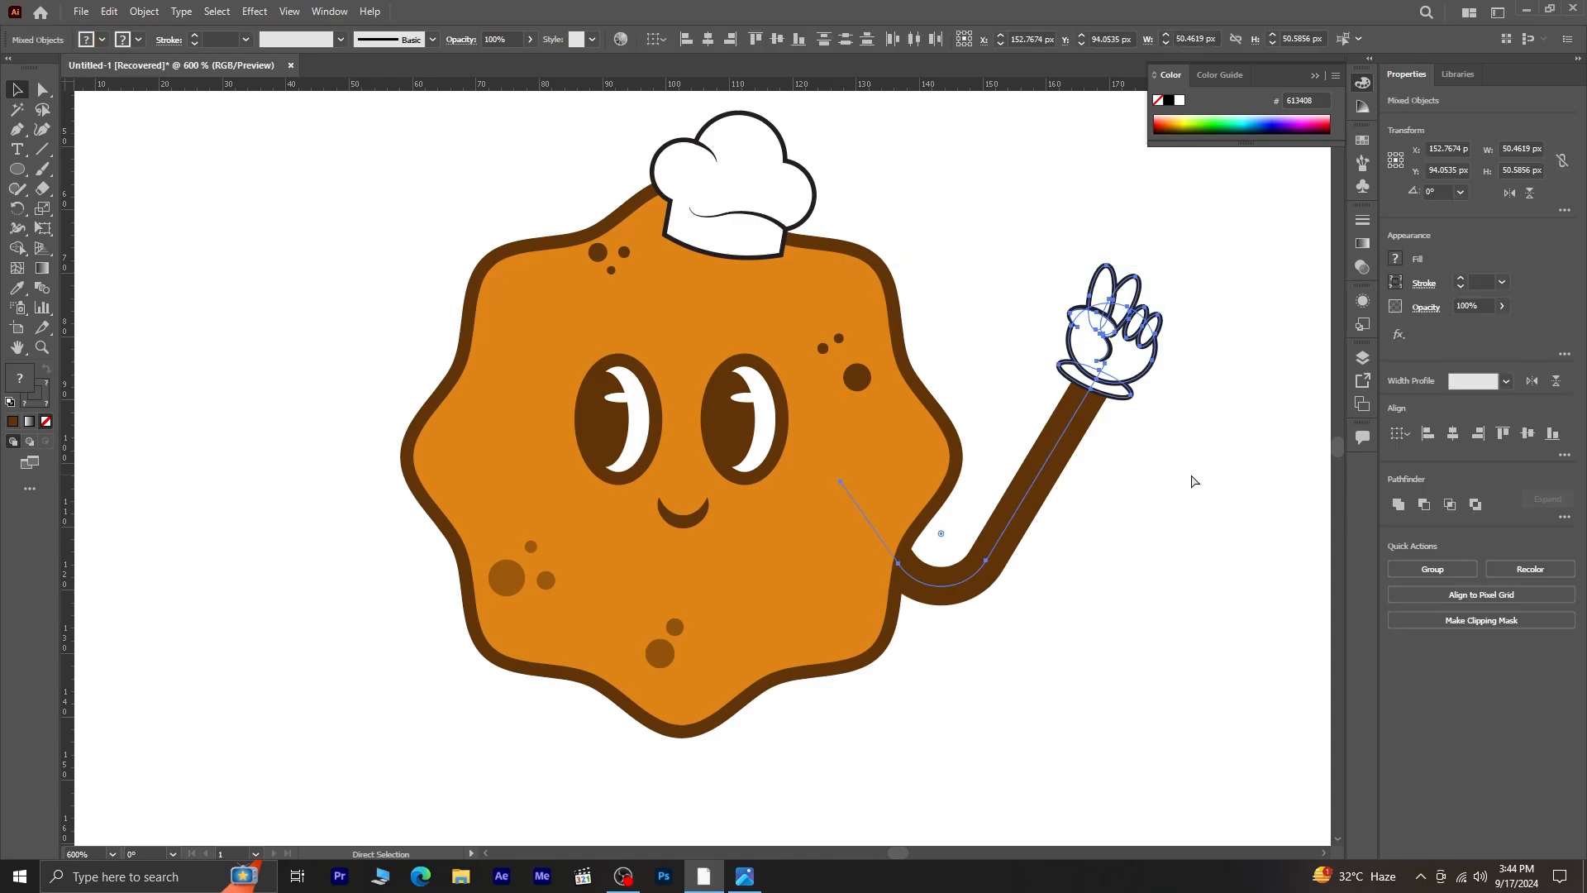
key(ctrl+shift+bracketright)
right_click(1108, 358)
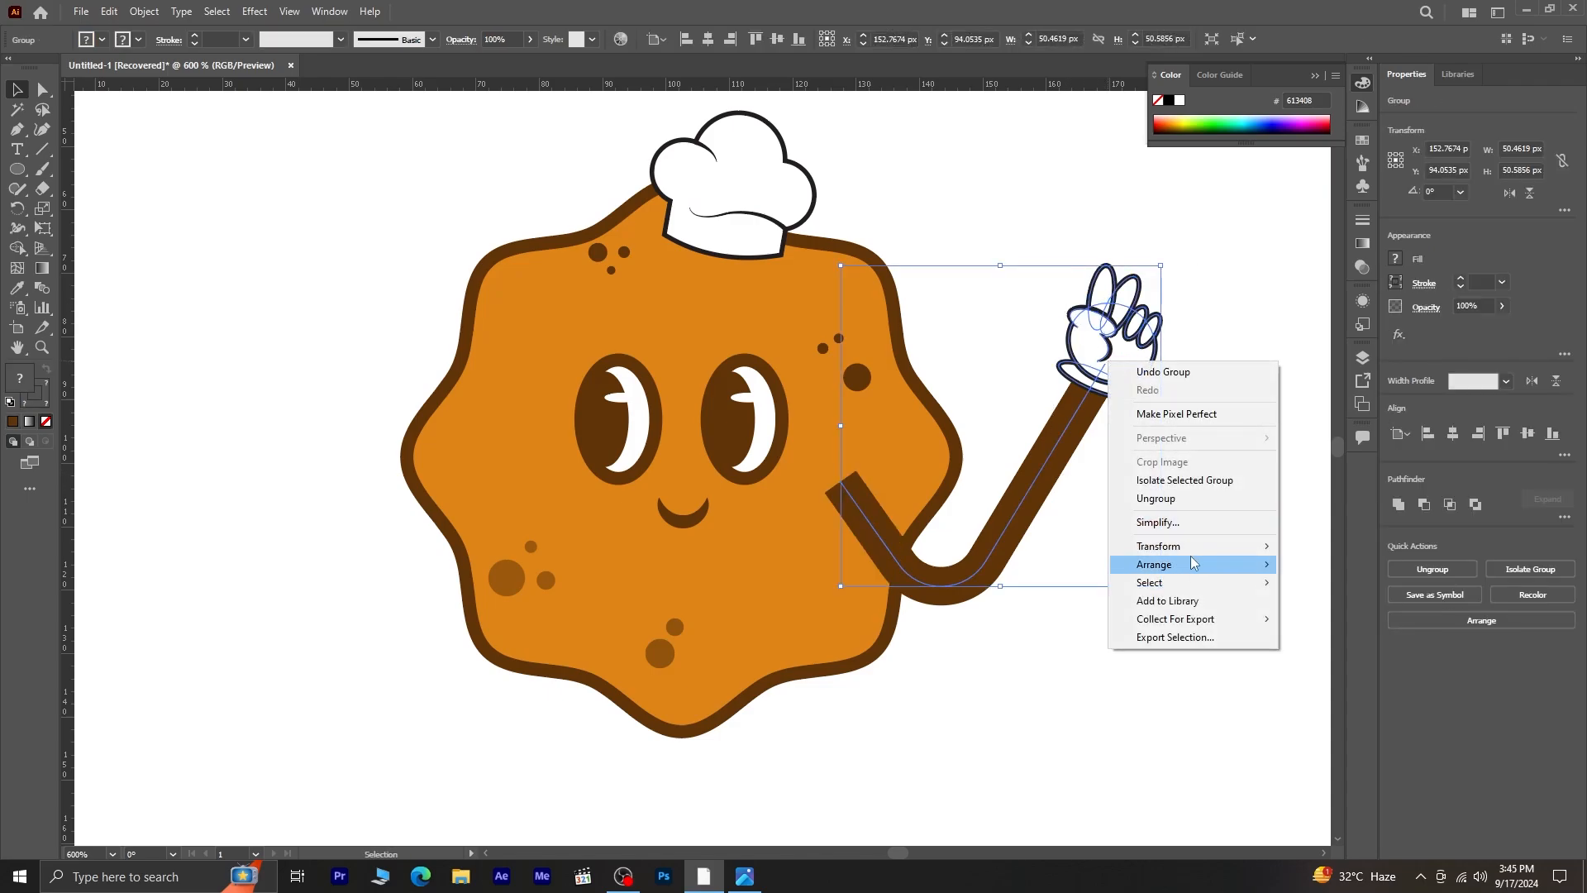
mouse_move(1197, 548)
click(1323, 603)
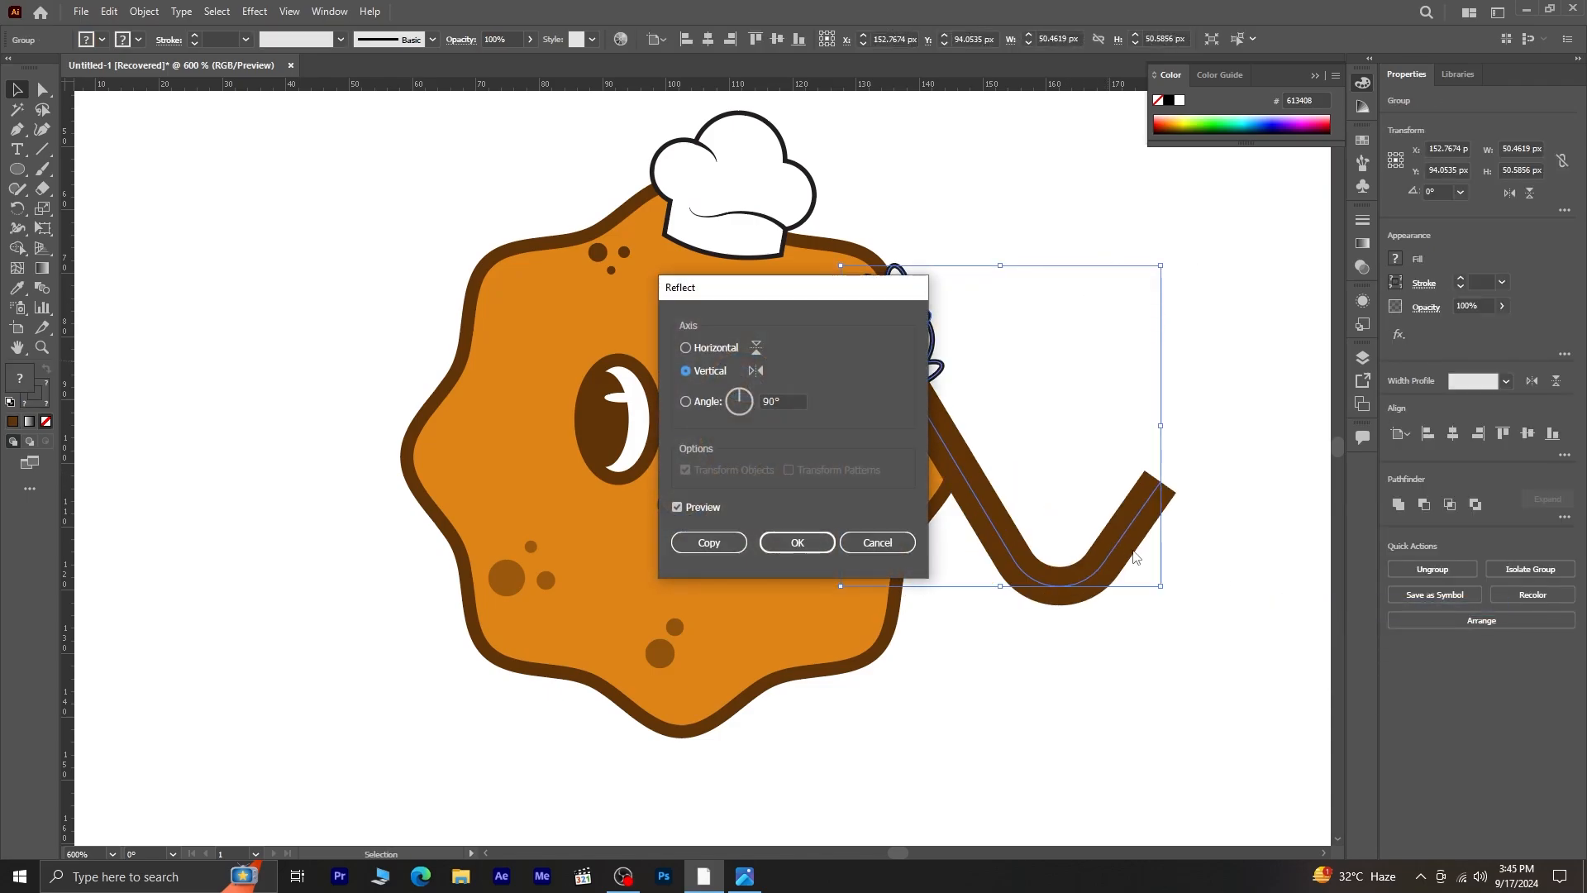
click(708, 543)
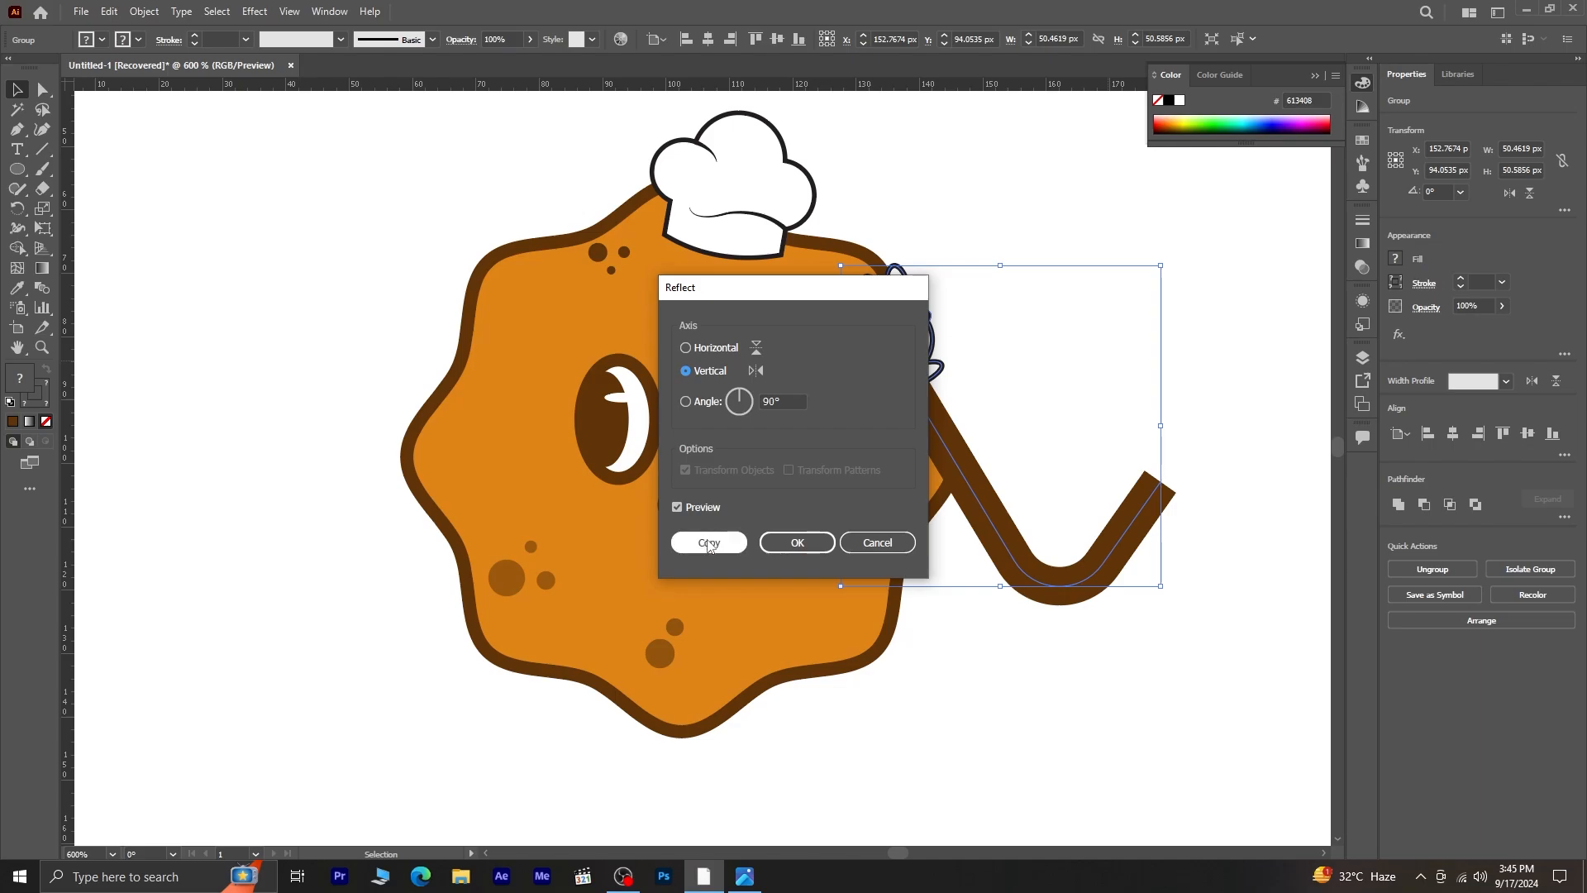
click(709, 543)
- Move the mirrored arm to the body's left side and send both arm groups behind the body
drag(1019, 568, 415, 534)
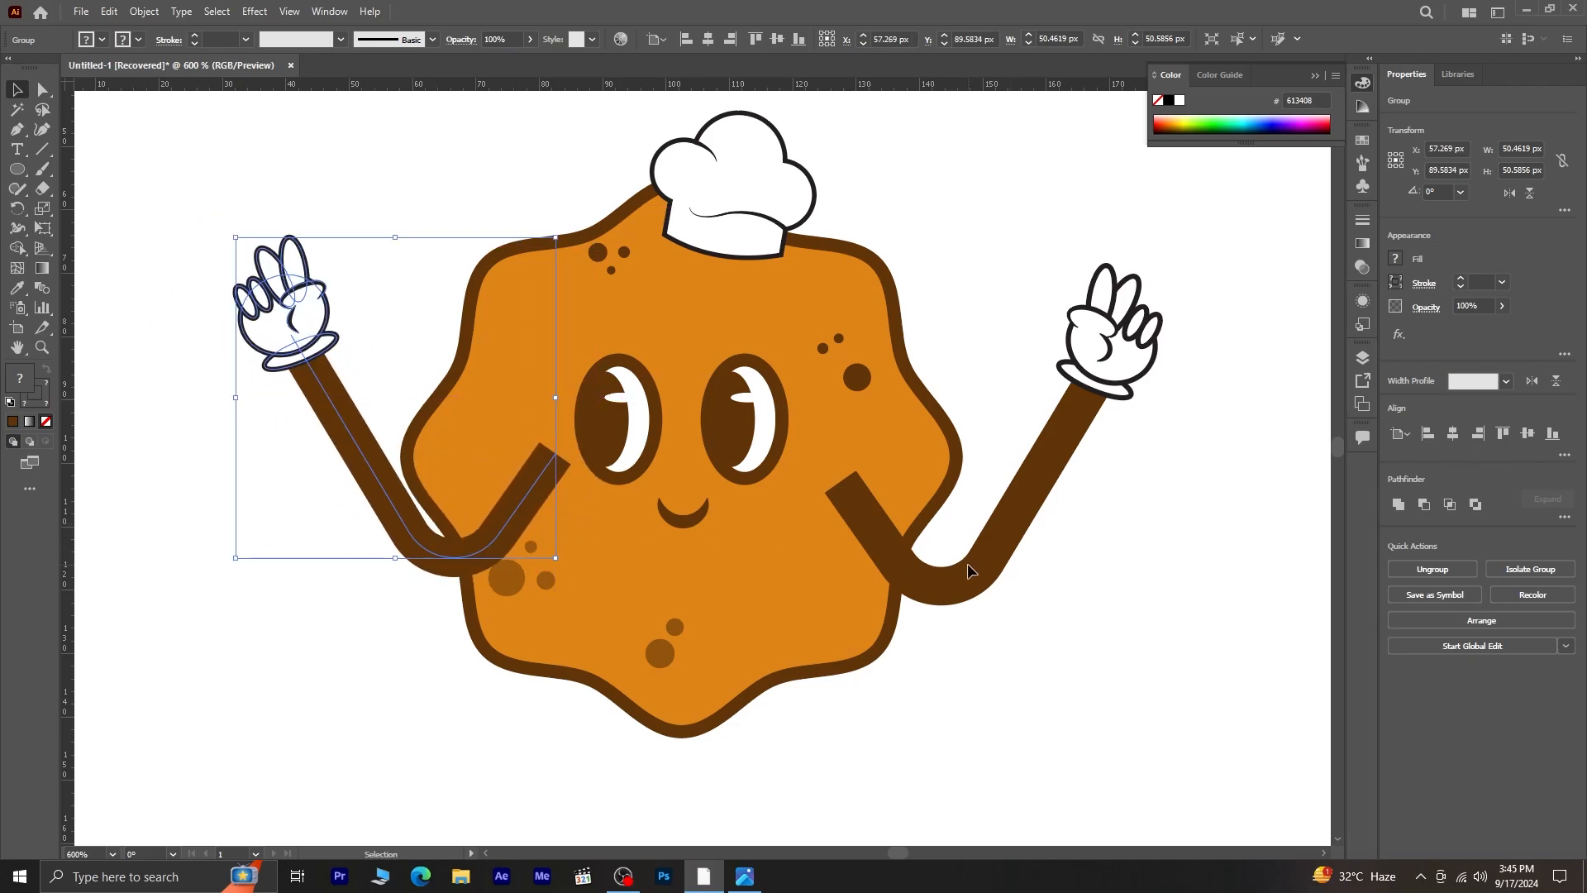
click(1076, 452)
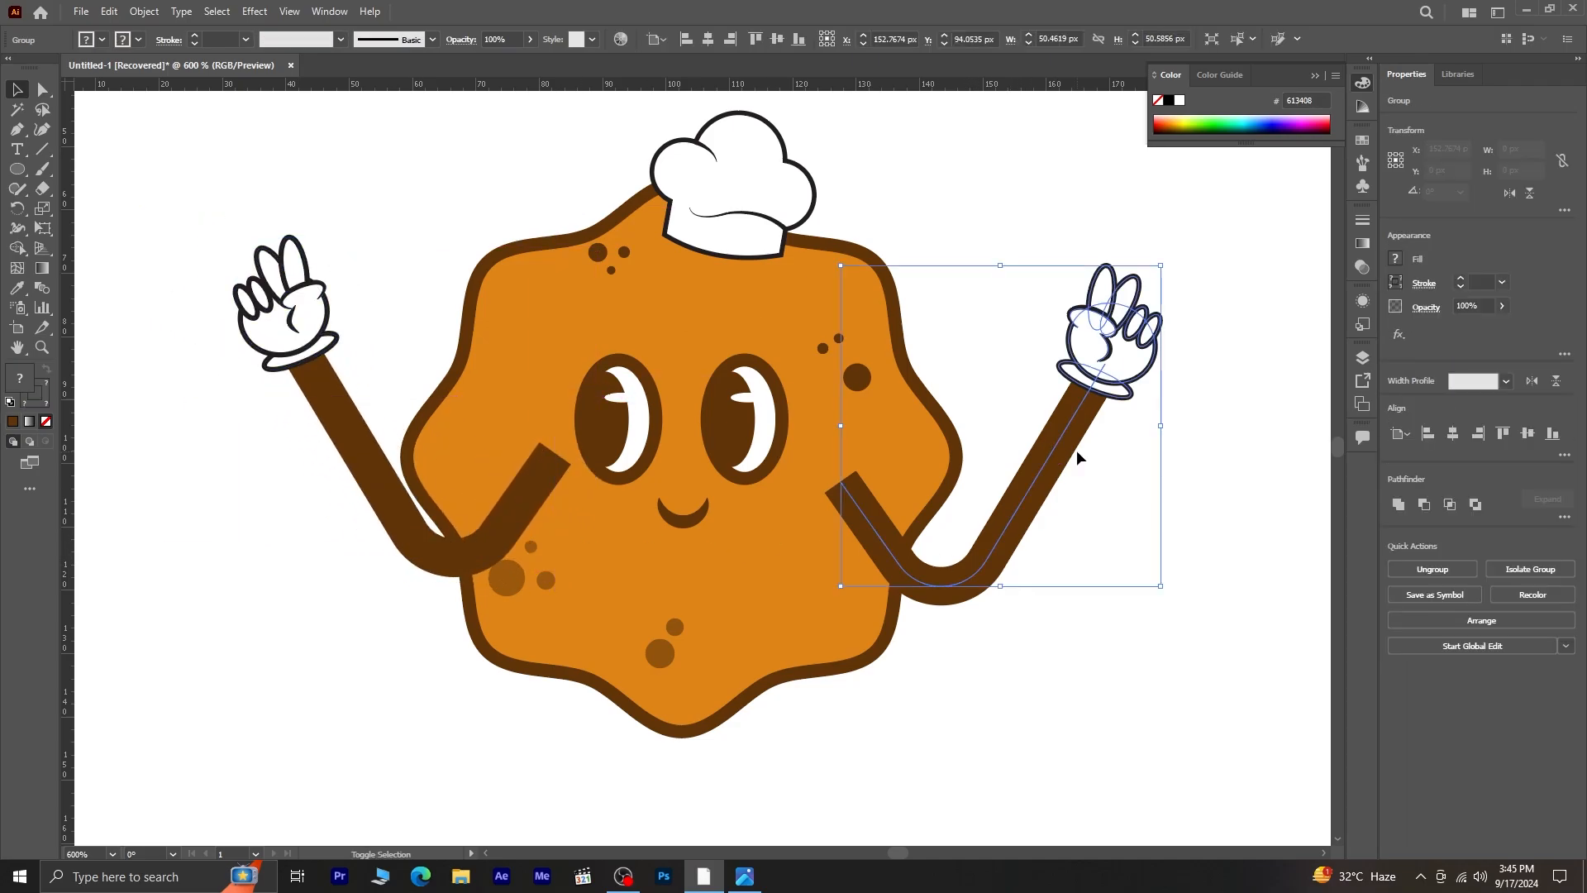
shift+click(253, 320)
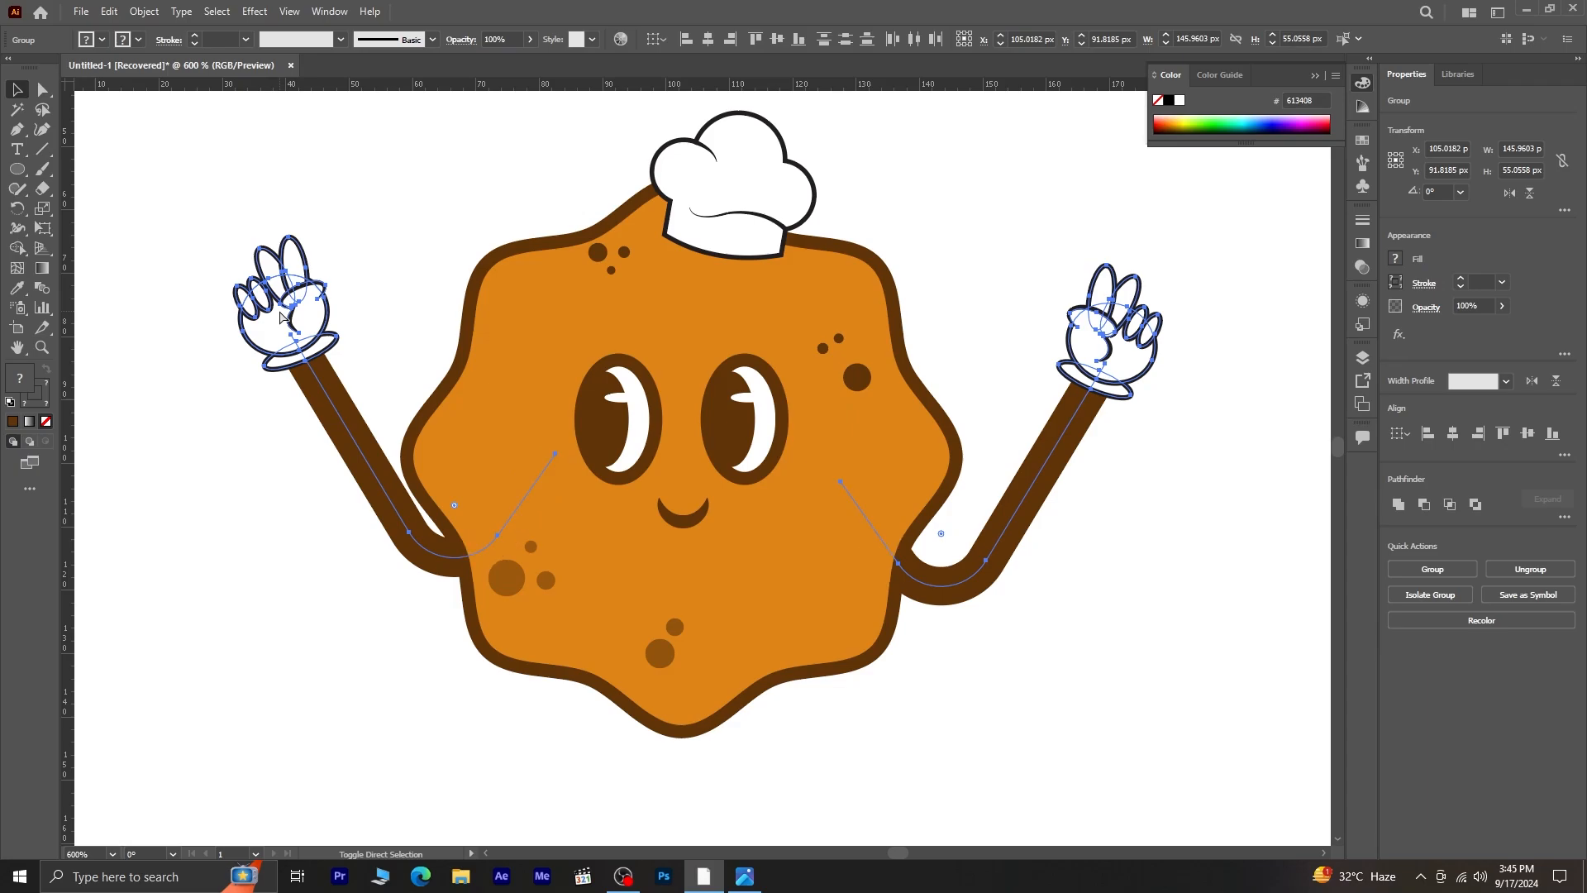
click(334, 616)
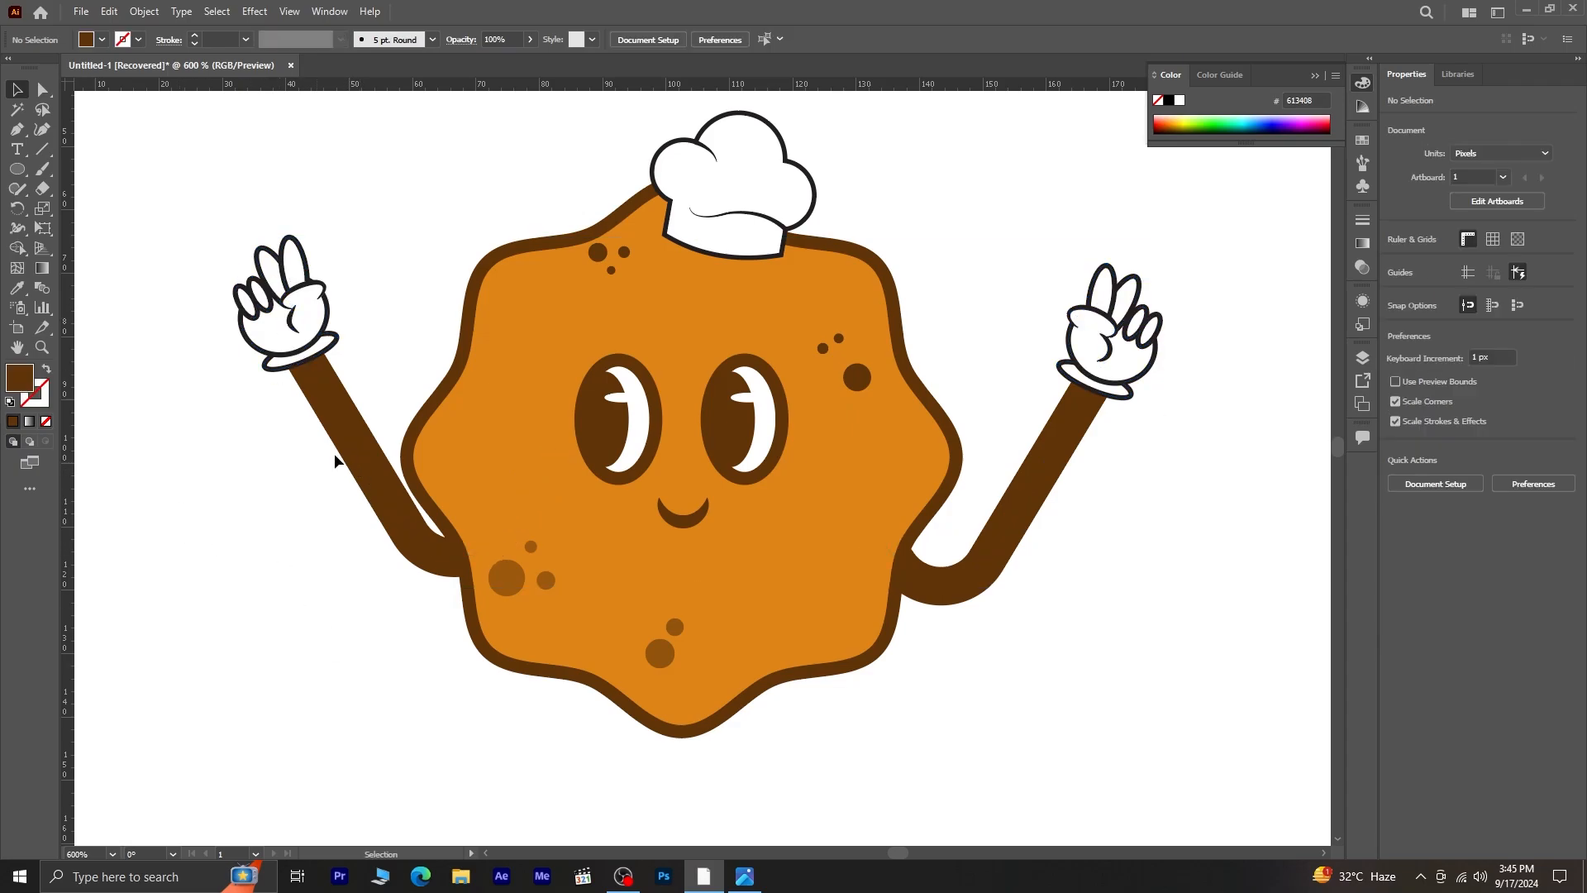
- Raise the arm on the body's left side and tilt the right-side arm slightly clockwise, repositioning it against the body's lower right edge
drag(297, 322, 336, 194)
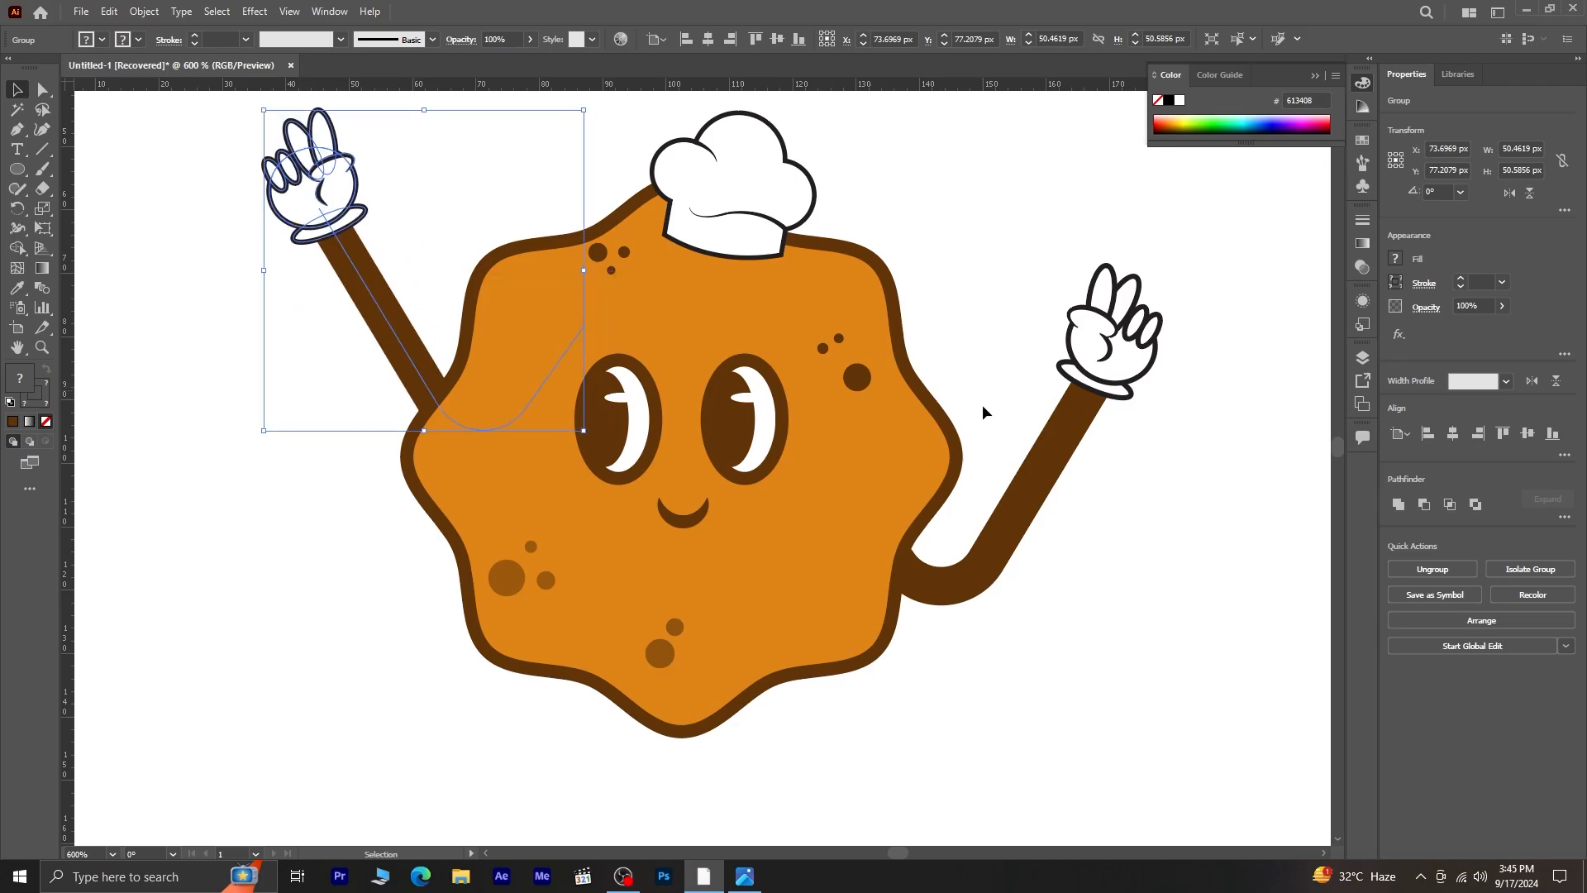
drag(1128, 346, 1105, 311)
mouse_move(1153, 234)
mouse_down()
mouse_move(1169, 255)
mouse_move(1164, 241)
mouse_up()
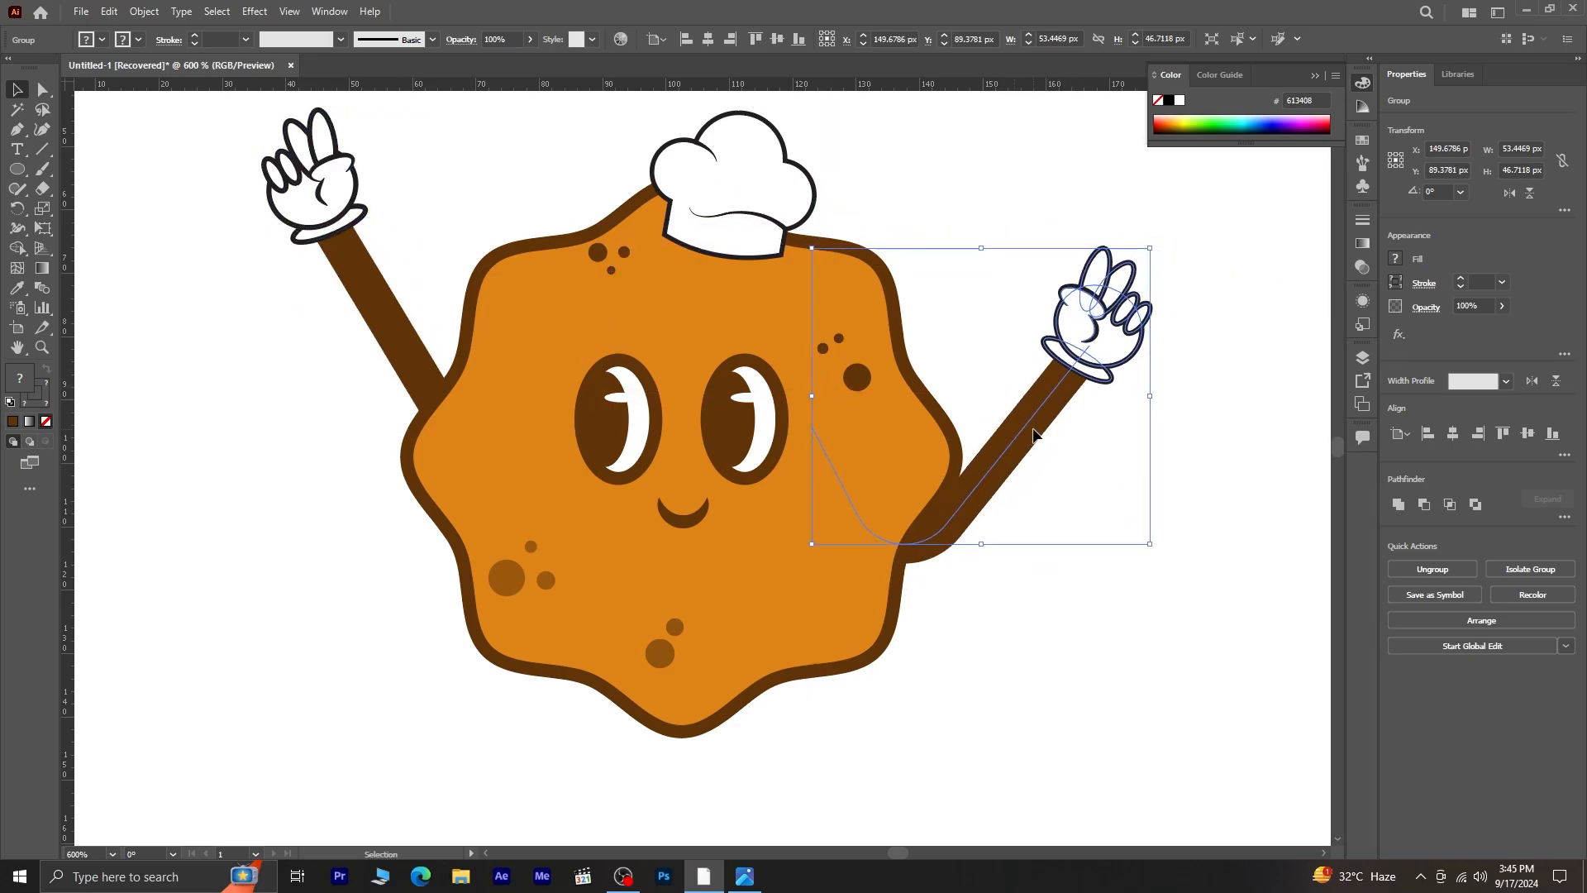
click(1038, 443)
drag(1025, 427, 1054, 461)
- Enlarge the chef's hat to about 31 by 28 px and reposition it on top of the cookie's body
click(806, 178)
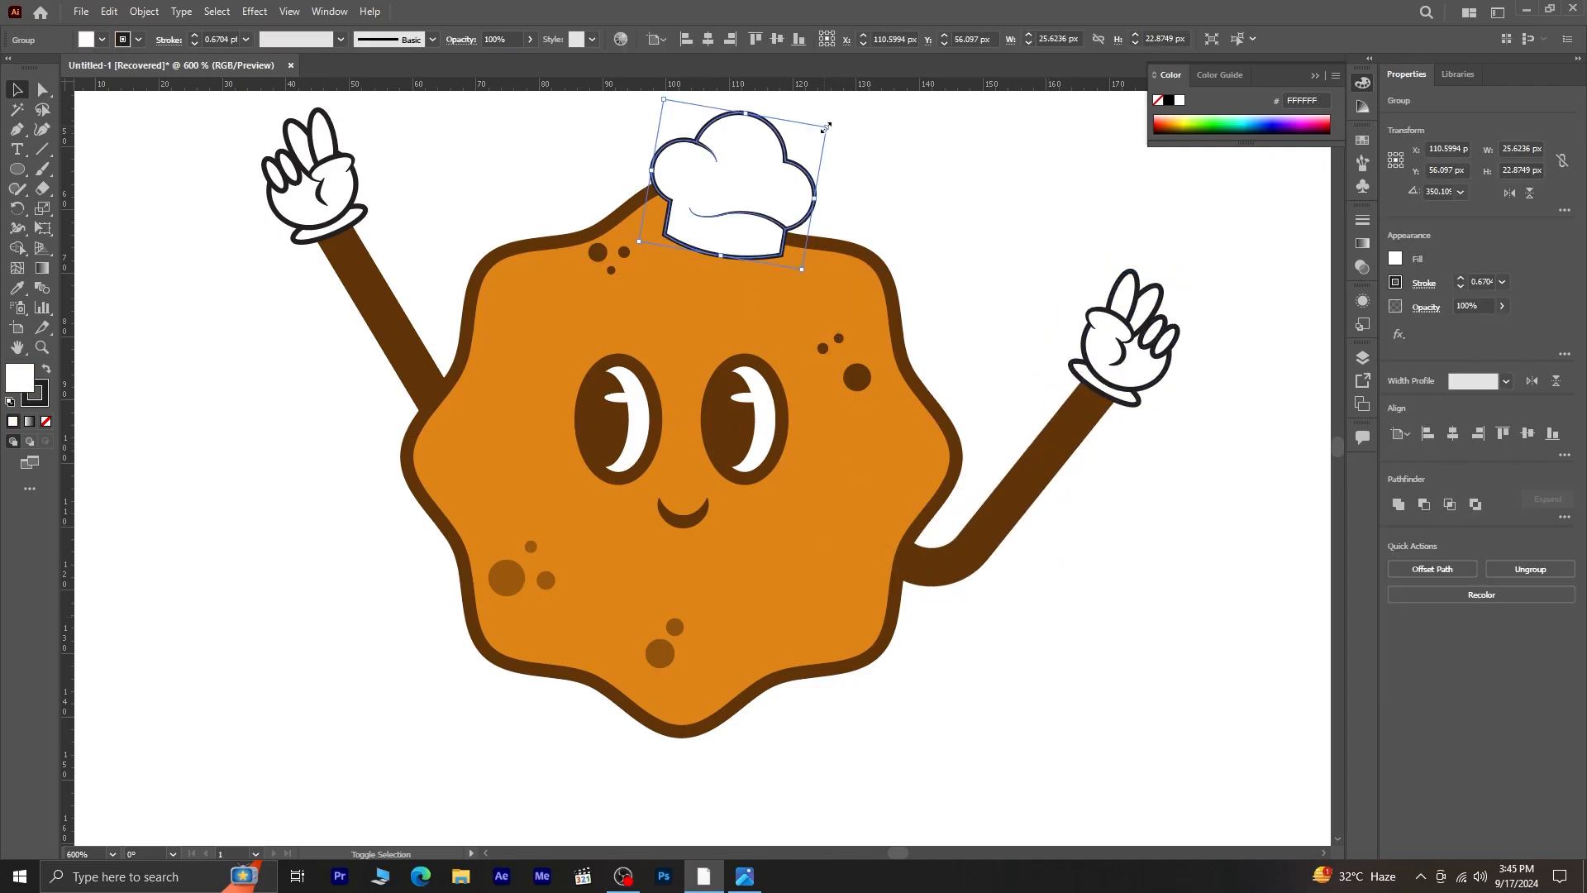
drag(828, 126, 900, 99)
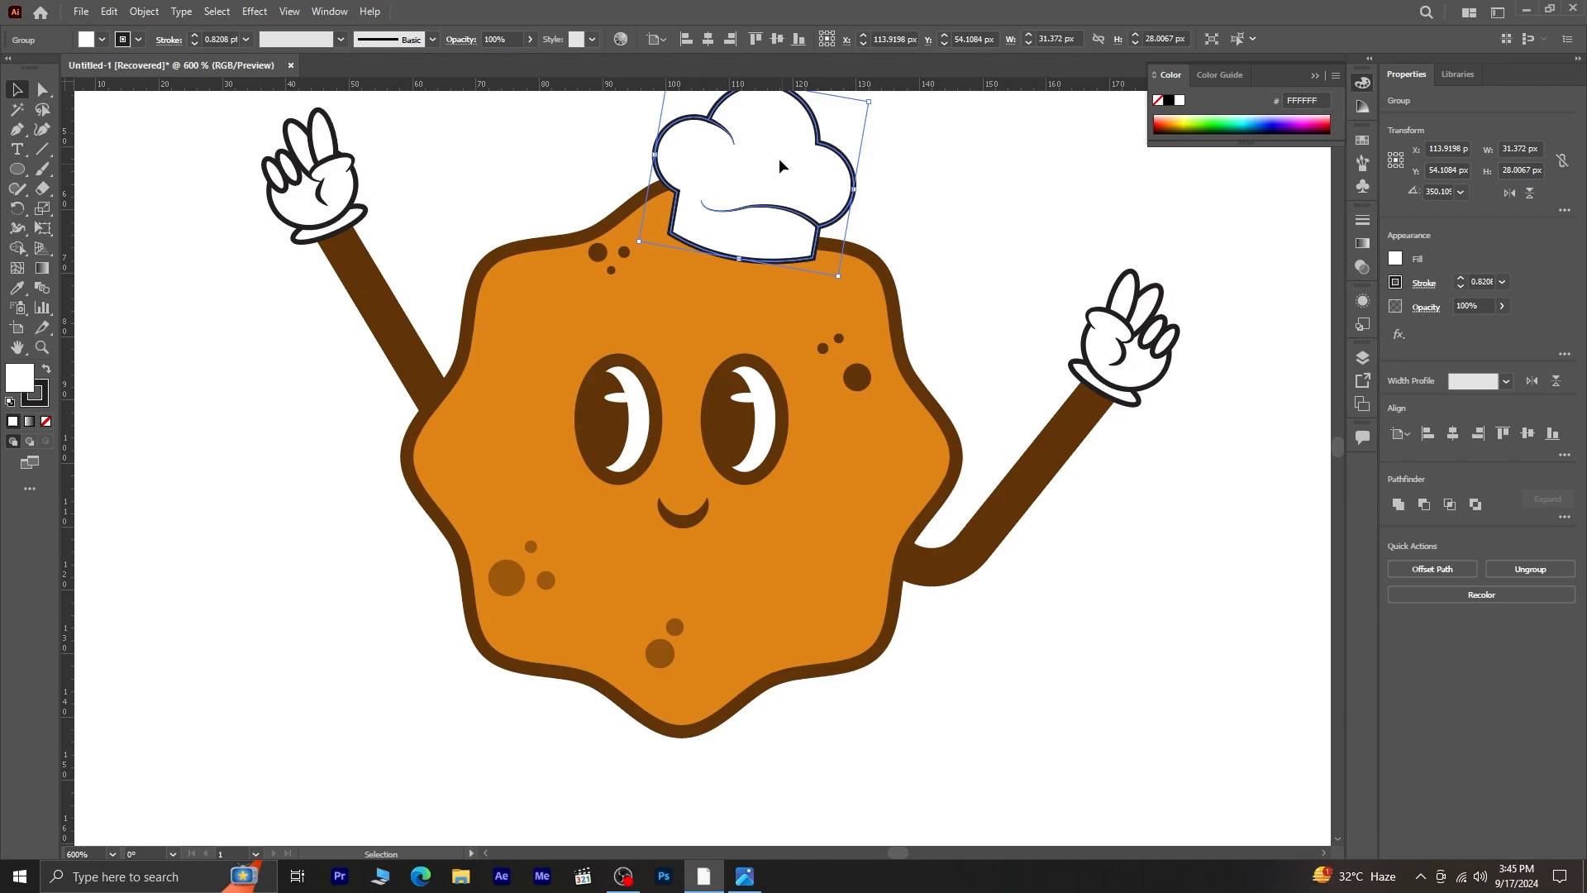
drag(779, 160, 773, 144)
click(1020, 276)
scroll(998, 295, down, 2)
scroll(983, 466, up, 2)
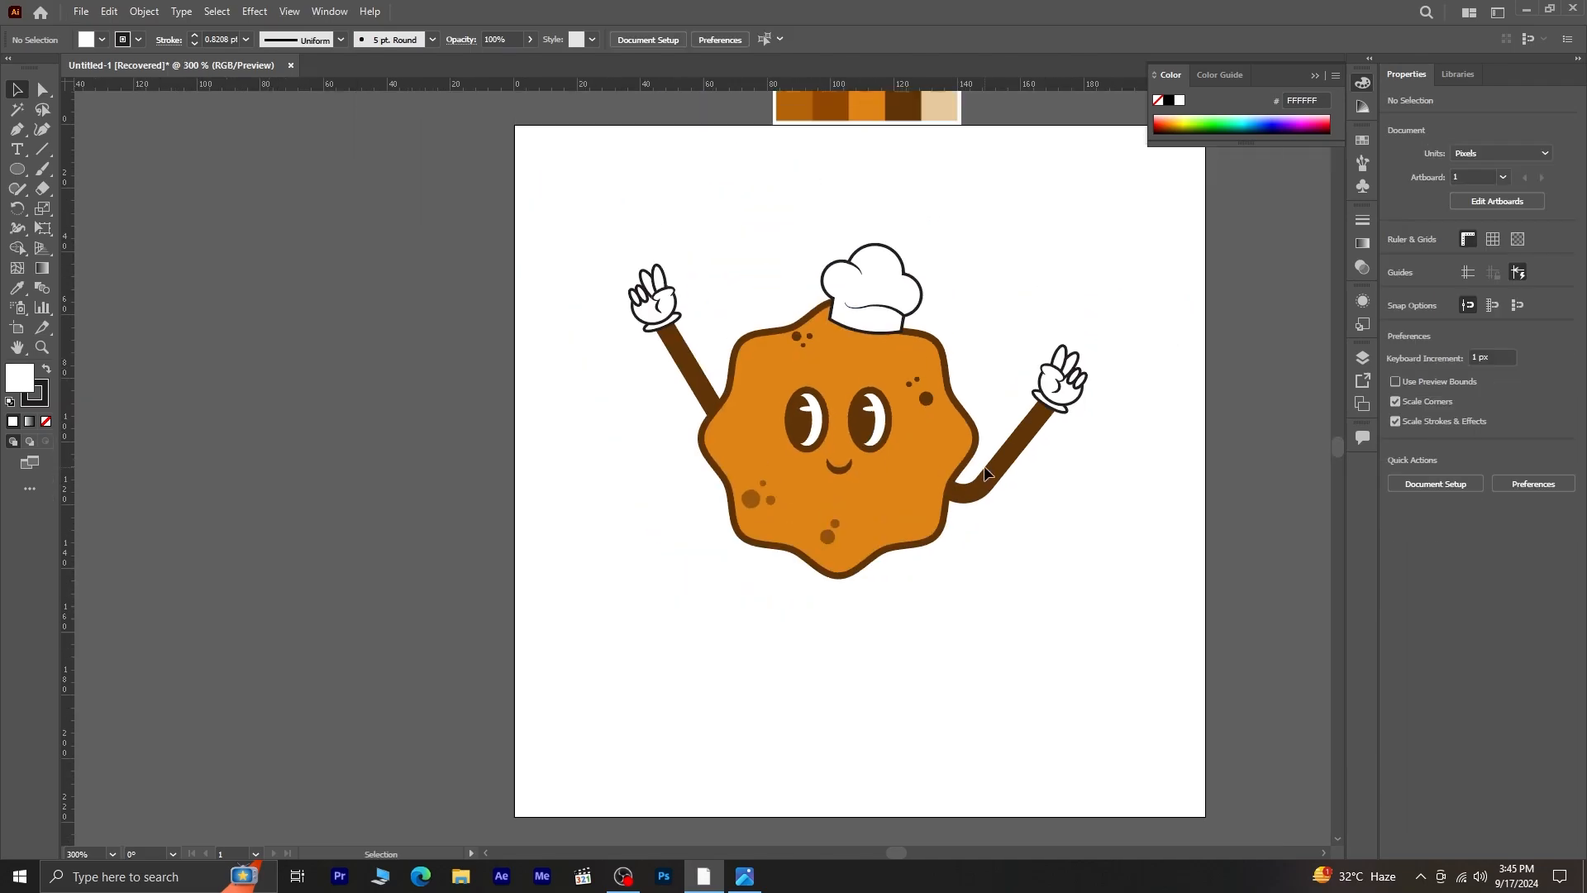
- Group the cookie's body, face, dots, hat and both arms into one character
scroll(985, 473, up, 1)
drag(601, 278, 1153, 636)
key(a)
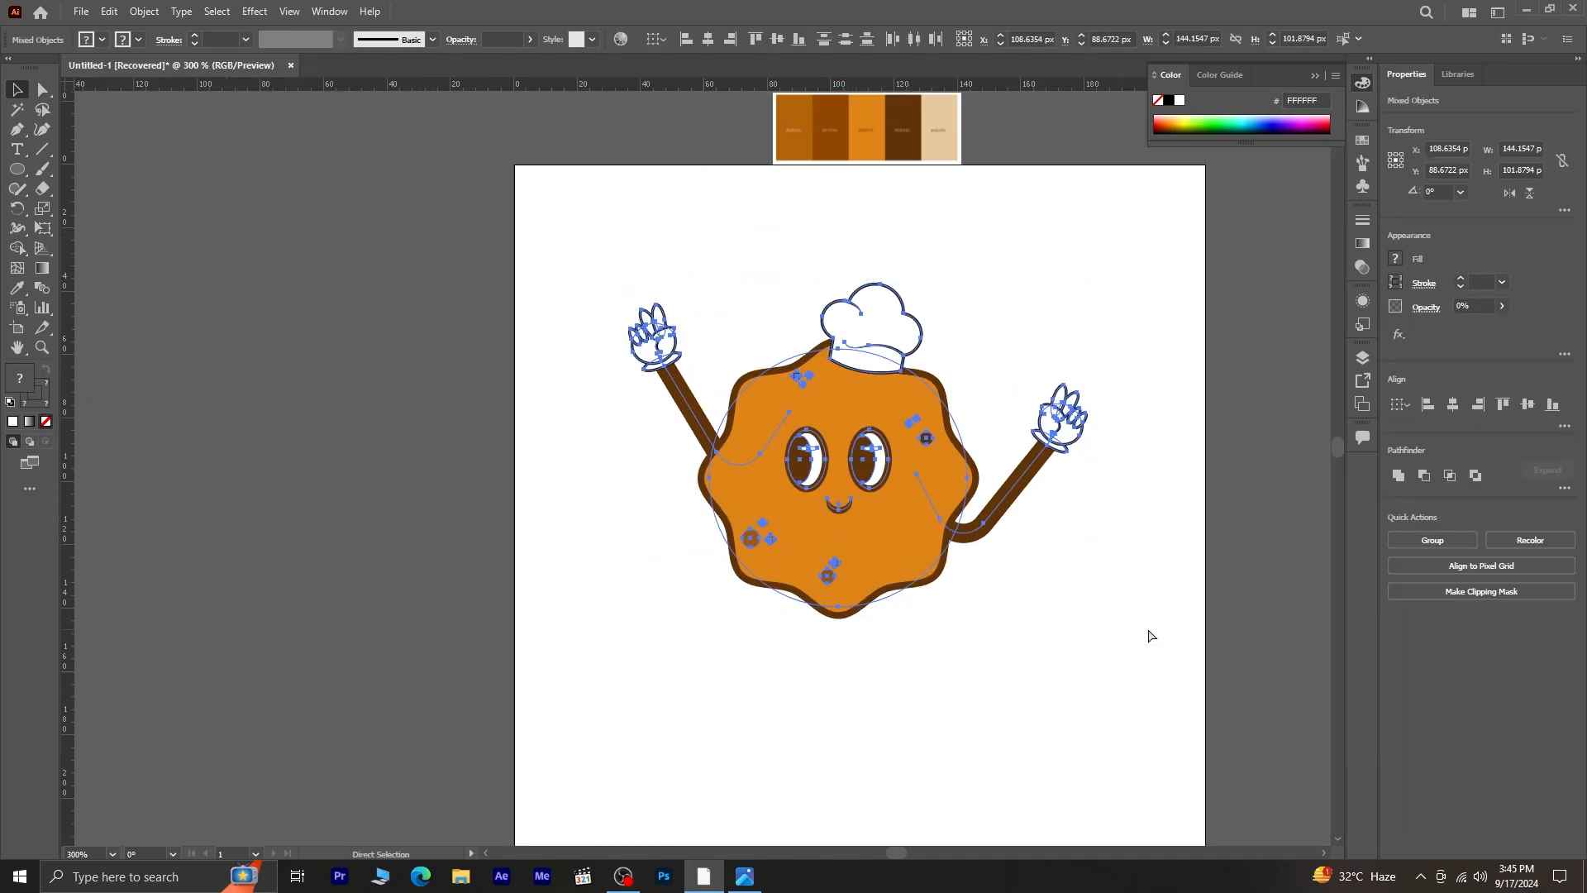
key(v)
click(1025, 602)
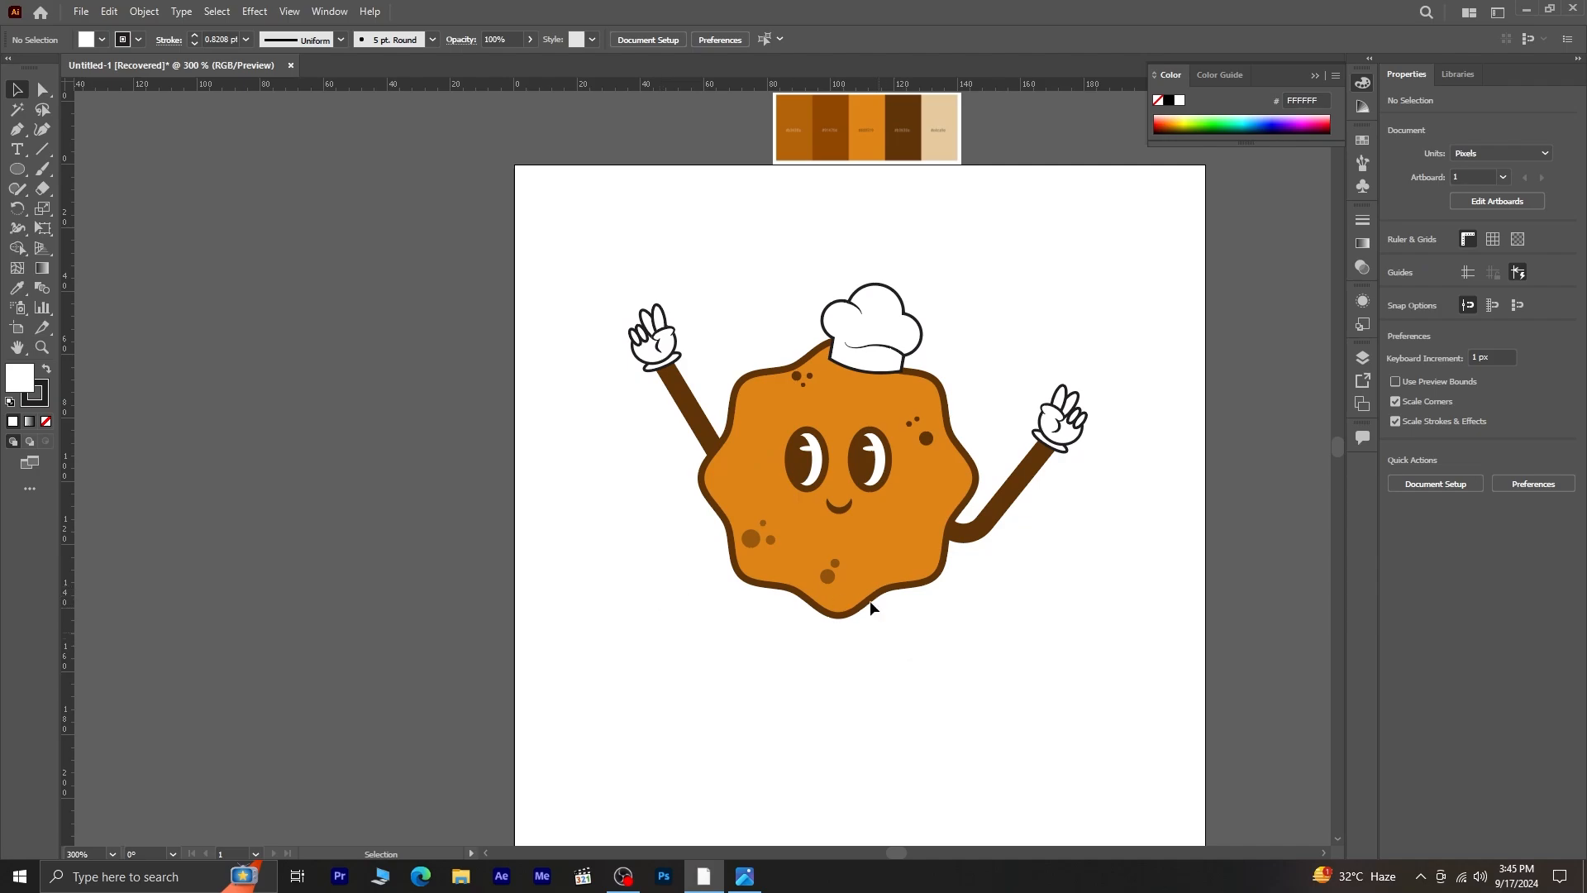
- Scale the character group down to about 80 by 57 px and place it in the artboard's upper right area
drag(871, 607, 938, 573)
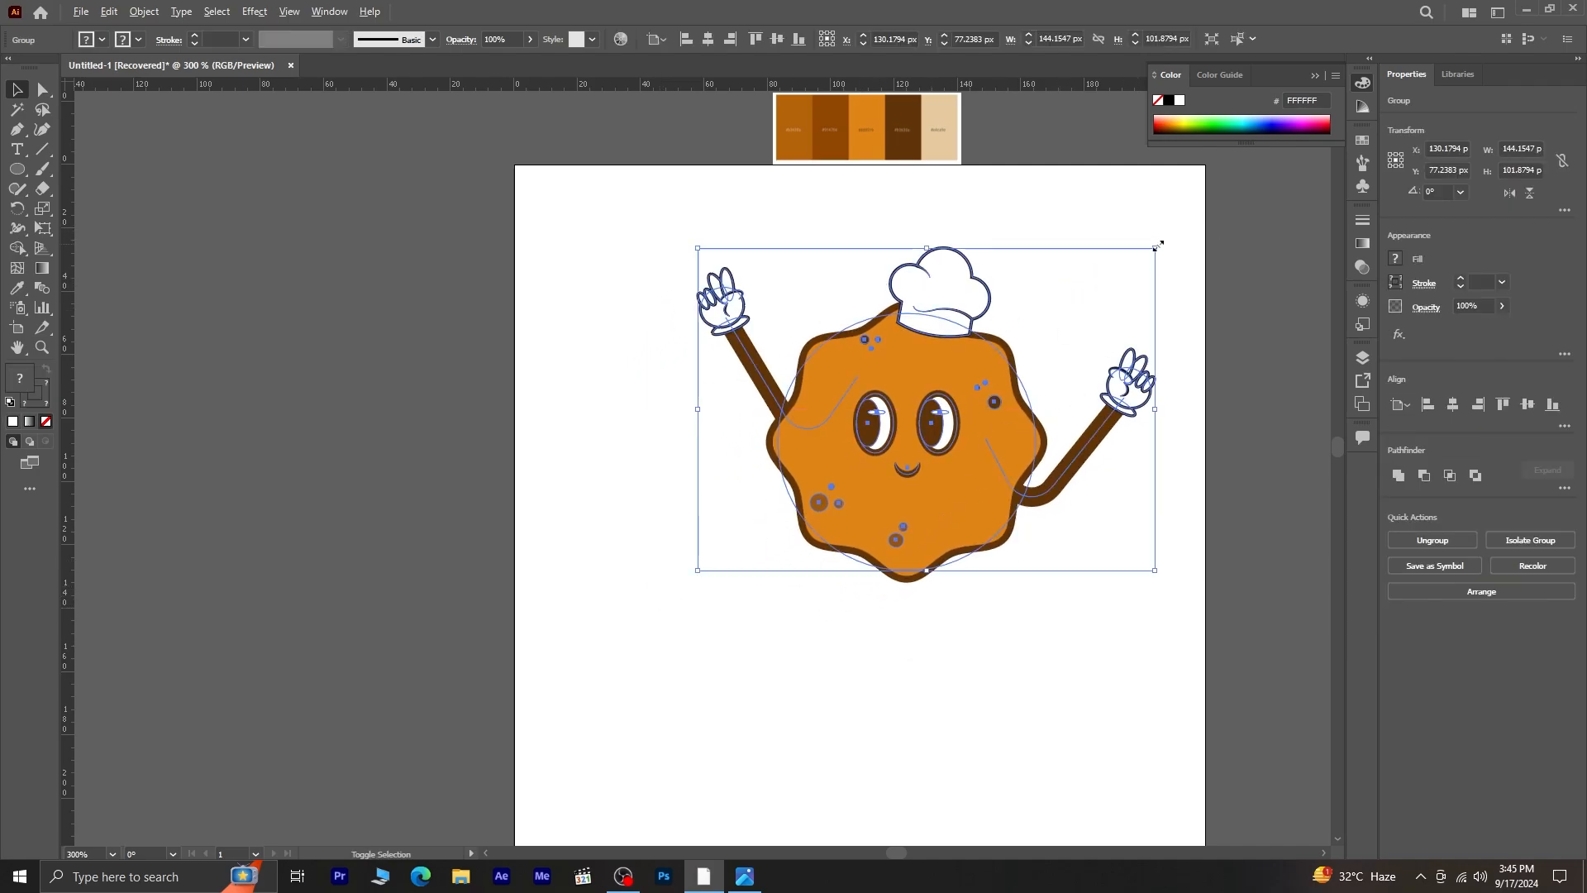
drag(1158, 245, 1055, 326)
drag(962, 410, 1040, 335)
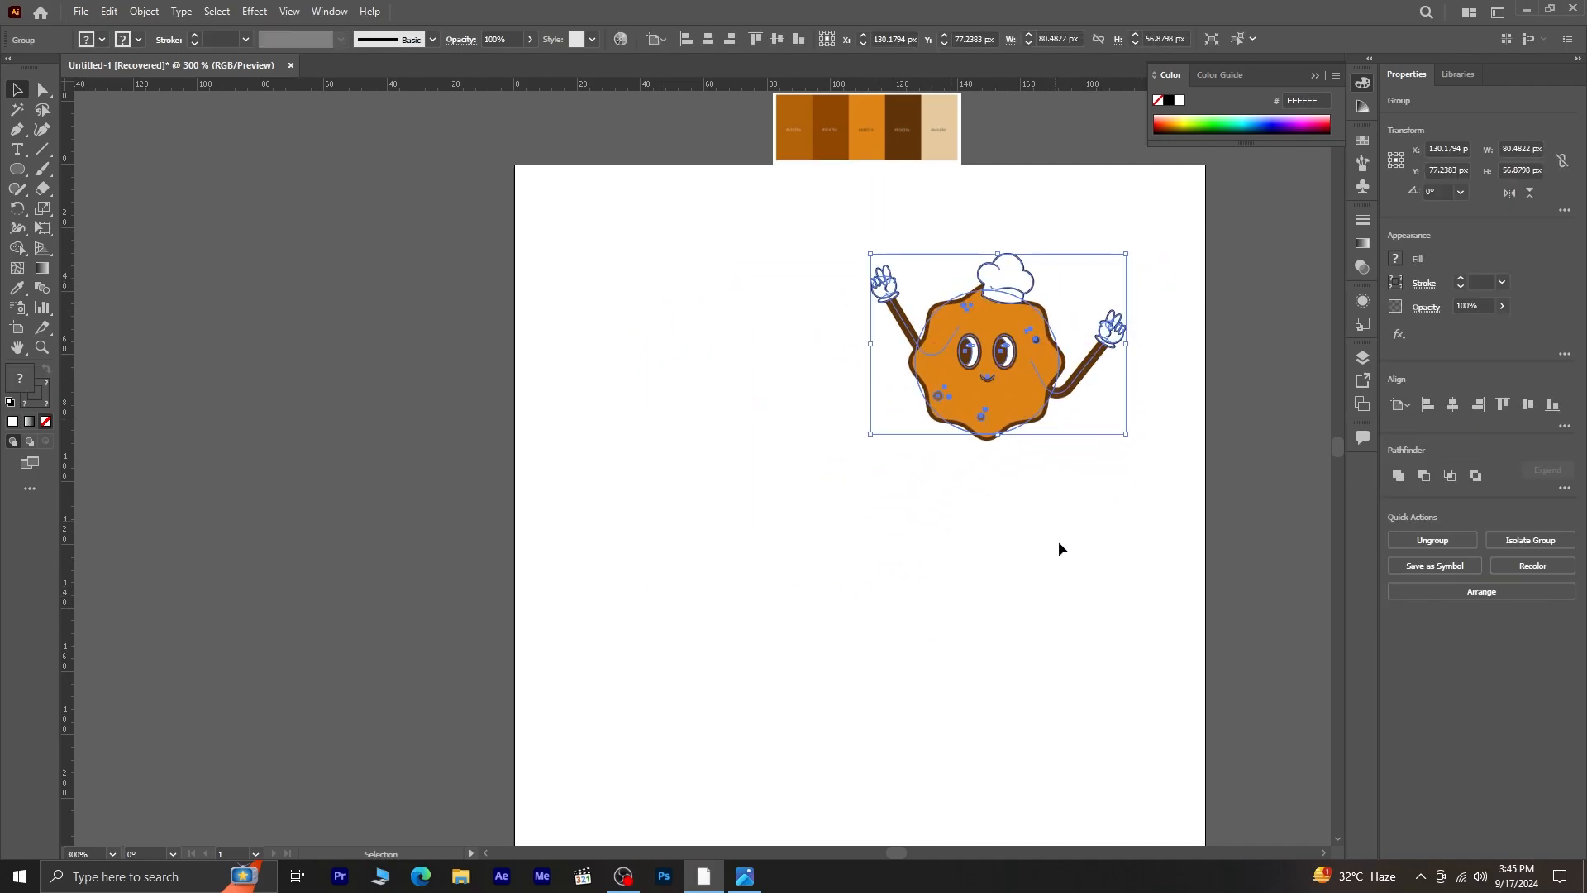
click(1098, 595)
drag(1033, 580, 824, 537)
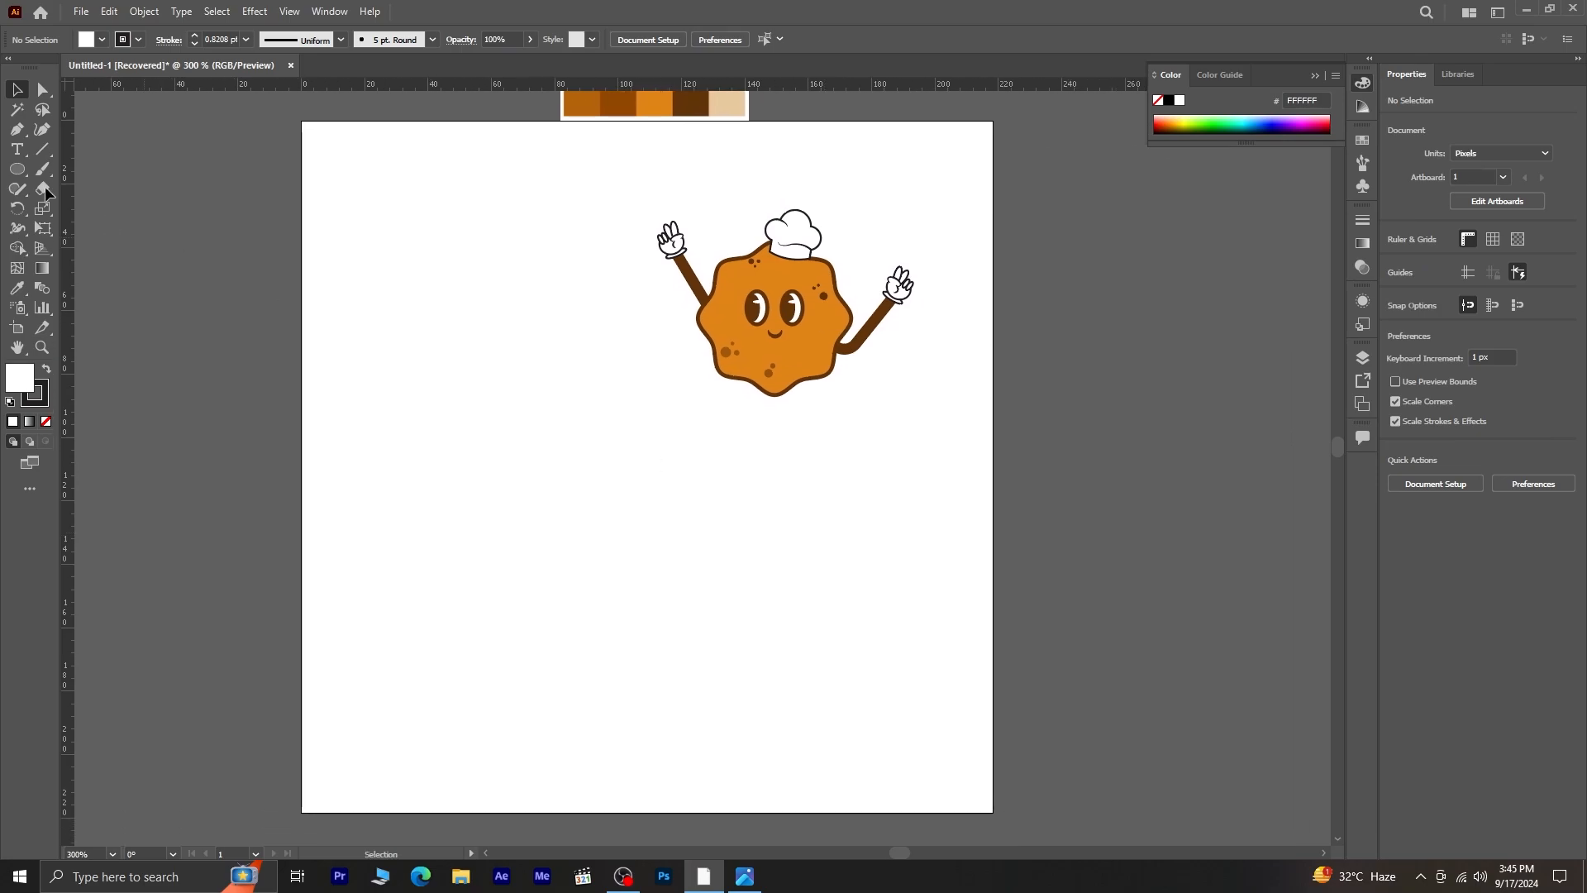
- Add a point text reading "sweet" on the artboard to the left of the character
click(16, 150)
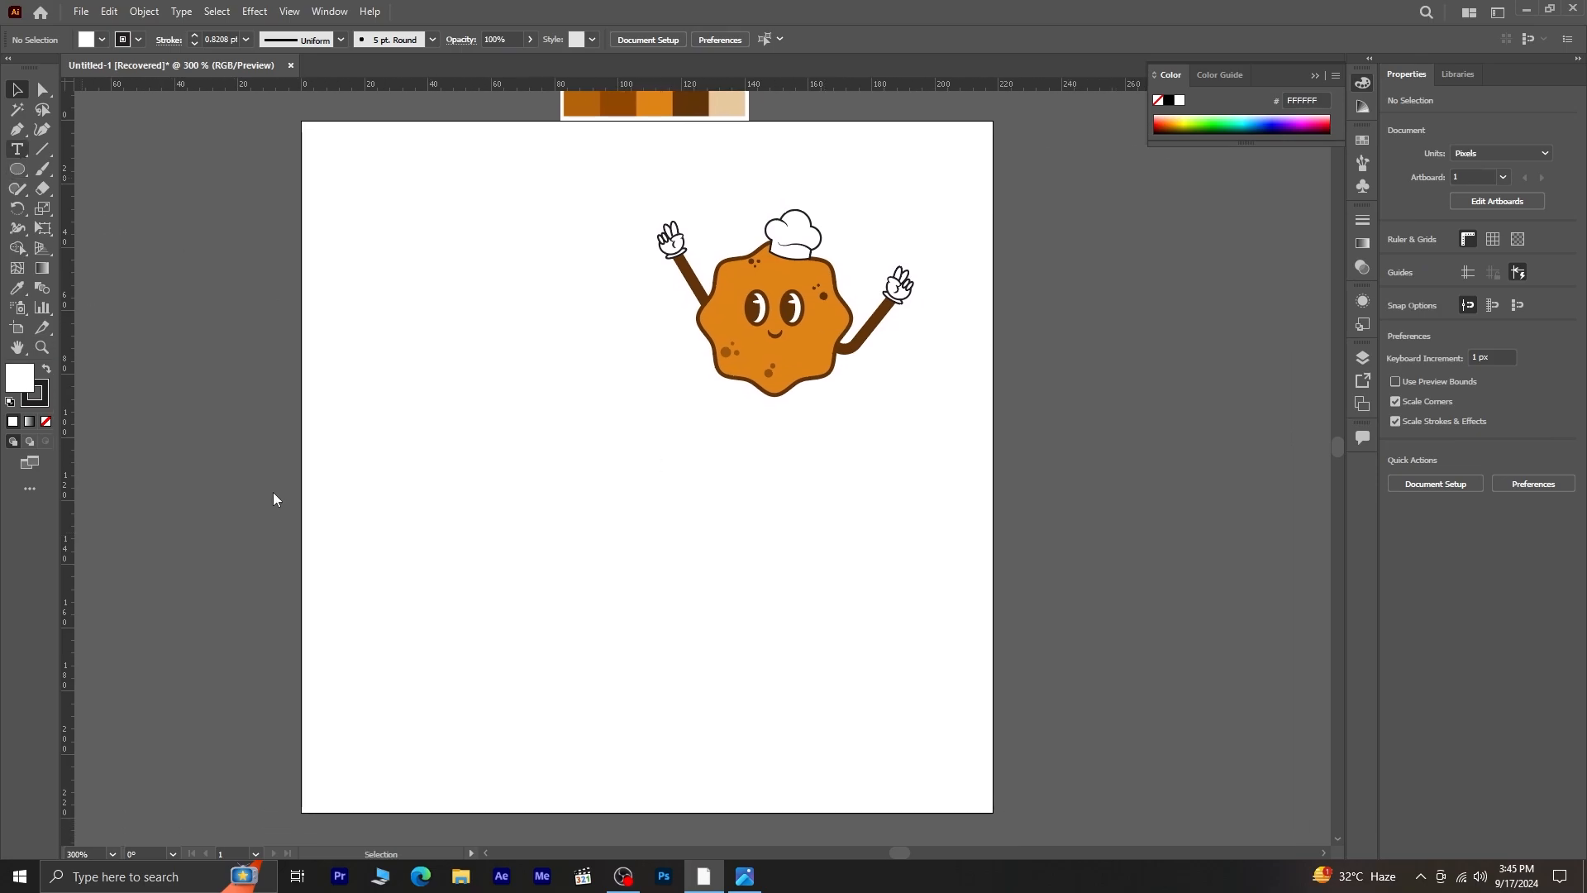
click(461, 386)
text(sw)
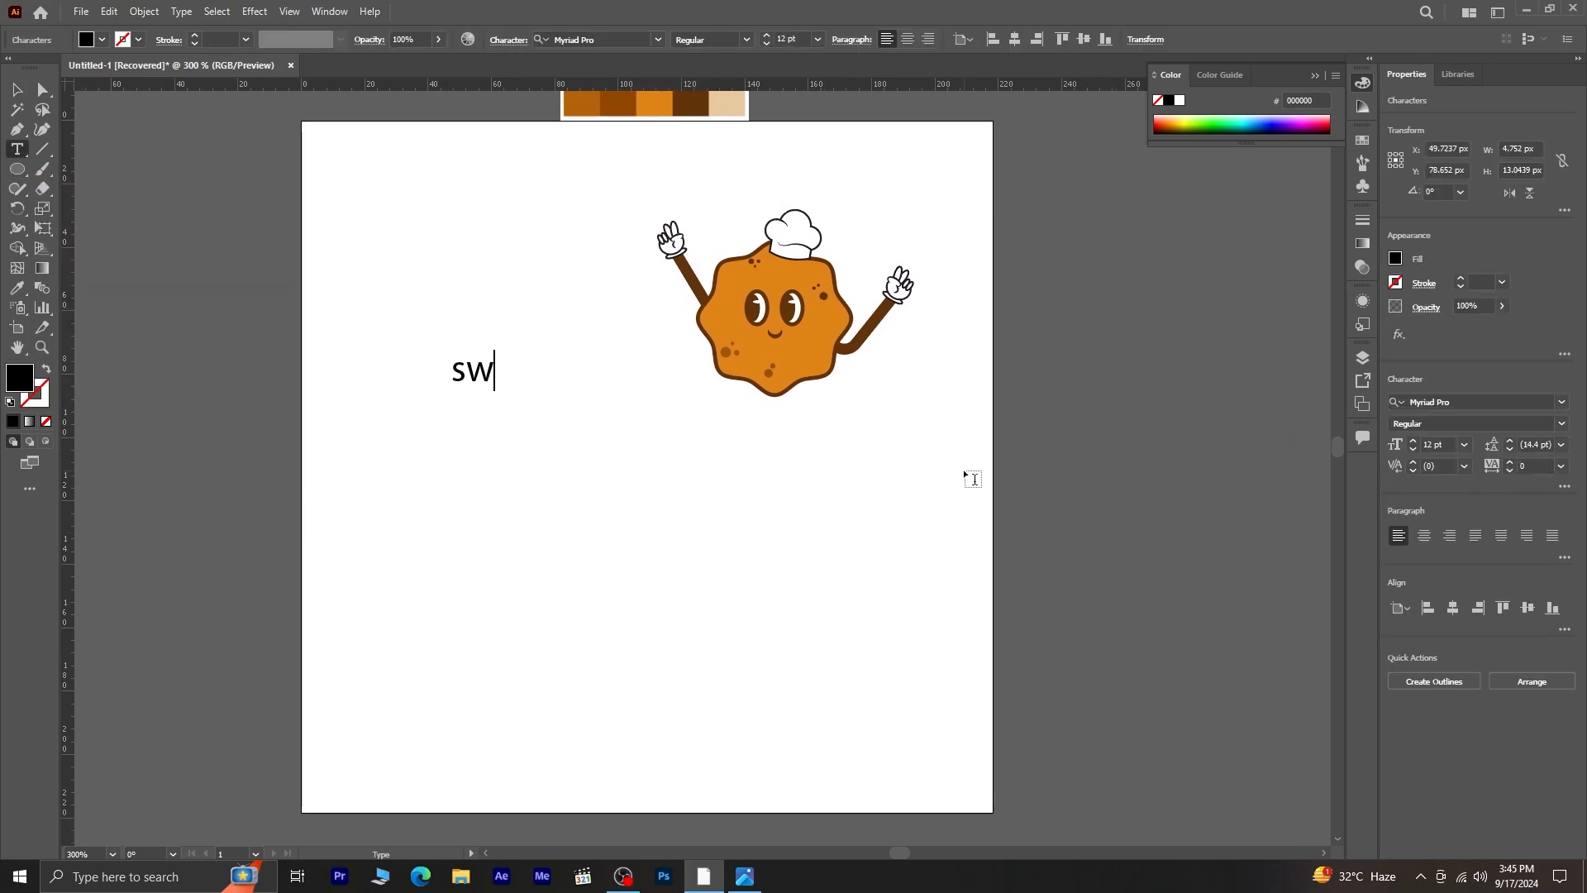
text(eet)
- Set the word "sweet" in the Bold Marker font with All Caps
drag(454, 369, 581, 369)
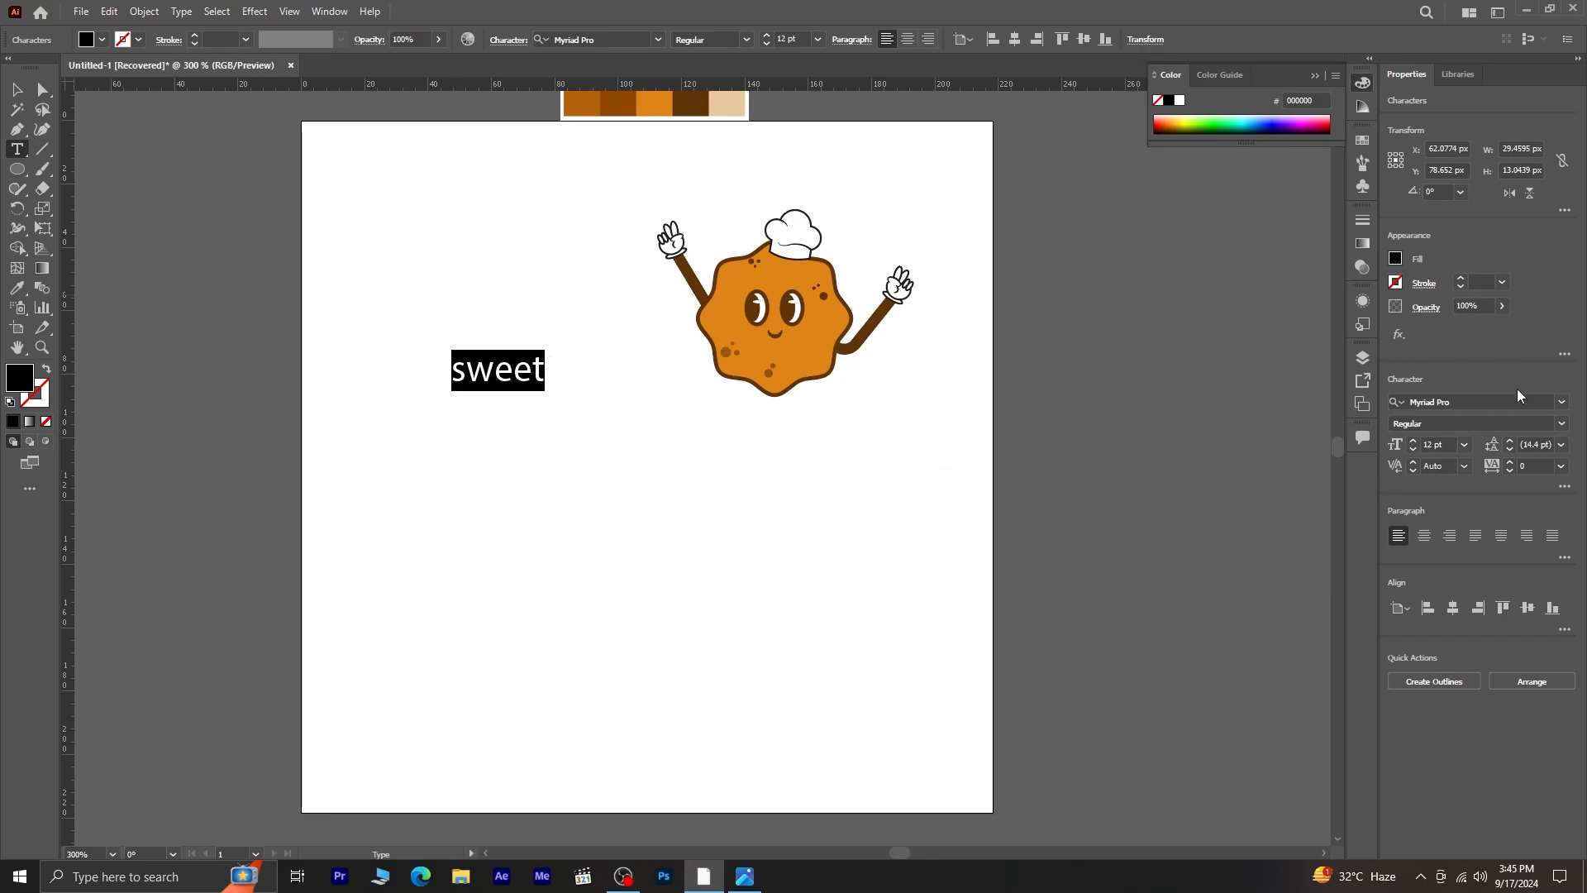
click(1562, 405)
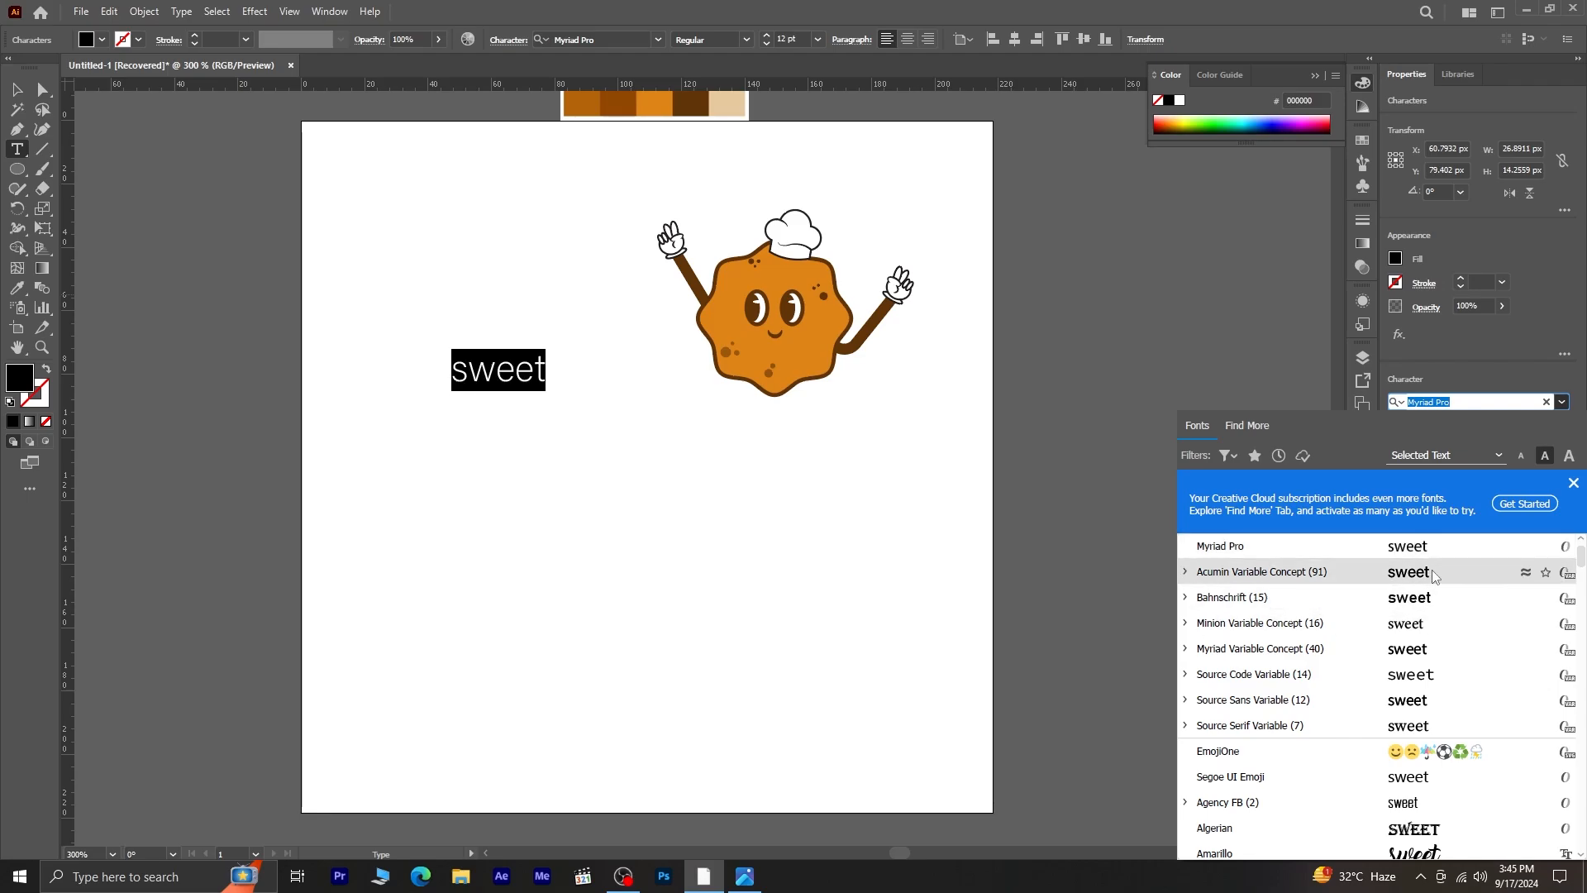
scroll(1434, 620, down, 2)
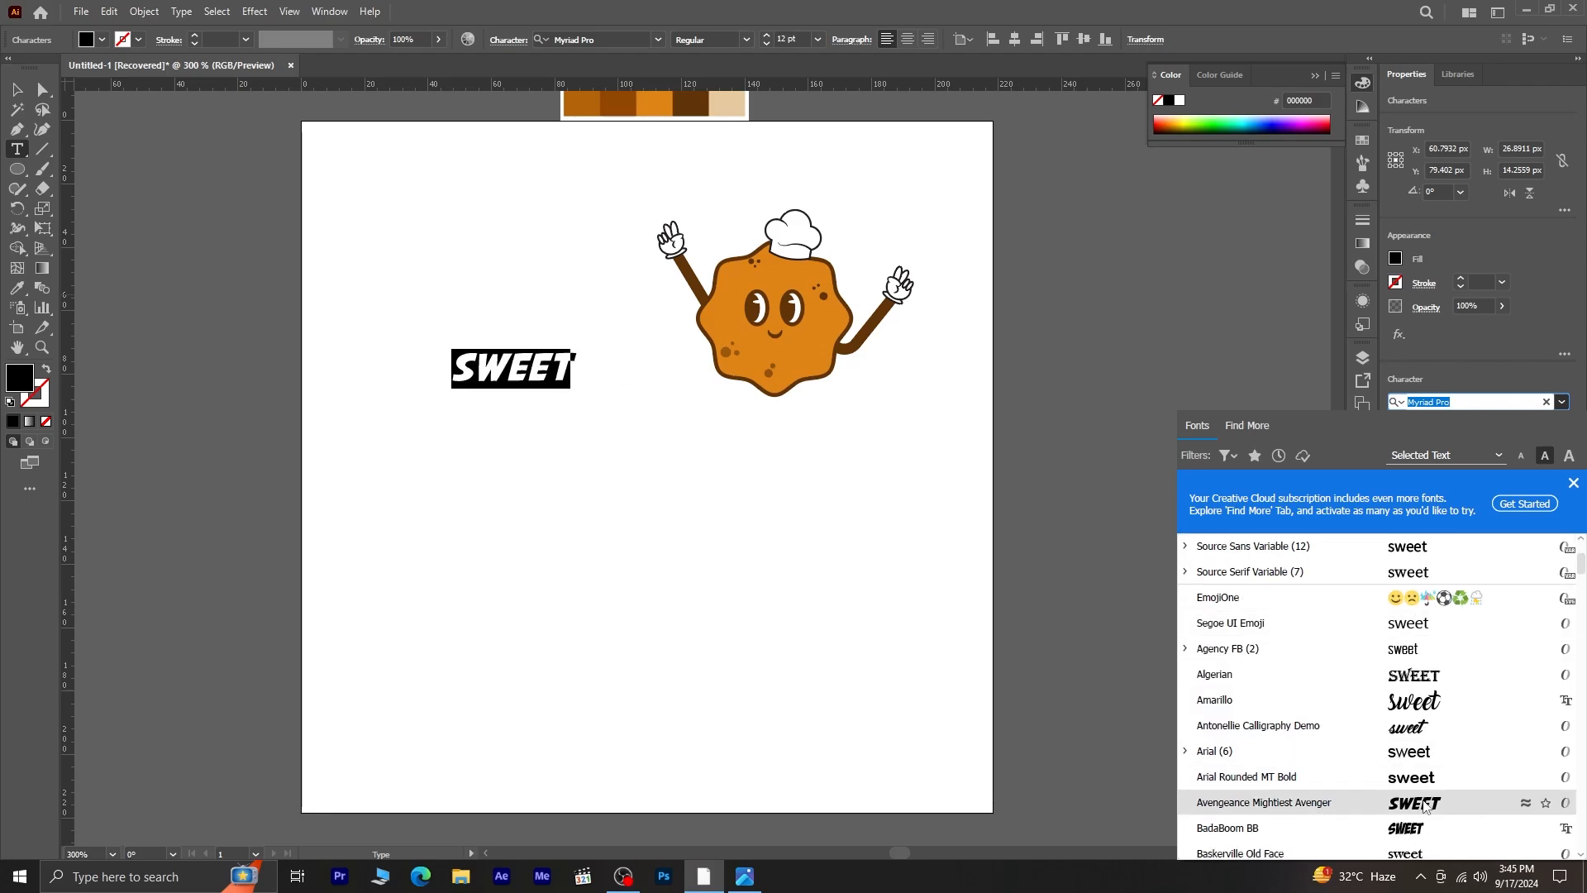
scroll(1425, 806, down, 4)
scroll(1415, 777, down, 3)
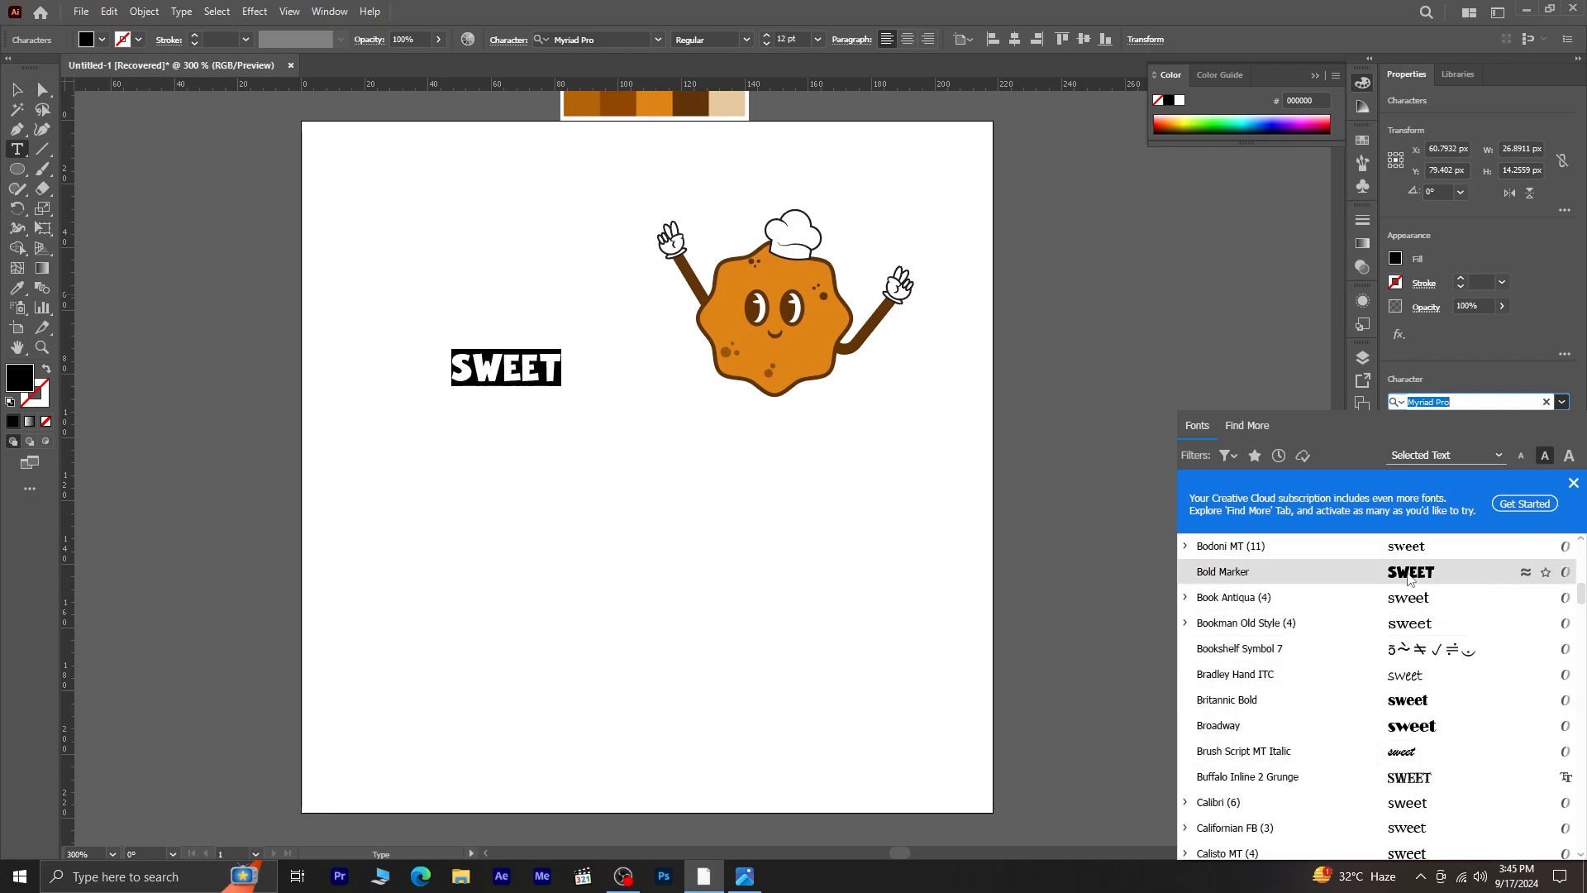
click(1411, 572)
click(1564, 487)
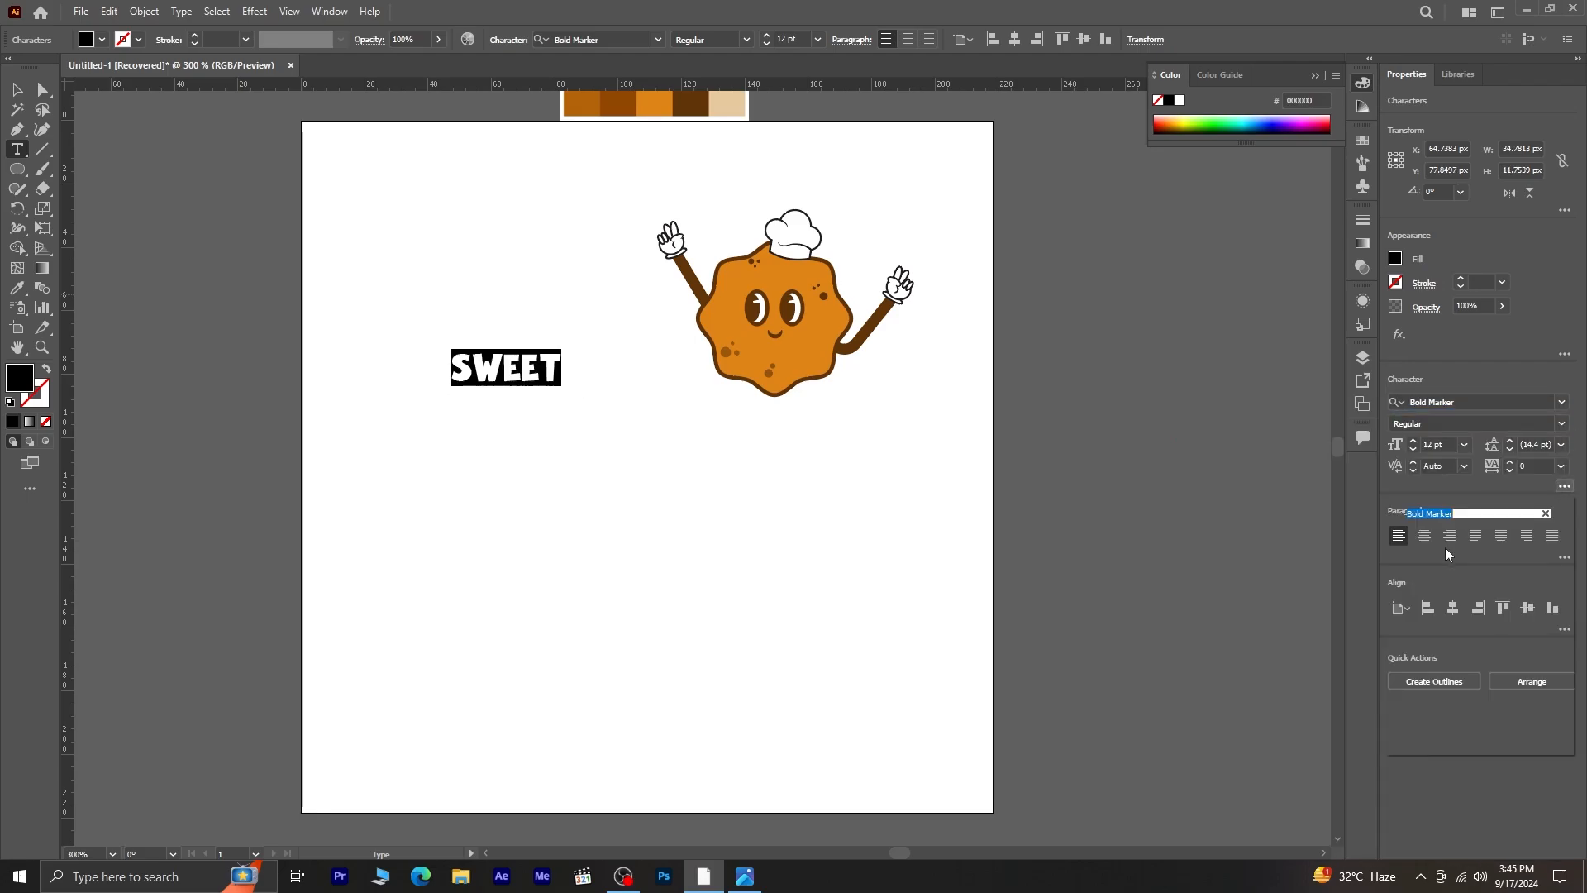
click(1397, 658)
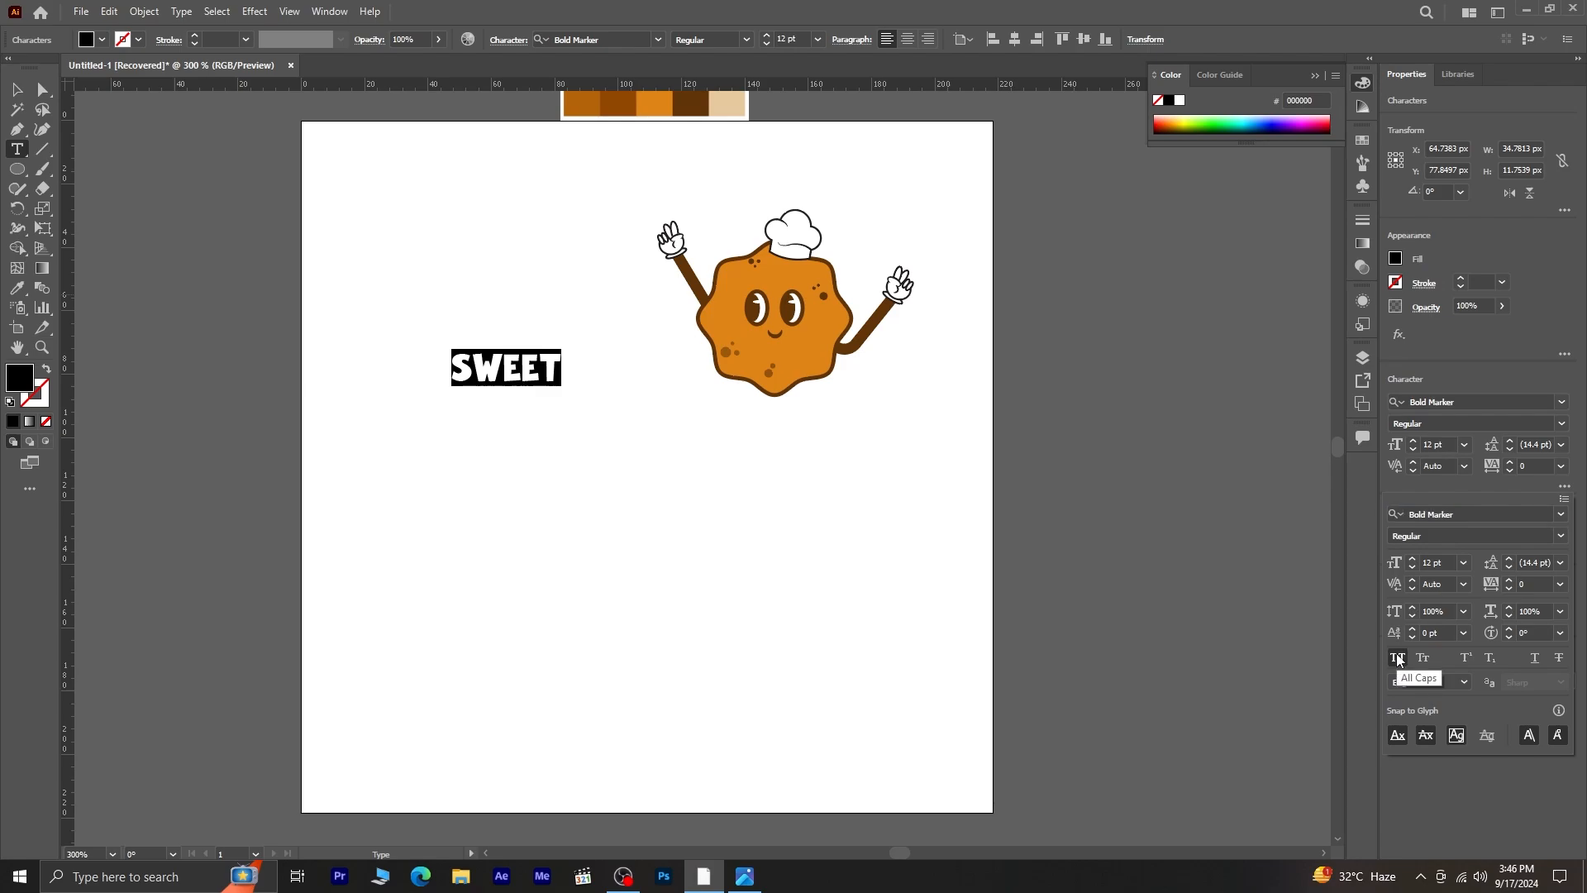
click(15, 96)
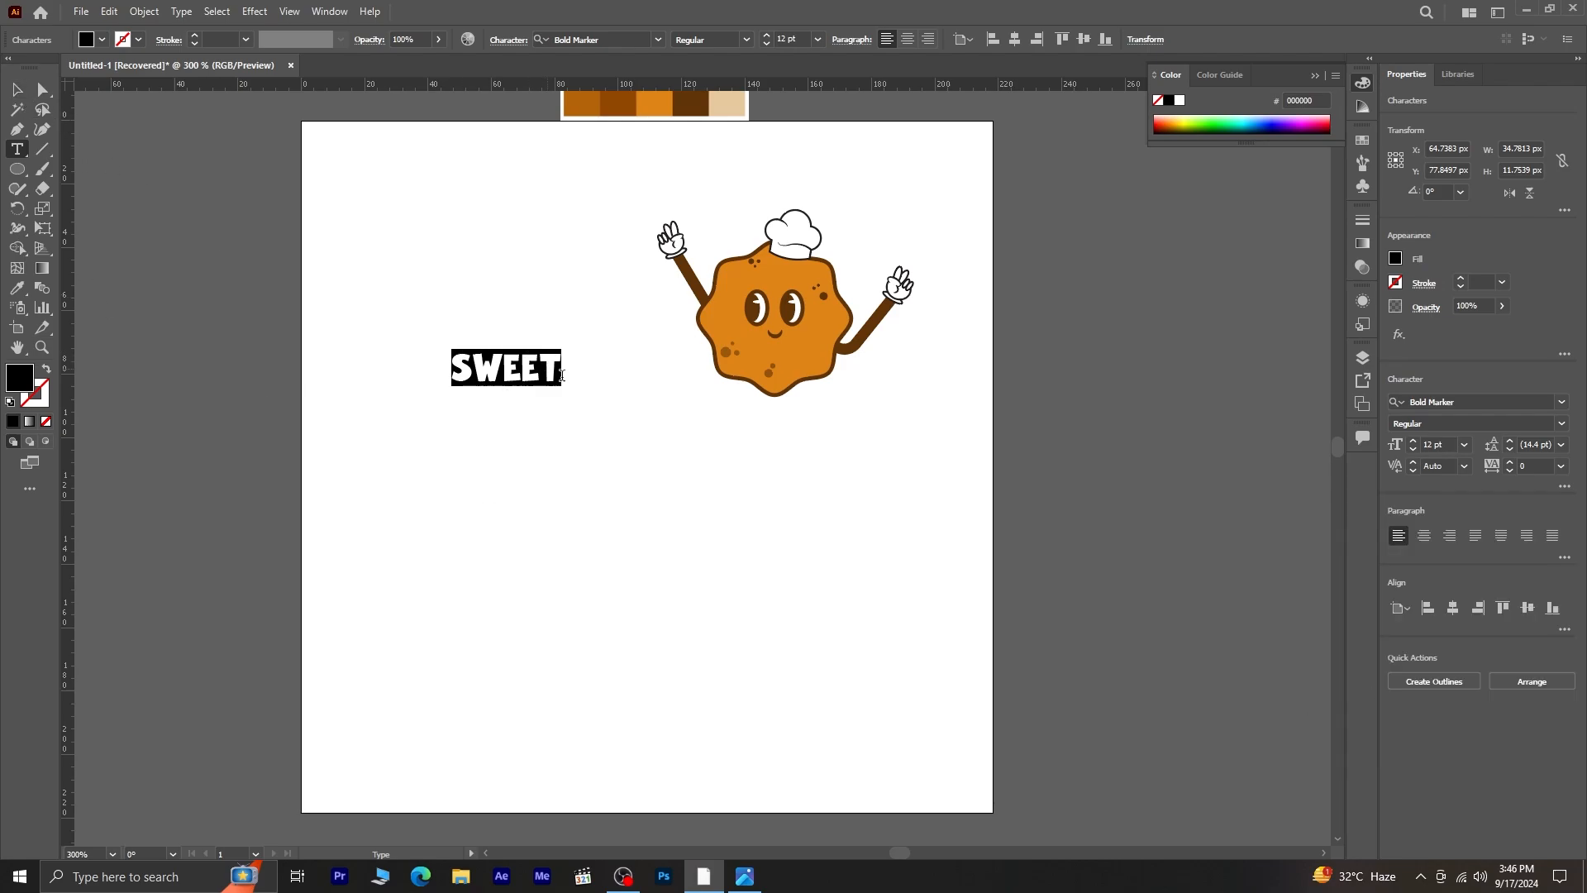
- Add the lines "CAKE" and "CORNER" below "SWEET" in the same text object
click(555, 365)
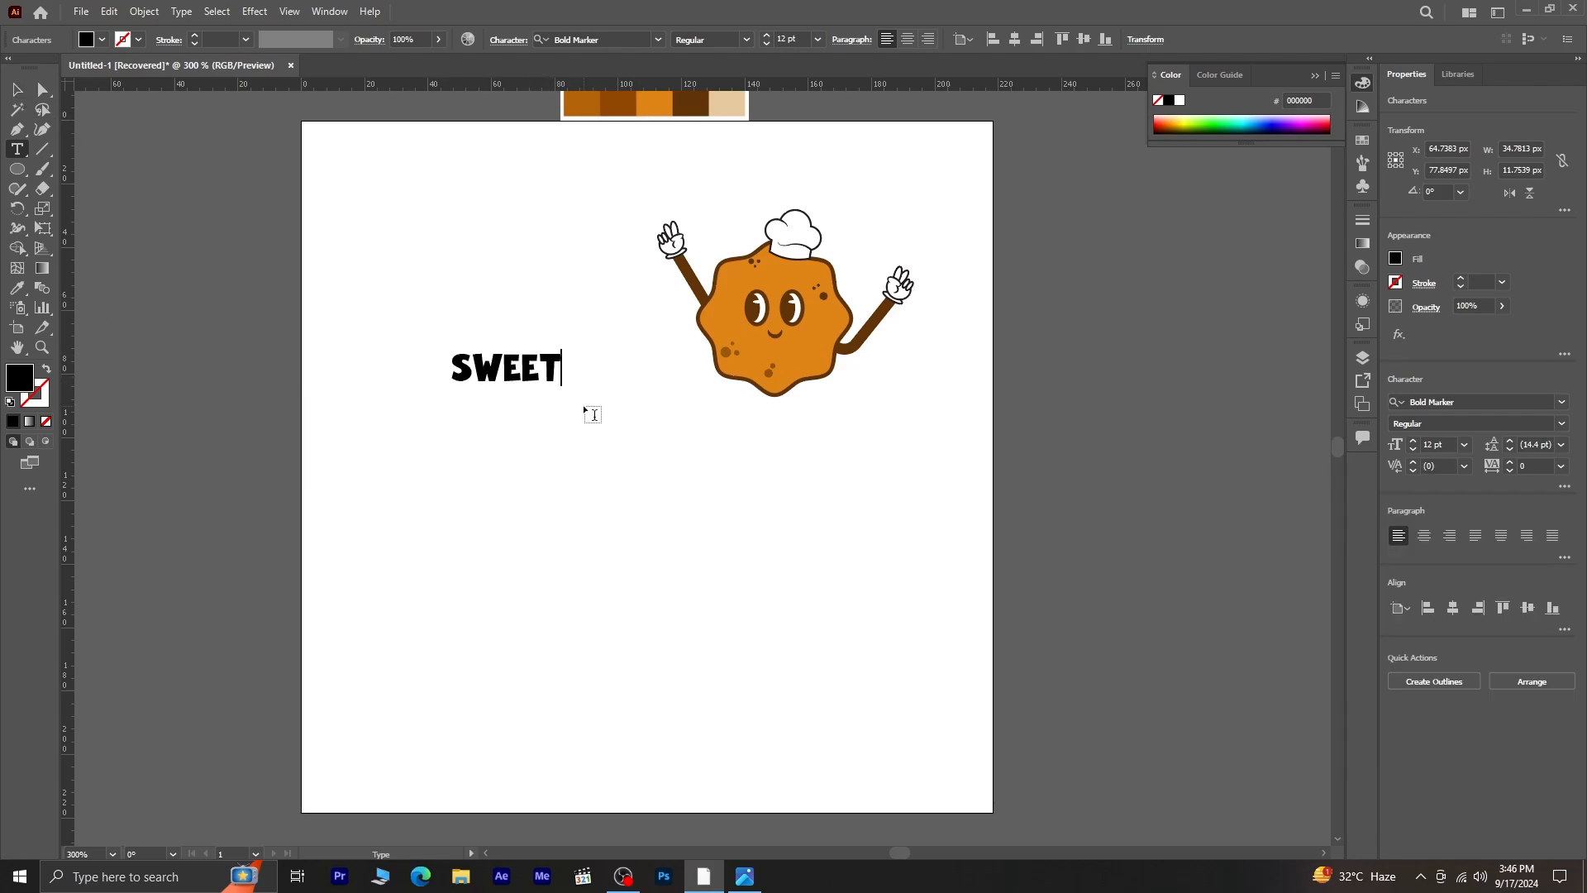
key(Return)
text(CAKE )
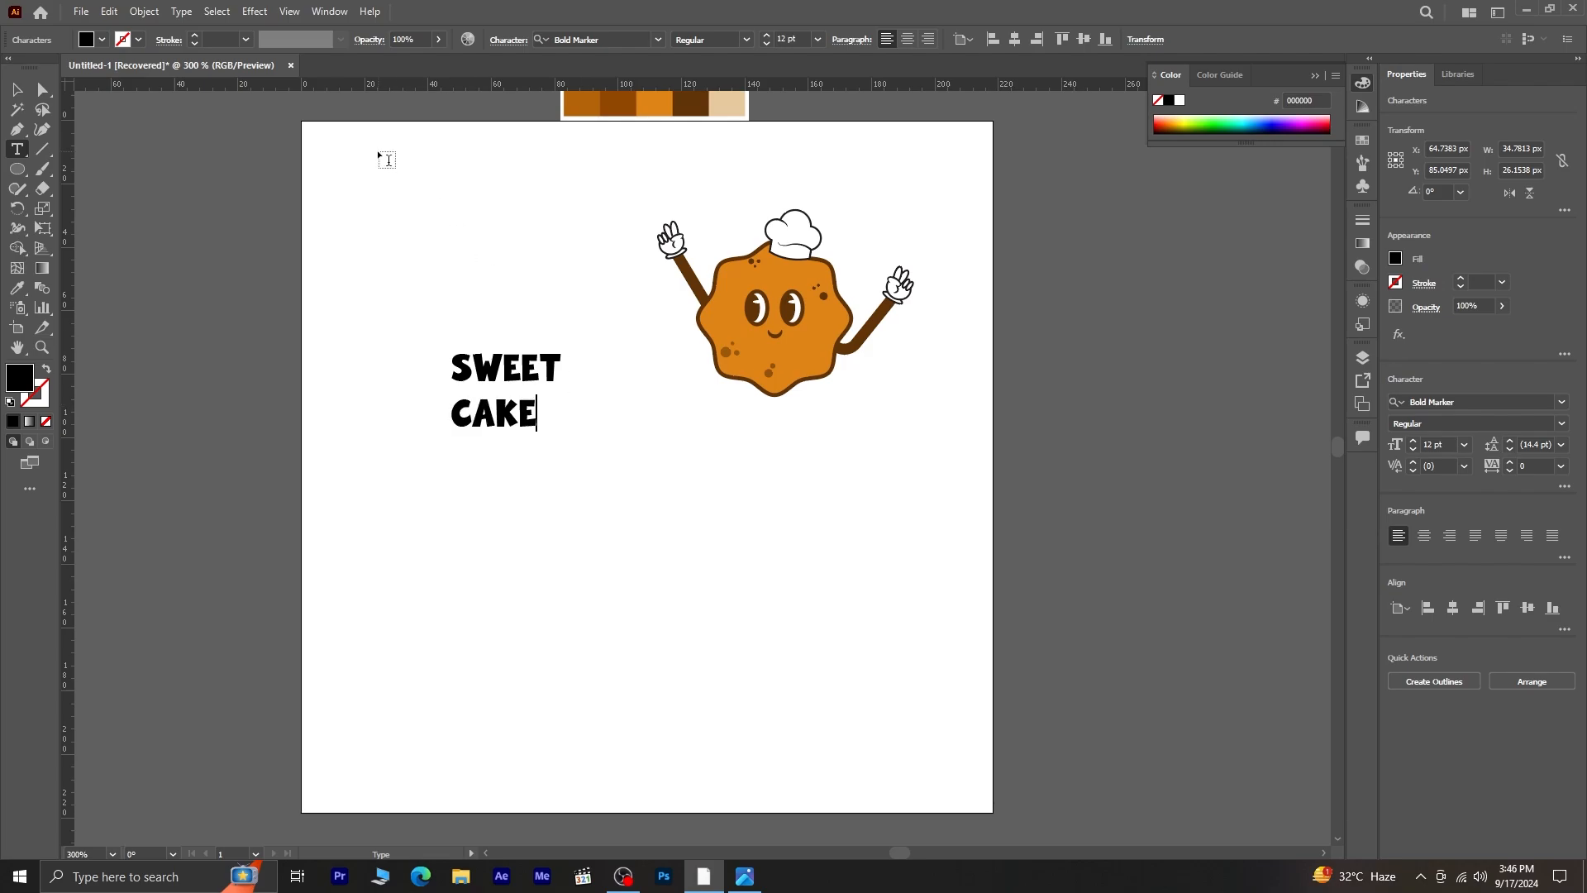
text(CORNER)
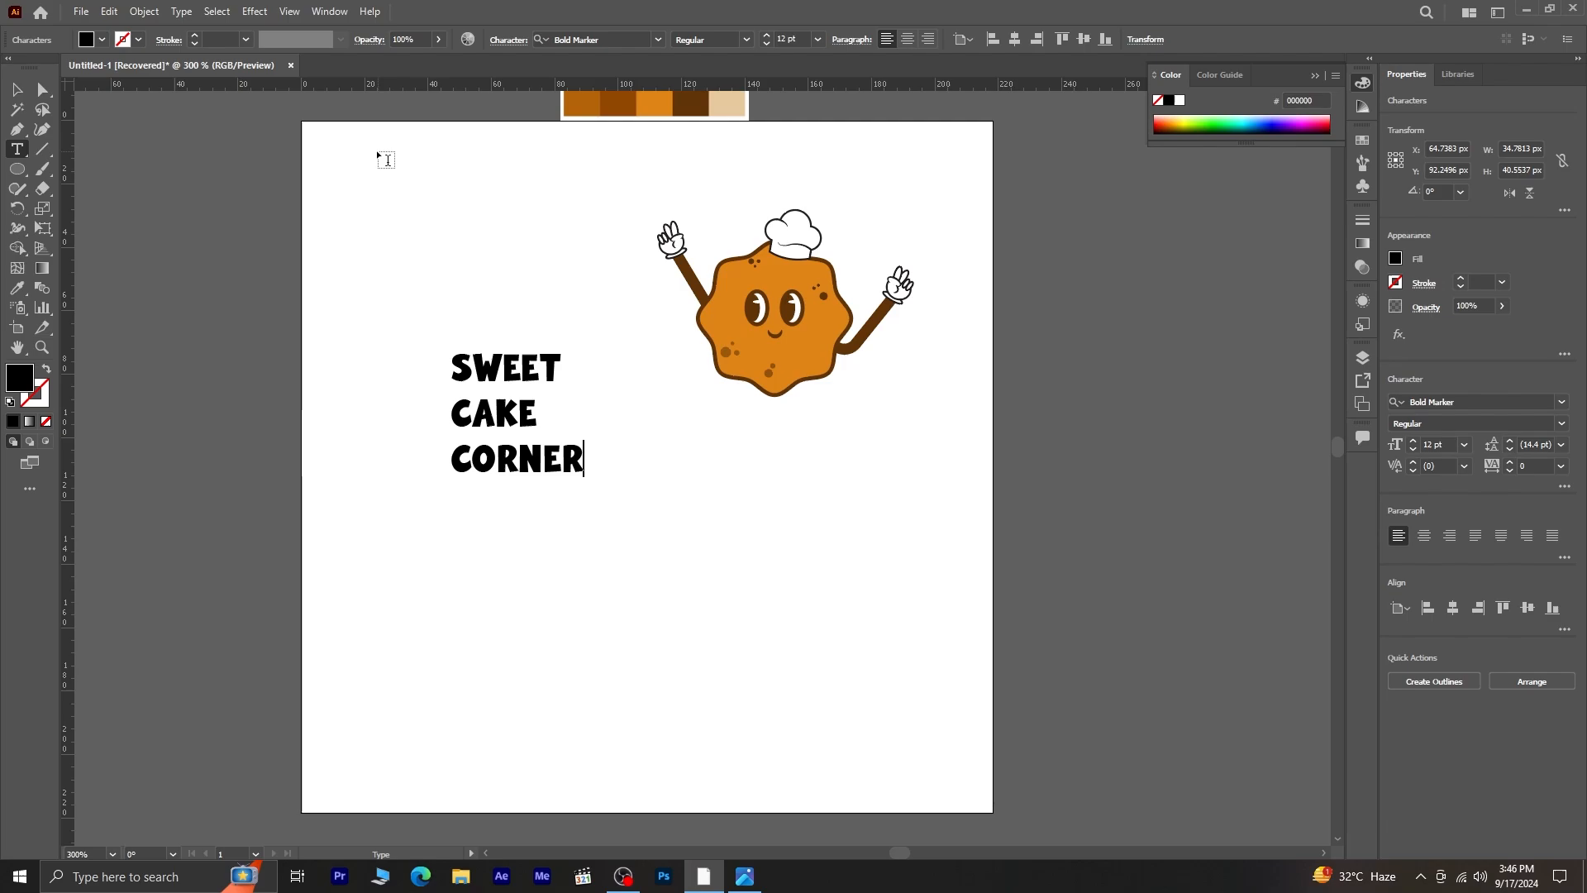
- Set the font size of the word "CAKE" to 15 pt
drag(449, 416, 538, 414)
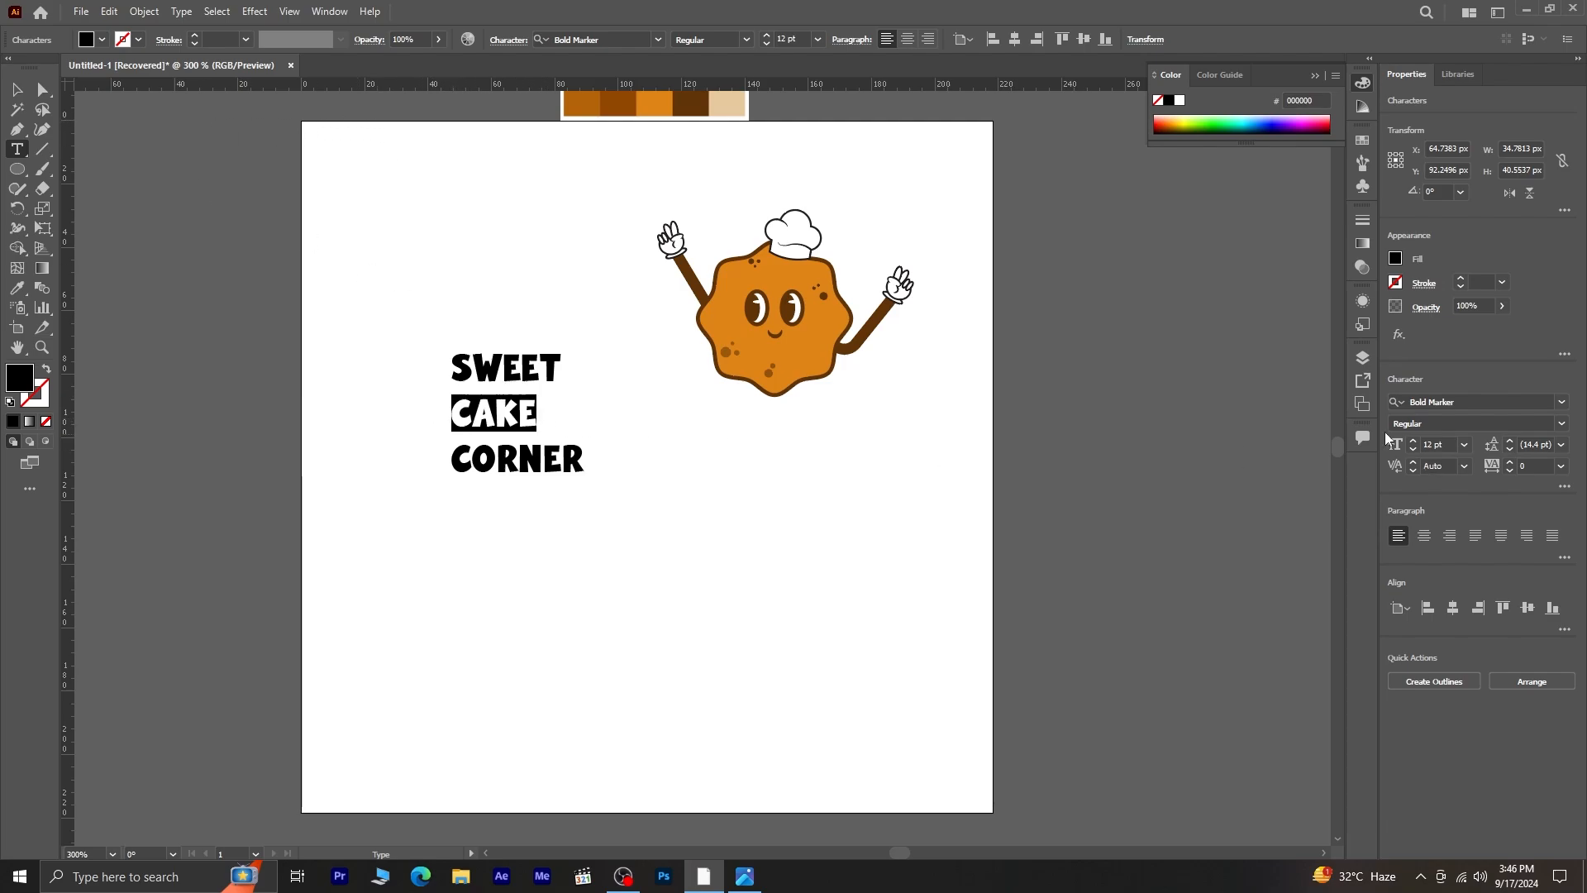
click(1413, 440)
click(1413, 440)
click(1413, 440)
click(1413, 441)
click(1413, 441)
click(1413, 441)
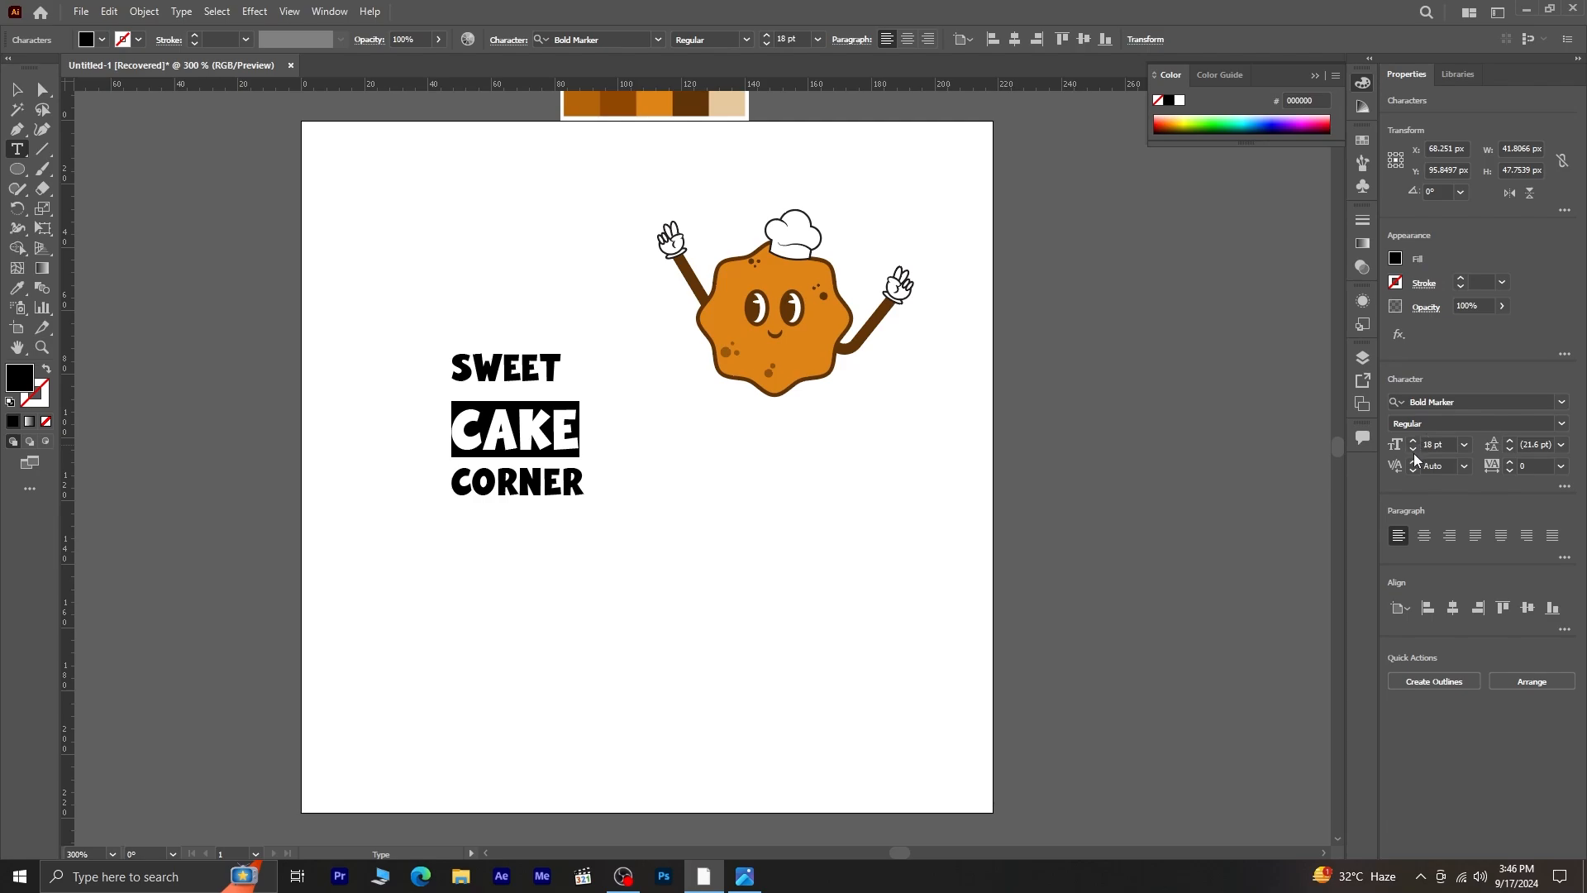
click(1413, 451)
click(1413, 451)
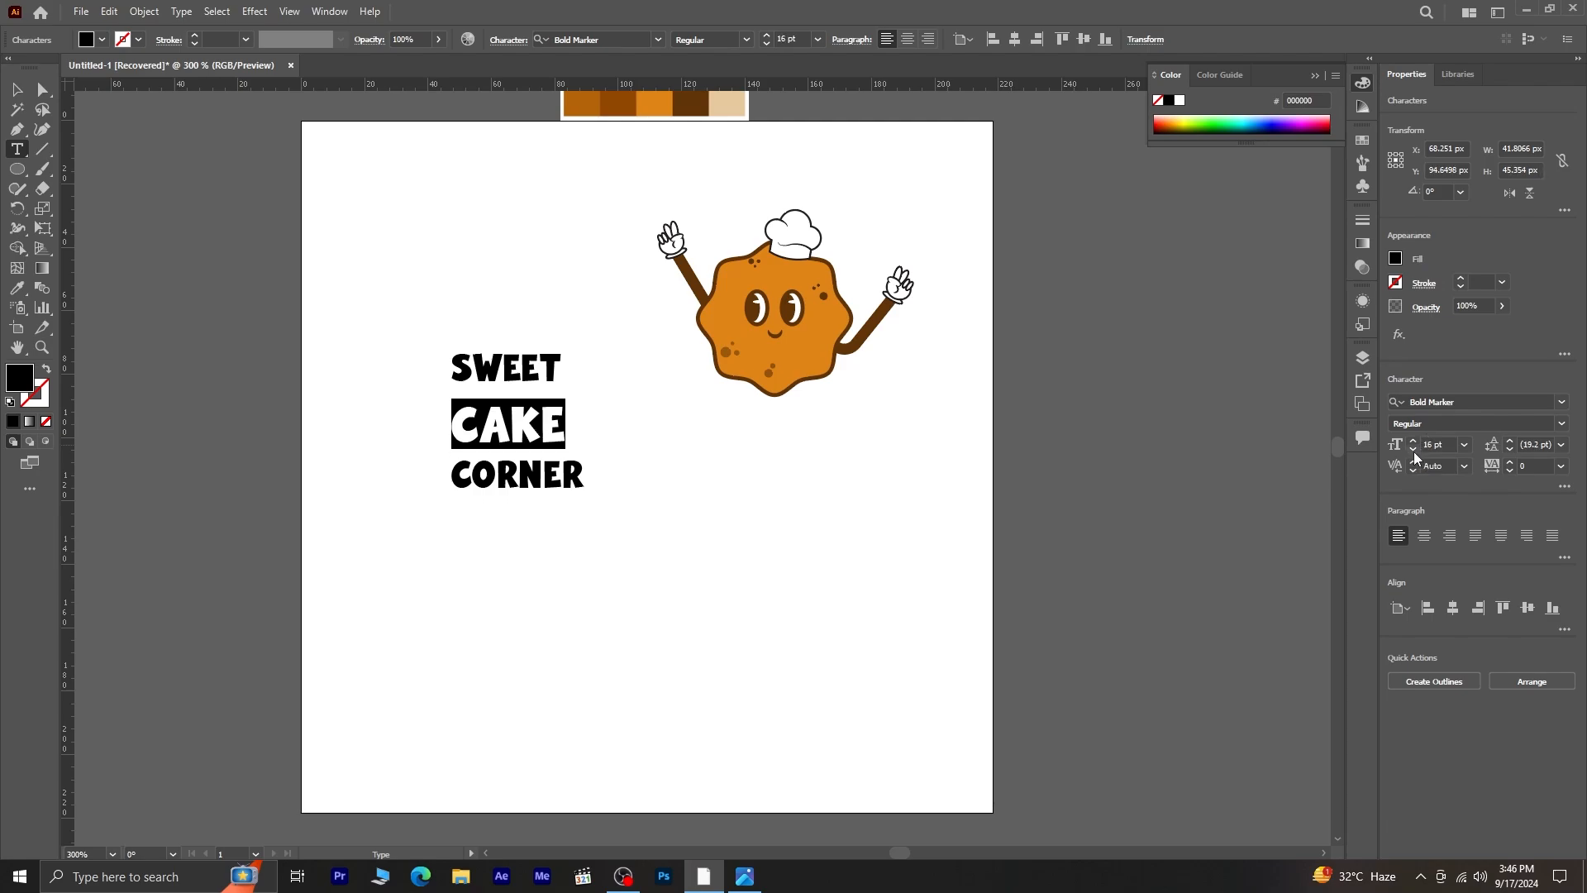
click(1414, 451)
- Set the leading of the "CAKE" line to 13 pt
click(1510, 450)
click(1510, 451)
click(1509, 451)
click(1509, 450)
click(1509, 451)
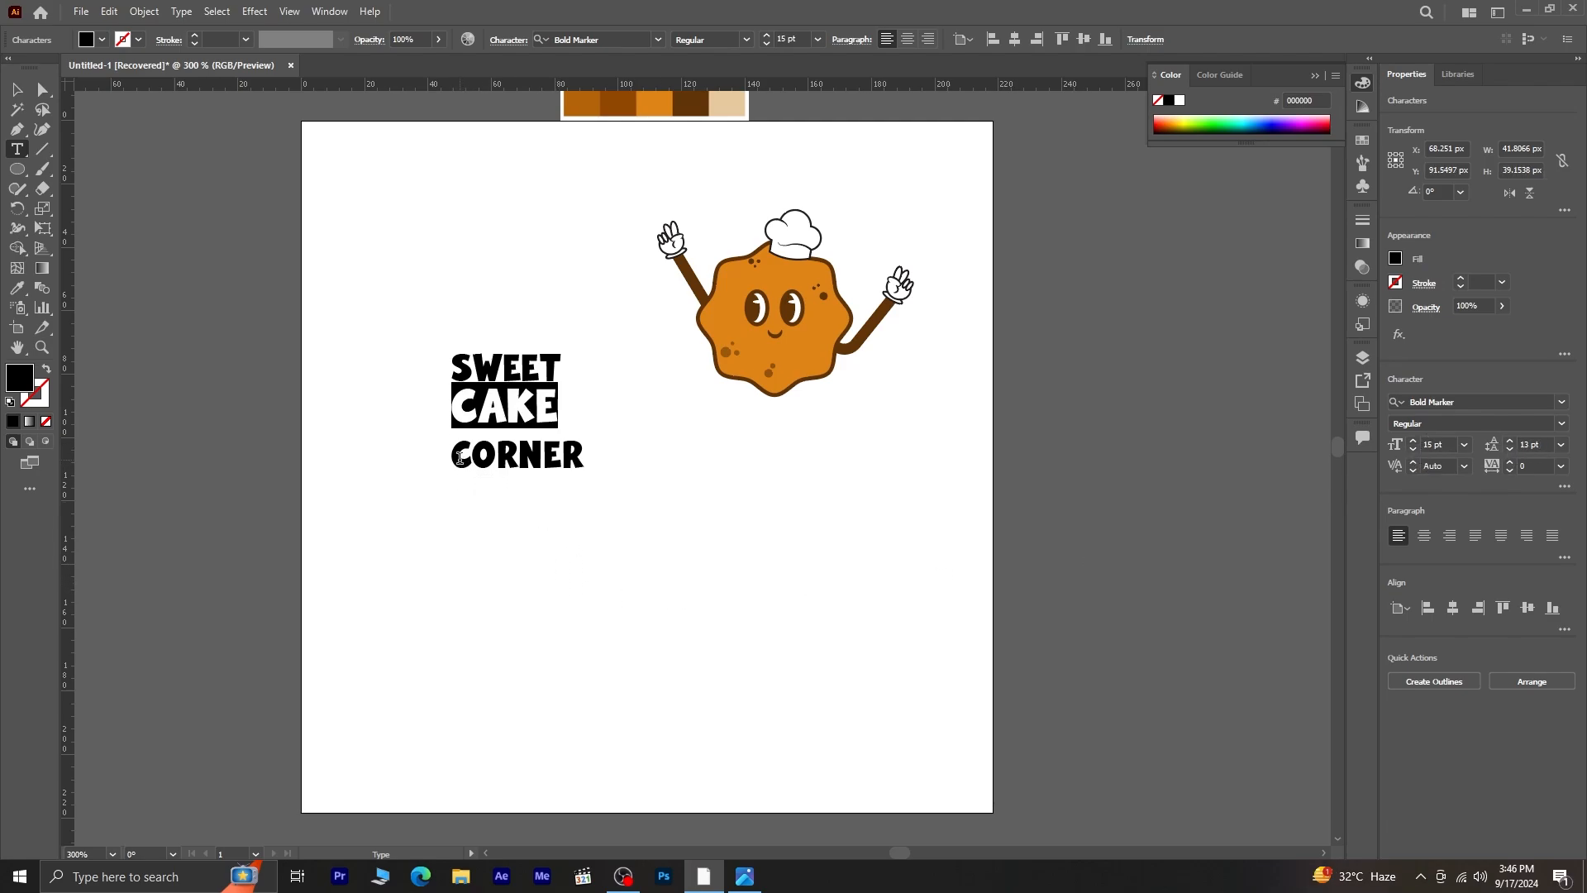
- Set the word "CORNER" to a 9 pt font size with 8 pt leading
drag(453, 455, 658, 464)
click(1413, 451)
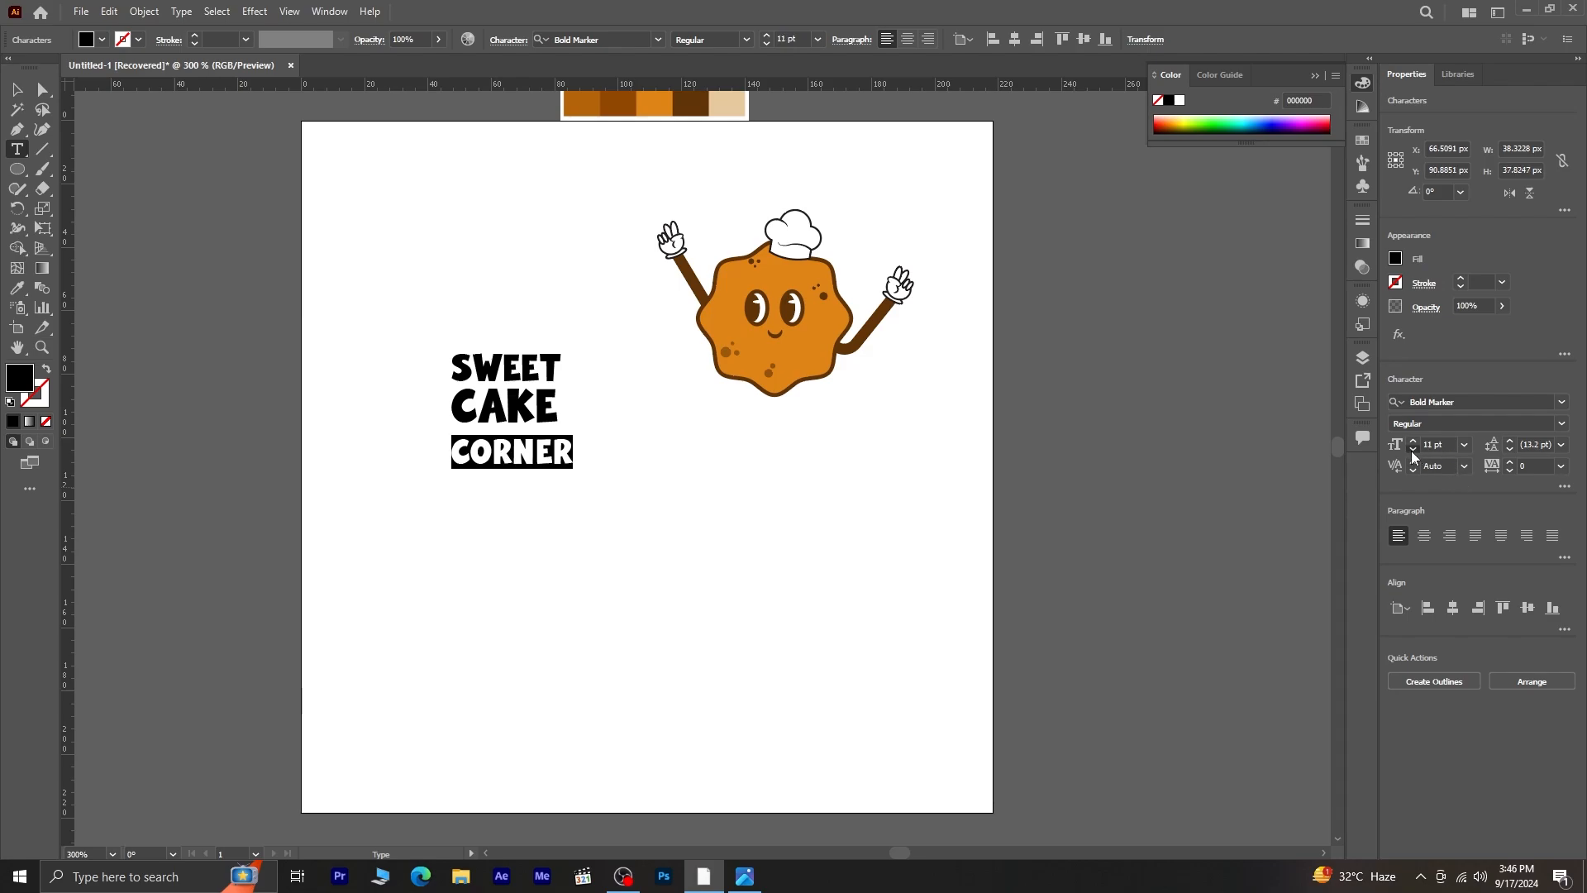
click(1413, 451)
click(1413, 452)
click(1512, 451)
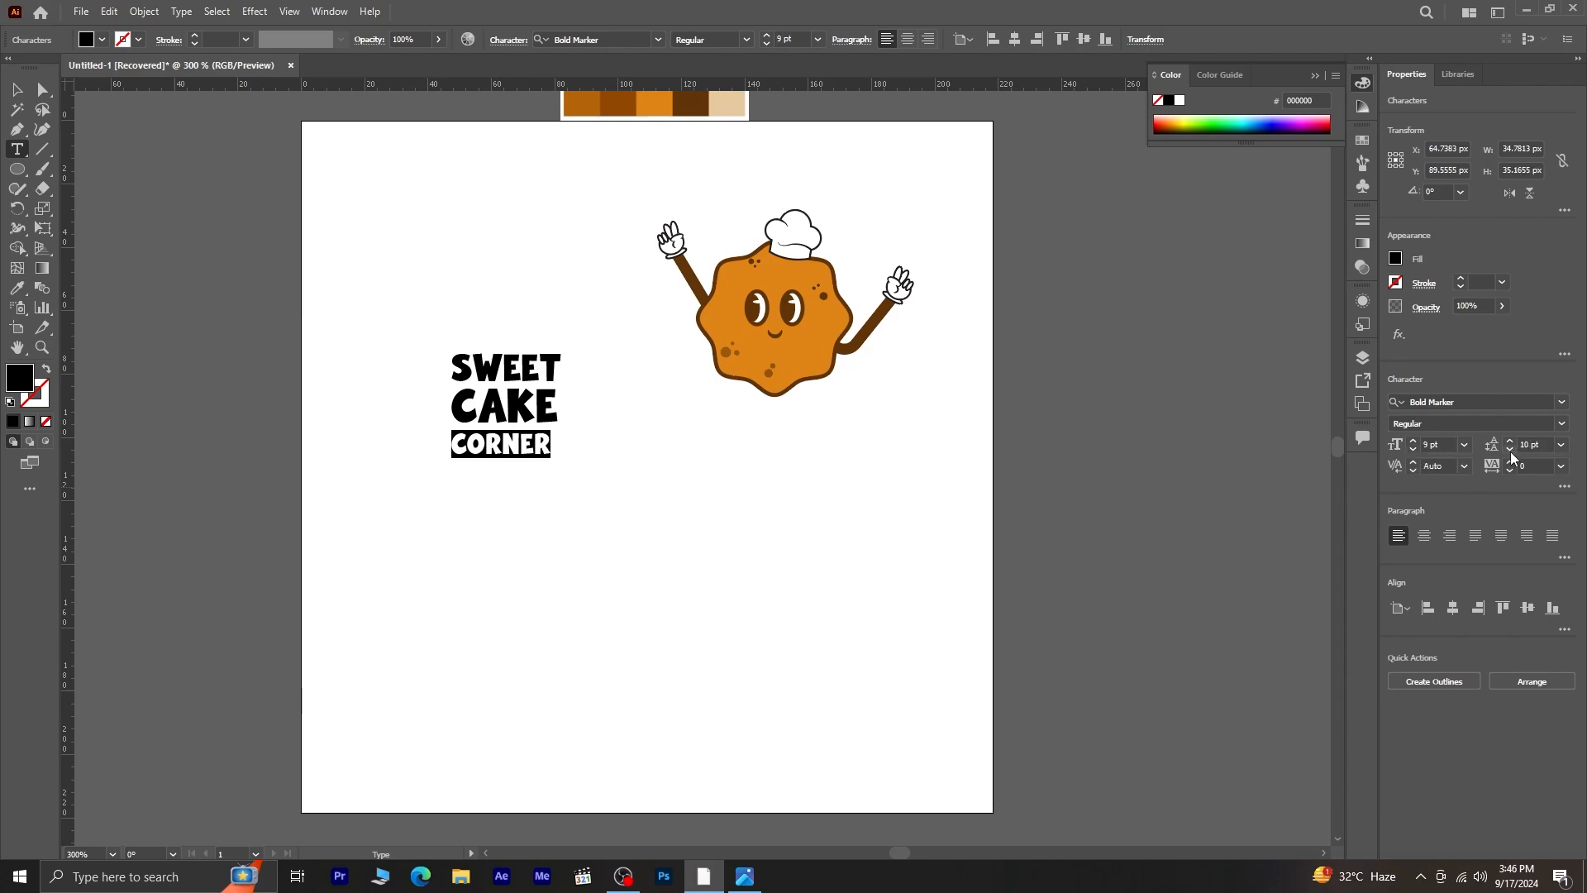
click(1511, 450)
click(1511, 450)
click(1511, 450)
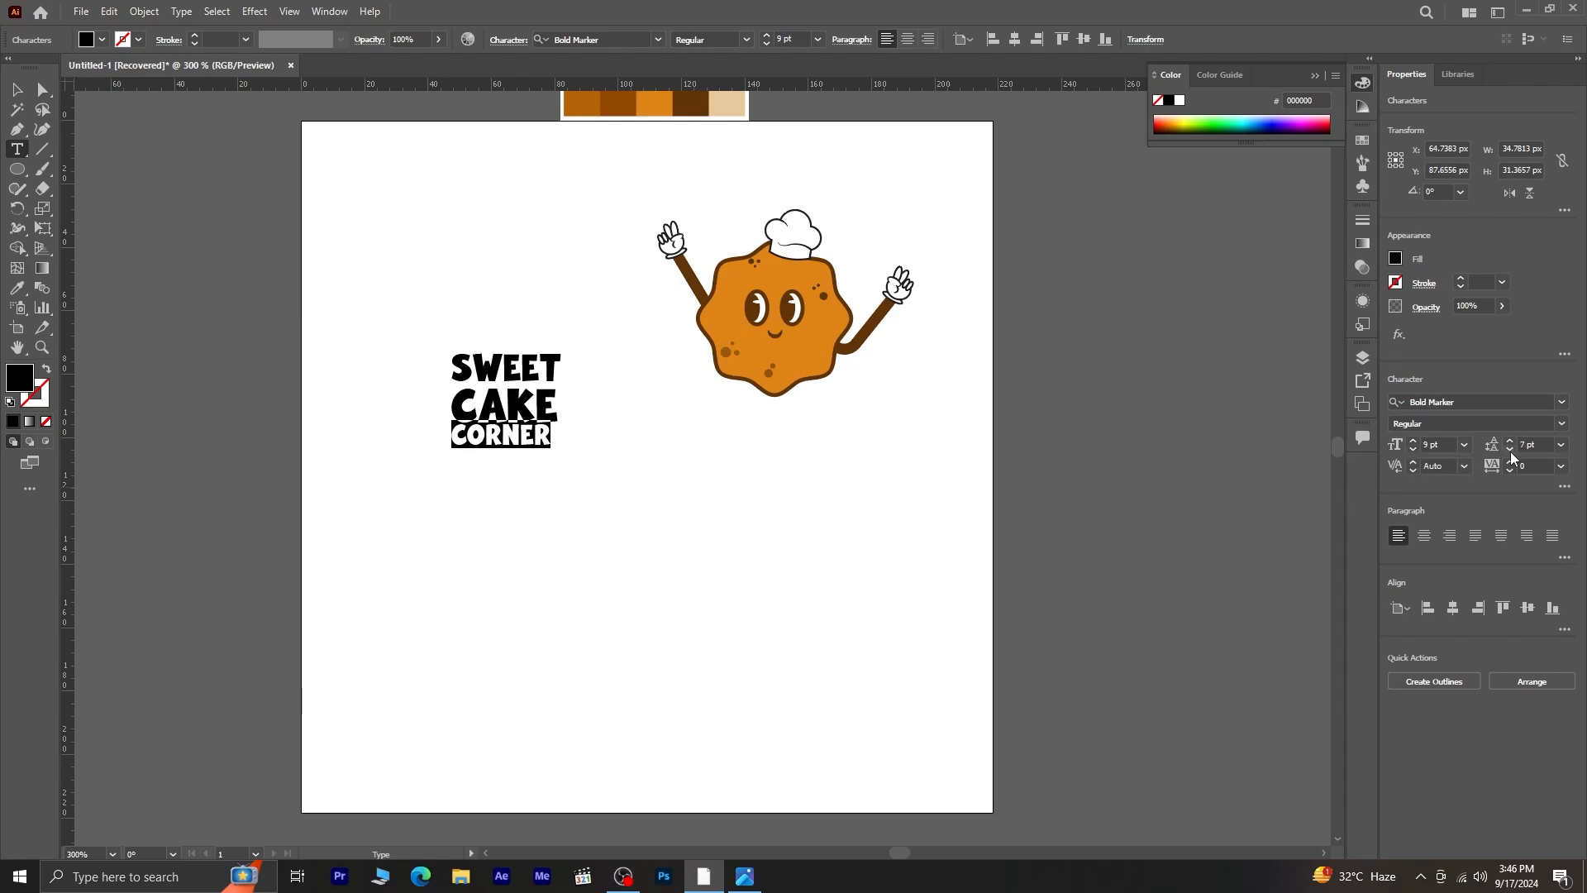
click(1511, 441)
- Tighten the leading of "CAKE" to 12 pt and set the font size of "CORNER" to 10 pt
drag(453, 409, 566, 414)
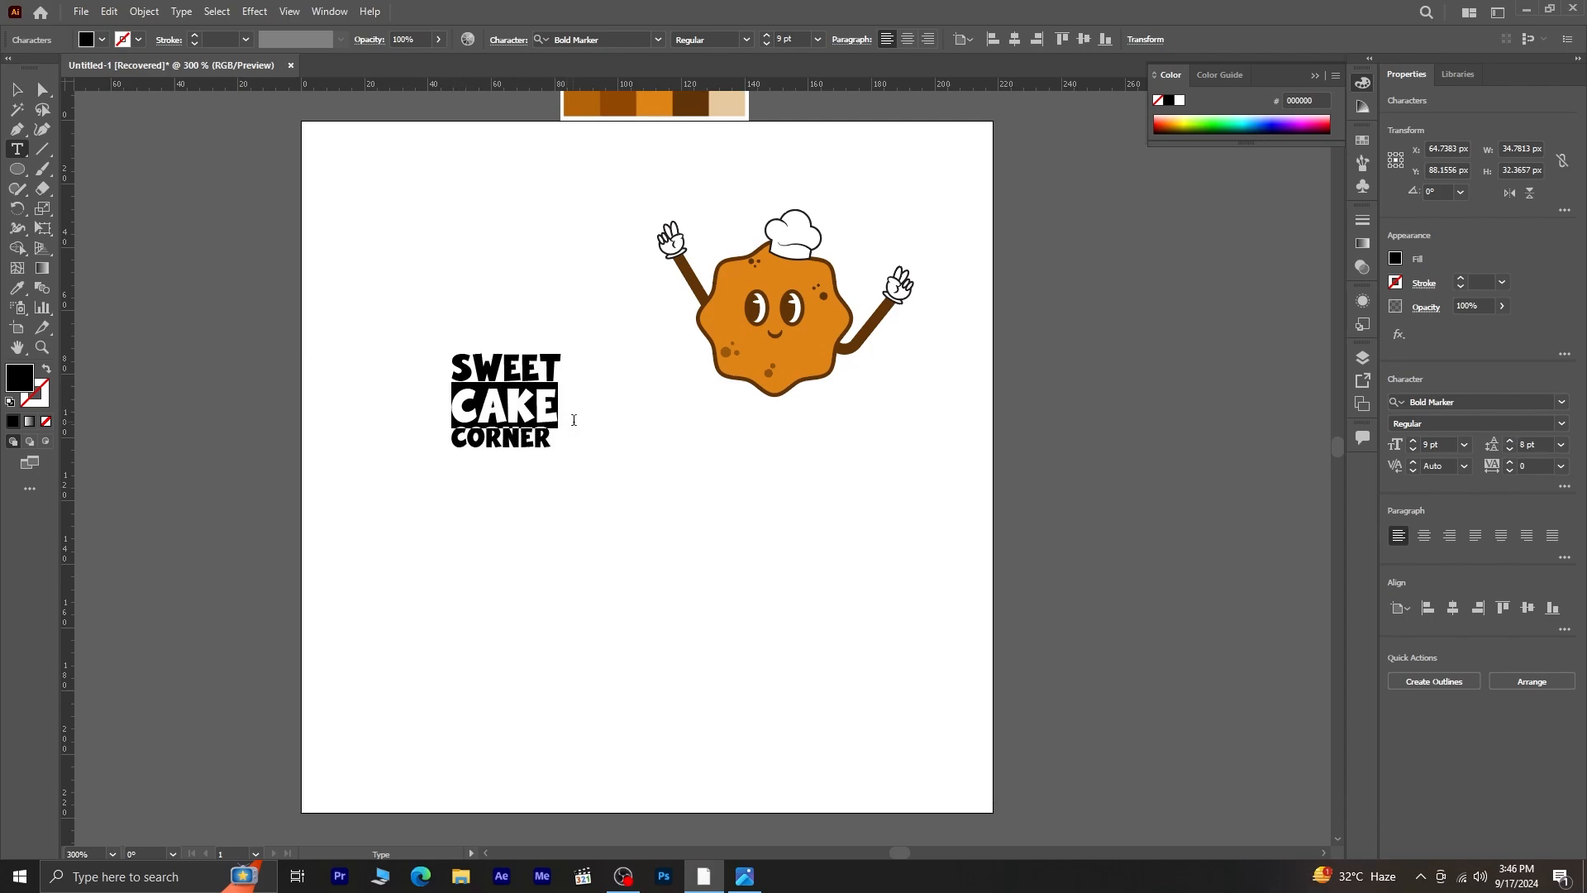
click(1509, 451)
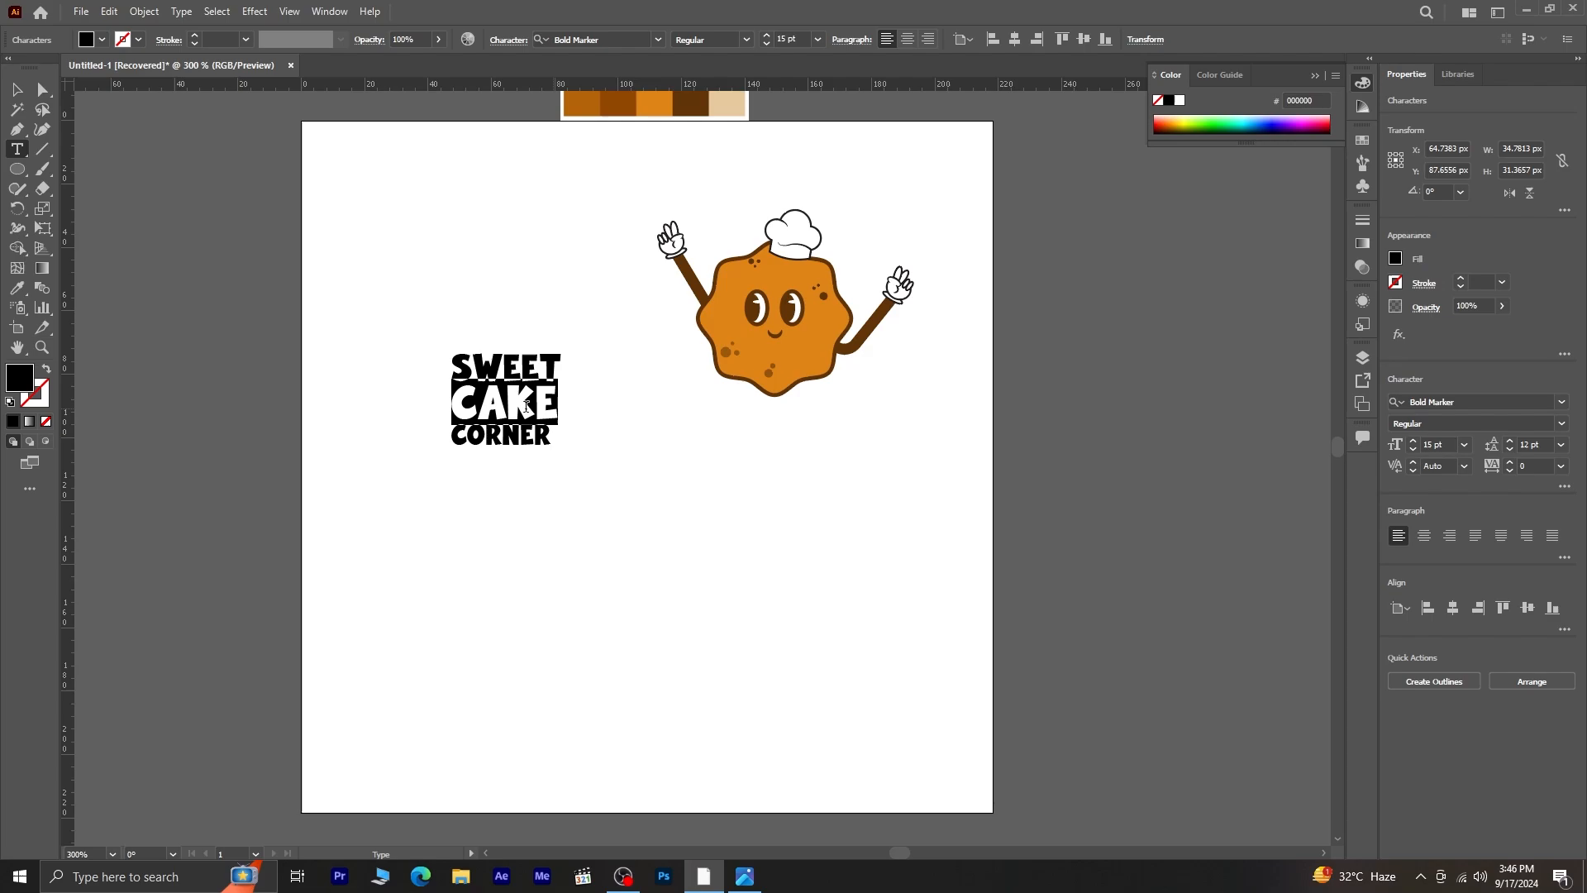
drag(451, 437, 592, 437)
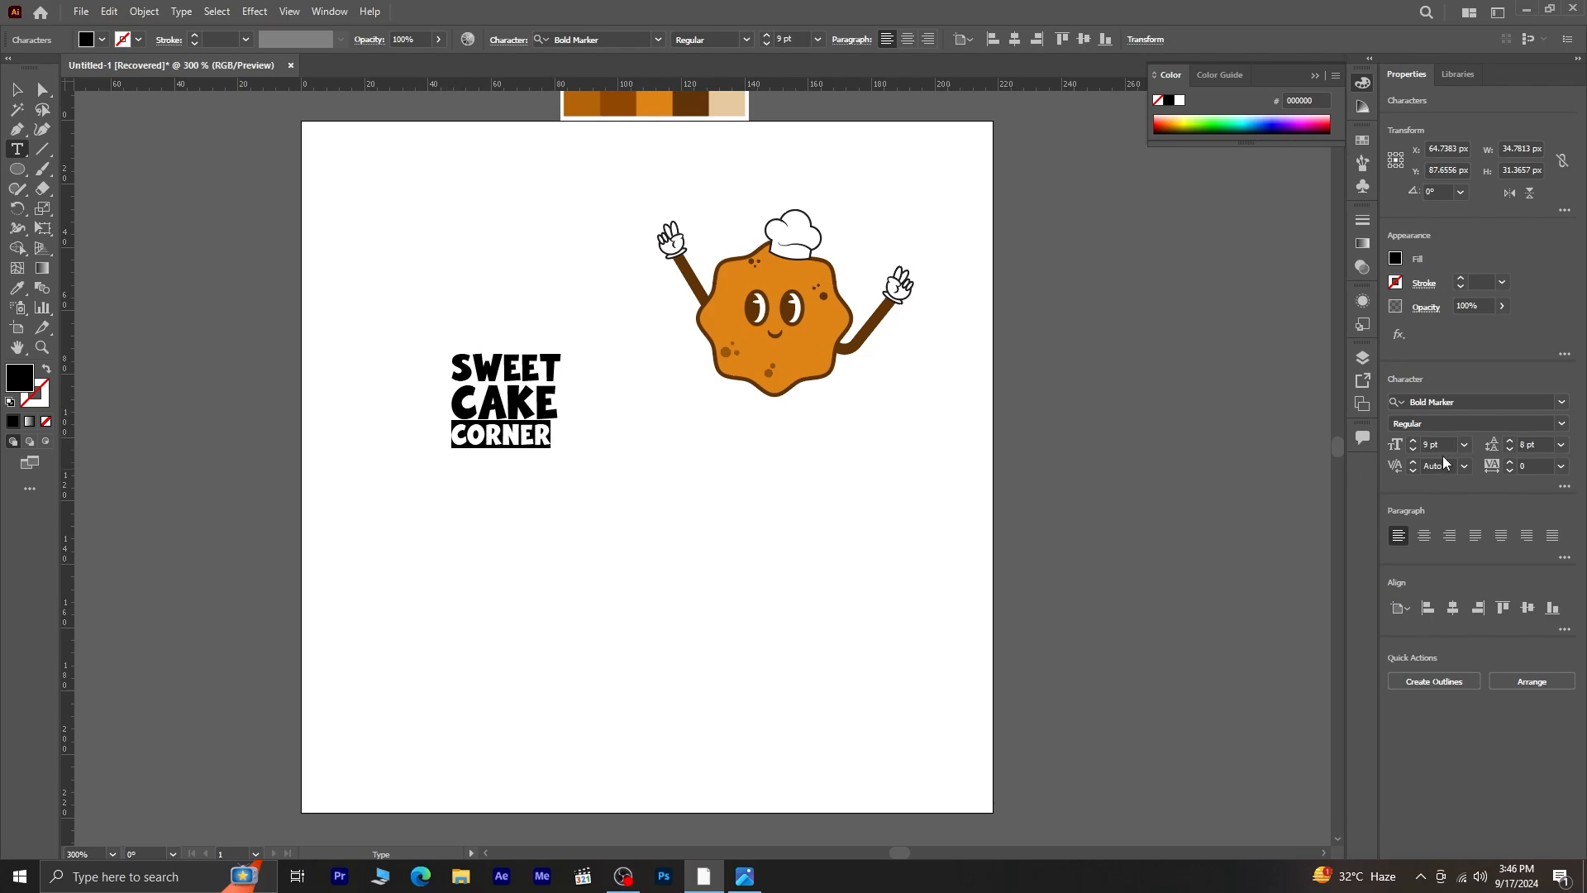
click(1414, 444)
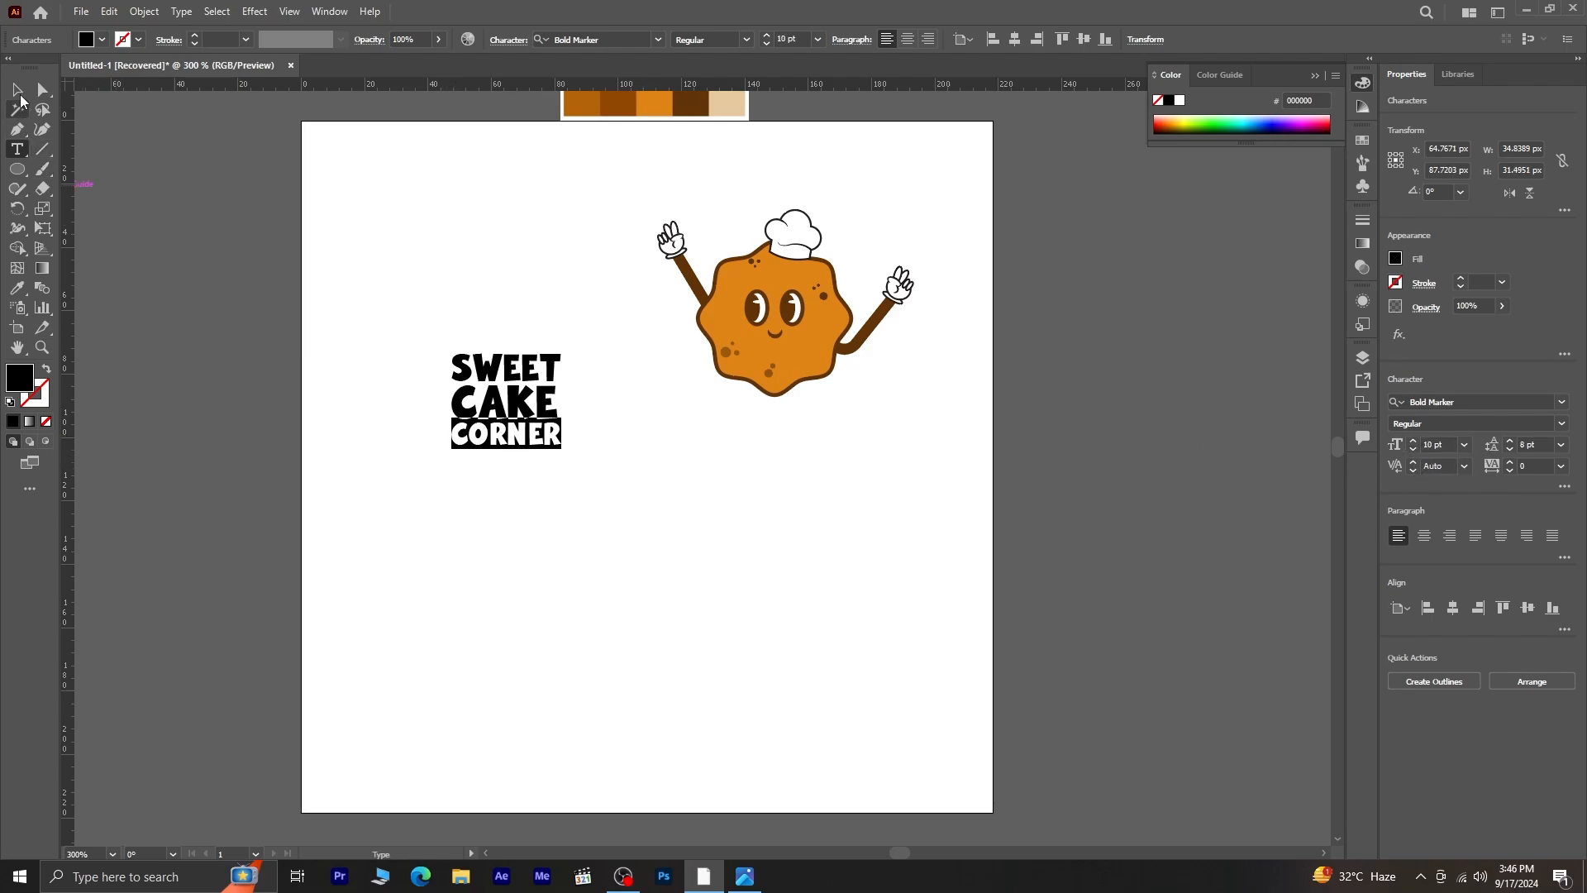
- Scale the three-line text up to about 123 by 112 px and position it near the artboard's centre, overlapping the character's lower part
click(17, 88)
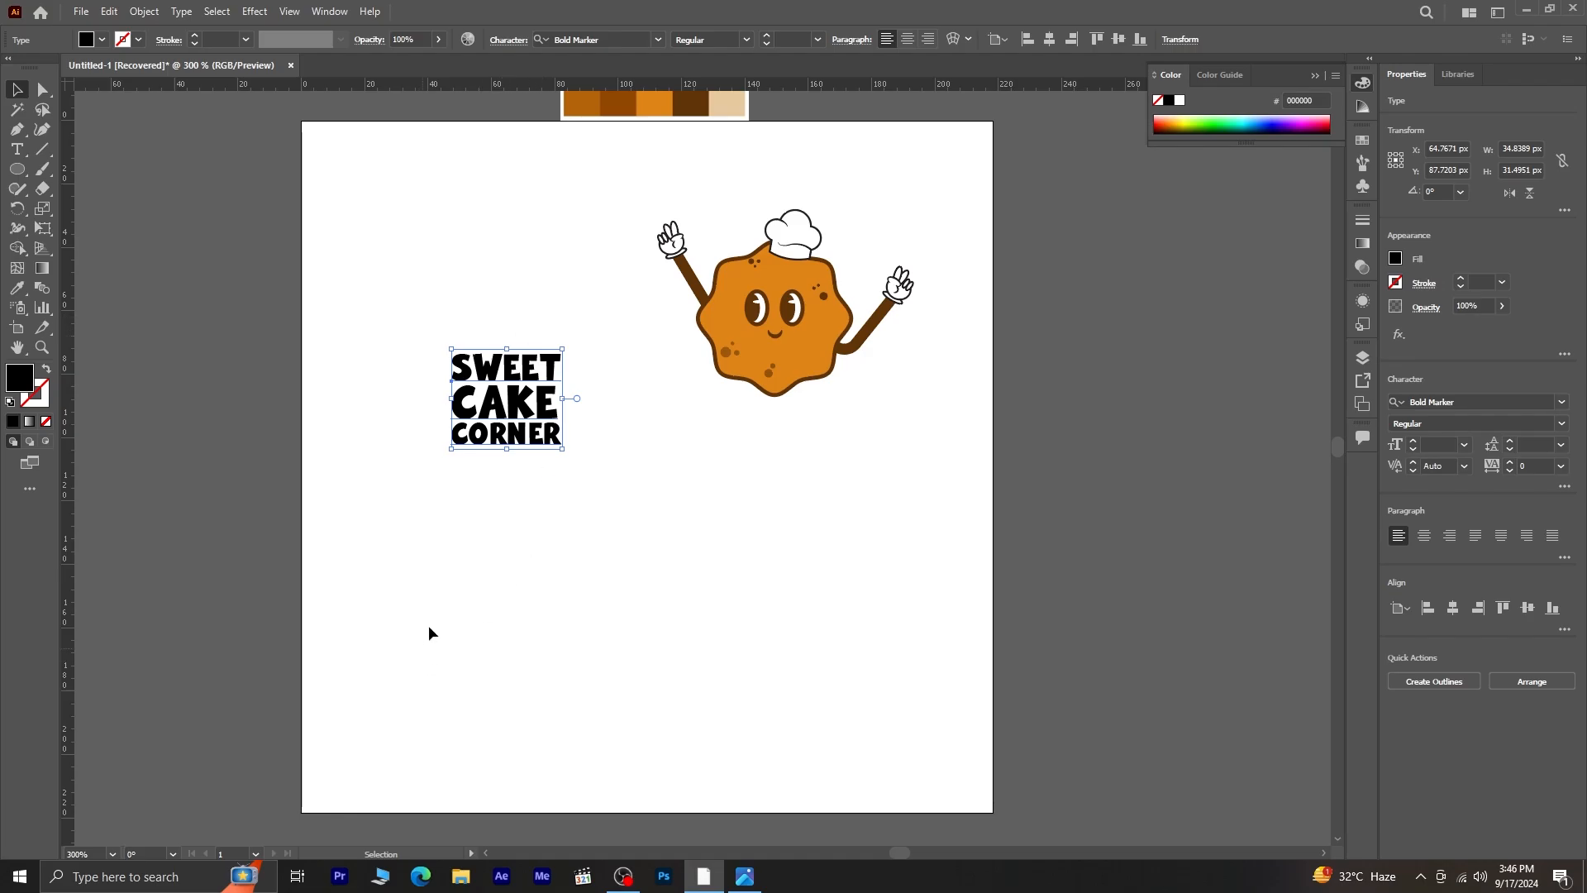
drag(567, 452, 845, 746)
drag(794, 629, 771, 591)
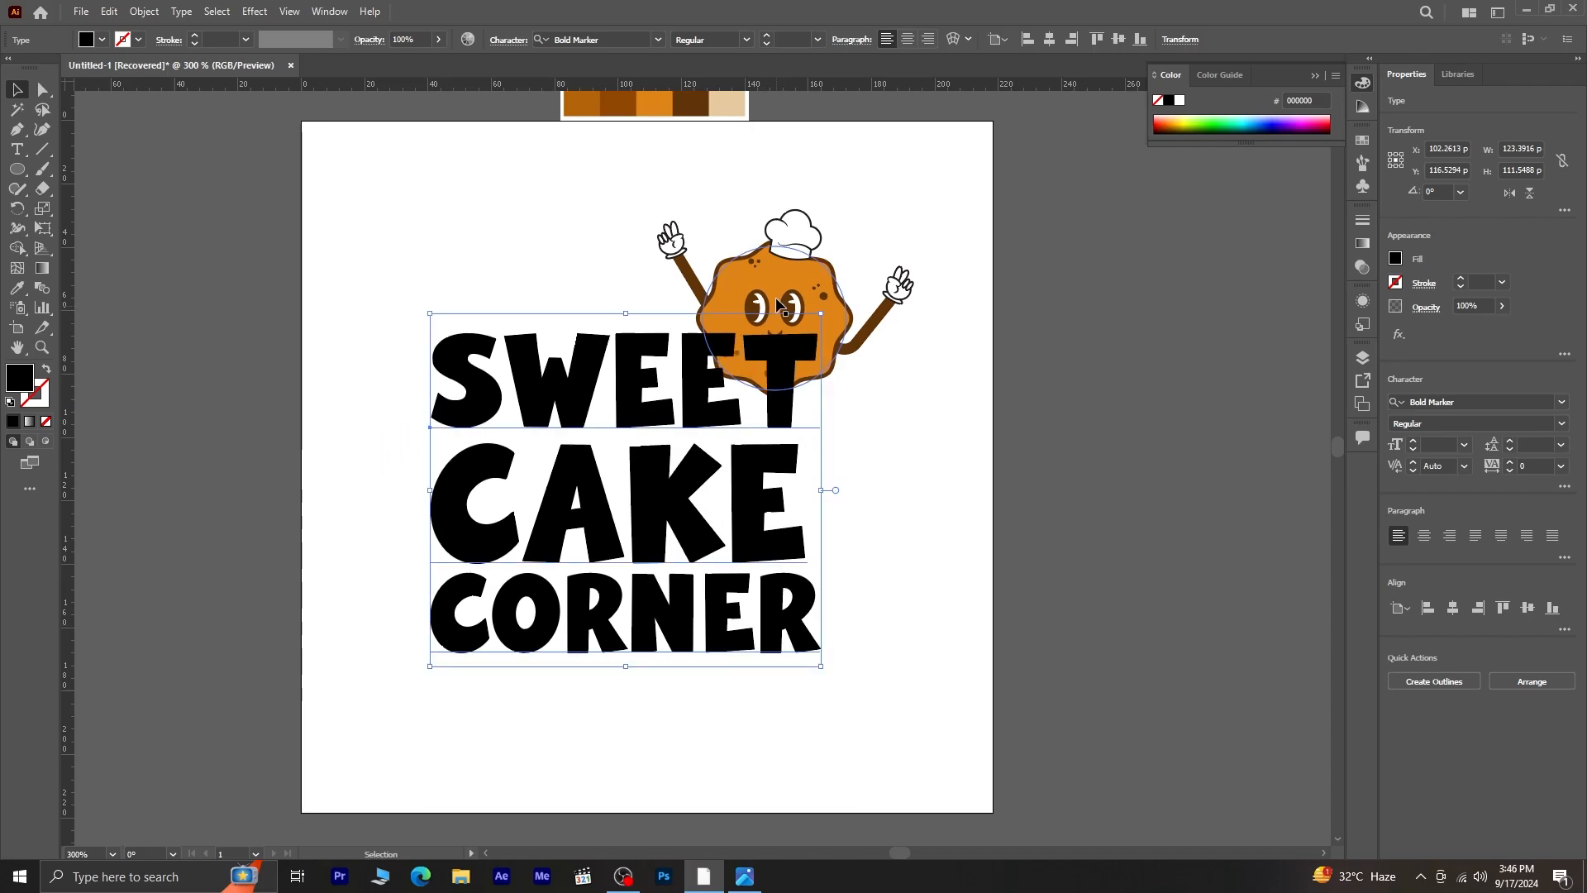
- Move the cookie character off the artboard's upper right side and shift the three-line text up on the artboard
drag(796, 278, 1174, 188)
drag(601, 550, 608, 480)
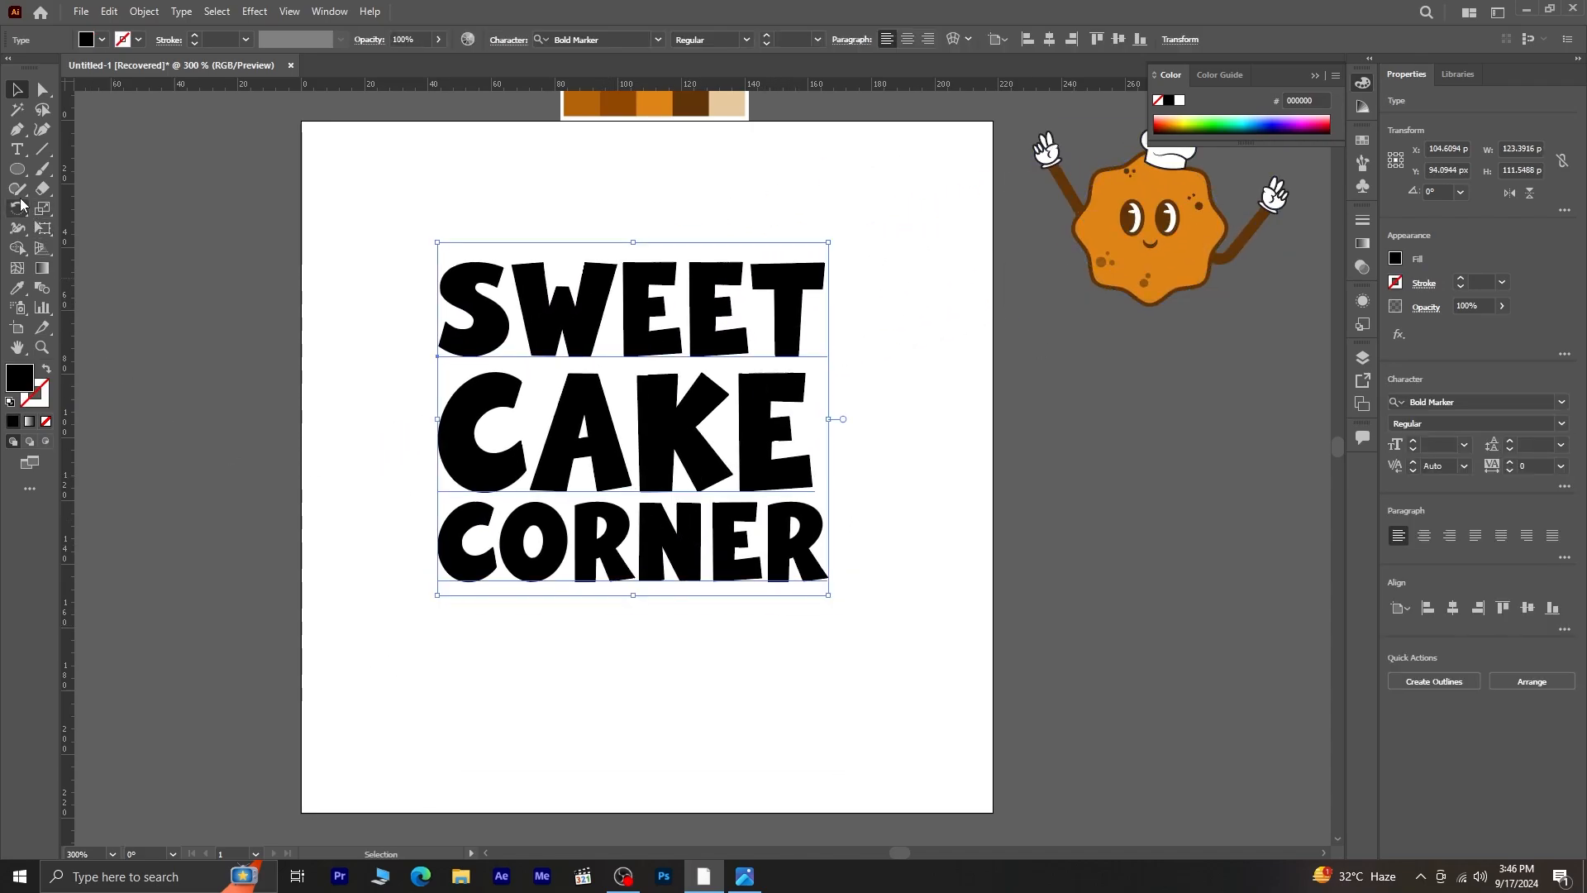
- Set the leading of the "CAKE" line to 40 pt
click(17, 149)
drag(445, 456, 815, 463)
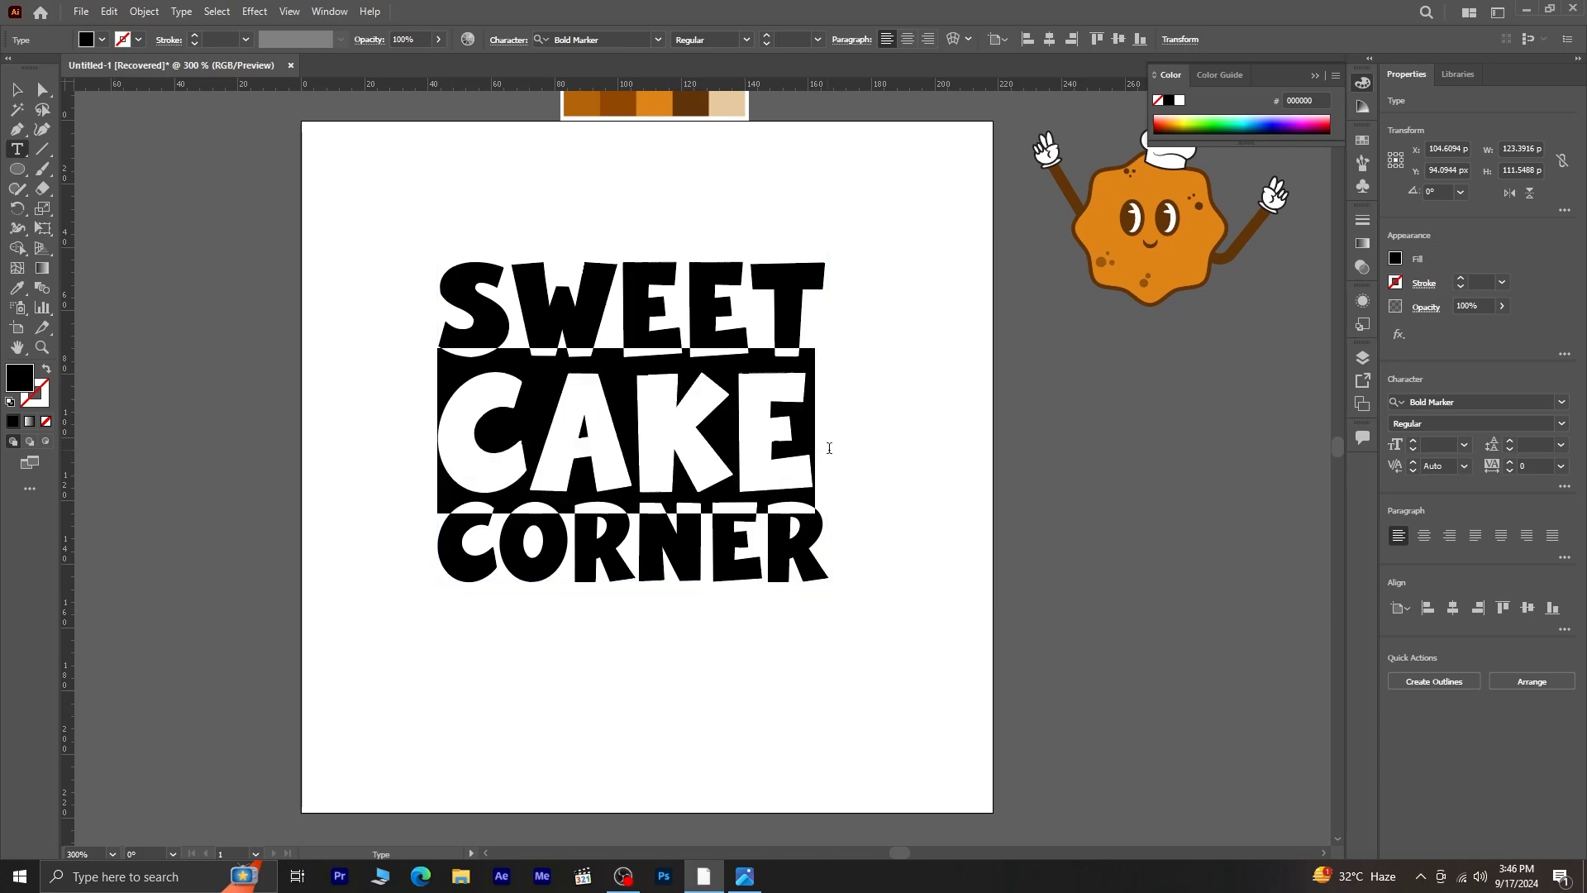
click(1509, 453)
click(1509, 454)
click(1509, 454)
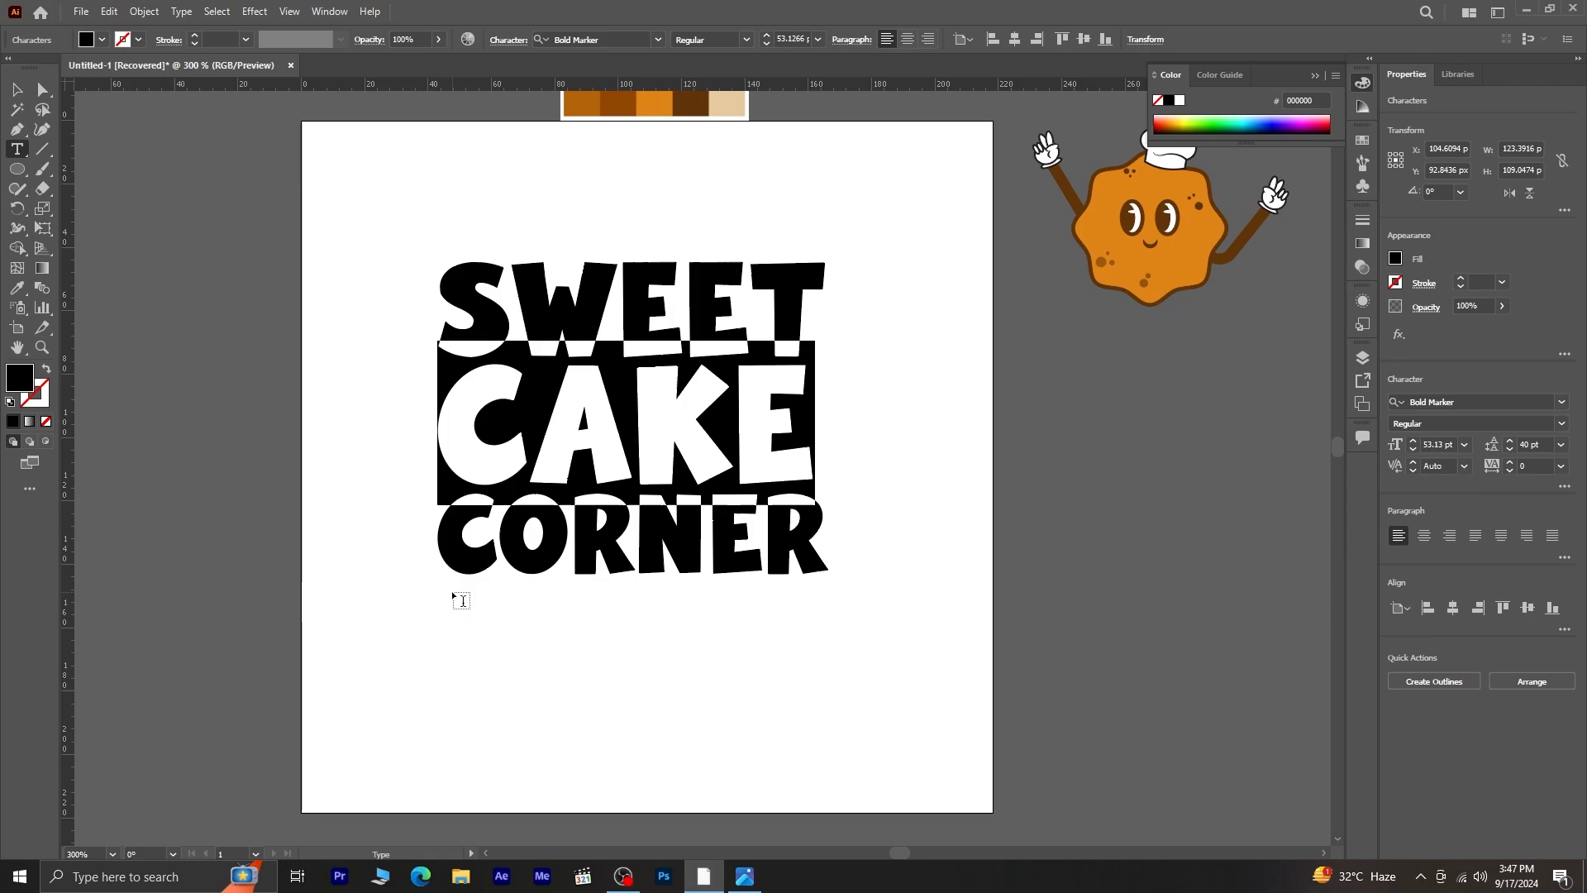
- Tighten the leading of "CORNER" to 27 pt and of "CAKE" to 39 pt
drag(445, 544, 978, 558)
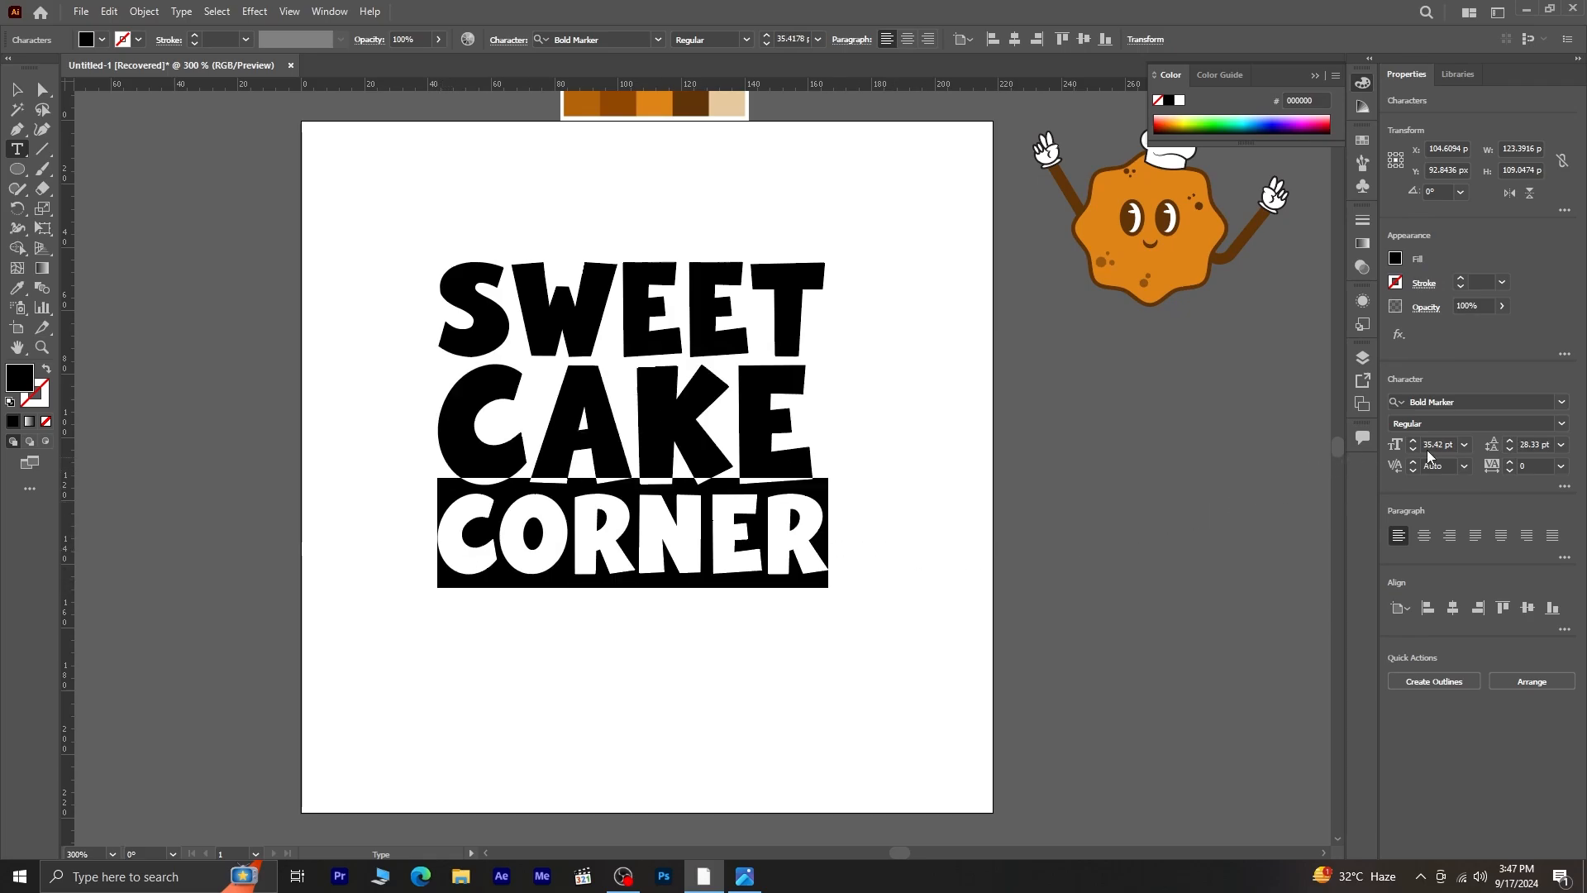
click(1510, 451)
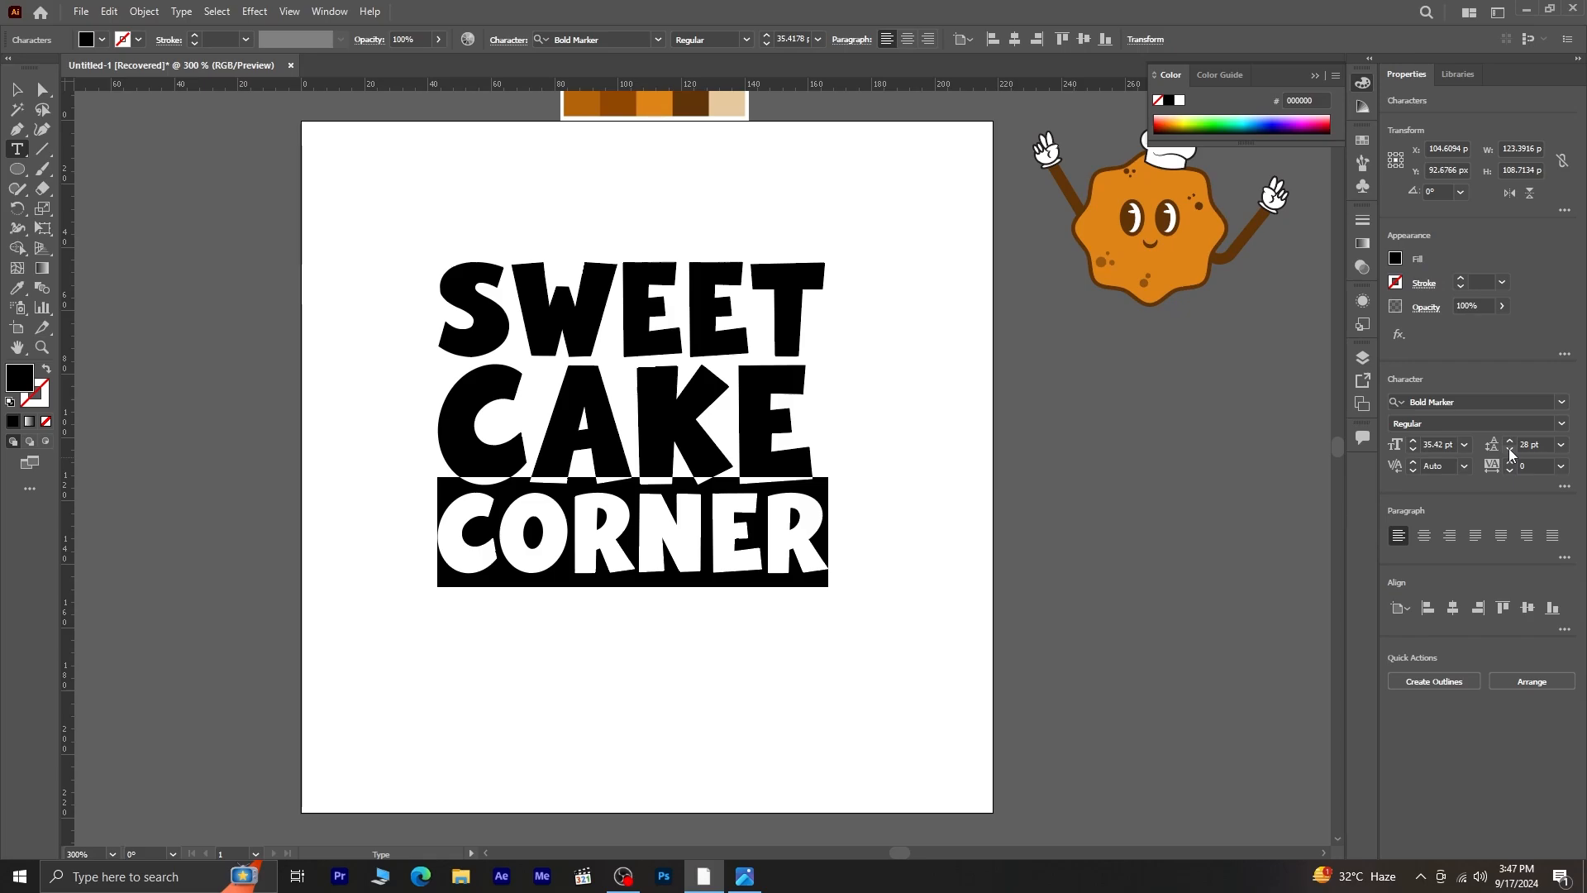
click(1510, 451)
double_click(472, 415)
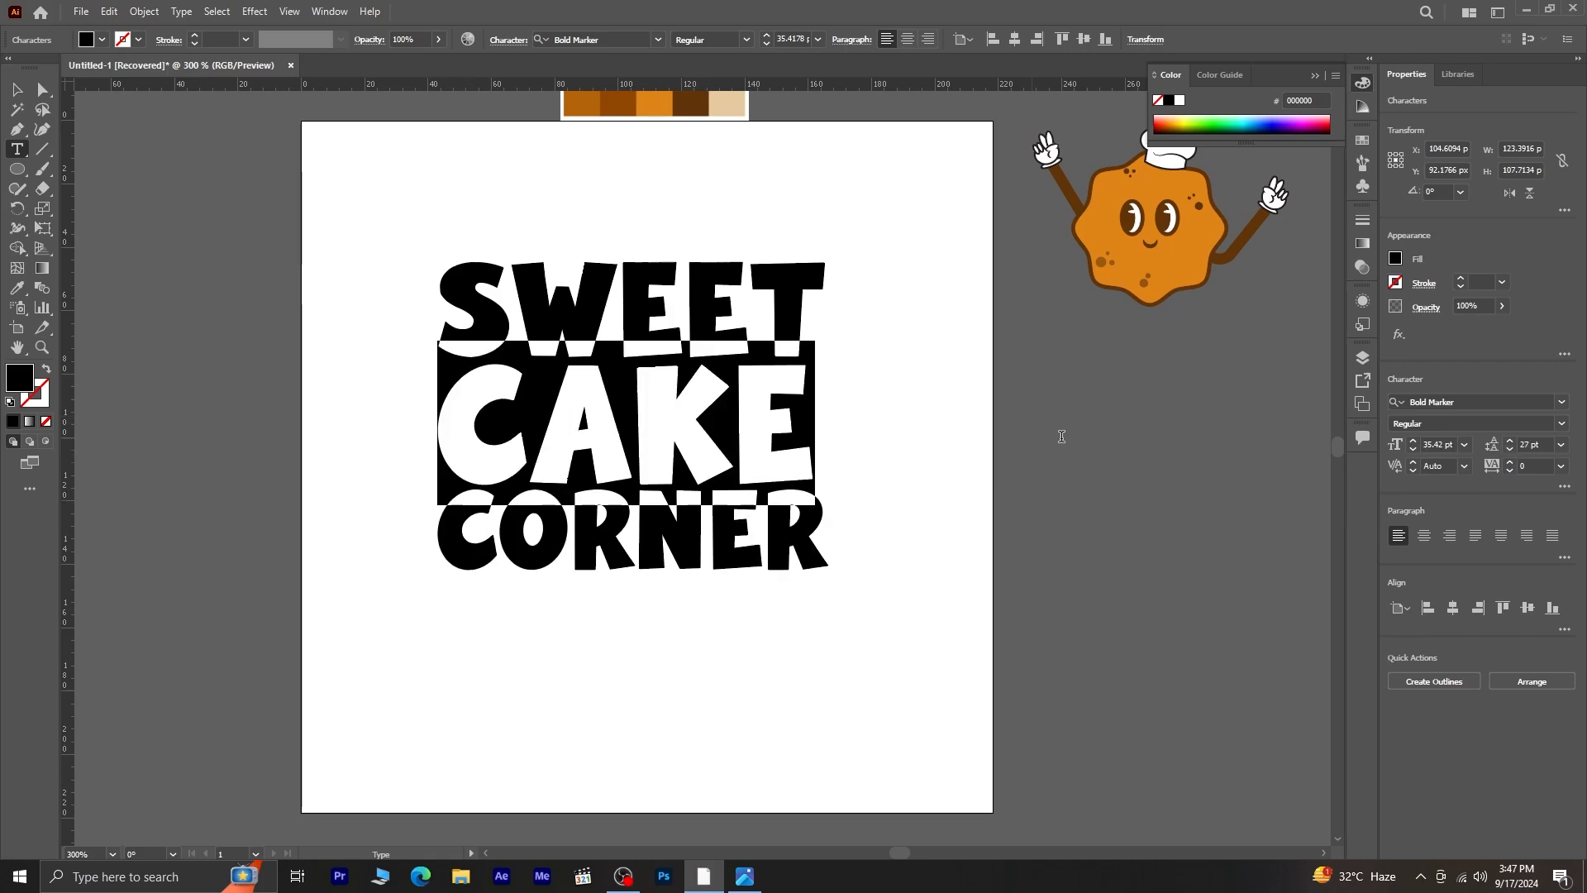
click(1511, 452)
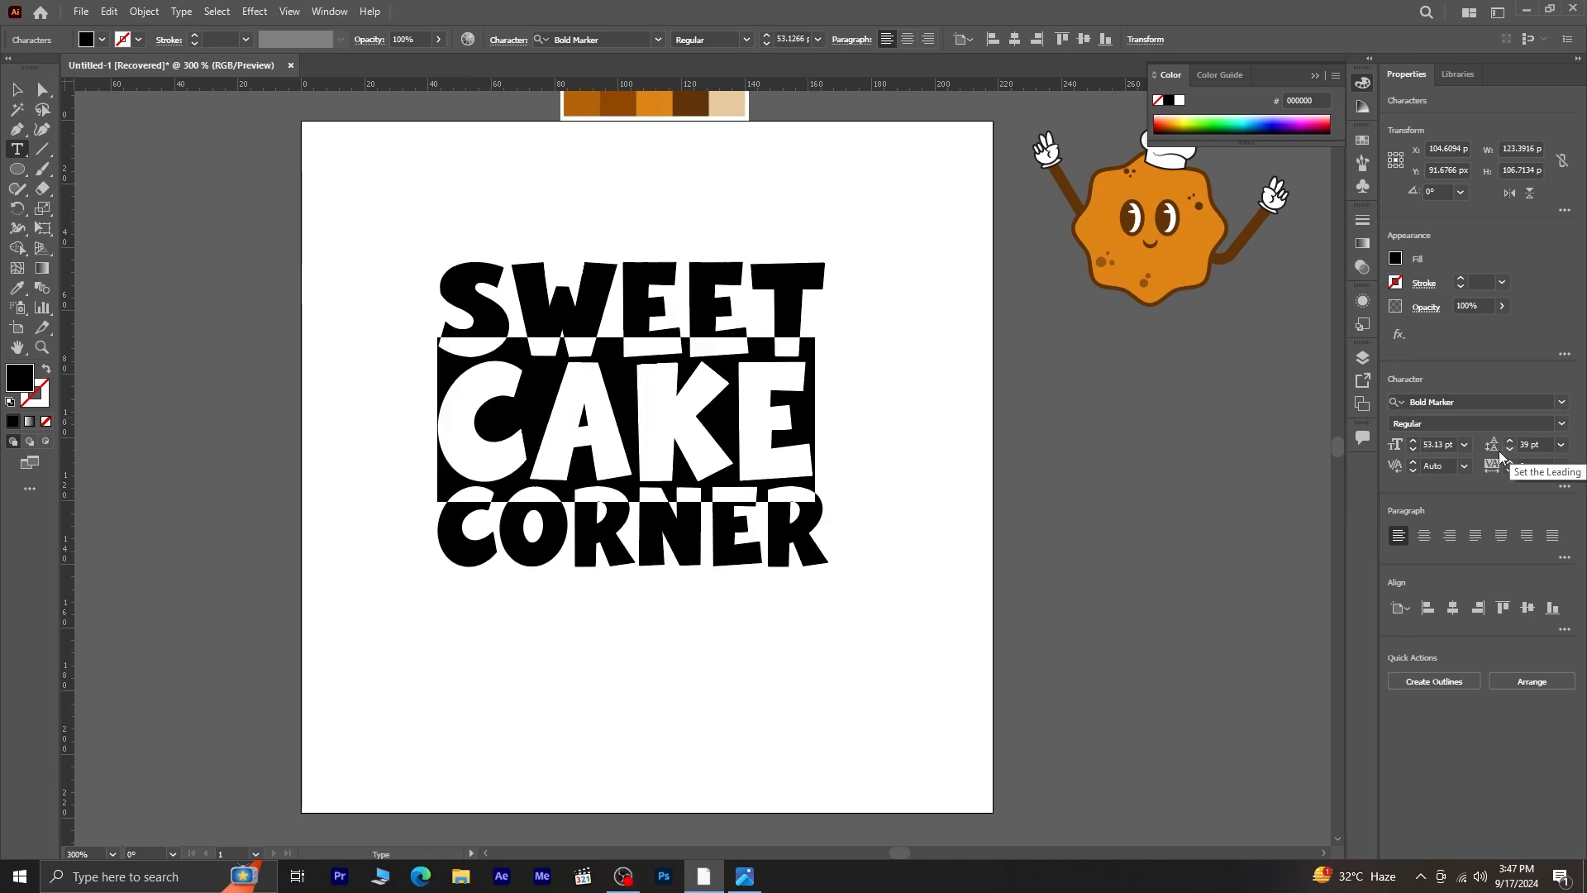
key(Escape)
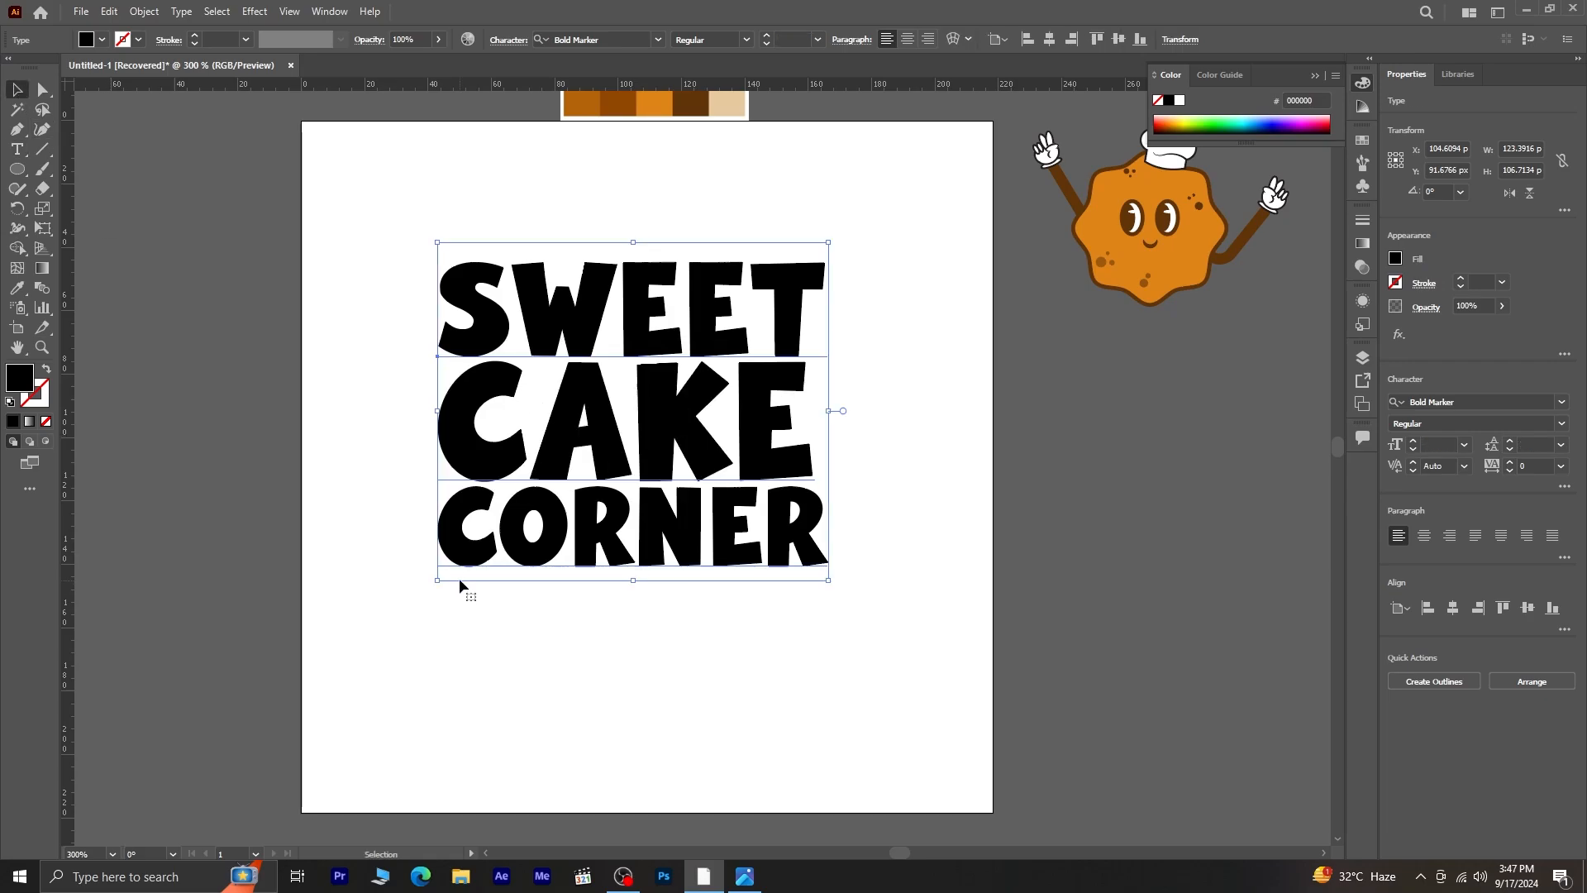
- Recolour all three lines of text with the light beige (E5CA9F) sampled from the palette strip
click(17, 149)
drag(437, 263, 904, 589)
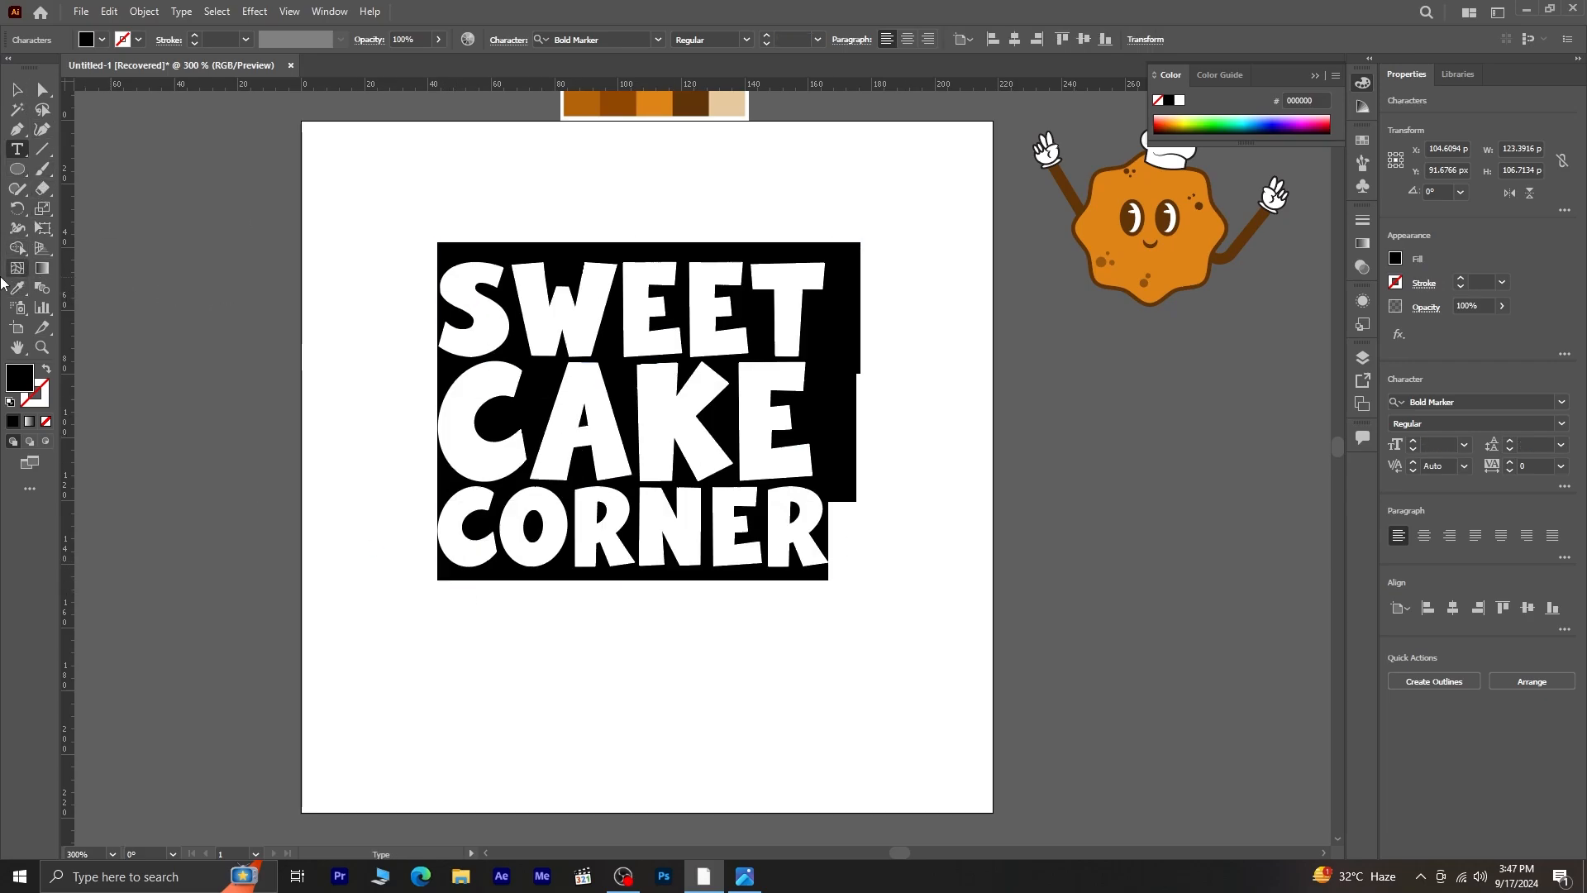
click(19, 291)
click(750, 100)
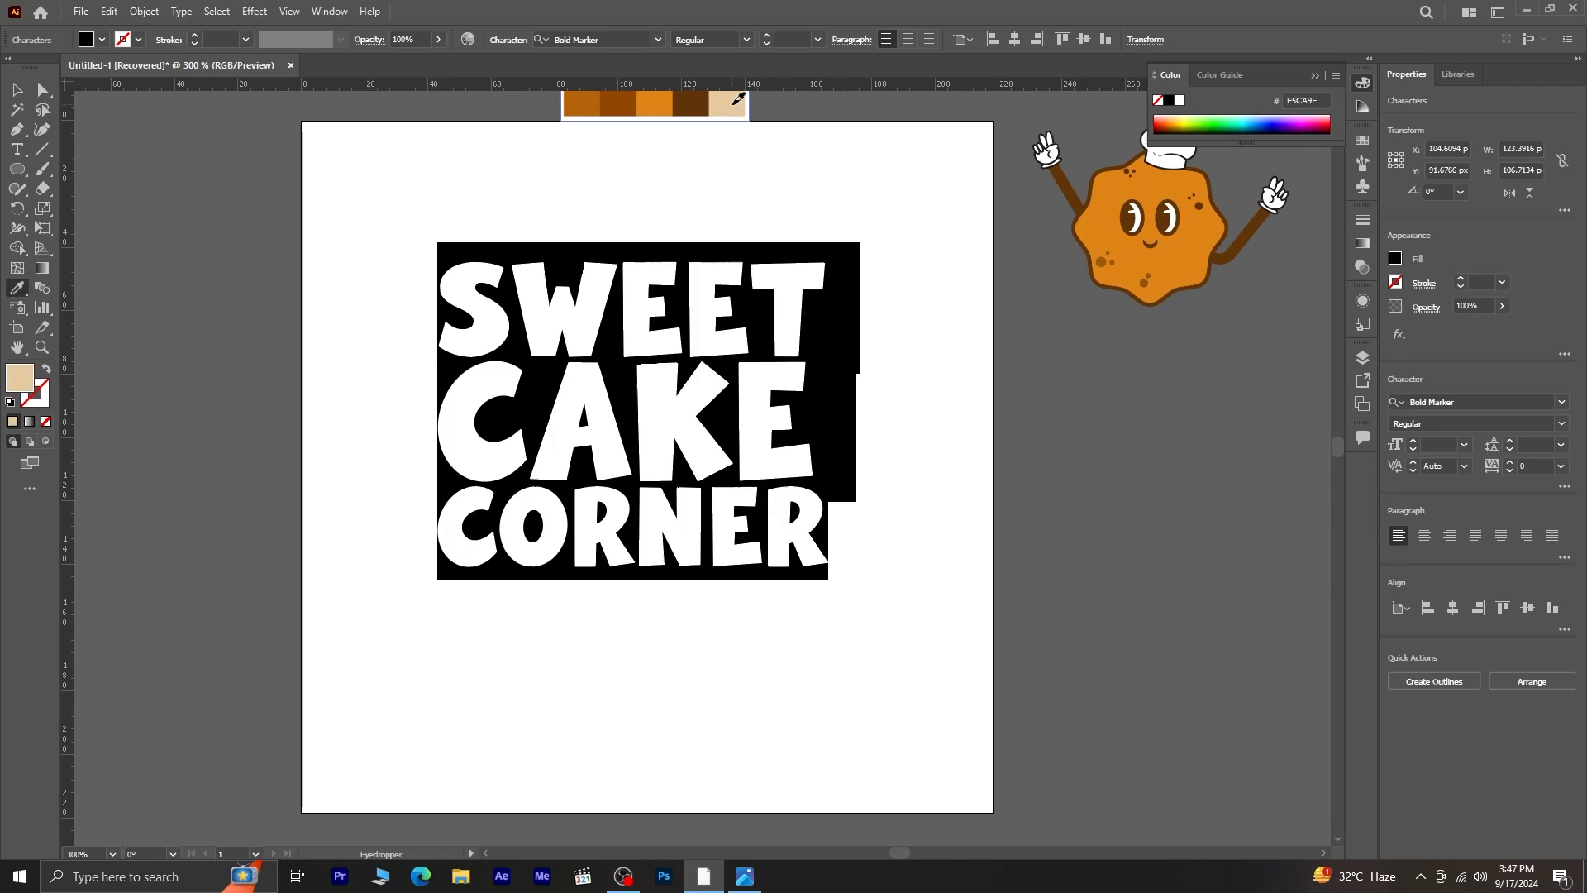
key(Escape)
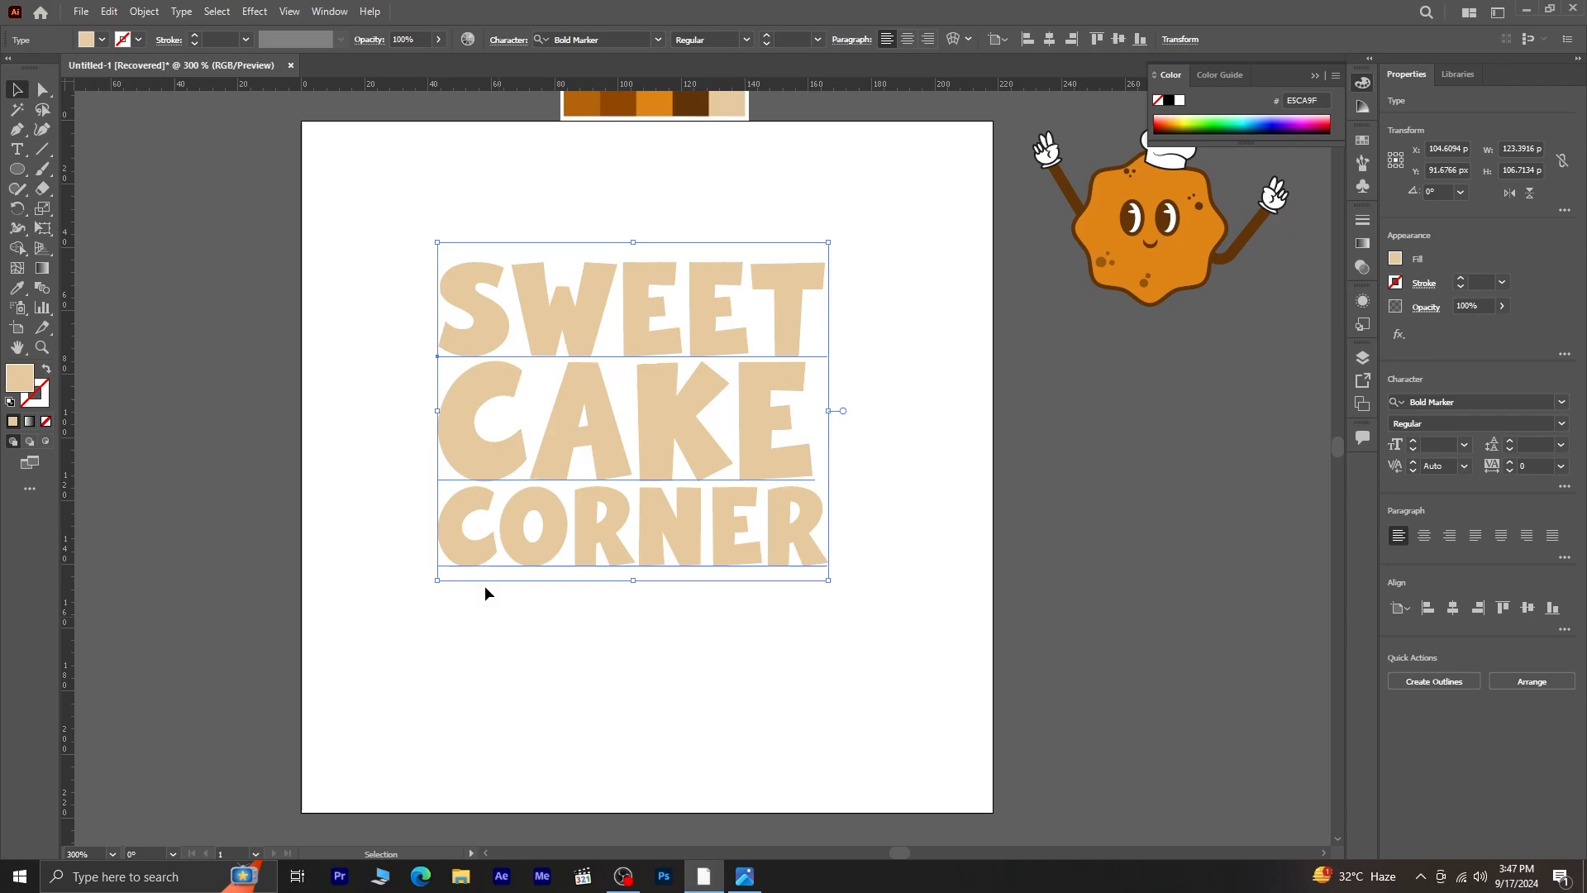
- Bring up the Appearance settings beside the artboard and add two new fills to the whole text object
click(329, 11)
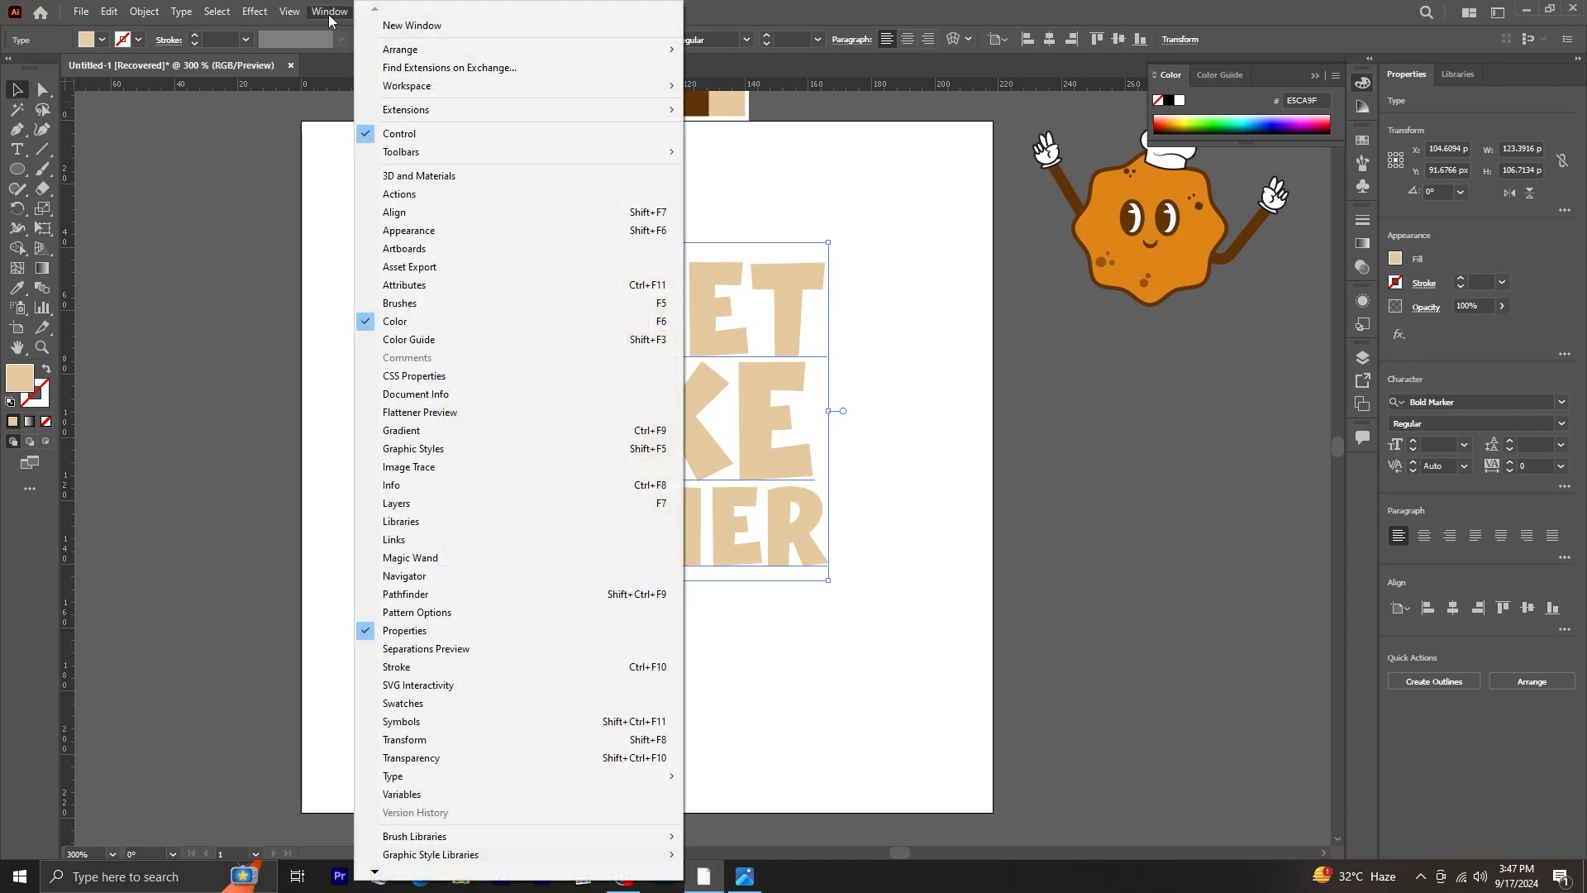
click(426, 232)
drag(1165, 298, 1133, 328)
click(1315, 294)
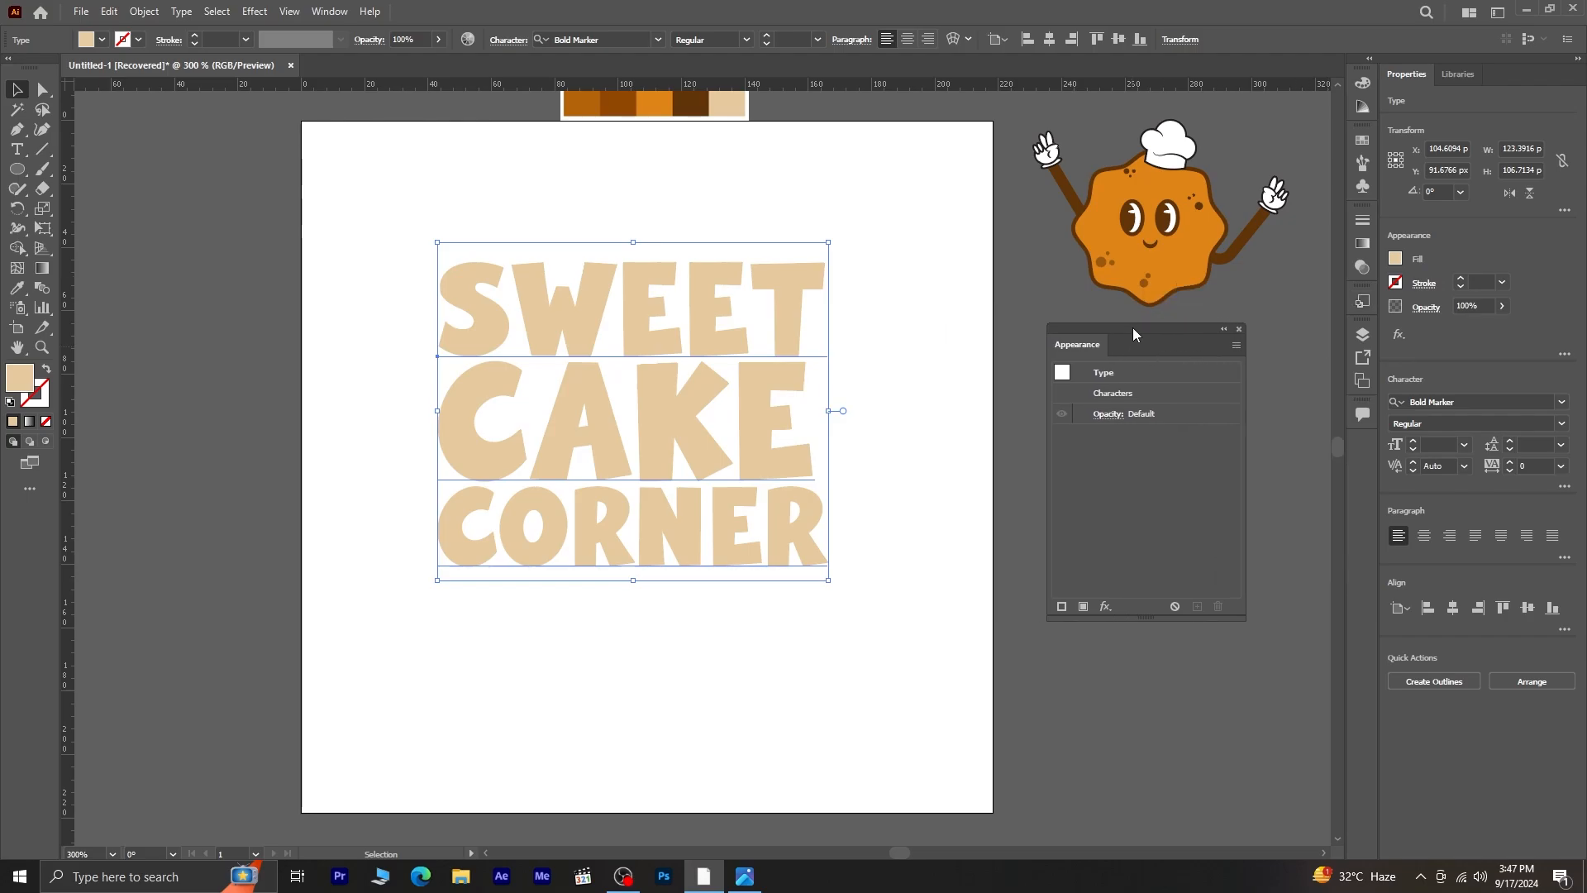
click(1084, 608)
click(1084, 608)
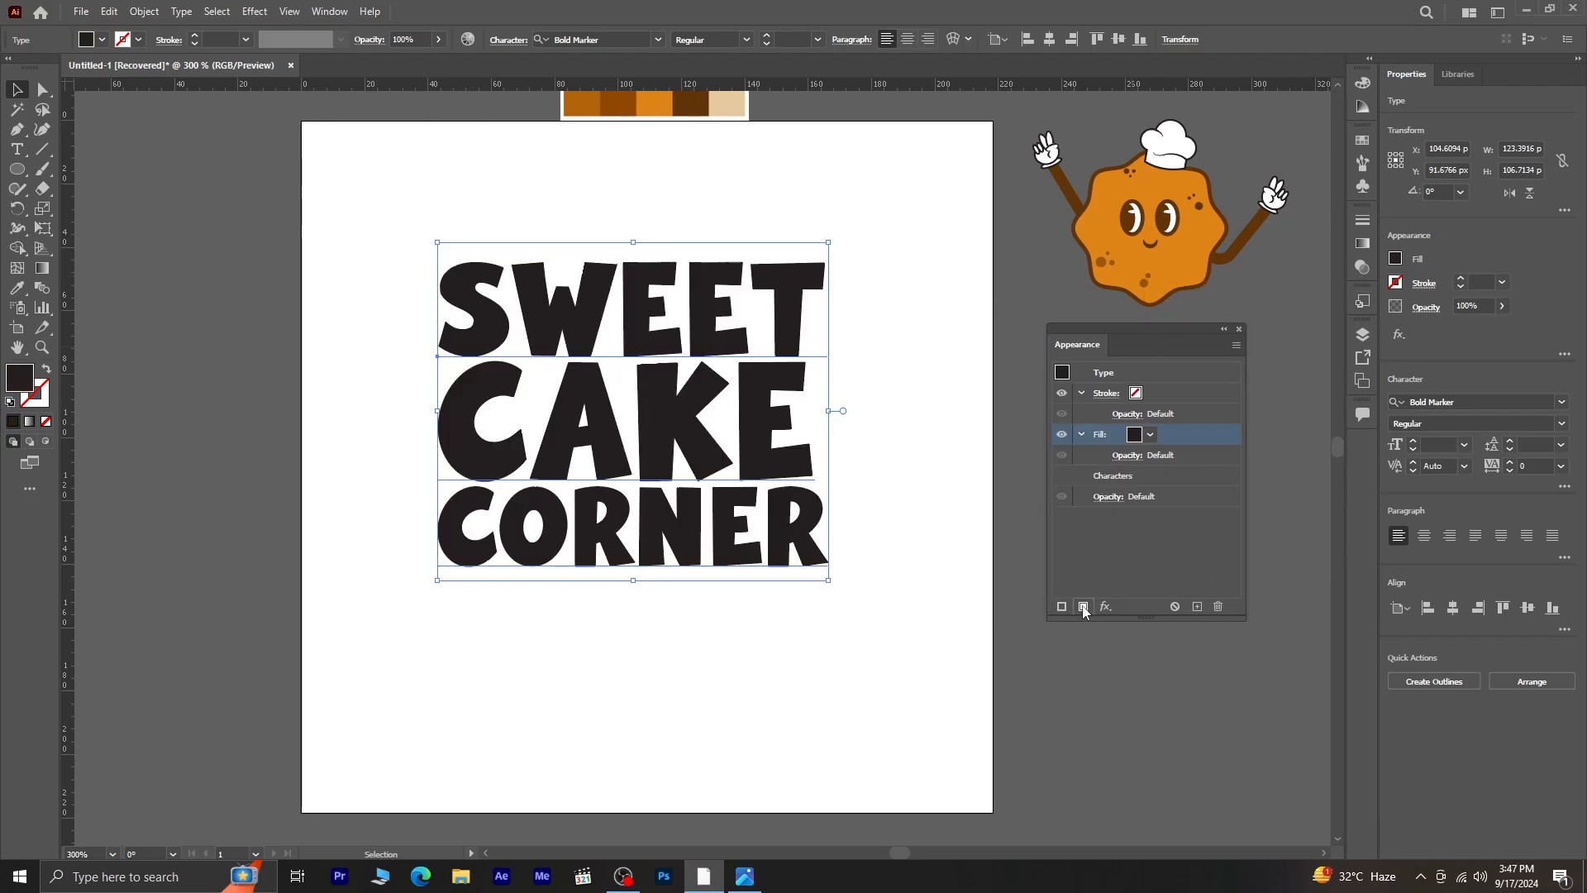
- Colour the text's upper fill with the light beige sampled from the palette strip
click(1173, 399)
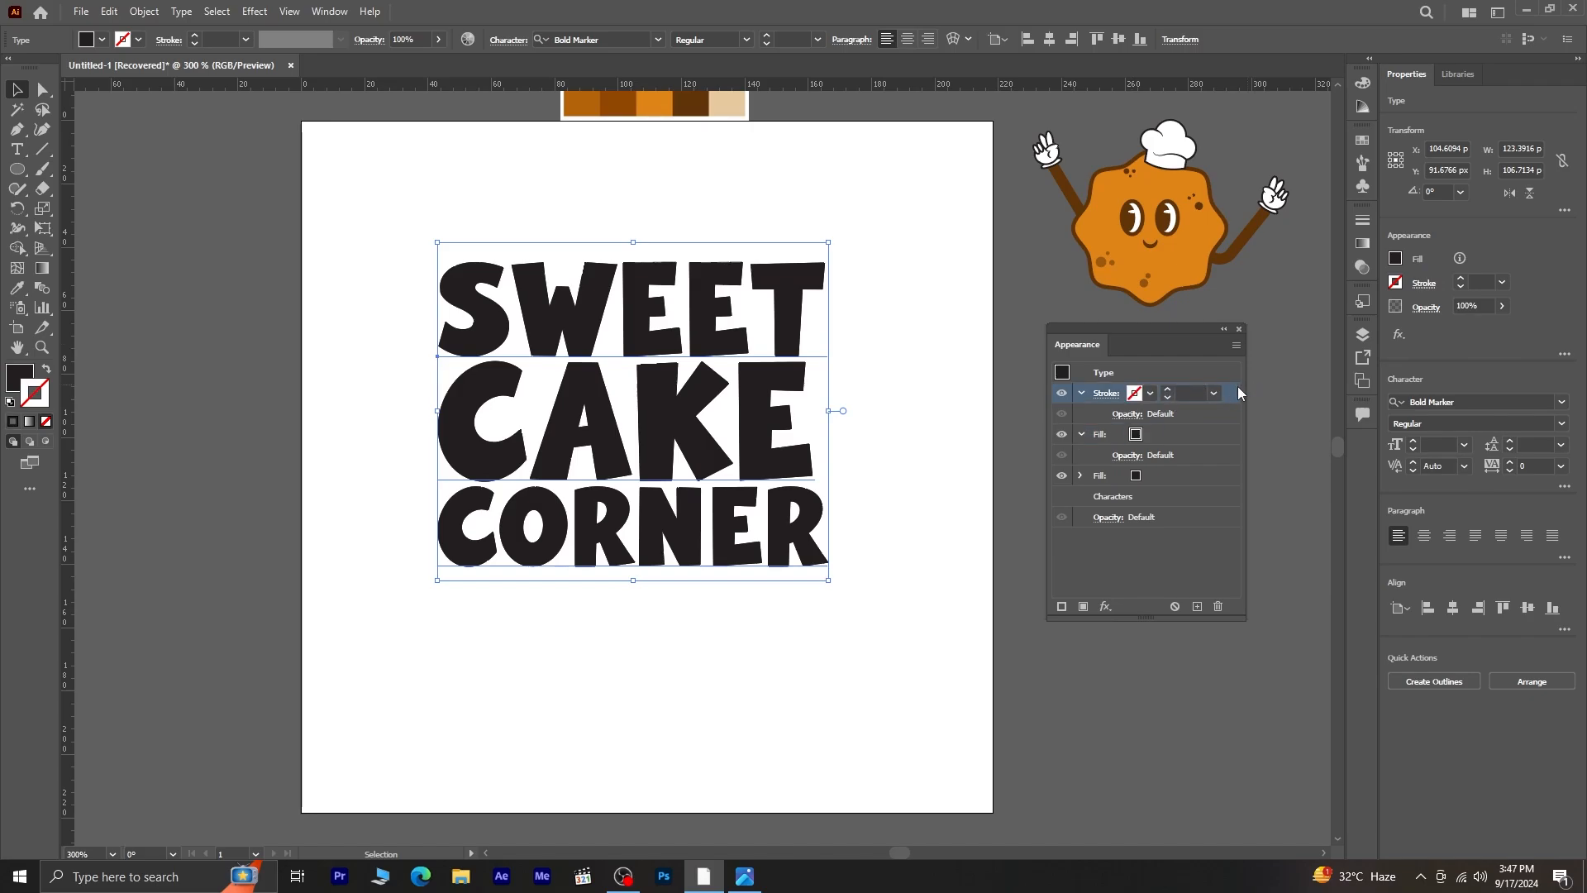
click(1202, 523)
click(1159, 438)
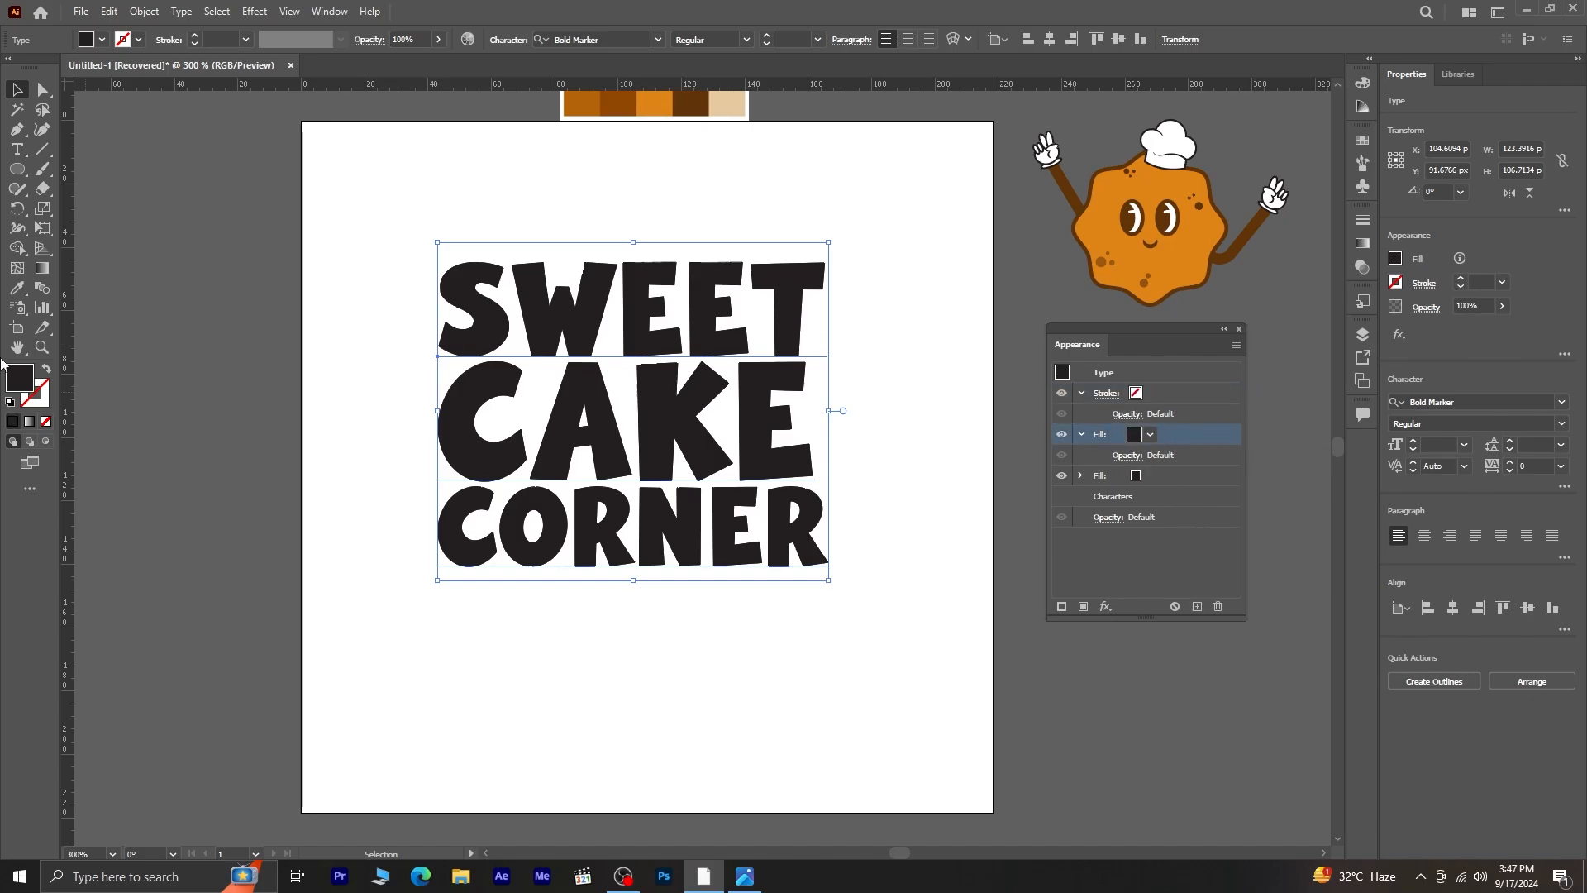
click(16, 288)
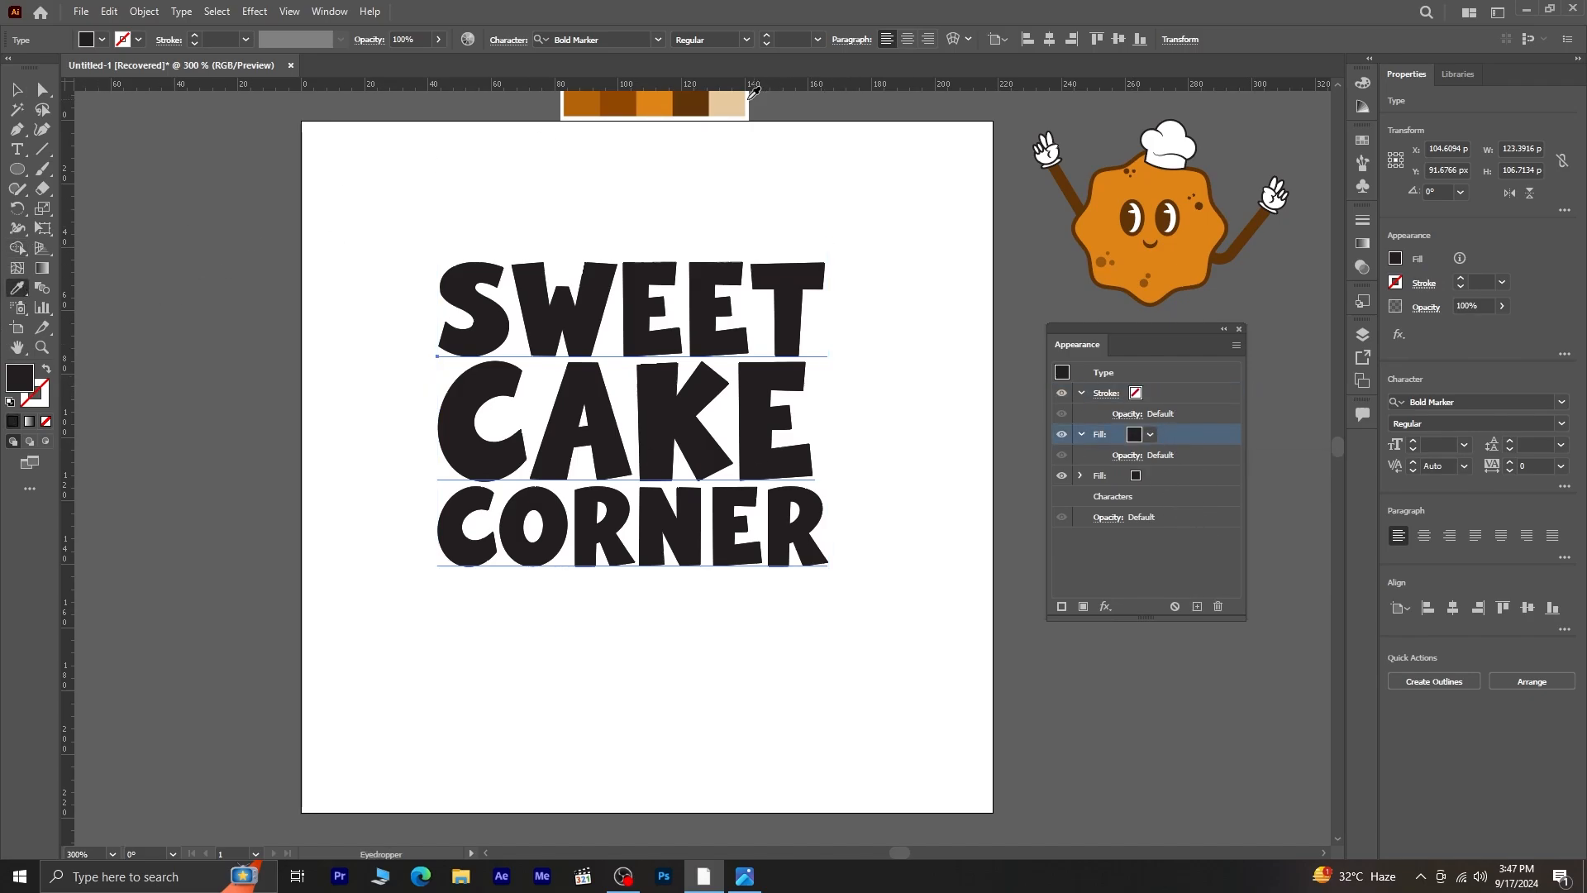
click(727, 104)
- Add a Transform effect to the lower black fill with 63 copies, moved 1 px horizontally and 1 px vertically
click(1147, 480)
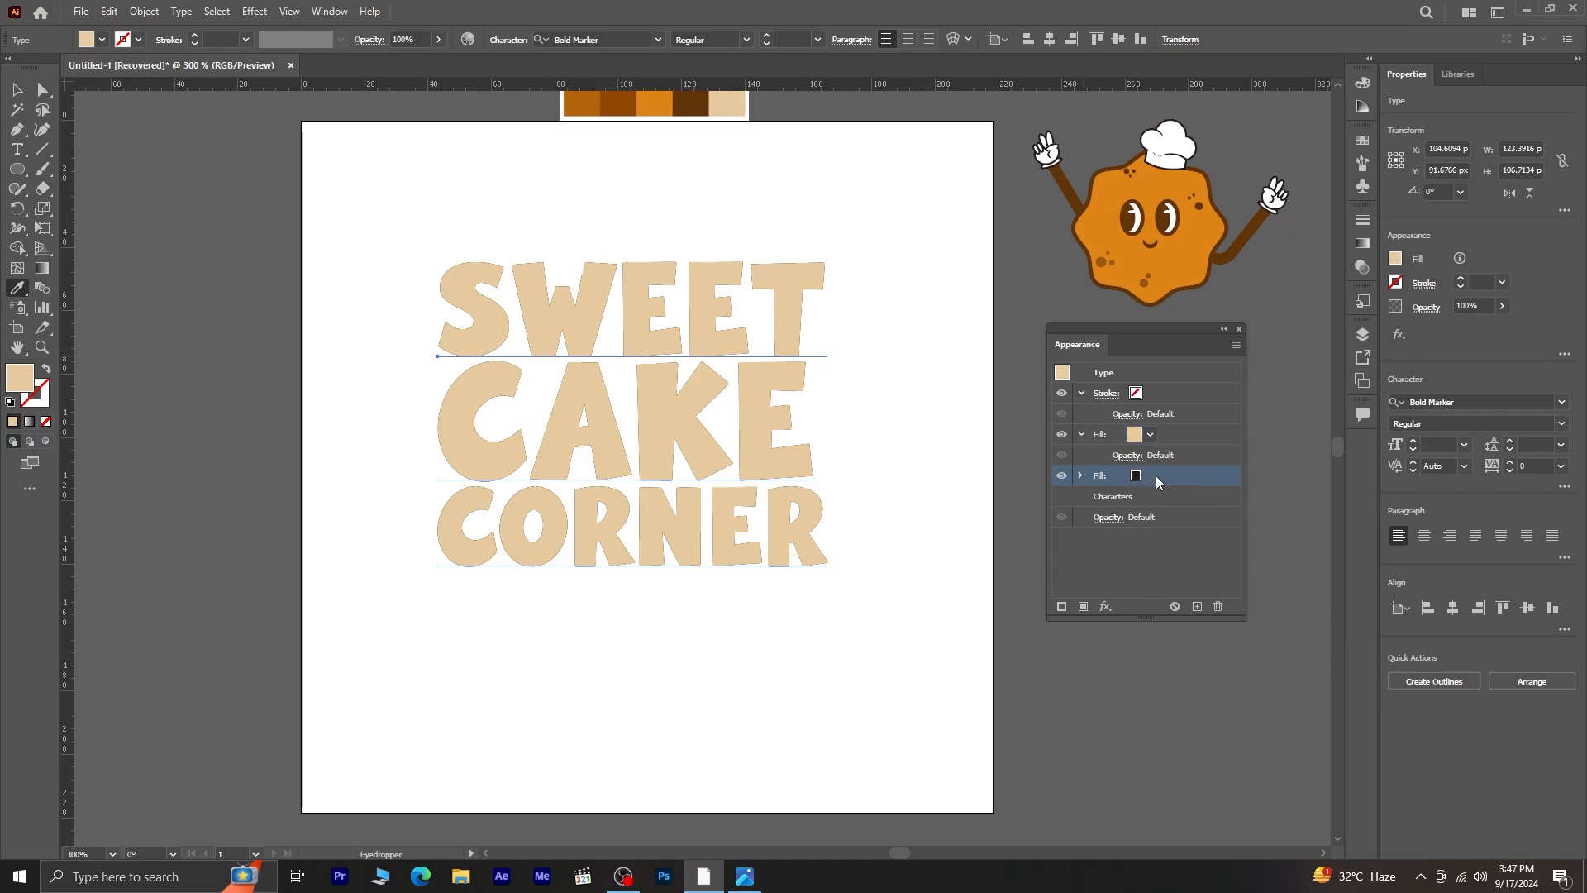
click(1105, 609)
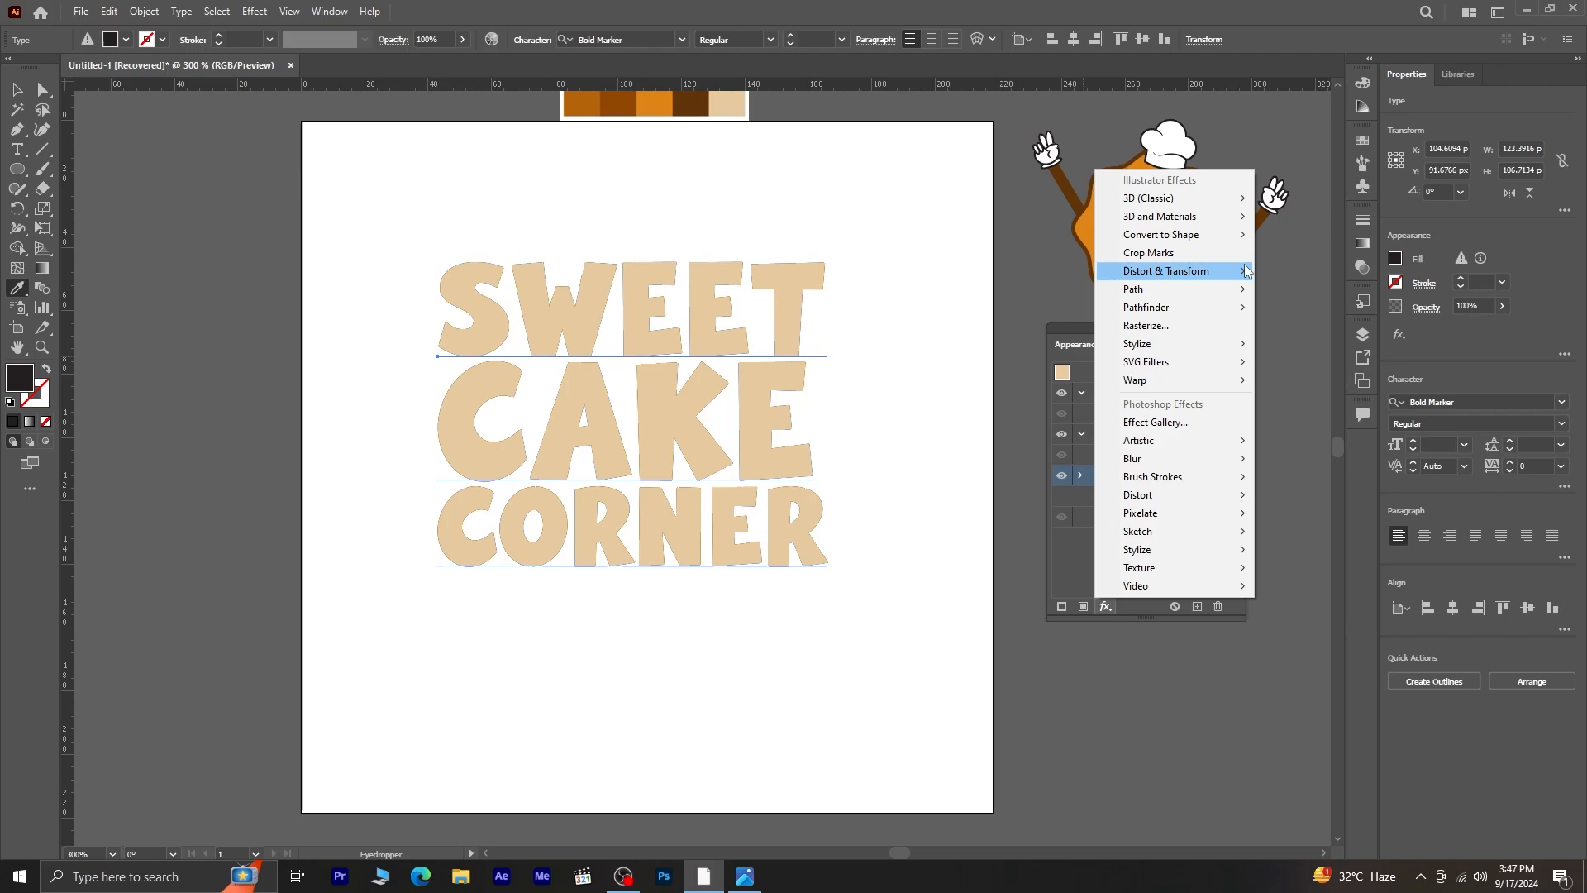
mouse_move(1232, 275)
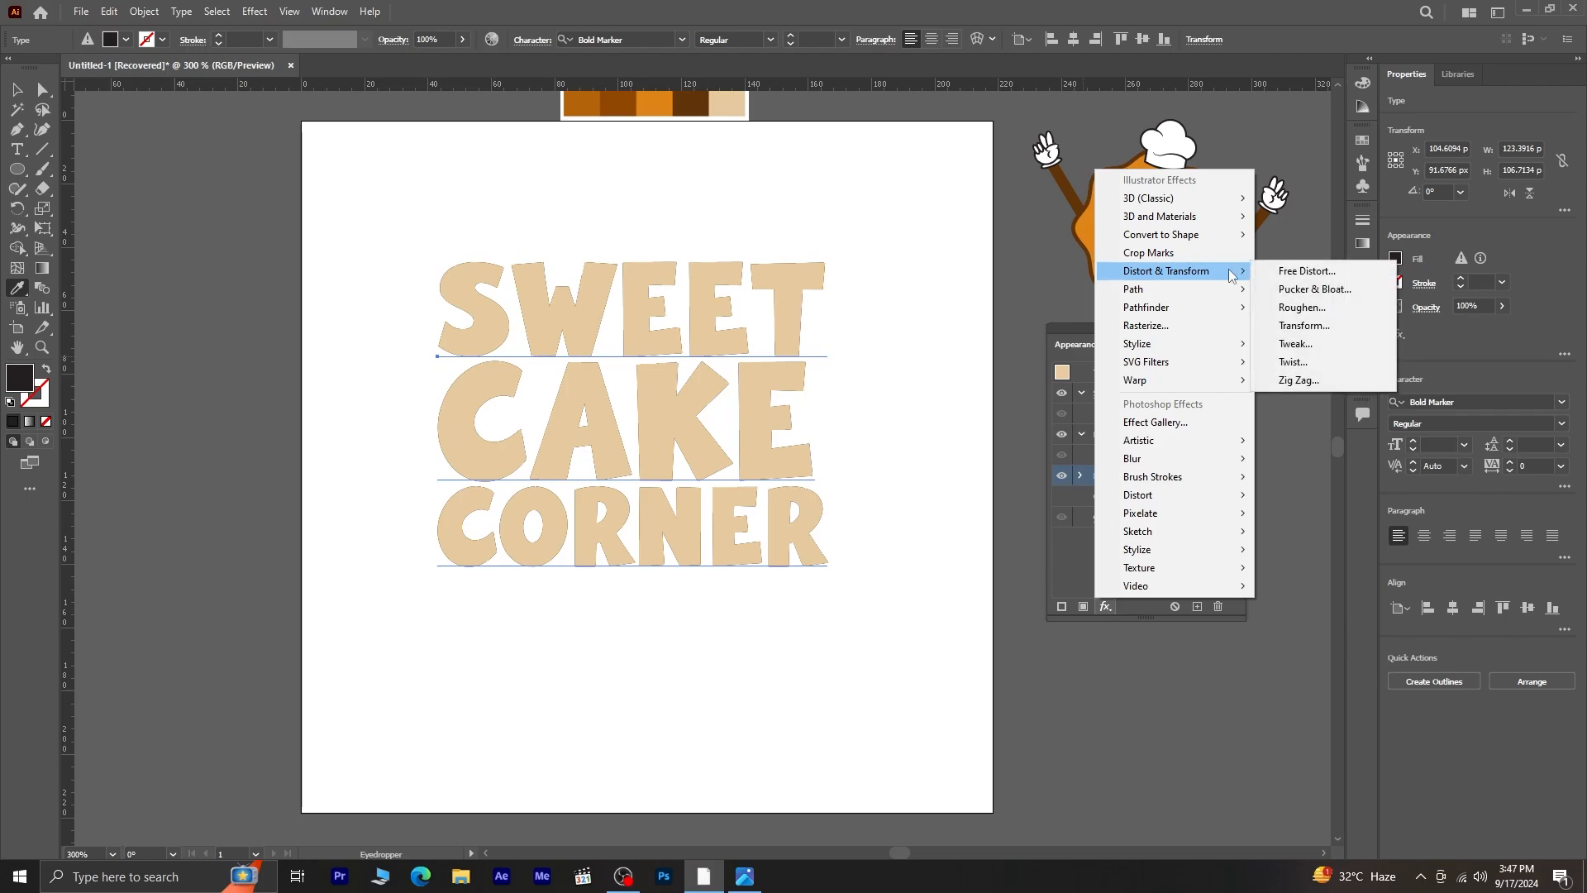
click(1315, 325)
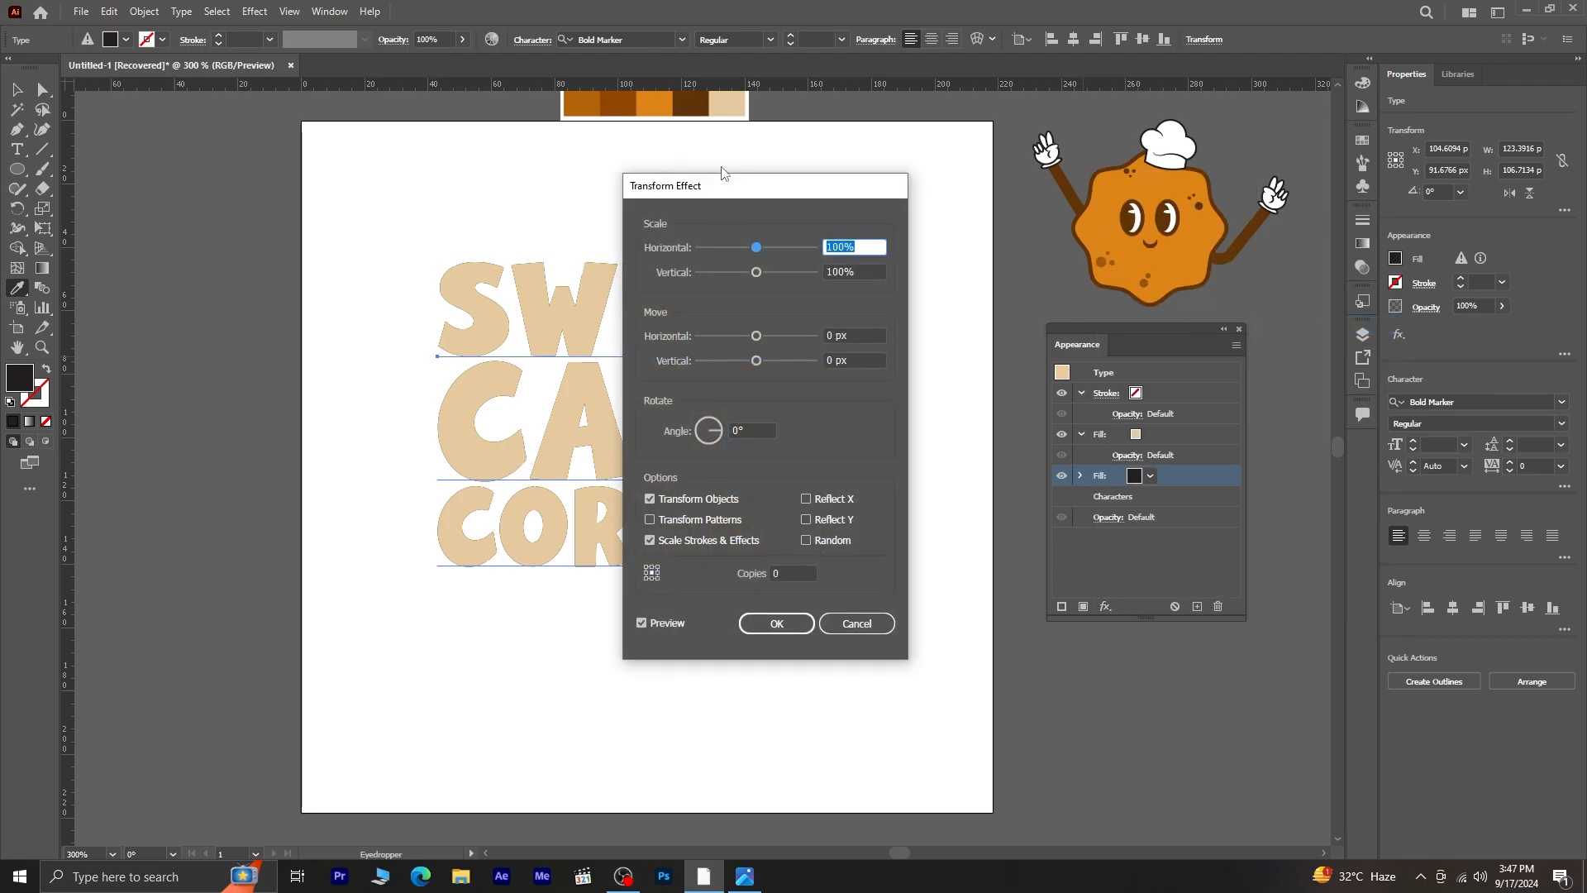
drag(721, 173, 975, 261)
click(1048, 606)
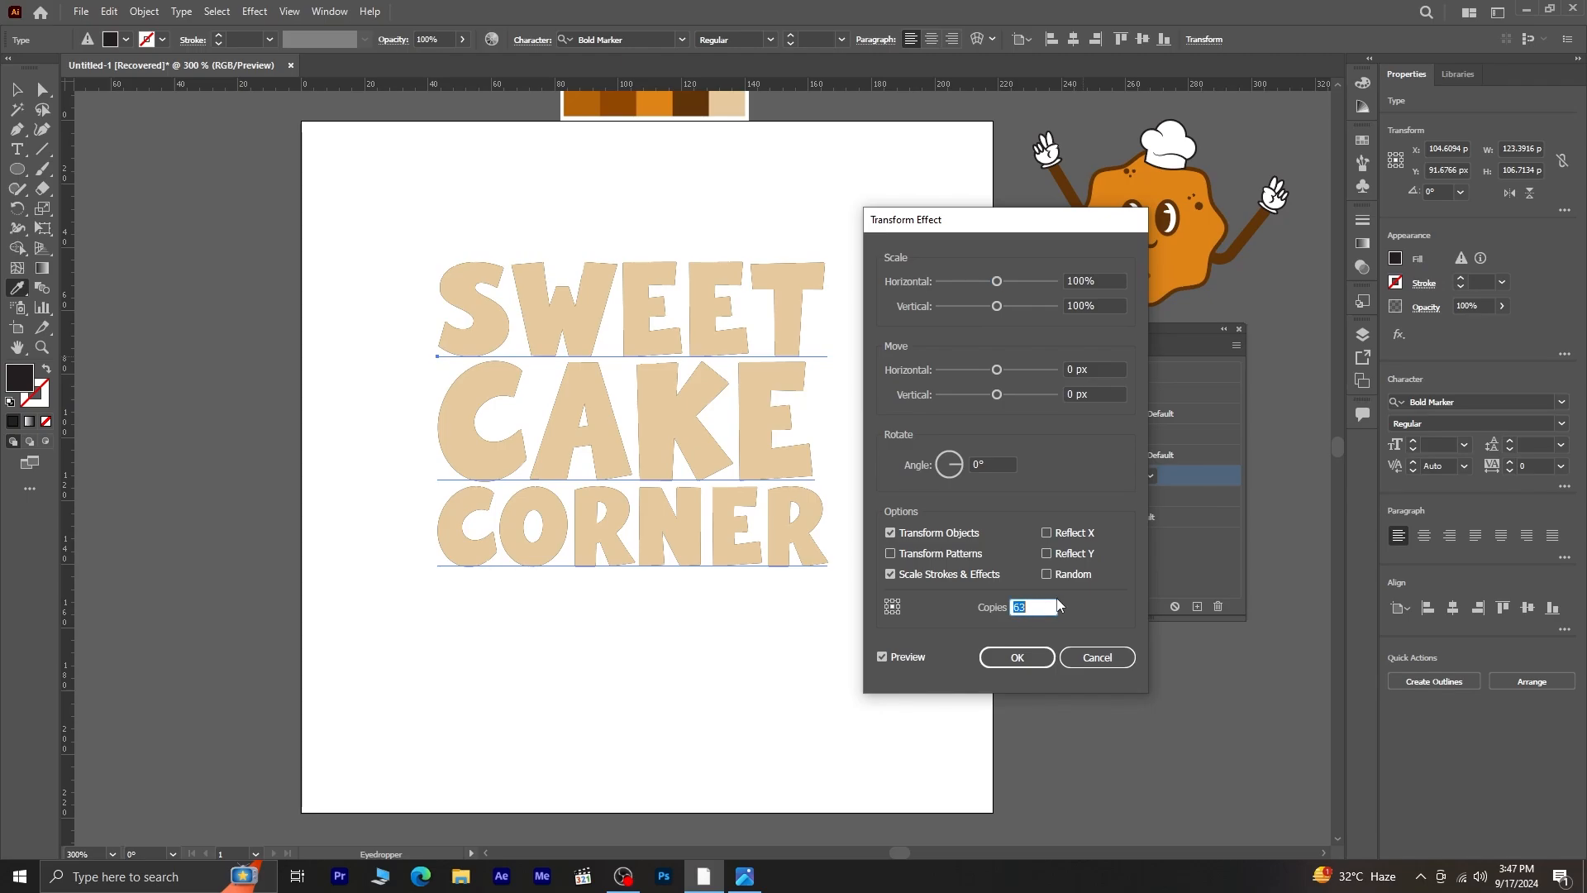
click(1108, 365)
key(Up)
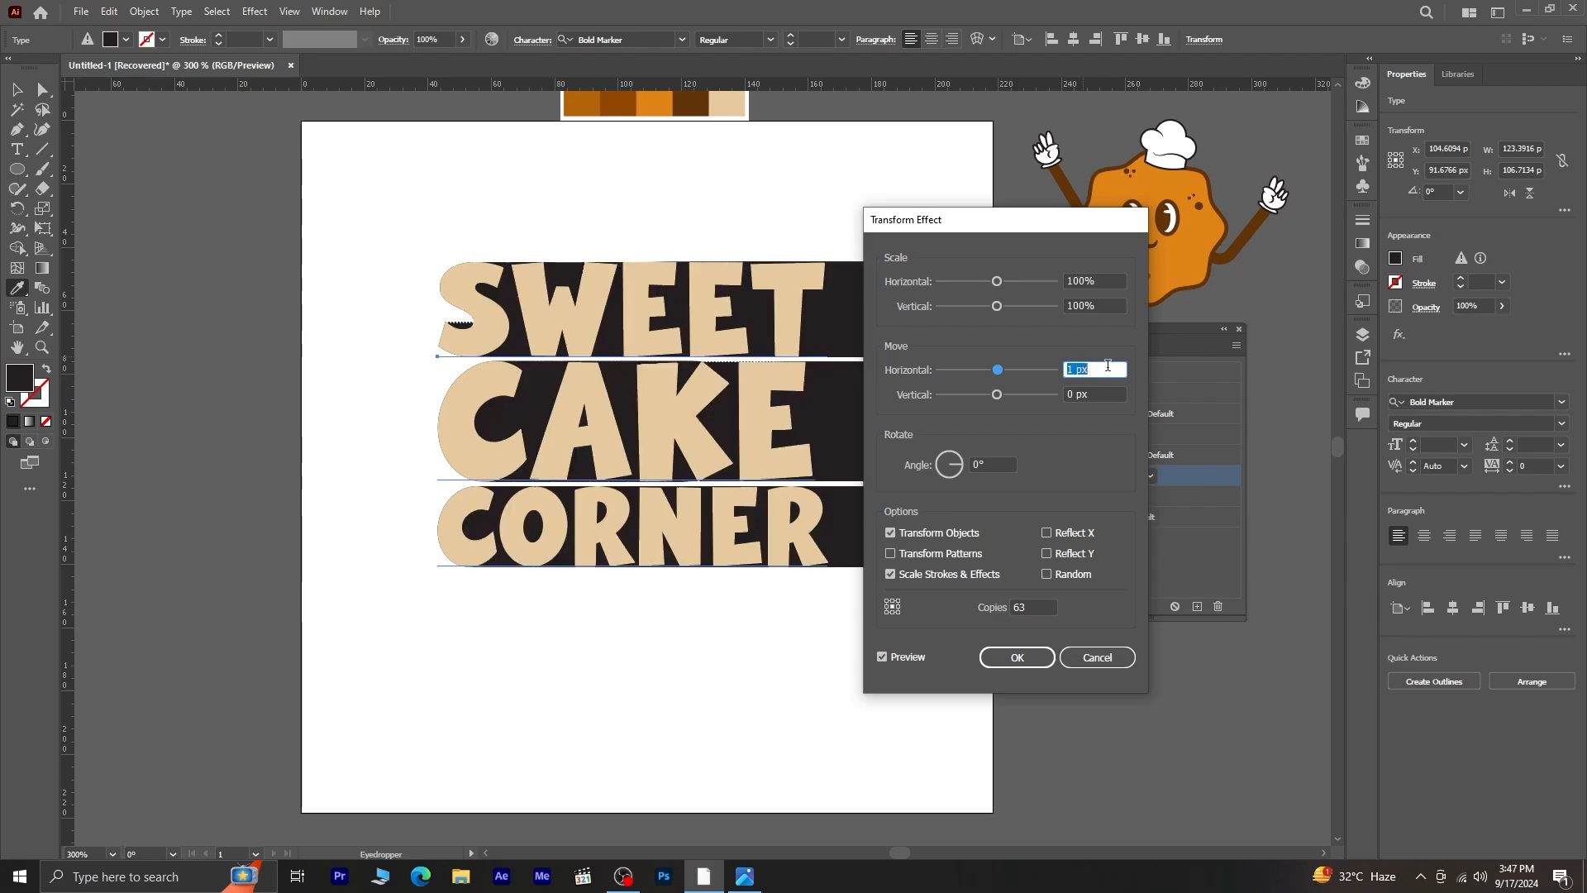
click(1107, 395)
key(Up)
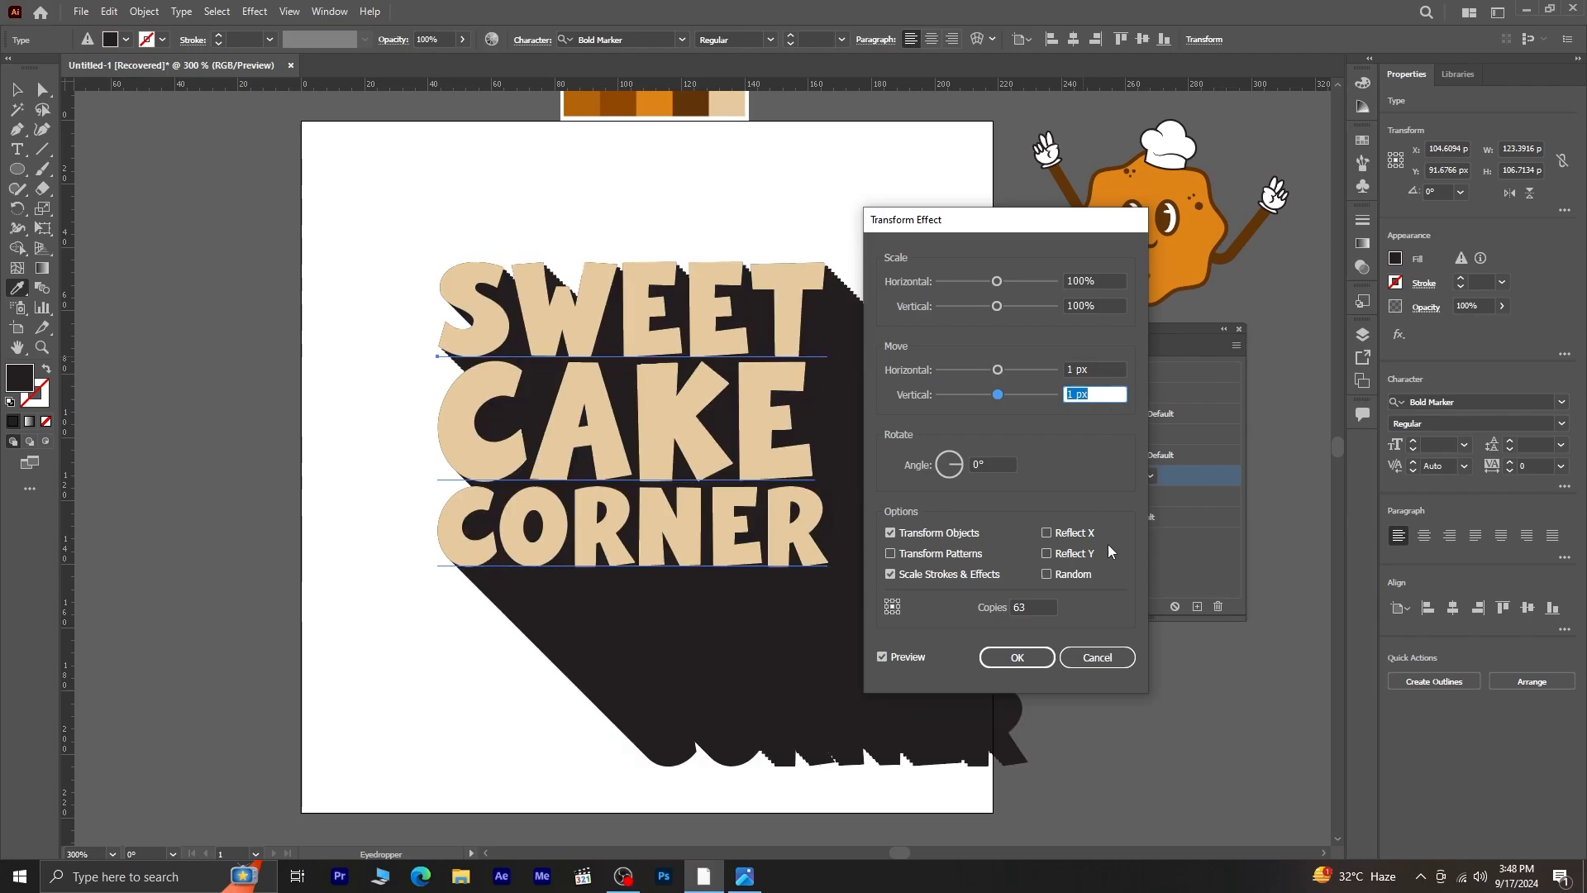
- Reduce the Transform effect to 12 copies and apply it as the text's extruded shadow
click(1032, 601)
key(Down)
key(Down)
key(Down)
key(Down)
key(Down)
key(Down)
key(Down)
key(Down)
key(Down)
key(Down)
key(Down)
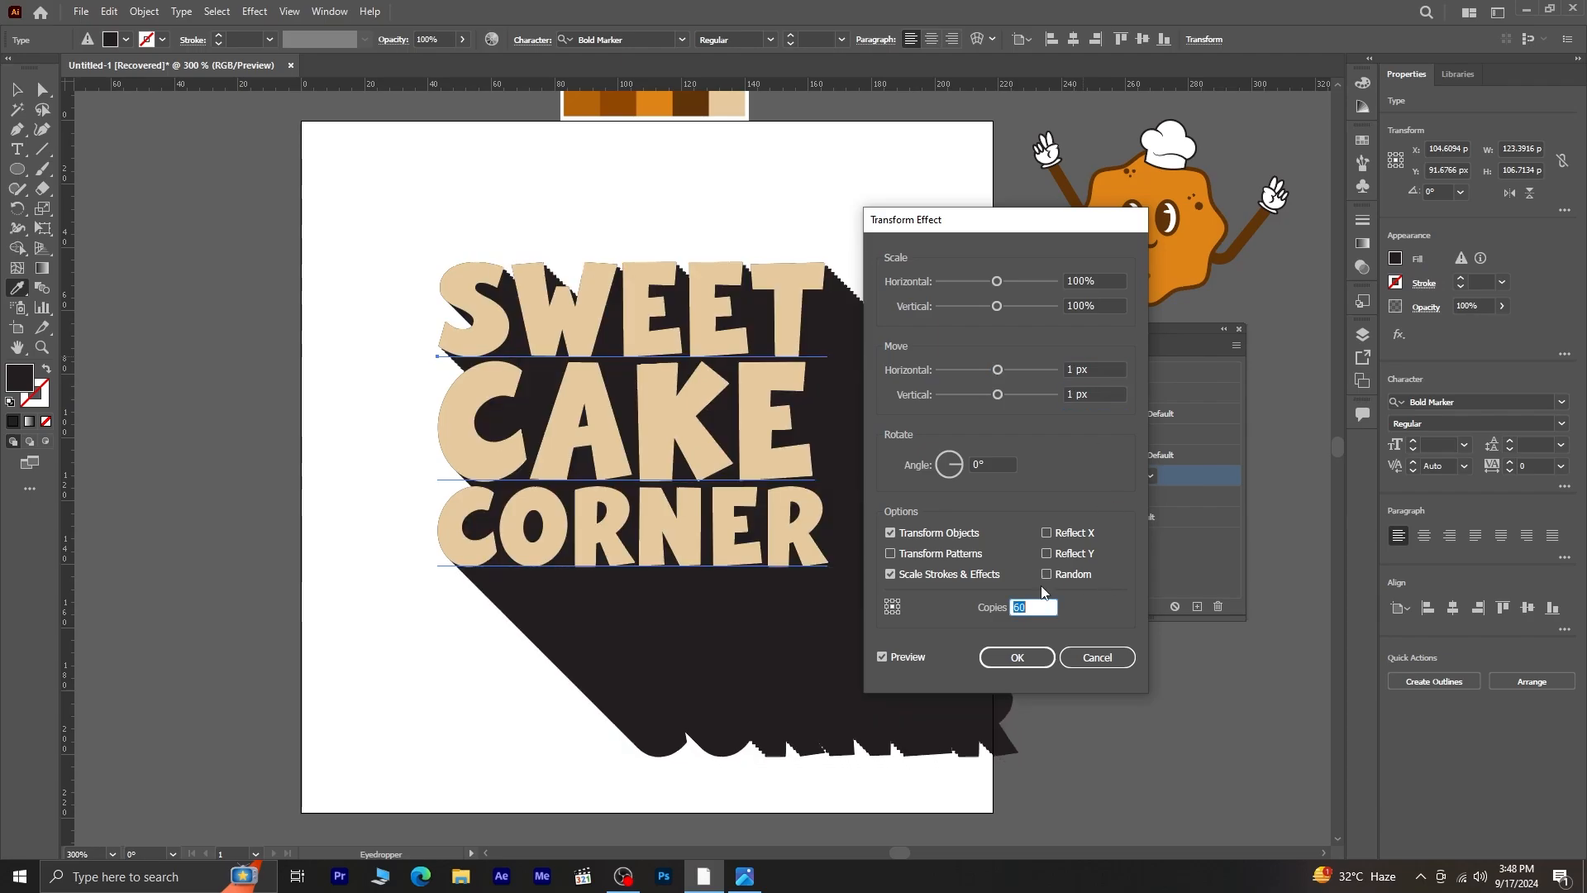
key(Down)
key(Down)
key(Down)
key(Down)
key(Down)
key(Down)
key(Down)
key(Down)
key(Down)
key(Down)
key(Down)
key(Down)
key(Down)
key(Down)
key(Down)
key(Down)
key(Down)
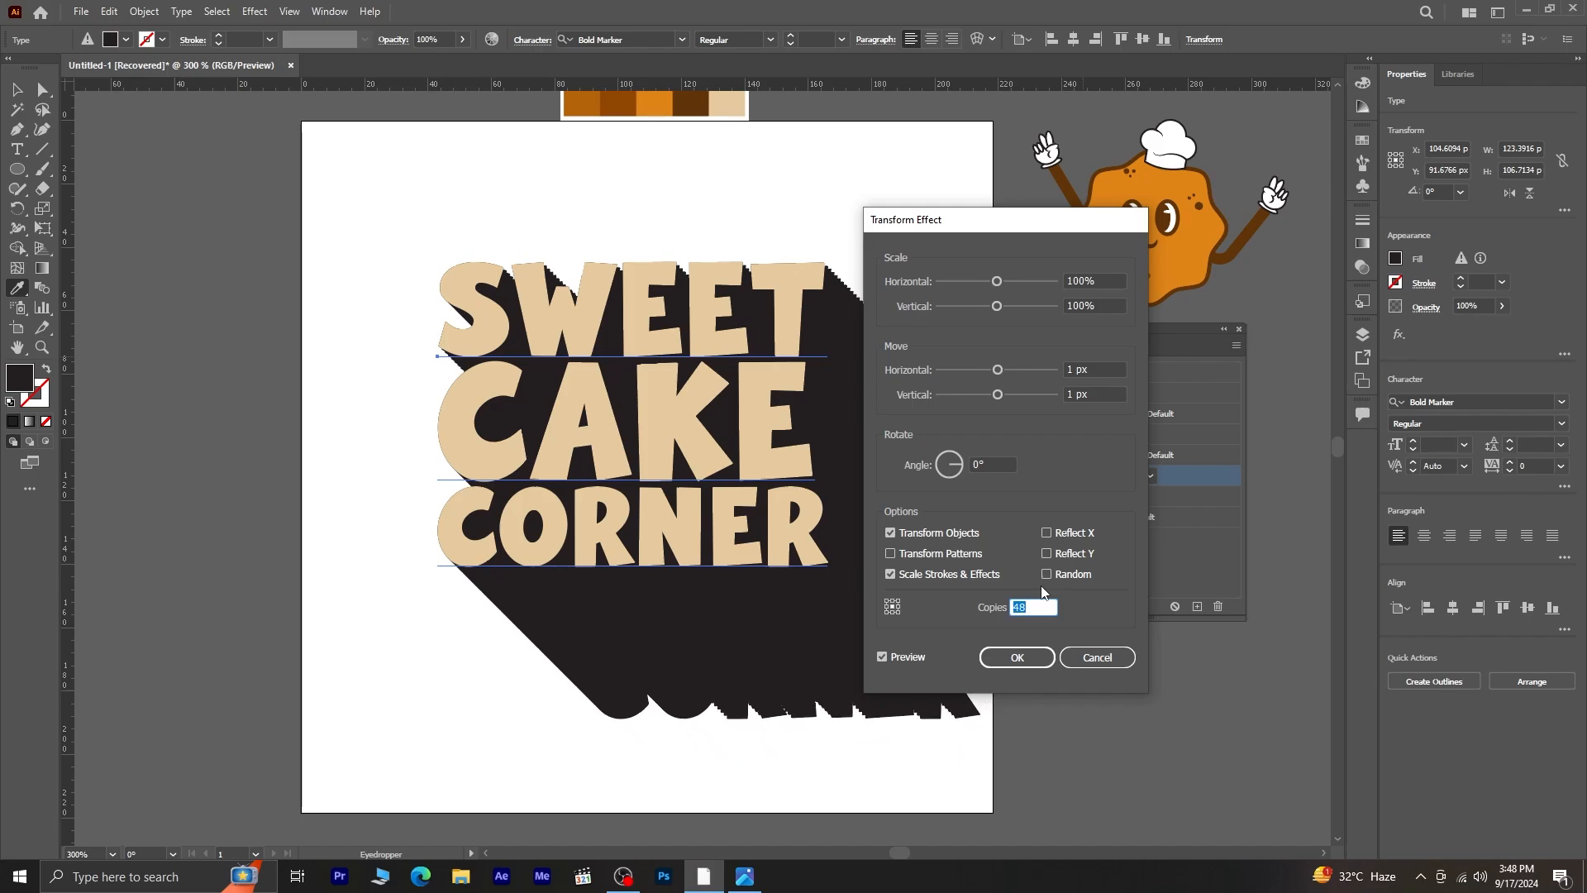
key(Down)
key(Down)
key(Down)
key(Down)
key(Down)
key(Down)
key(Down)
key(Down)
key(Down)
key(Down)
key(Down)
key(Down)
key(Down)
key(Down)
key(Down)
key(Down)
key(Down)
key(Down)
key(Down)
key(Down)
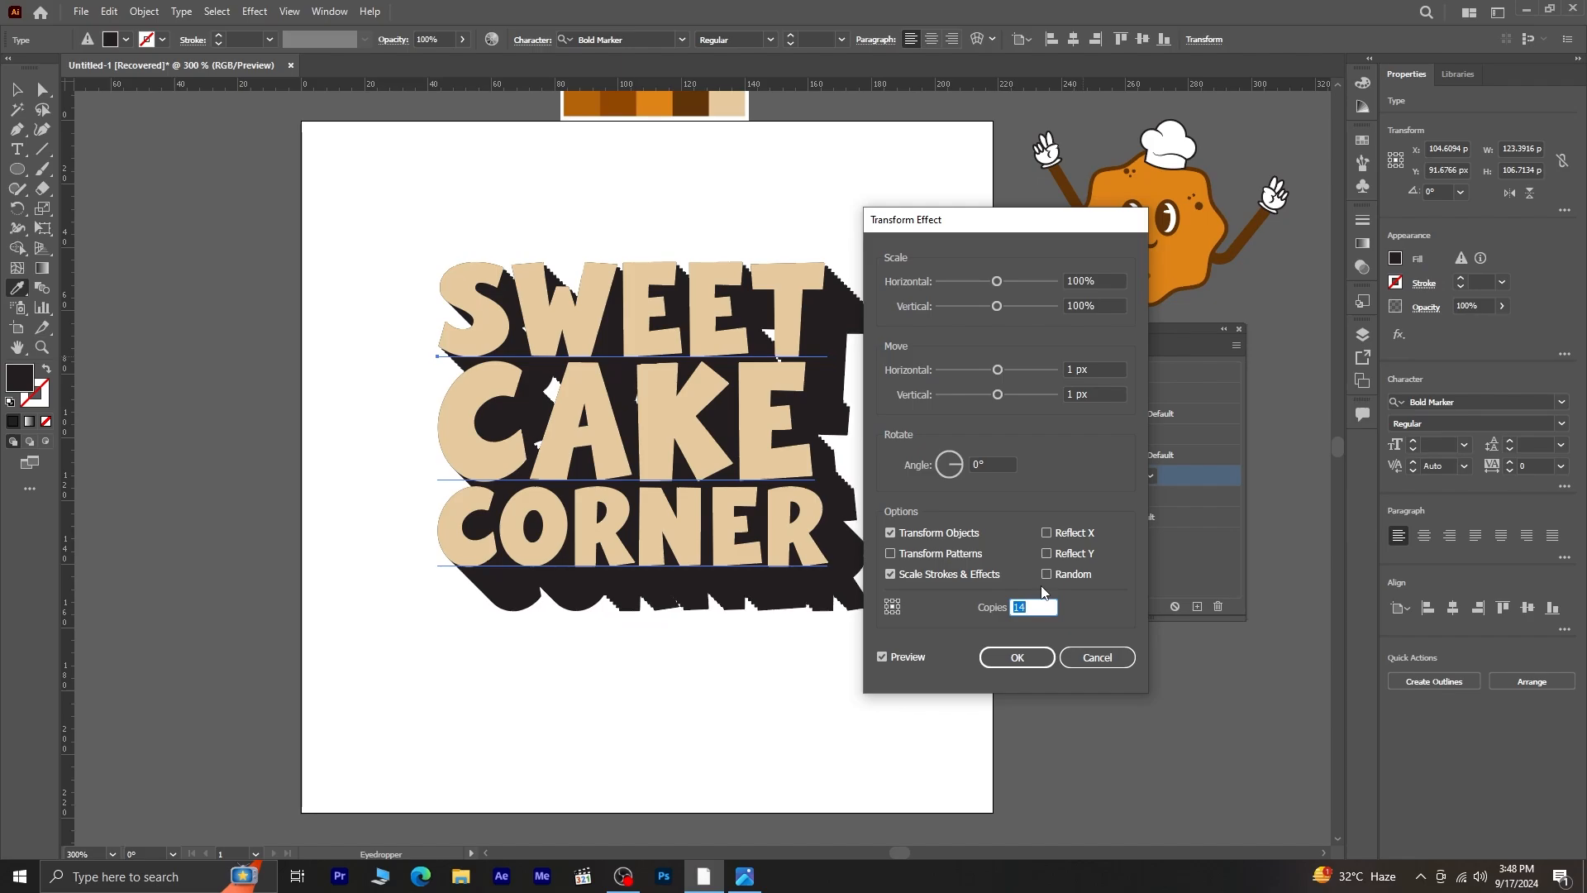
key(Down)
key(Down)
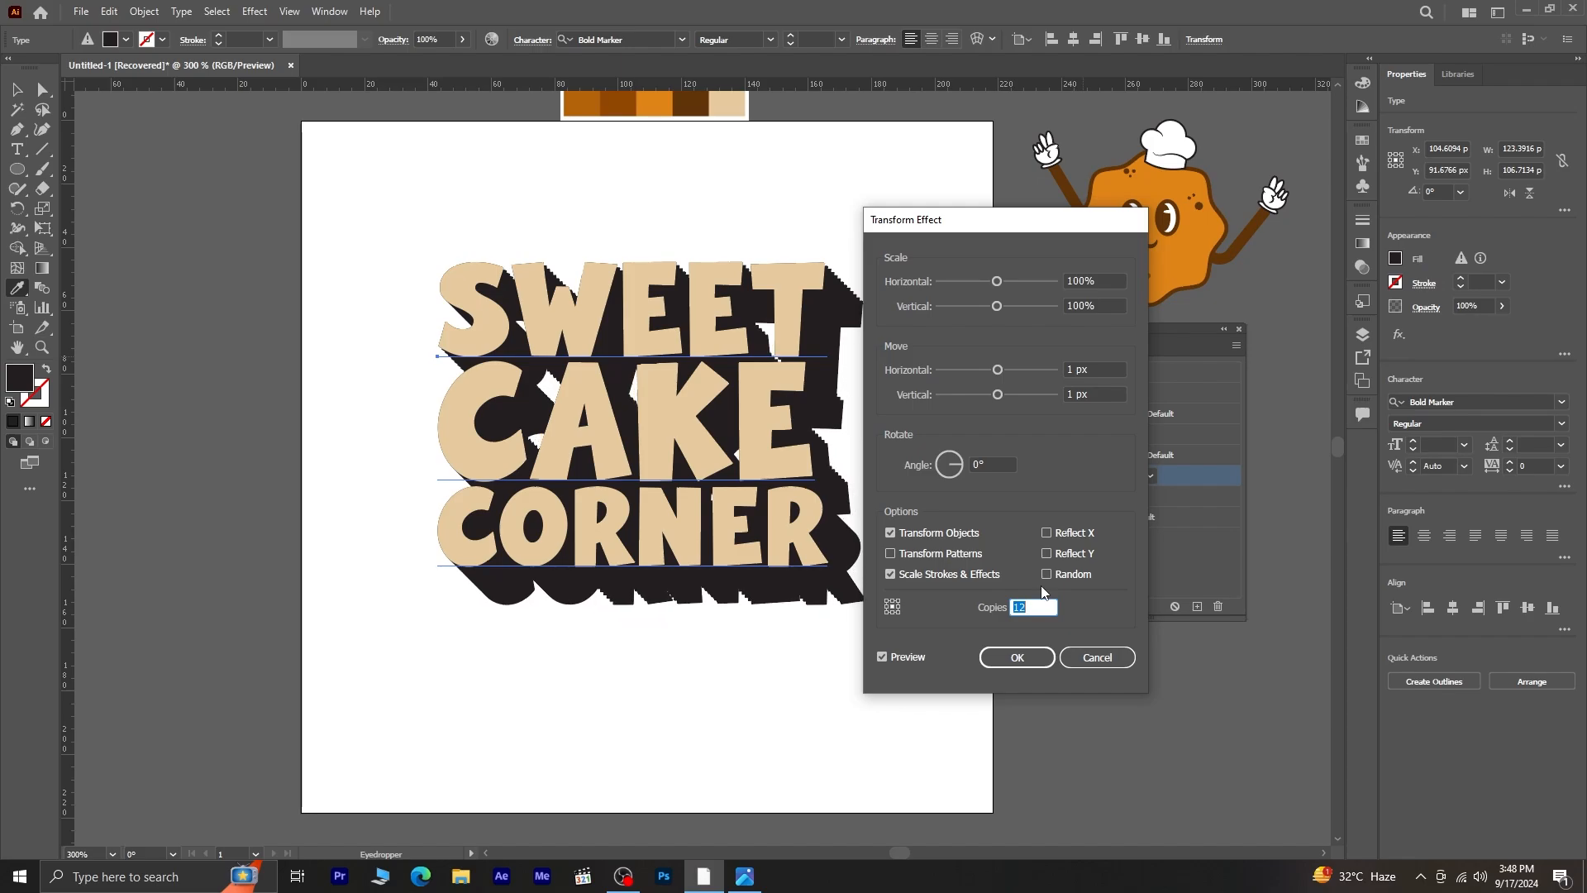
click(1018, 656)
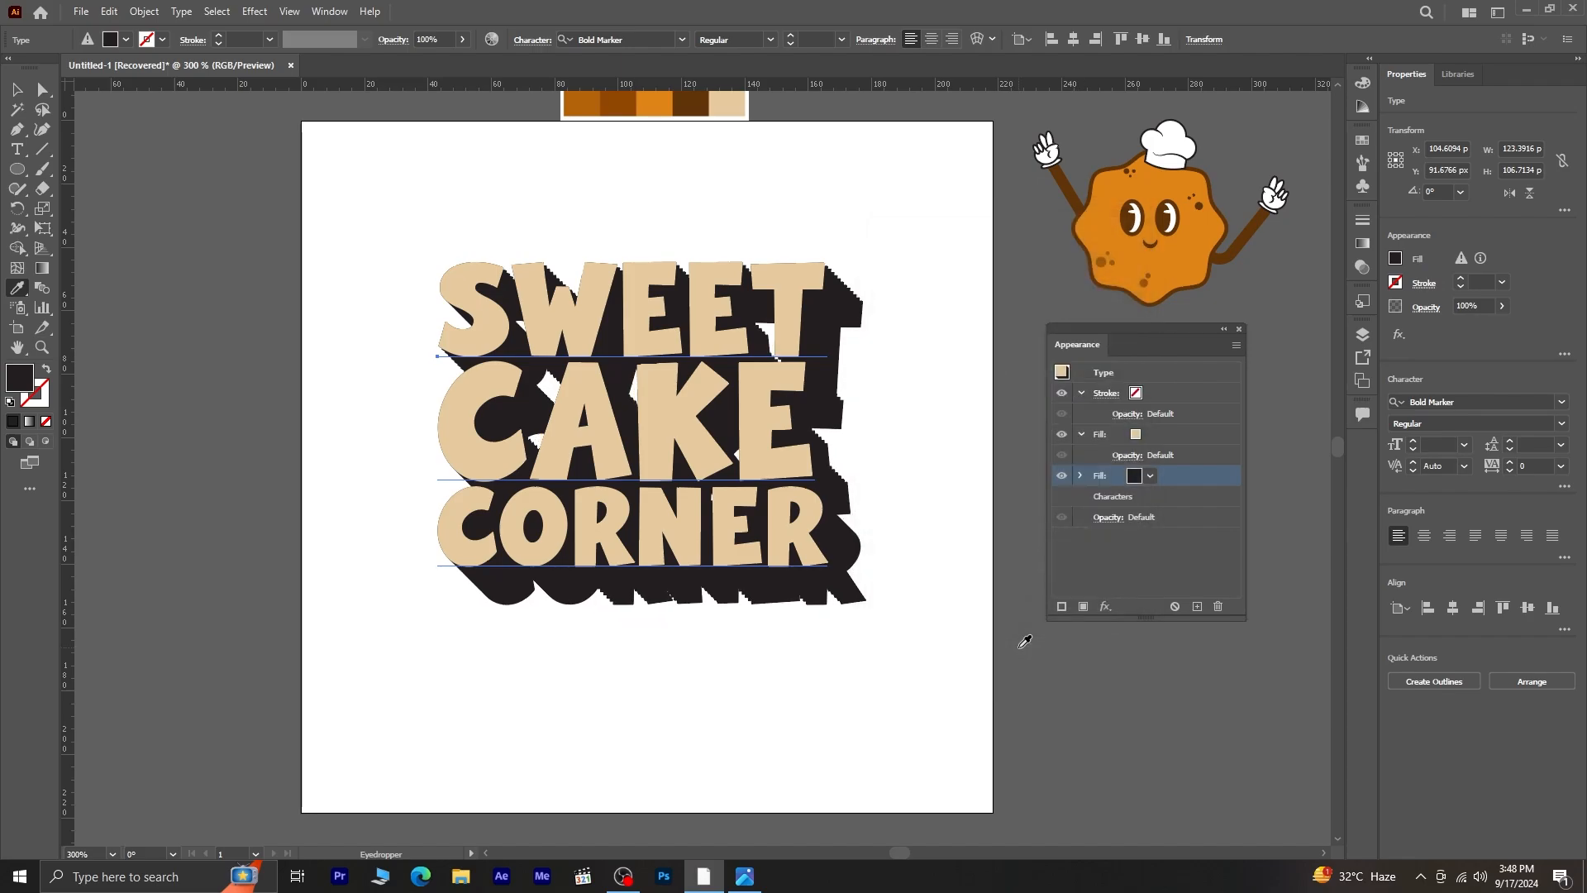
- Give the text a black 1 pt stroke
click(1170, 398)
click(1151, 395)
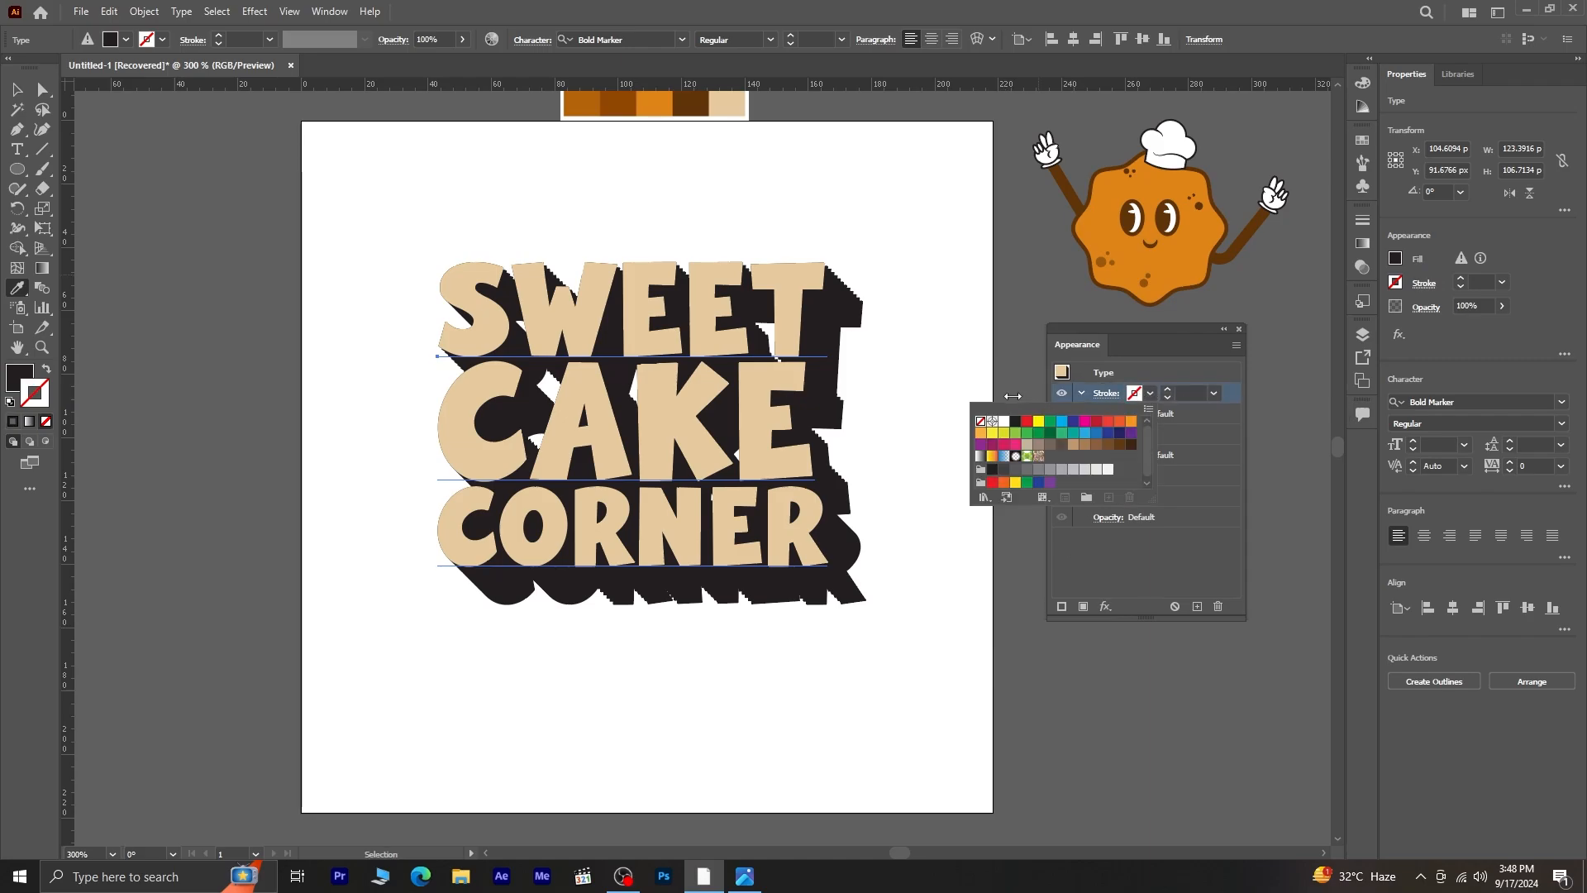
click(1017, 422)
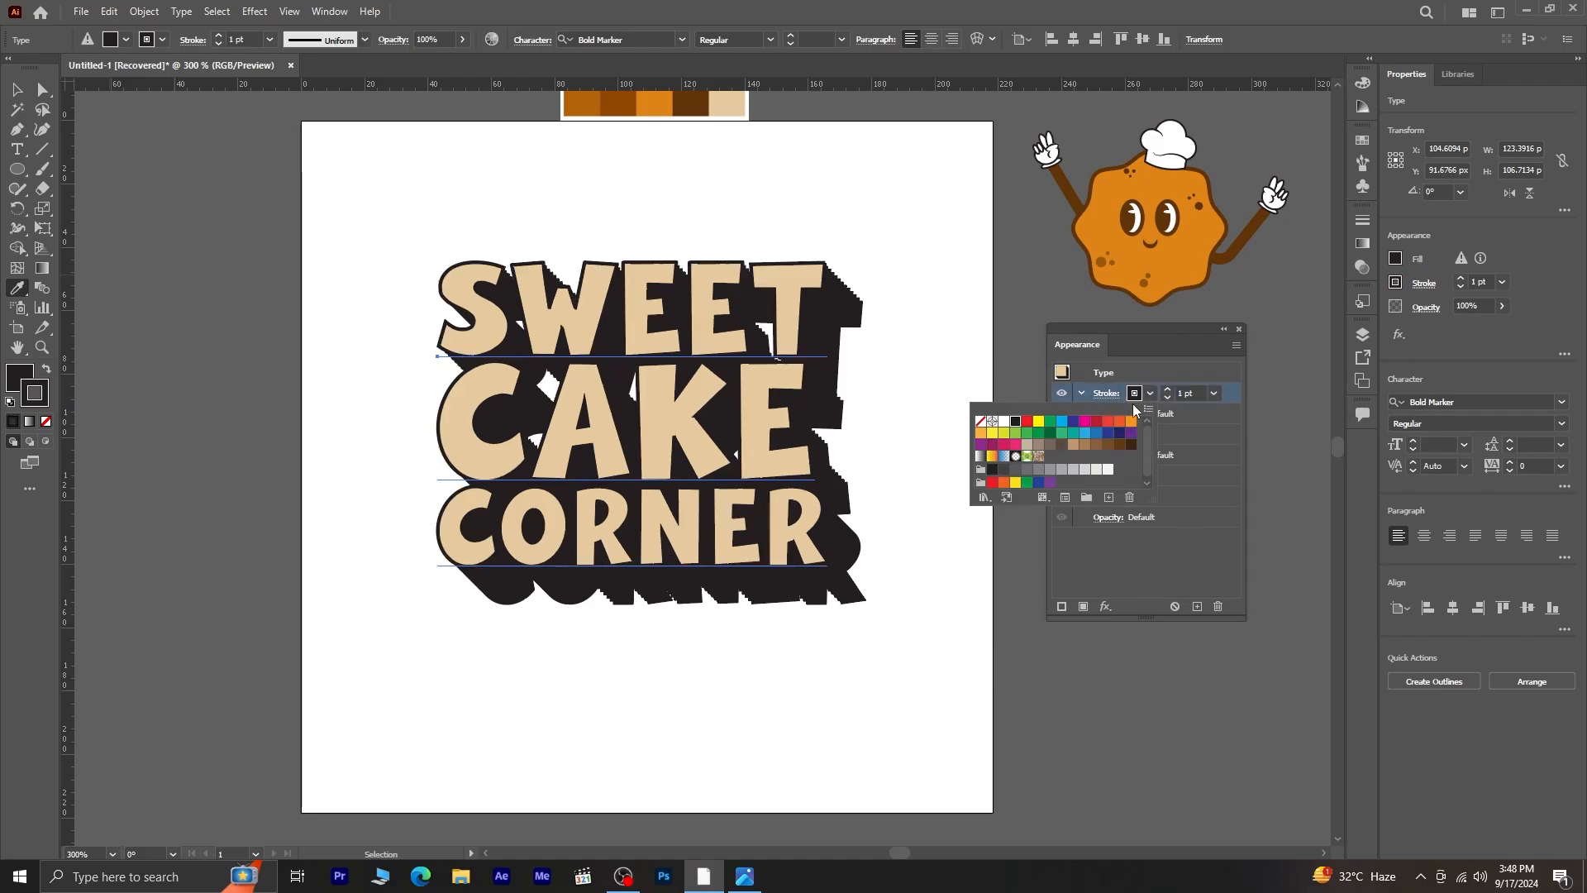
click(1166, 560)
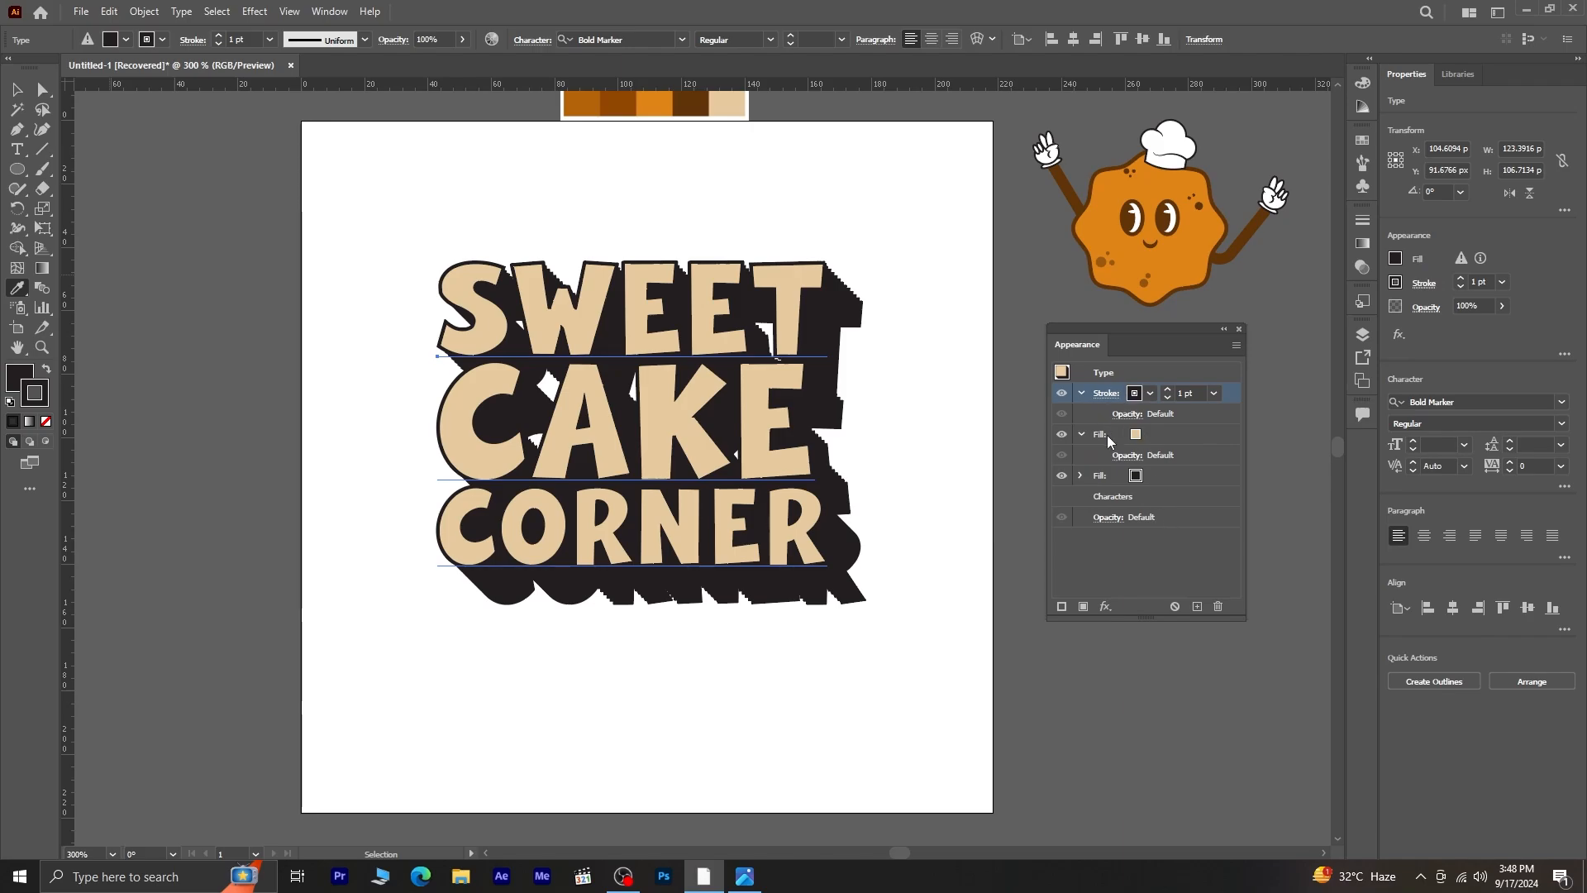
- Collapse the stroke and fill entries and move the beige fill above the stroke in the text's appearance stack
click(1082, 393)
click(1081, 414)
click(1191, 414)
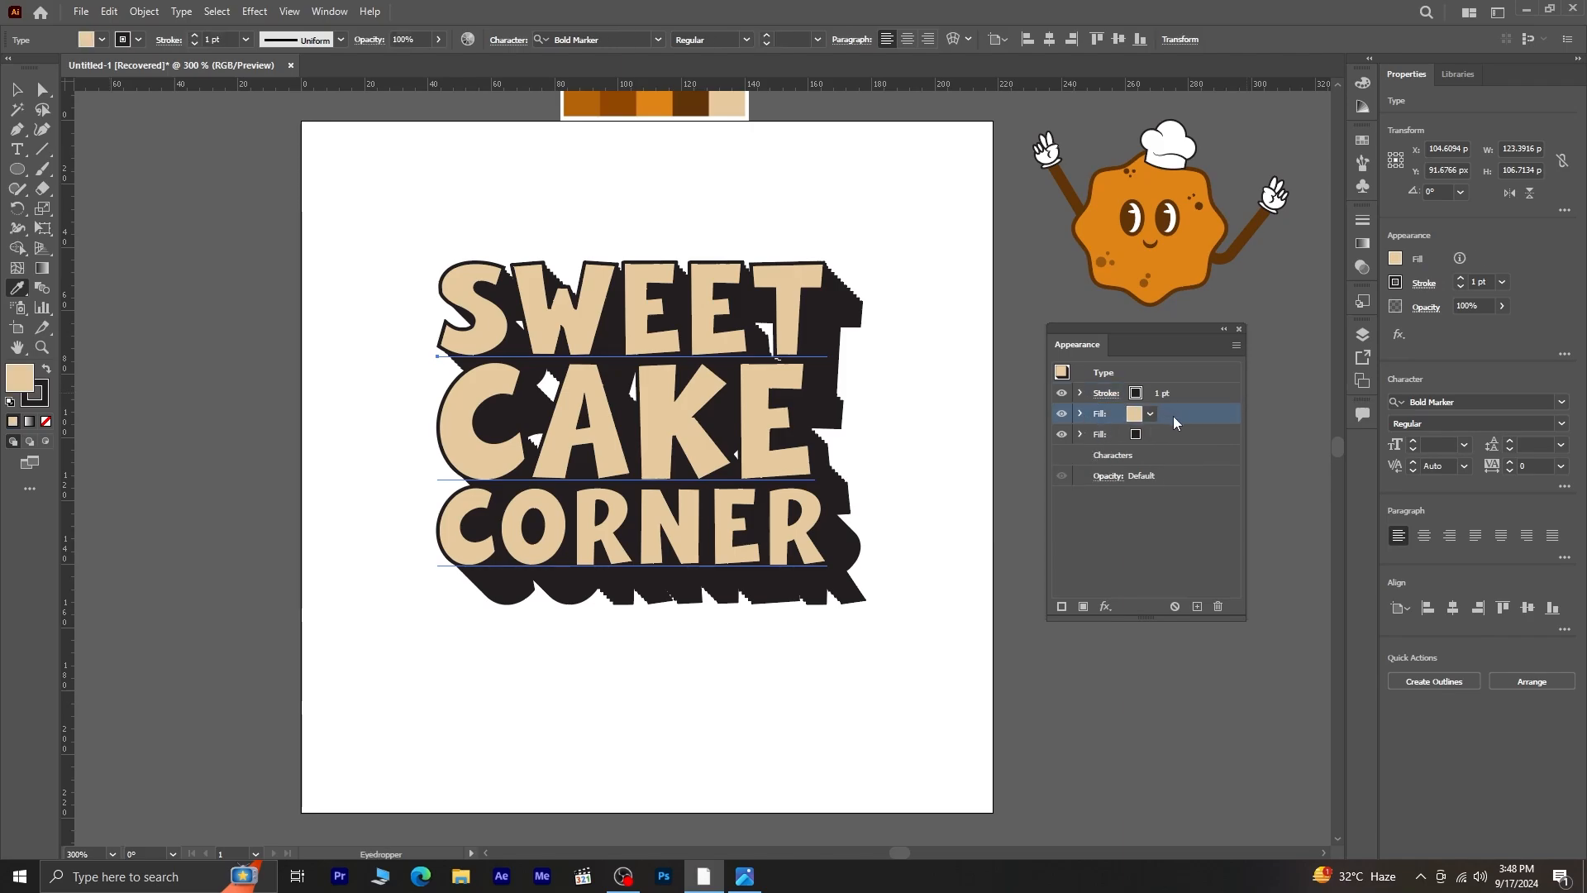
drag(1178, 415, 1175, 392)
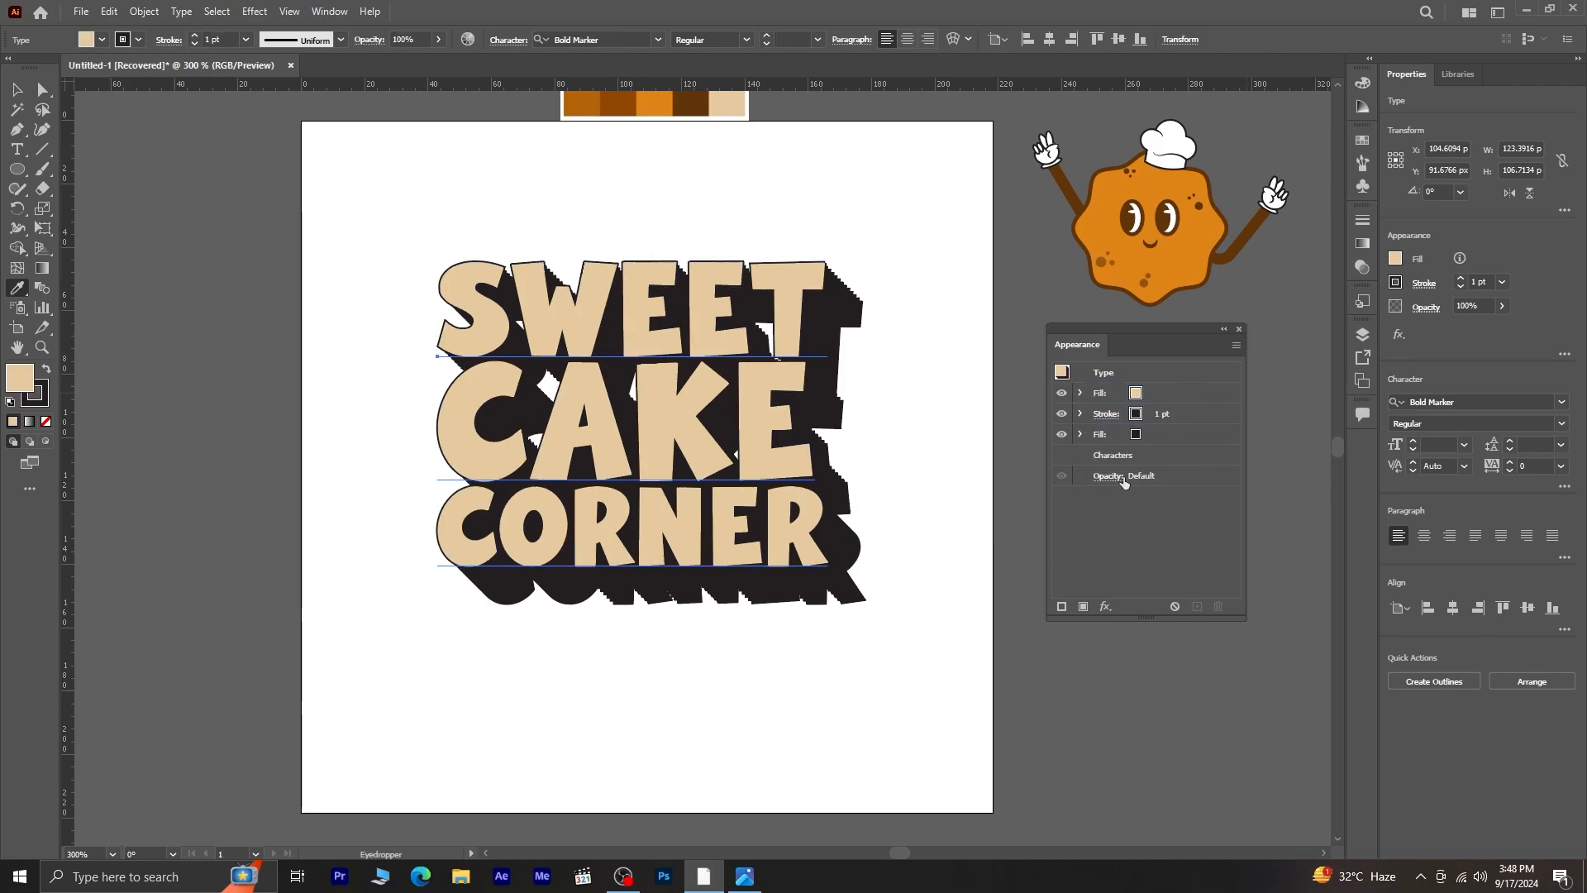
- Increase the text's outline stroke weight to 3 pt and deselect the lettering
click(1104, 416)
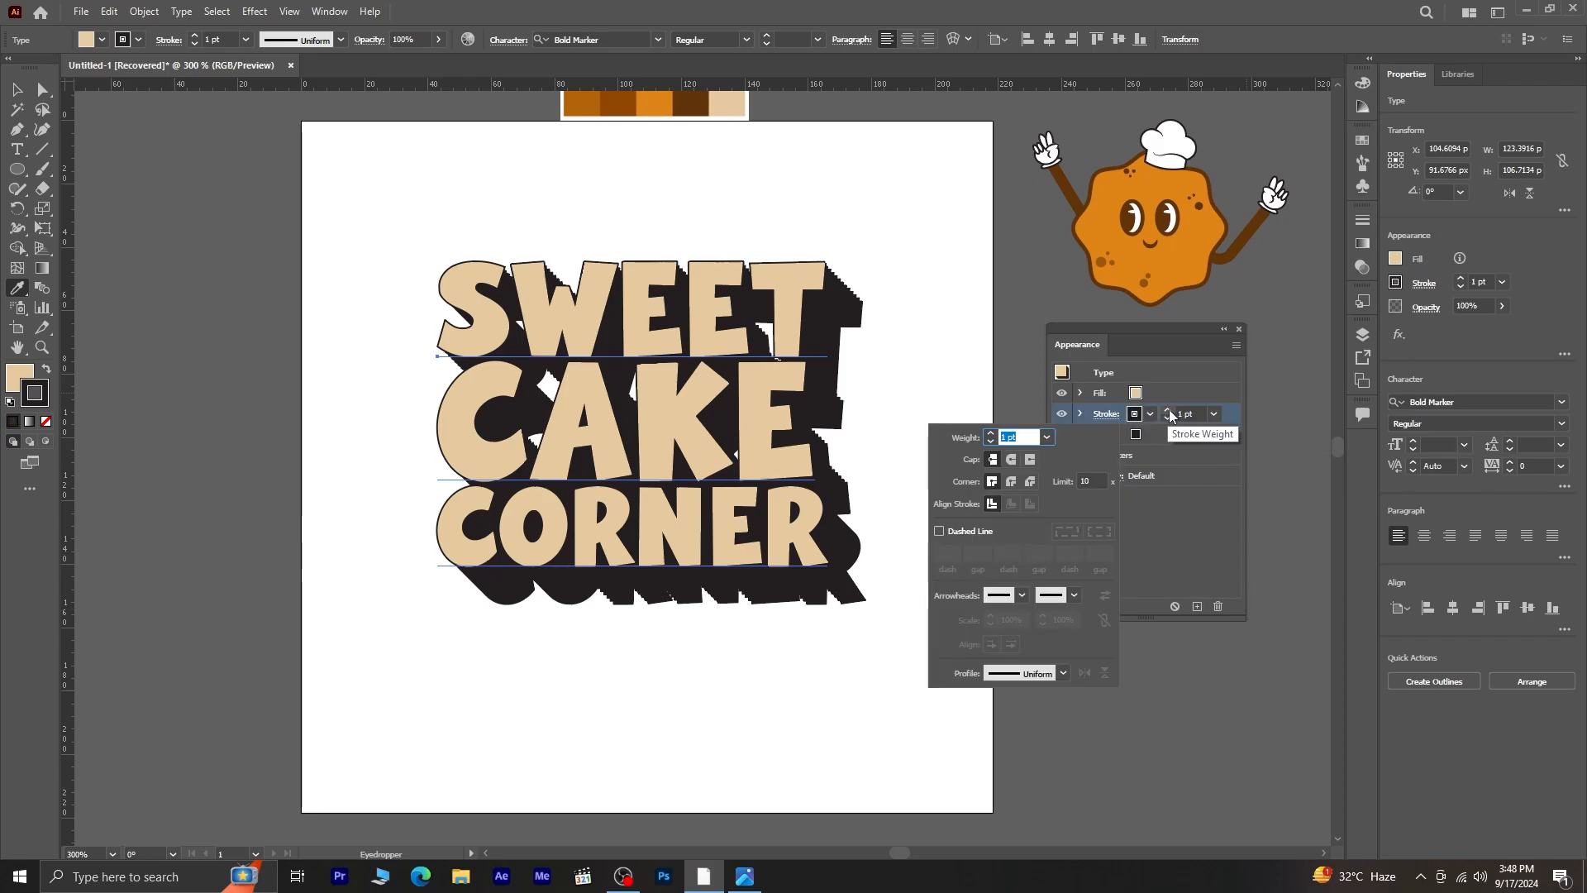
click(1168, 411)
click(1168, 411)
click(1168, 411)
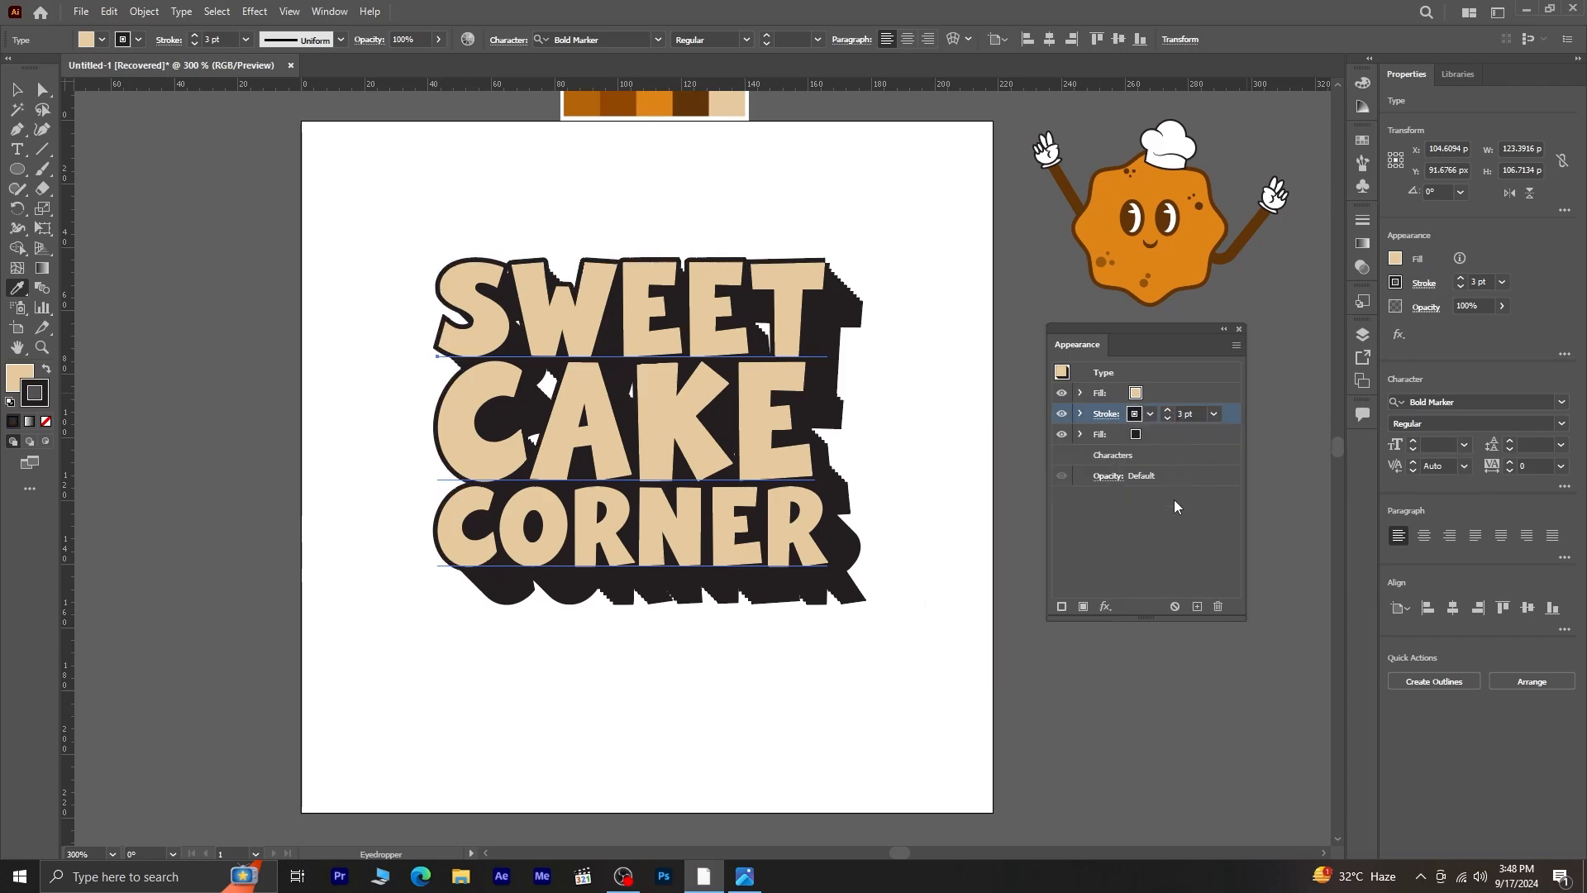
click(1175, 501)
click(17, 88)
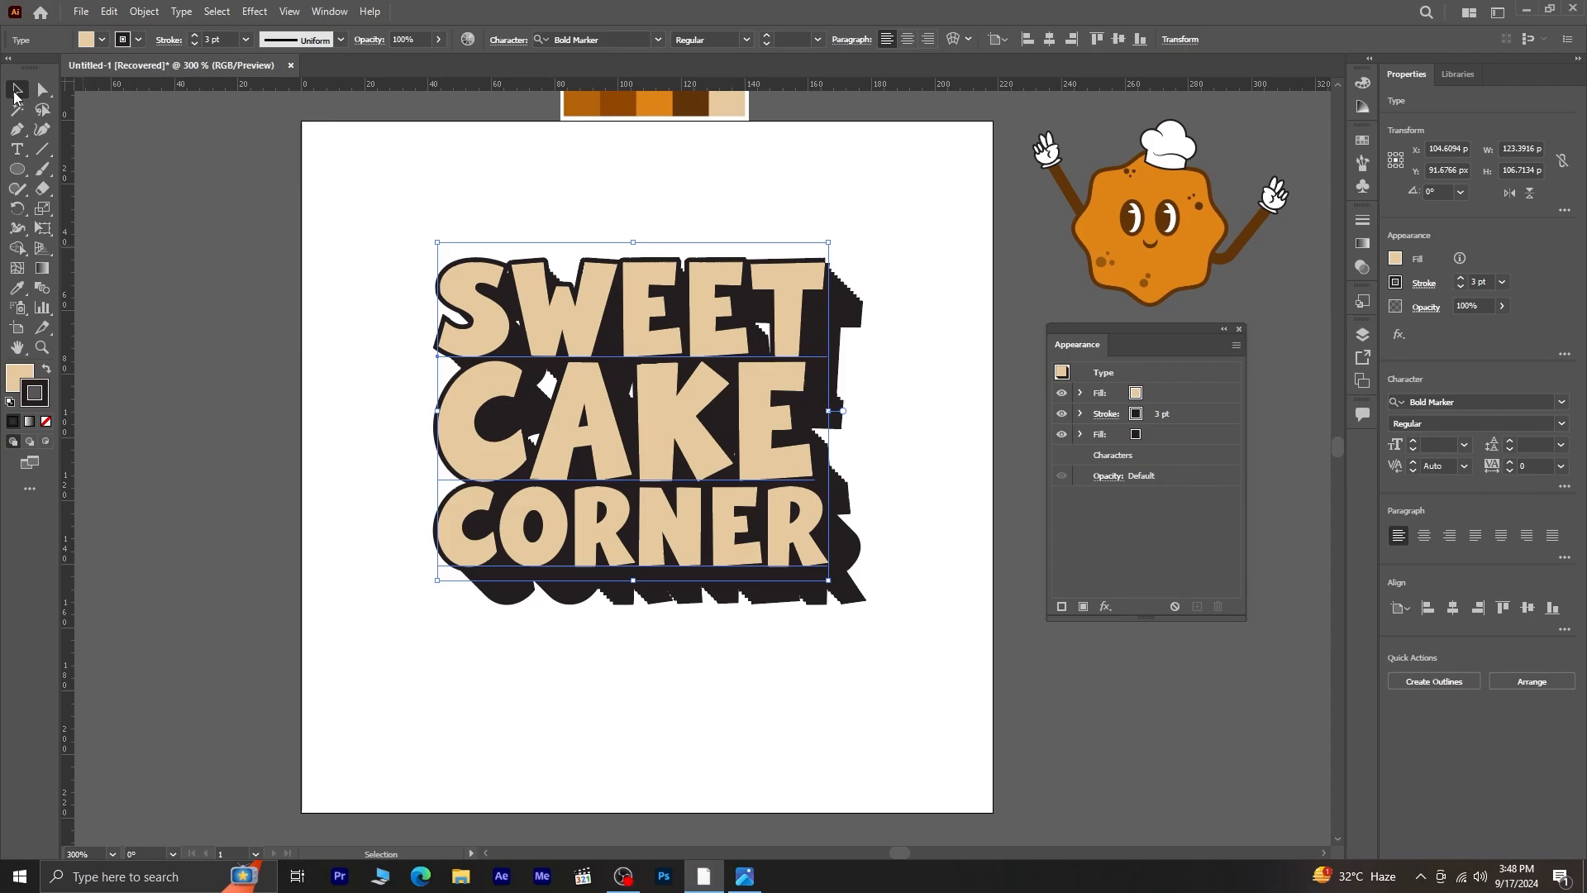
click(882, 727)
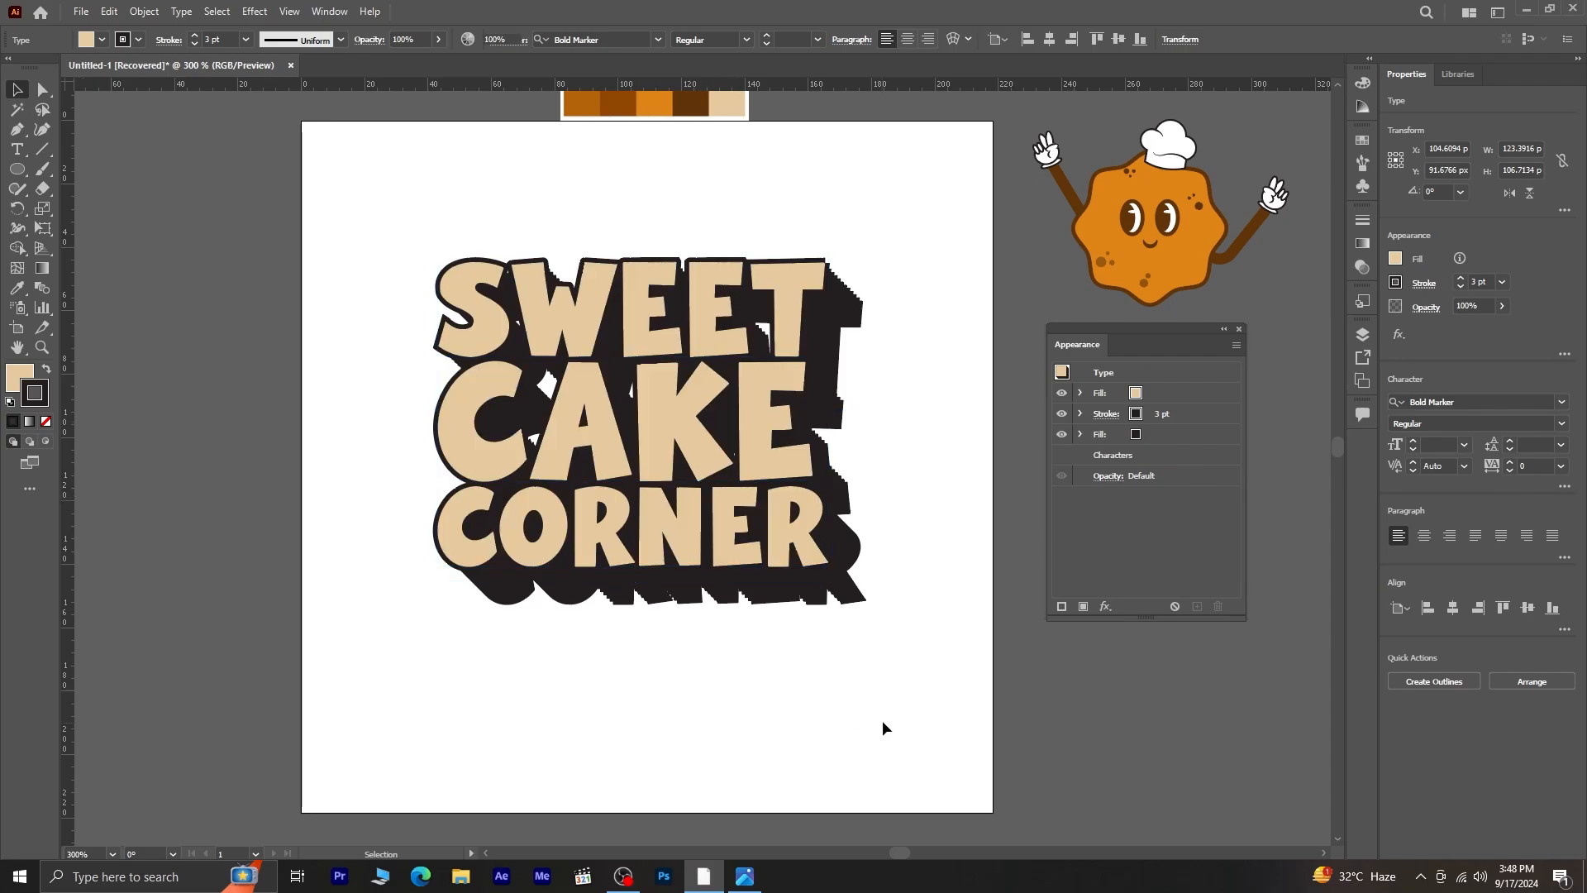
- Move the lettering lower on the artboard, scale the cookie character to about 51 × 36 px and place it above the end of SWEET
drag(1112, 215, 792, 217)
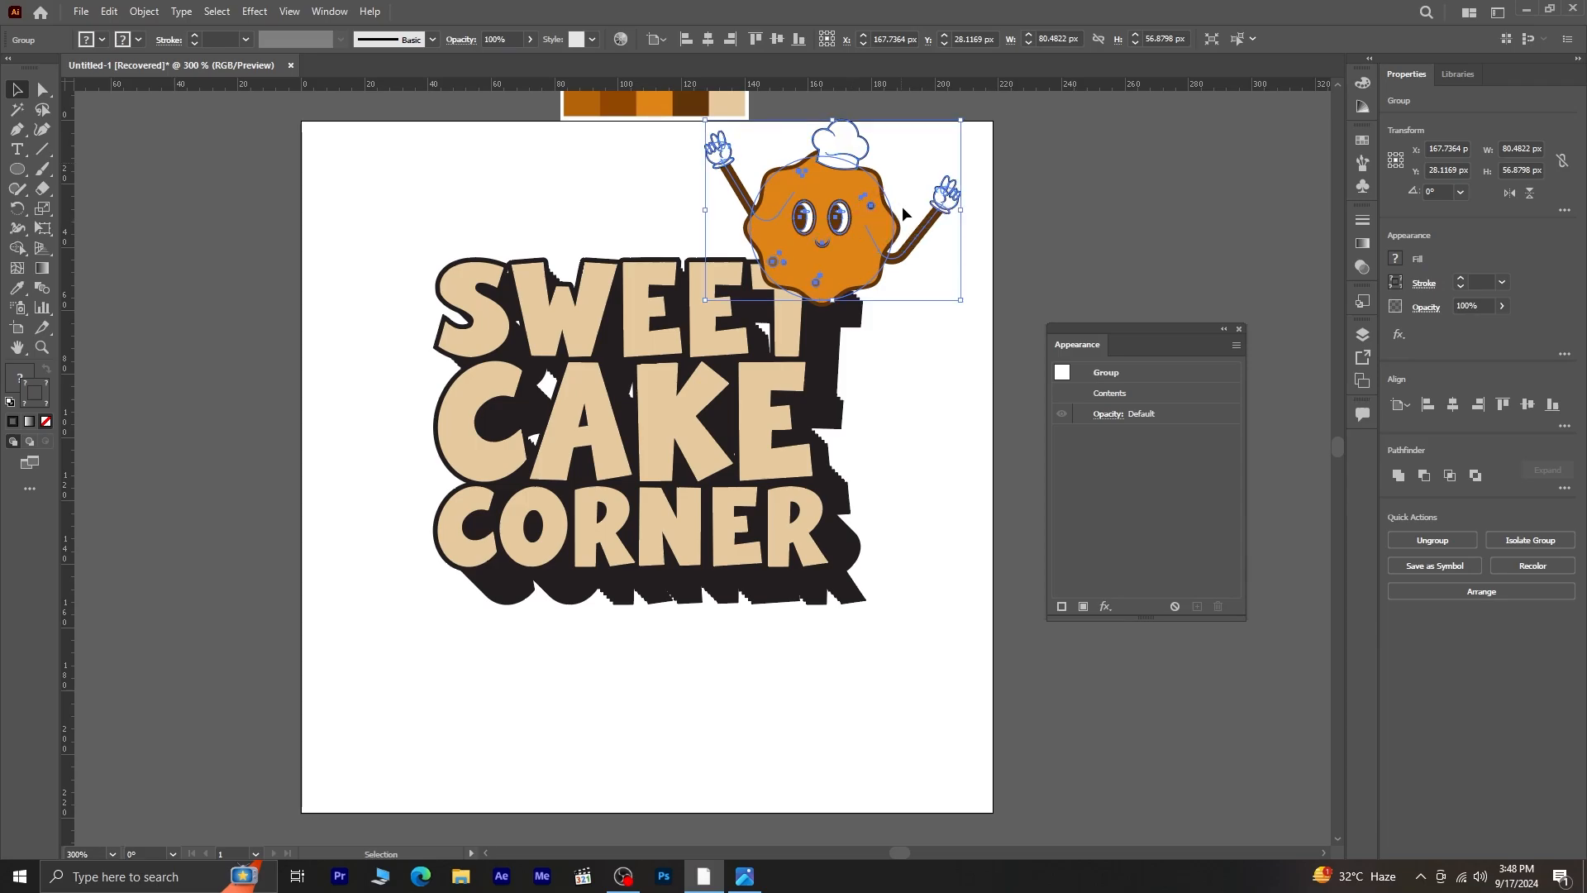
scroll(895, 281, up, 1)
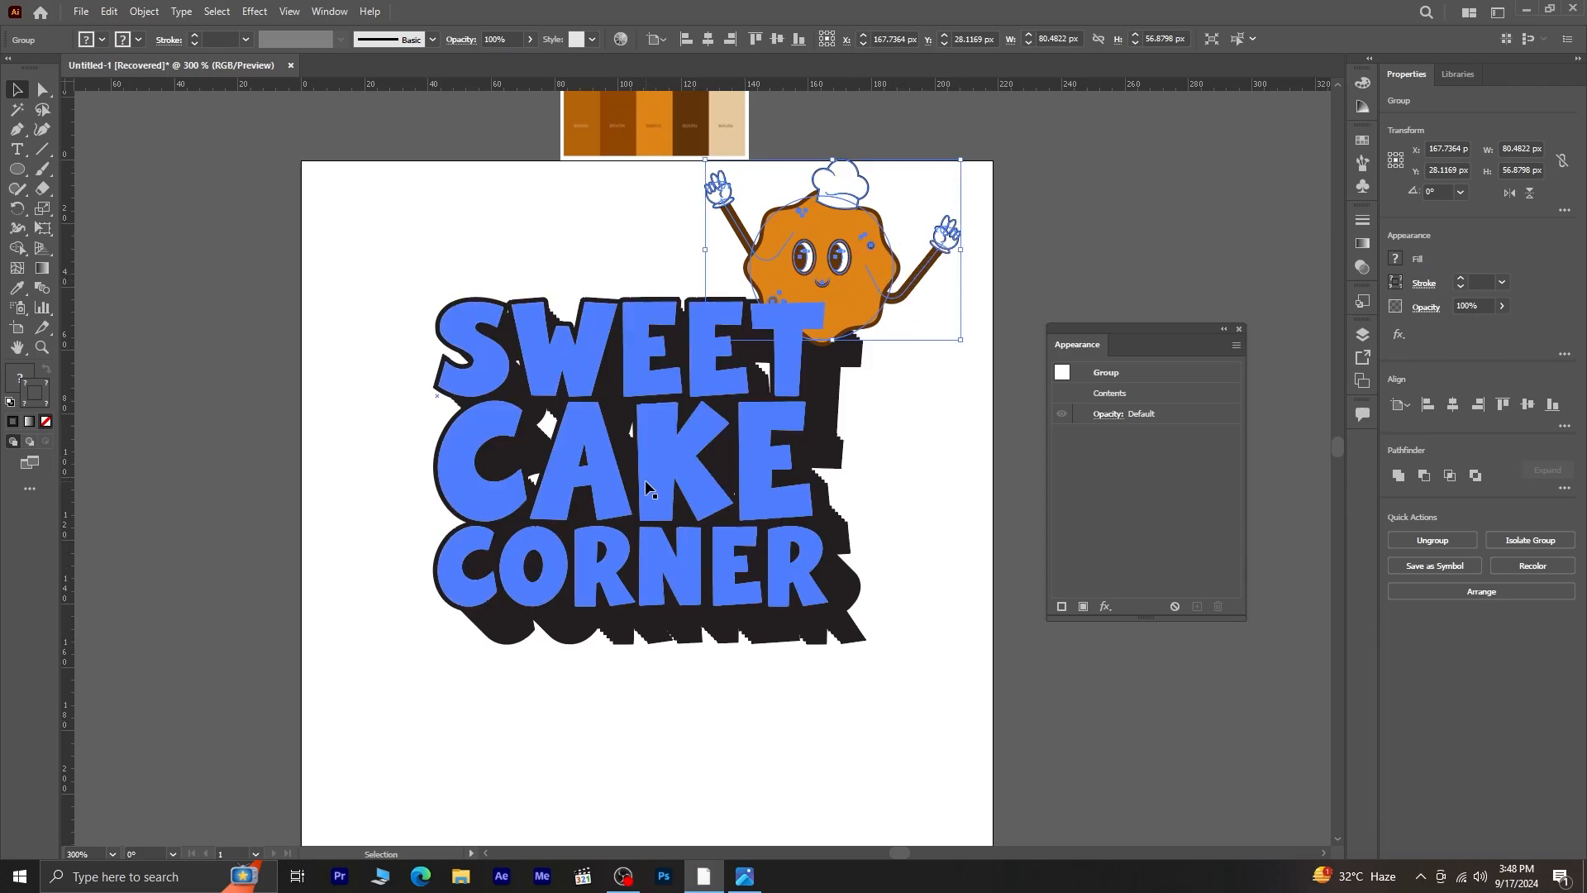
drag(643, 479, 664, 519)
drag(812, 290, 790, 345)
drag(940, 216, 847, 282)
drag(794, 335, 821, 311)
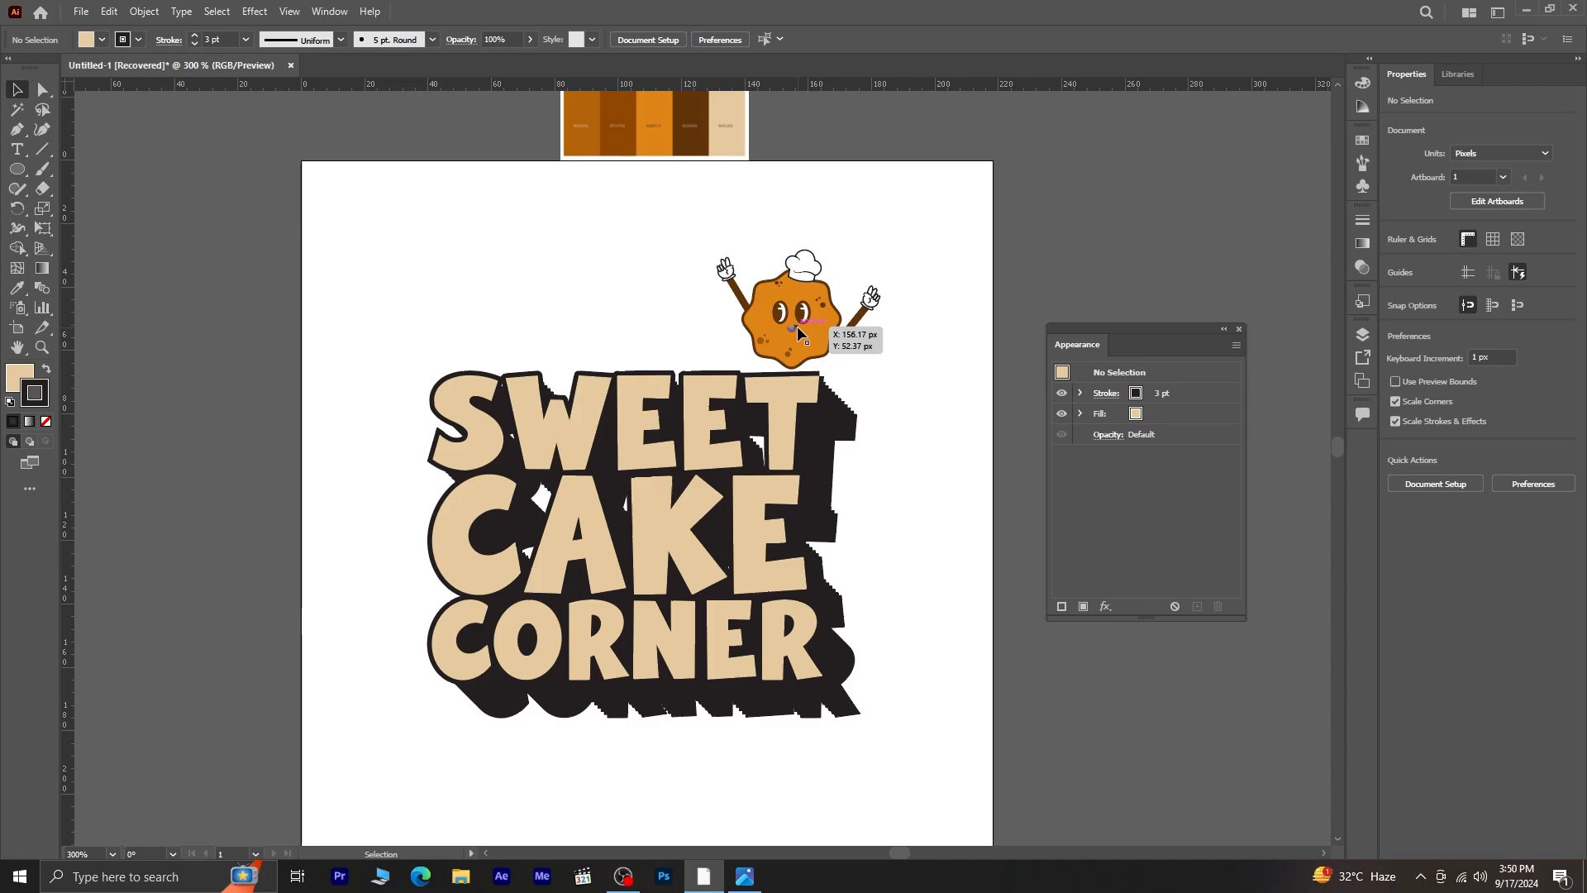
drag(797, 325, 821, 265)
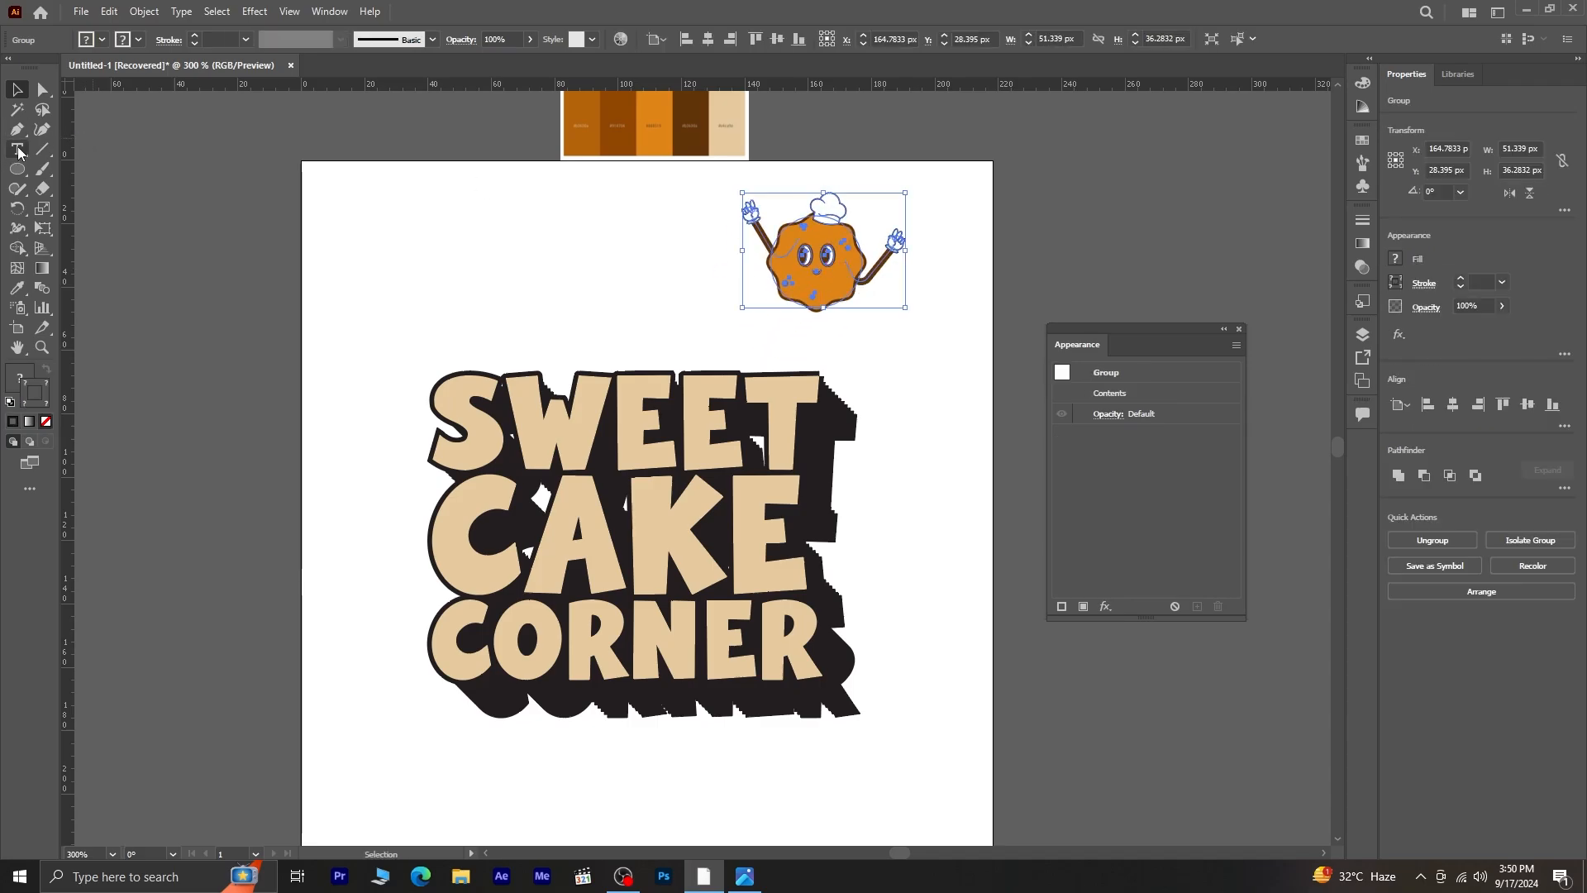
- Draw a short curved leg path below the cookie character with the Pen tool
click(17, 131)
click(868, 329)
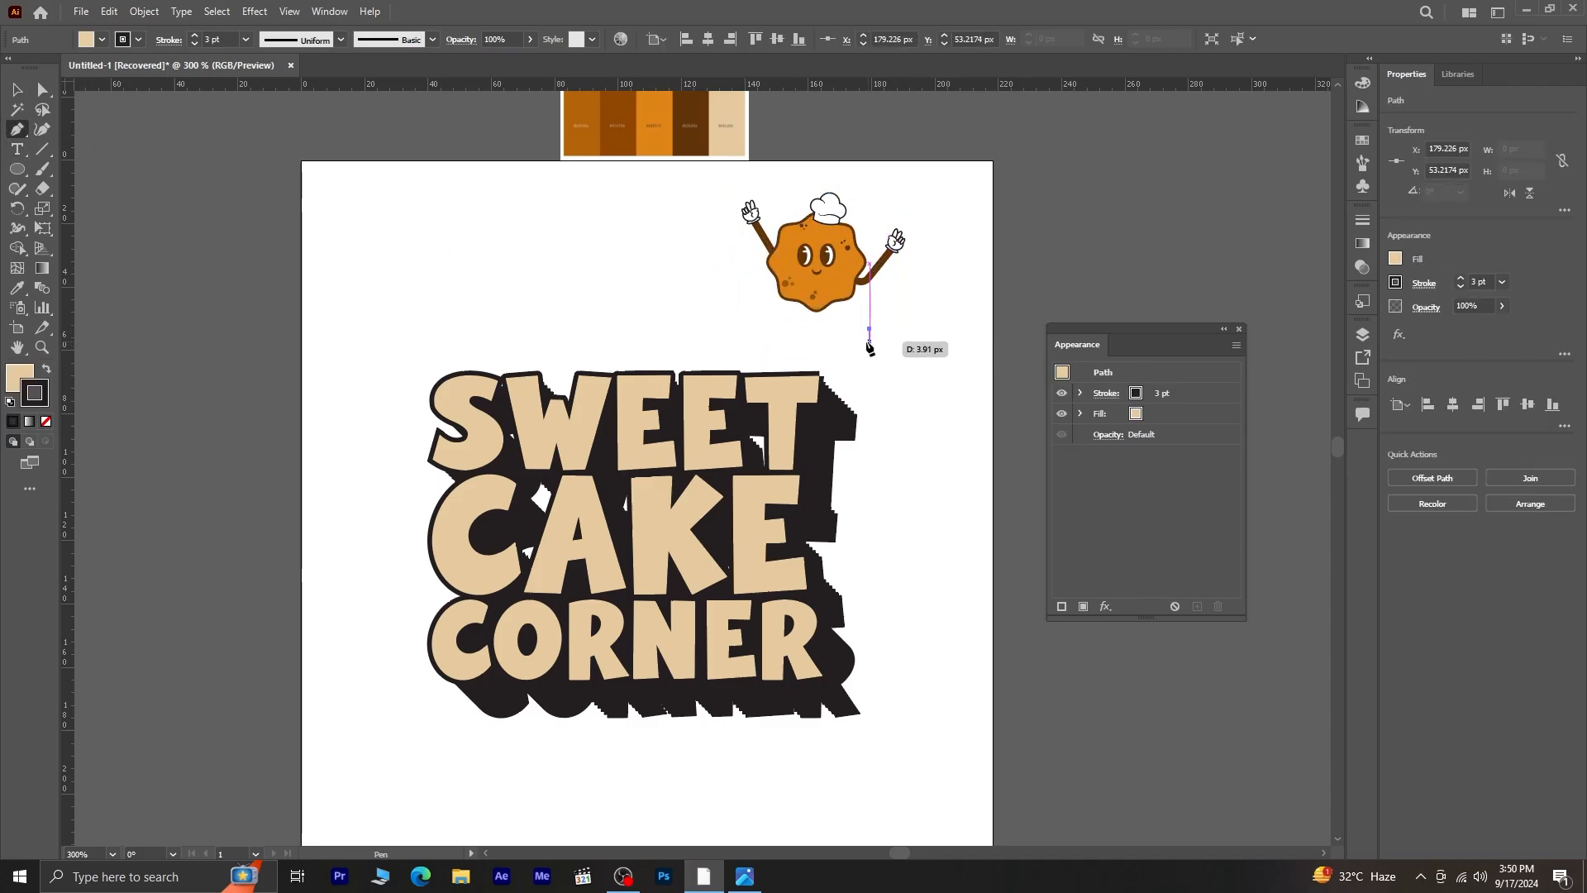
drag(846, 383, 858, 440)
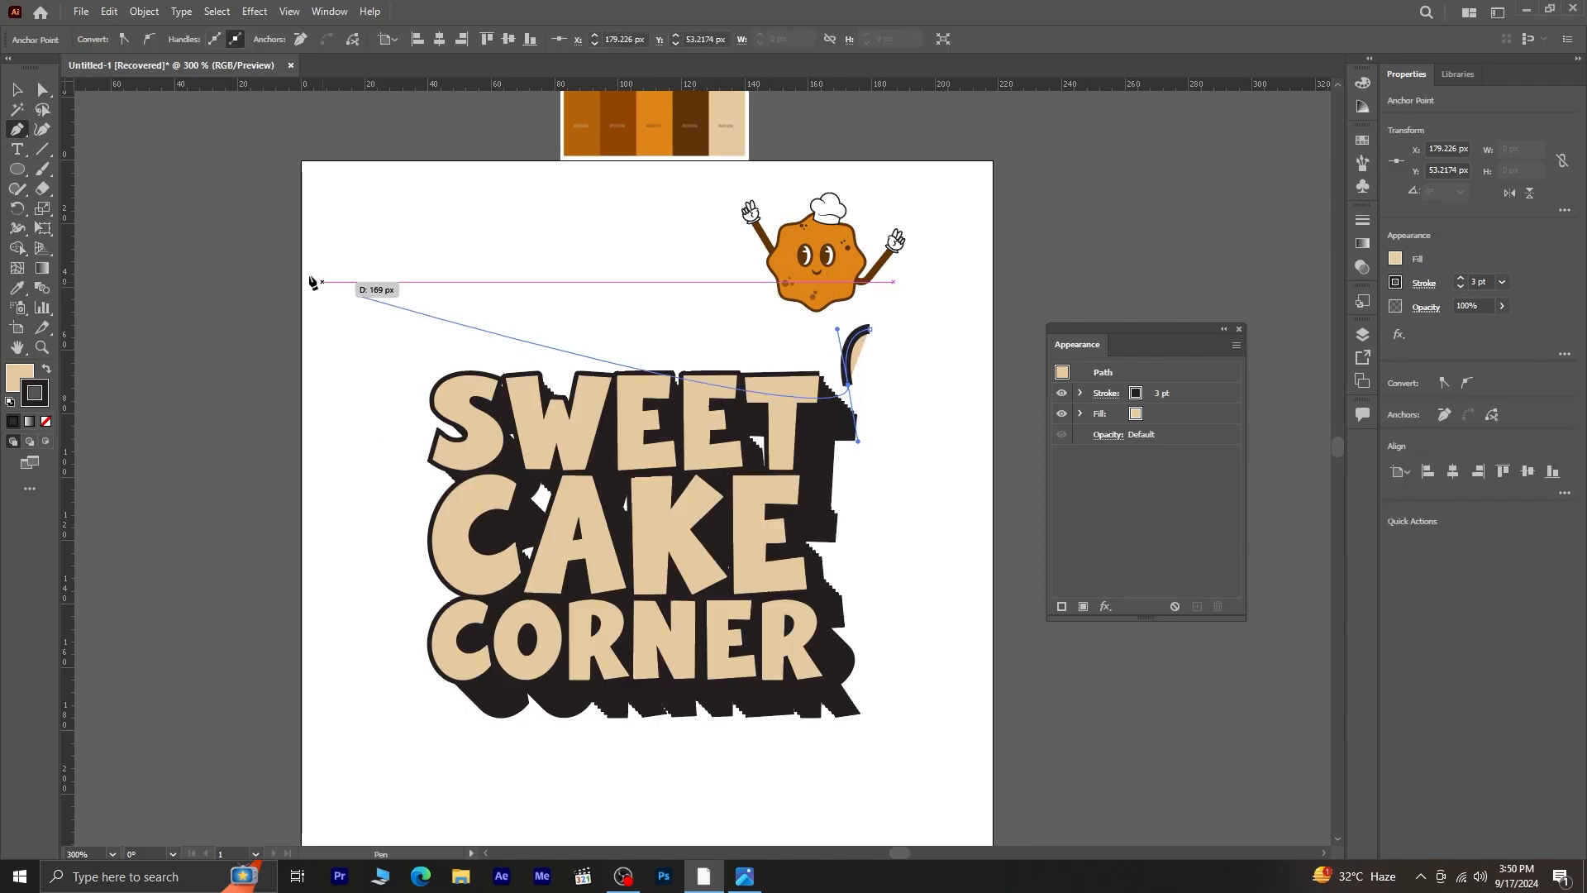
- Apply the arm's brown stroke to the leg path, set its weight to 2 pt and move the leg beside the cookie
key(i)
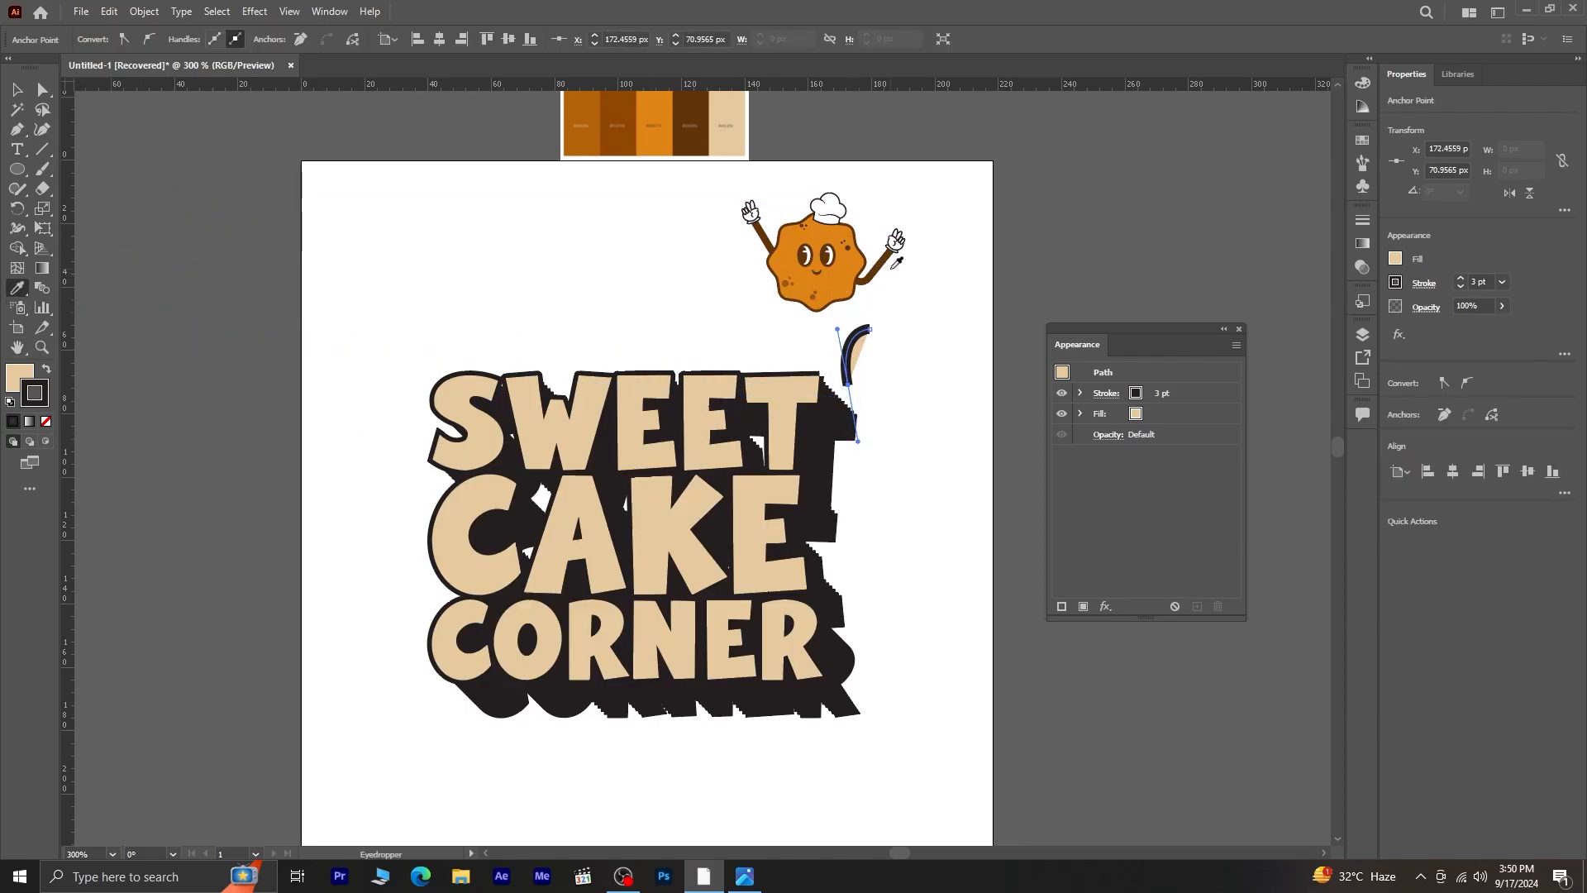
click(882, 262)
key(v)
click(796, 310)
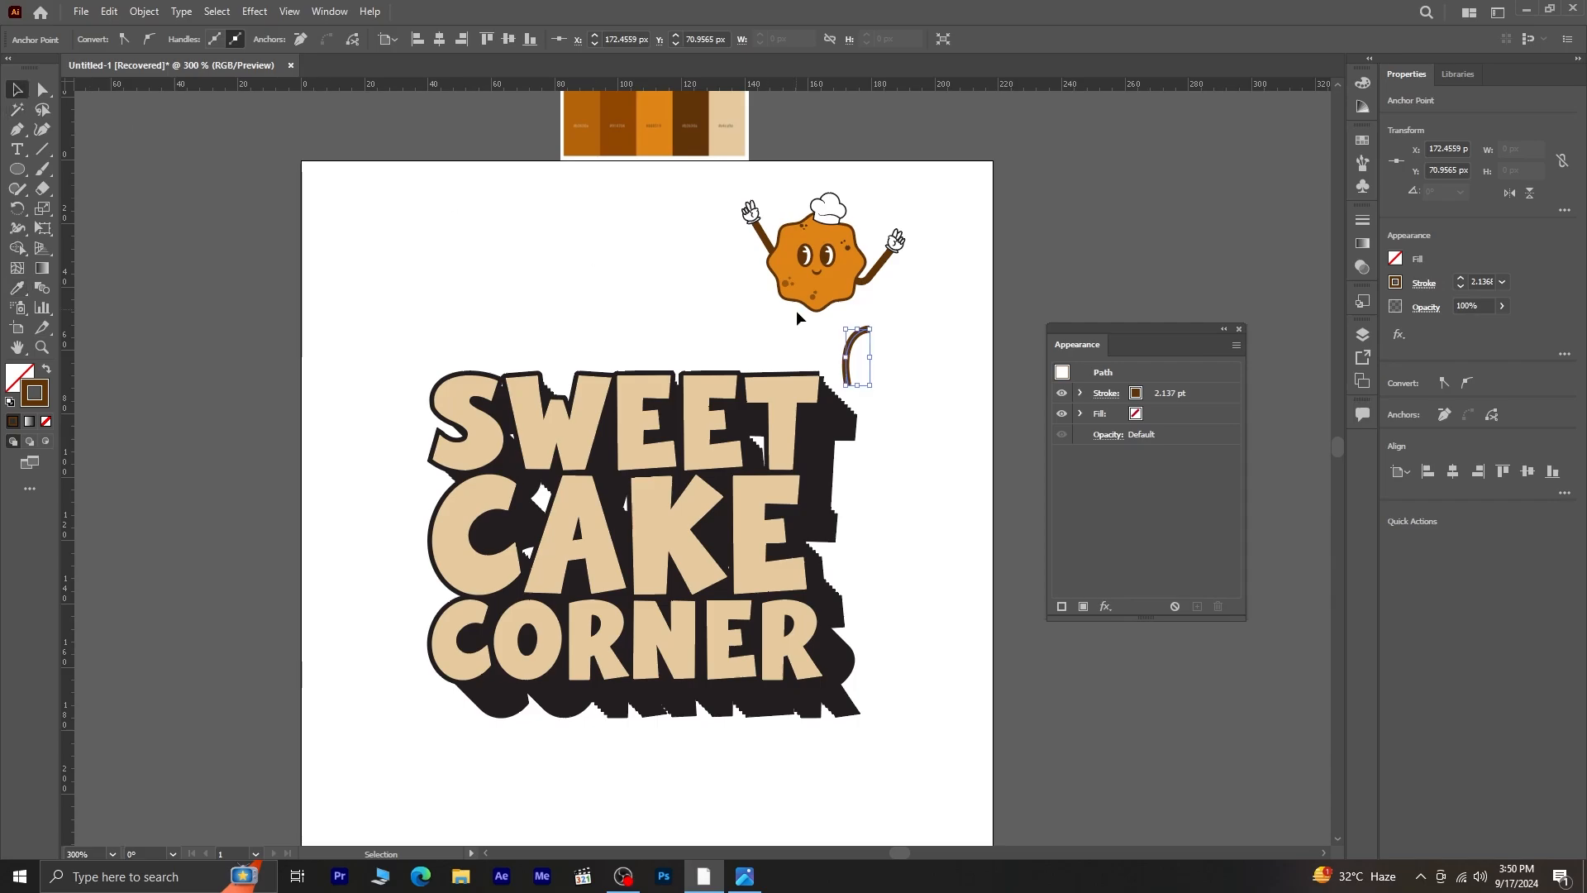
click(847, 372)
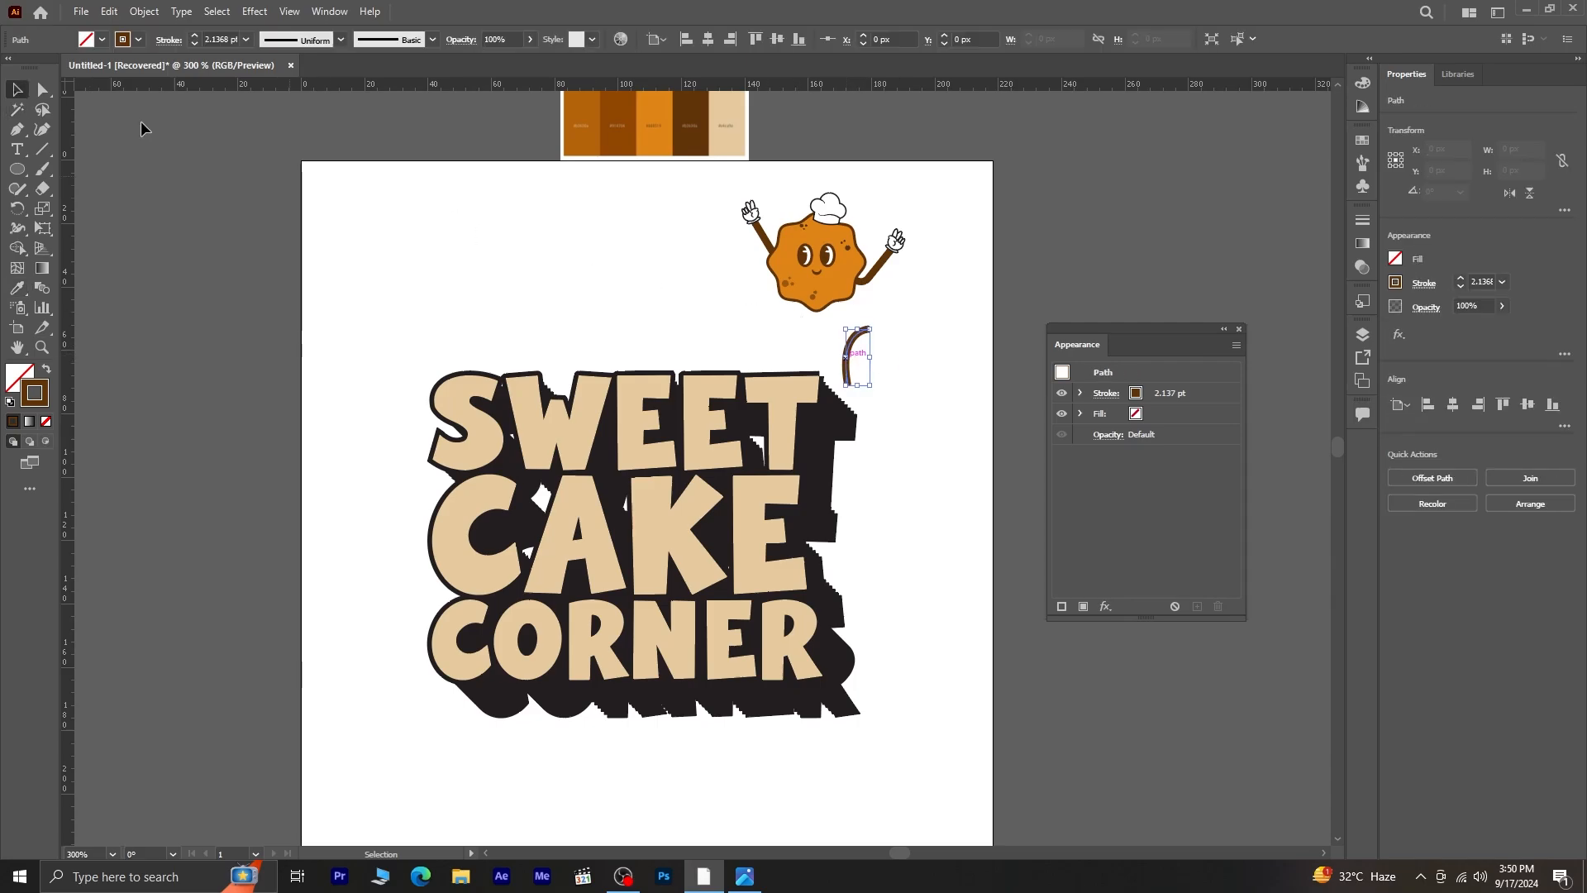
click(195, 44)
mouse_move(864, 331)
mouse_down()
mouse_move(900, 314)
mouse_move(871, 363)
mouse_move(882, 373)
mouse_up()
- Draw an ellipse foot of about 7 × 3.7 px at the leg's lower end and give it a solid brown fill without stroke
key(l)
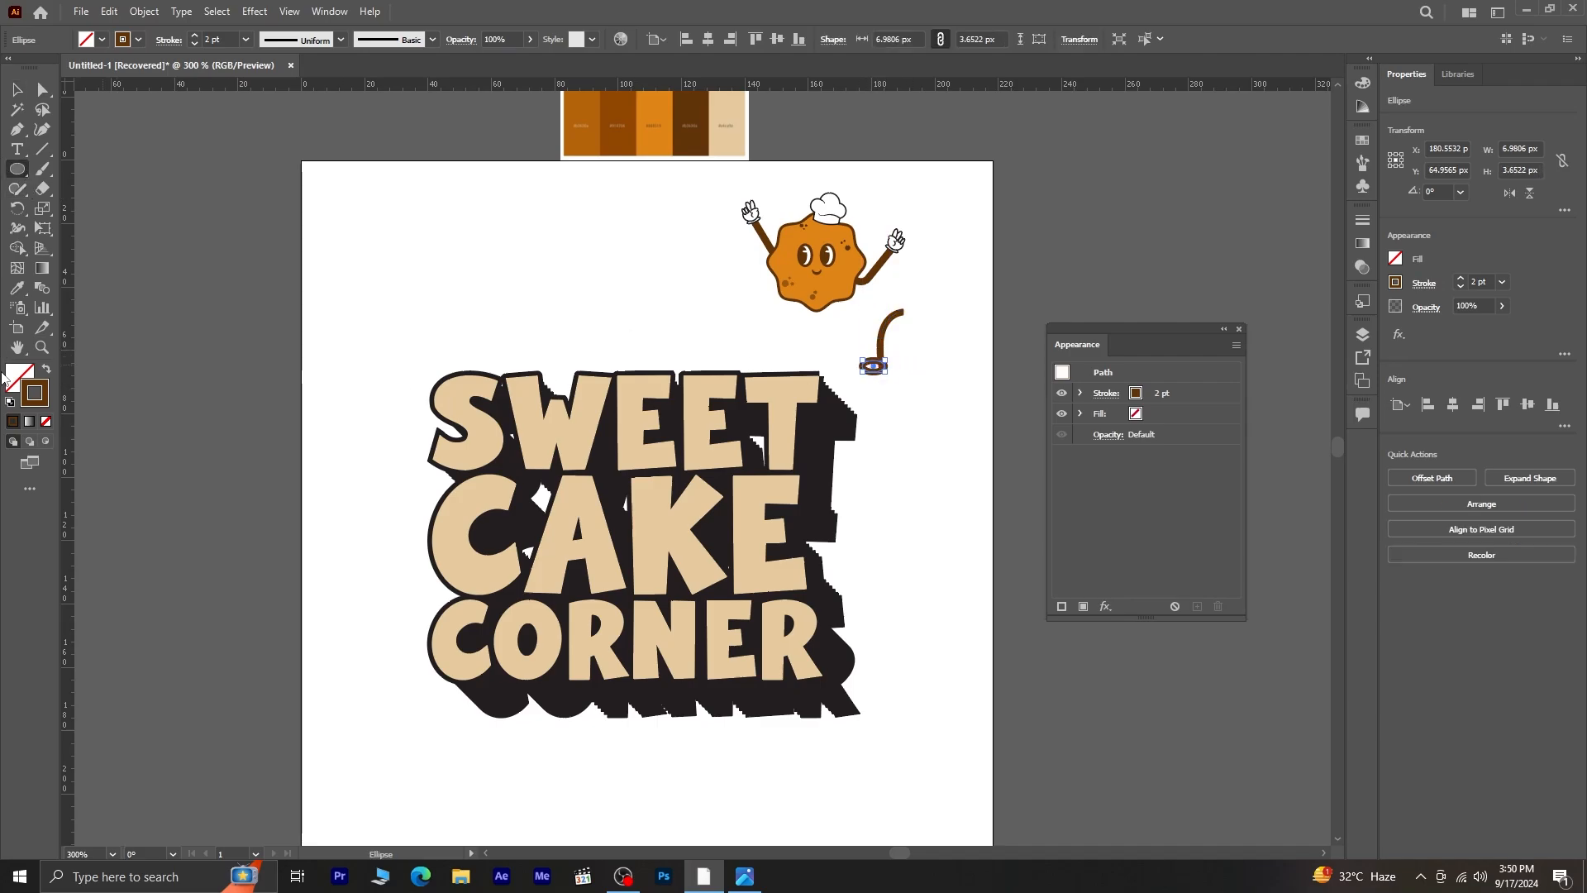
click(47, 369)
click(16, 88)
click(891, 362)
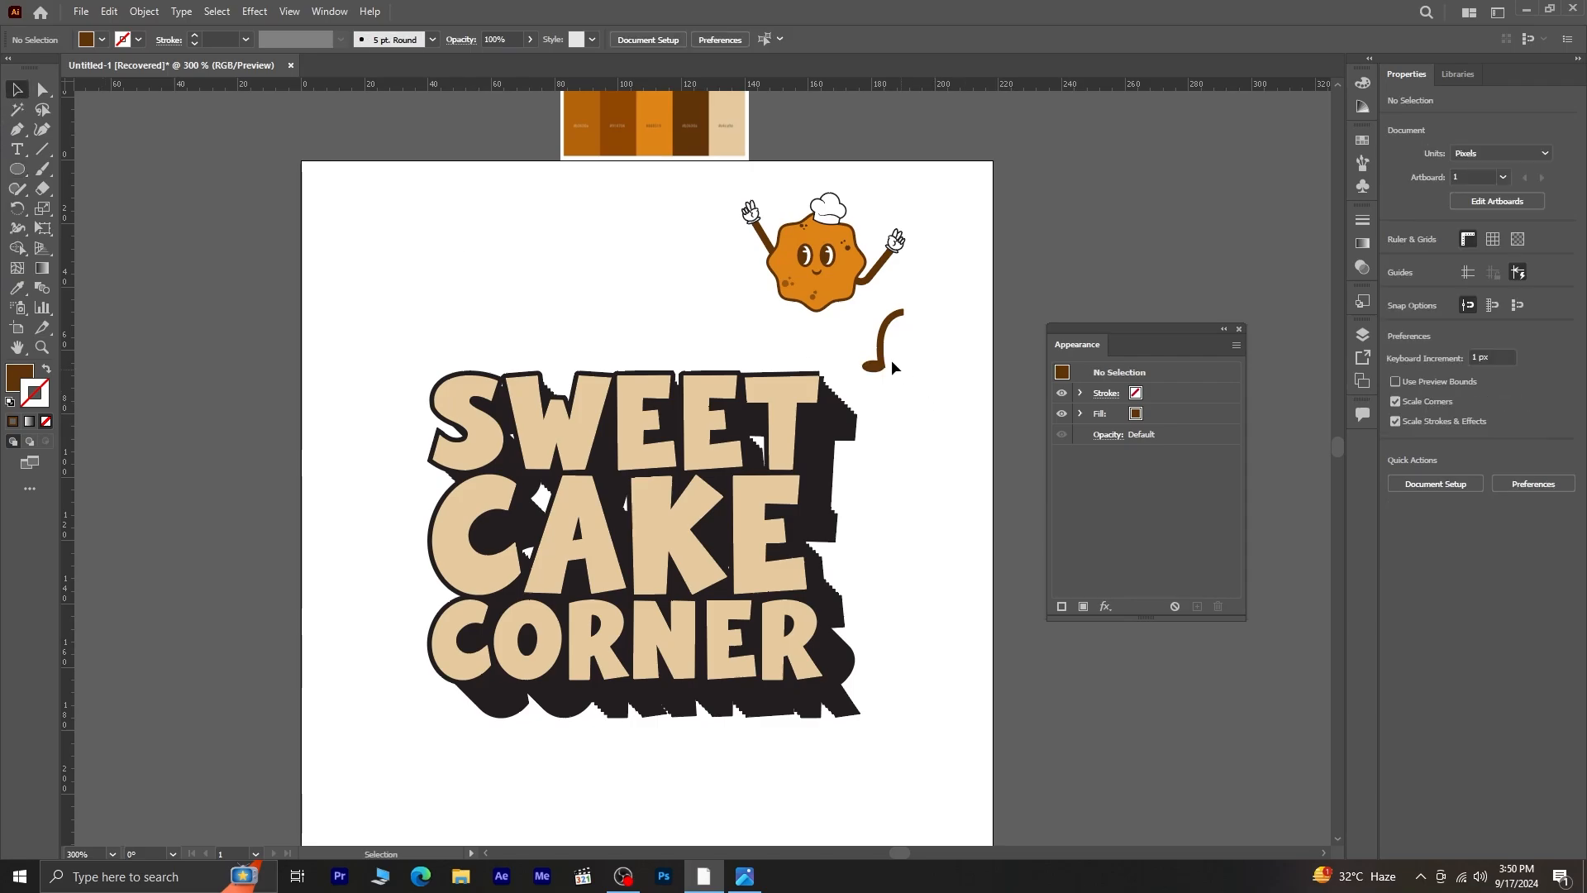
- Align the leg's lower end with the foot and group the leg and foot together
scroll(901, 362, up, 3)
drag(824, 394, 817, 394)
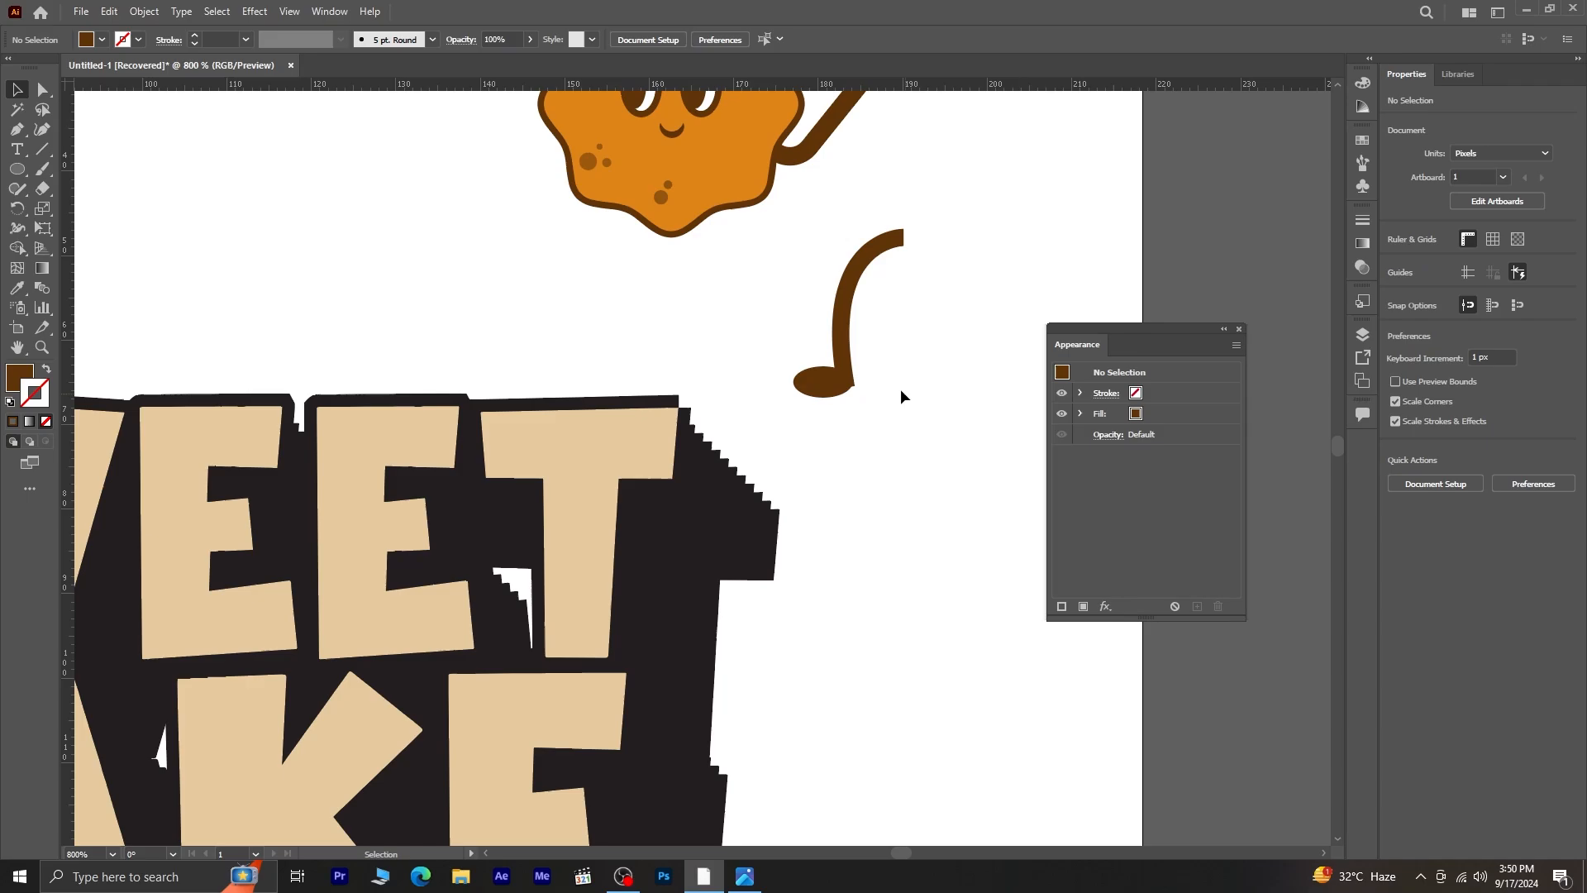
drag(839, 334, 878, 403)
click(883, 351)
key(ctrl+g)
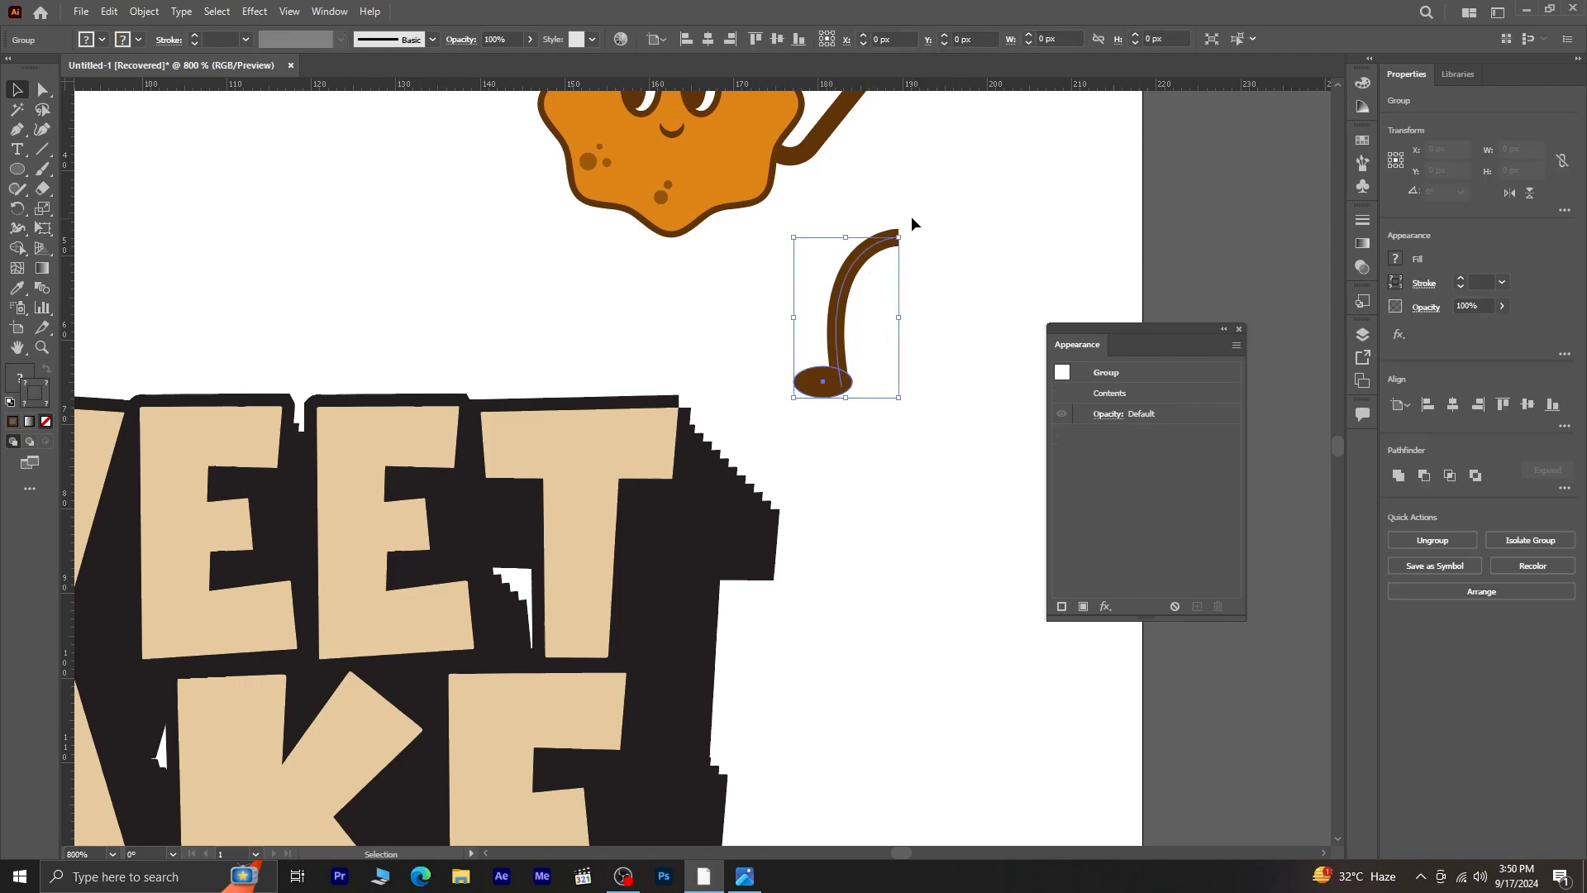
- Move the leg group under the cookie's body and place a duplicate next to it as the second leg
drag(898, 237, 702, 231)
drag(589, 235, 639, 232)
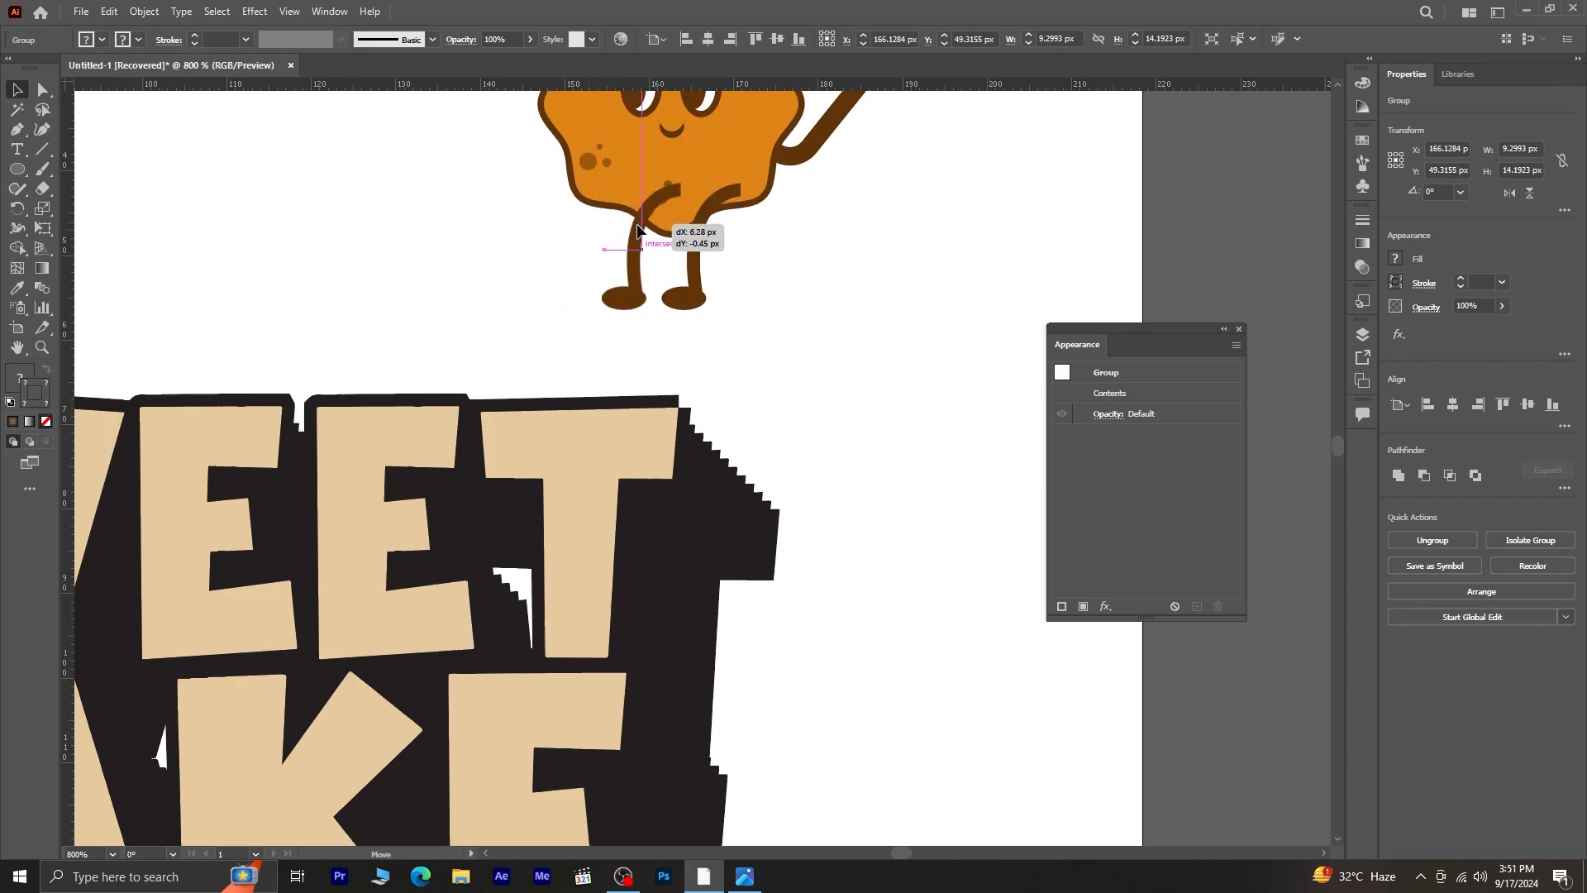
drag(744, 231, 744, 230)
- Bring the cookie character group to the front so its body covers the upper ends of the legs
scroll(791, 289, up, 3)
click(757, 231)
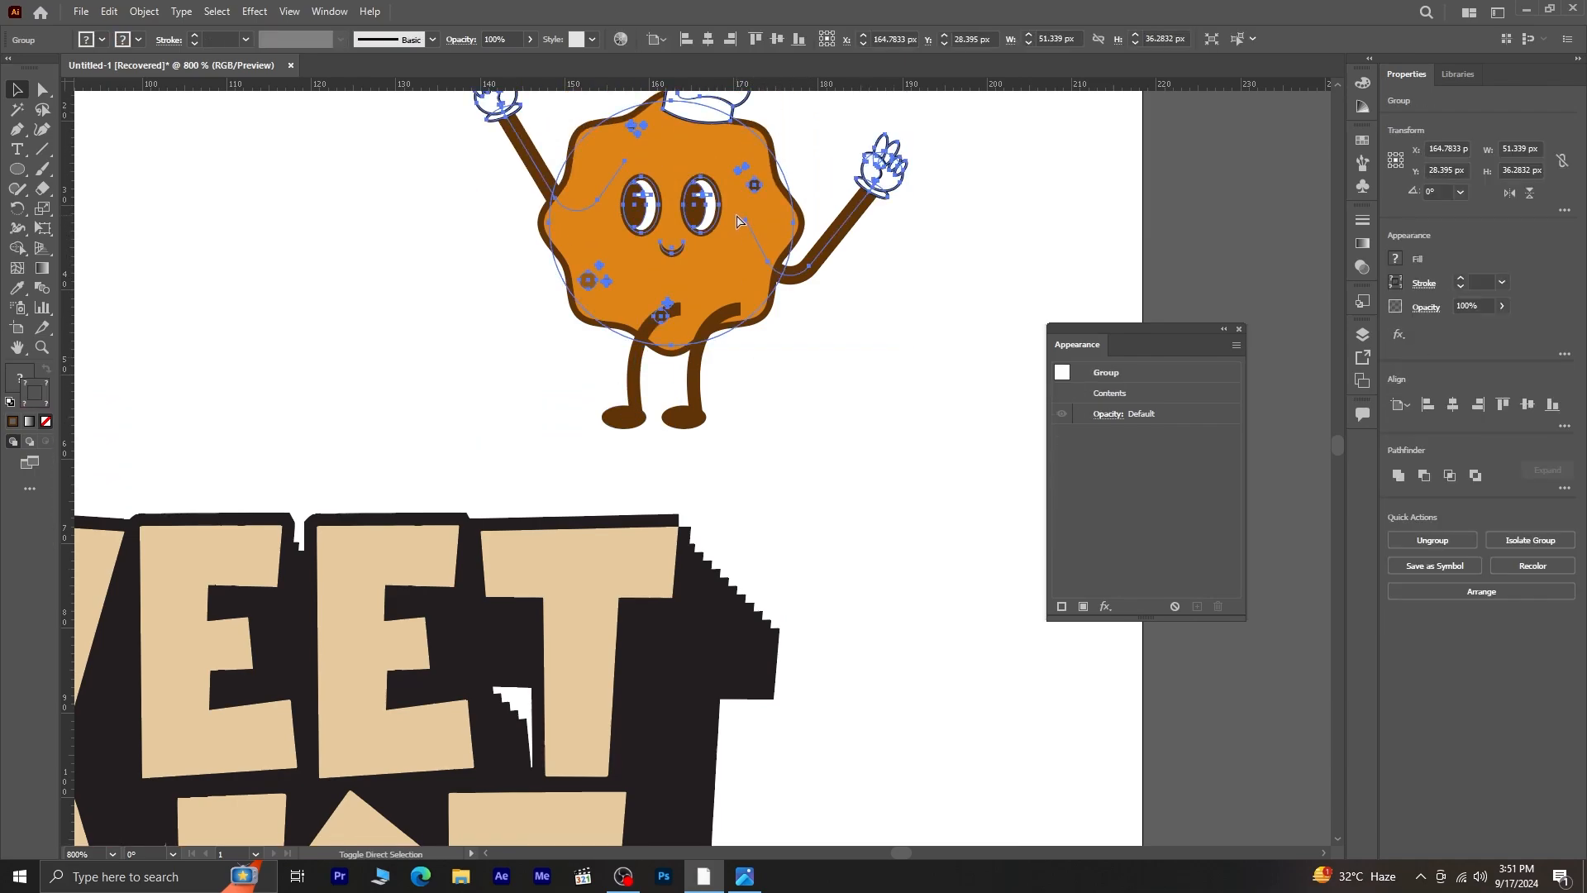
click(863, 401)
click(728, 215)
right_click(724, 210)
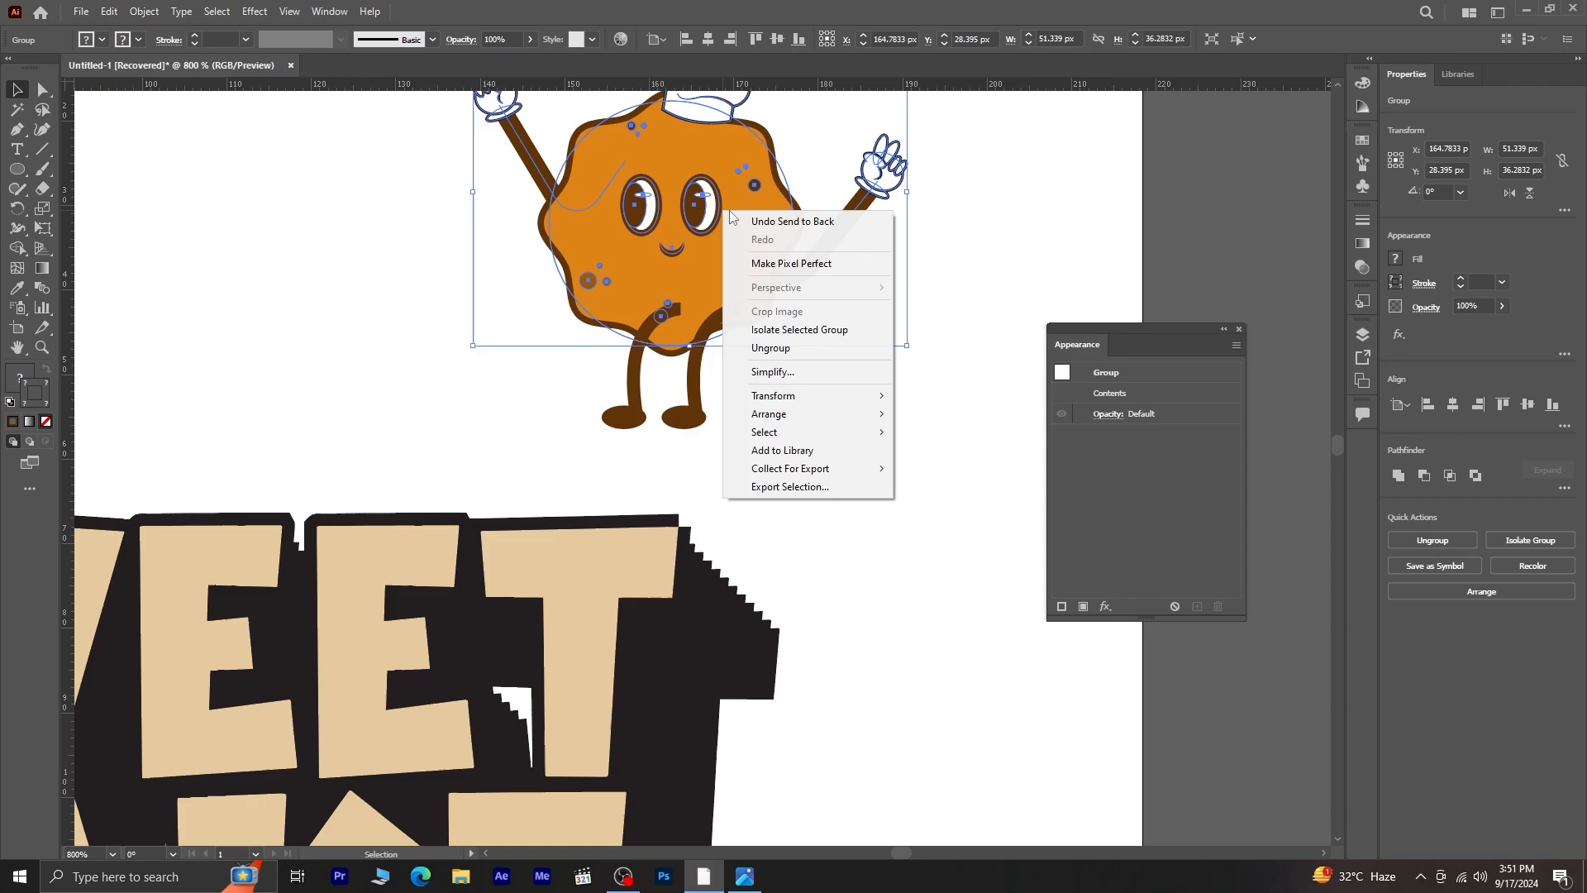
mouse_move(836, 414)
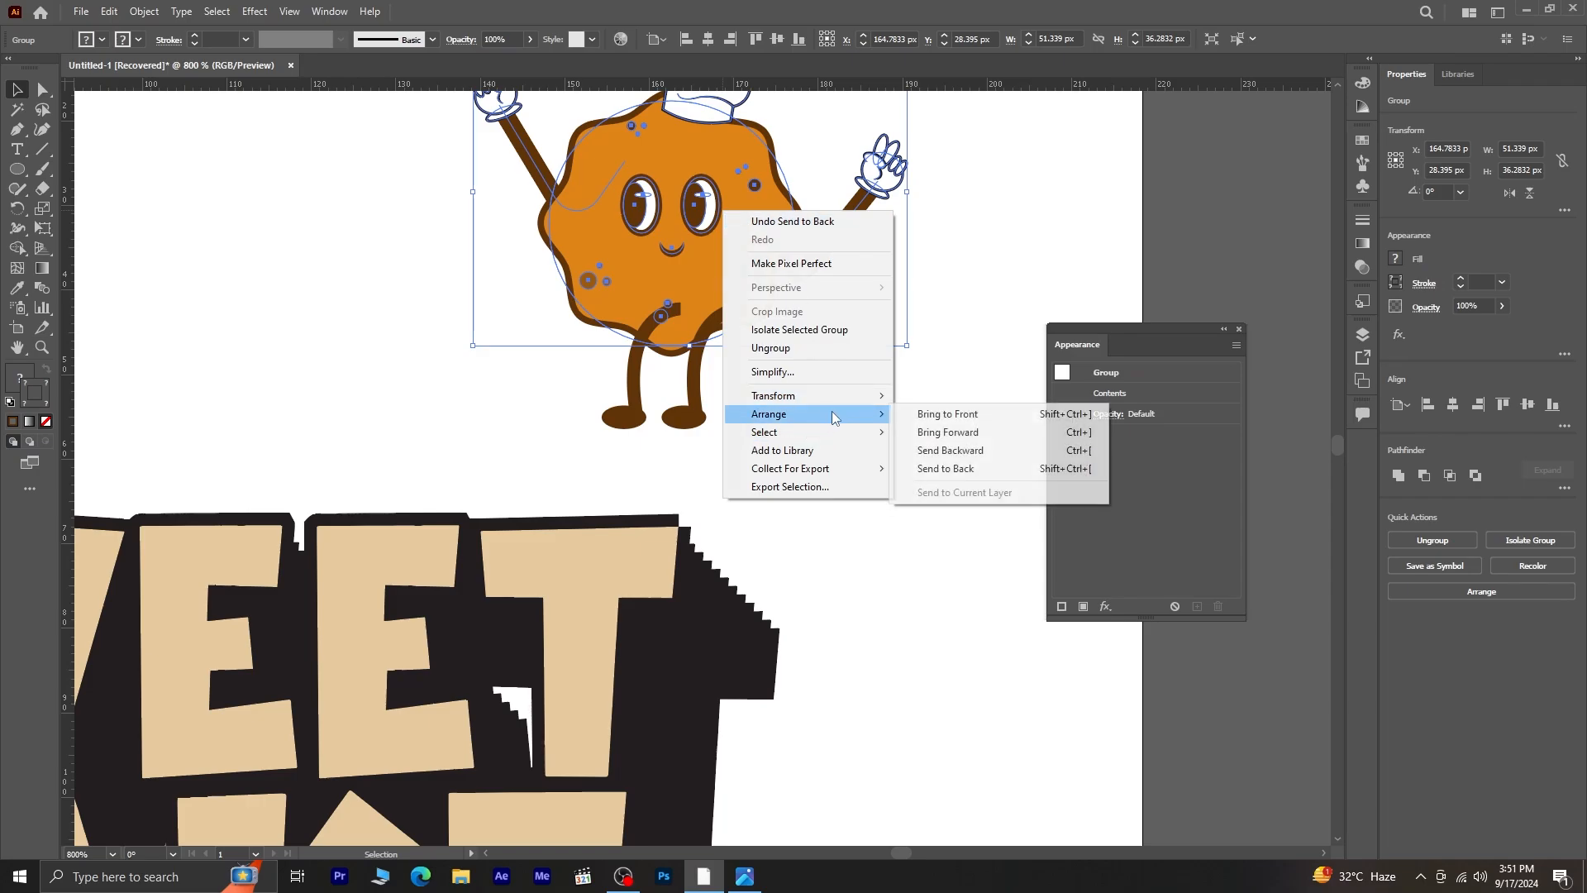
click(946, 413)
click(670, 392)
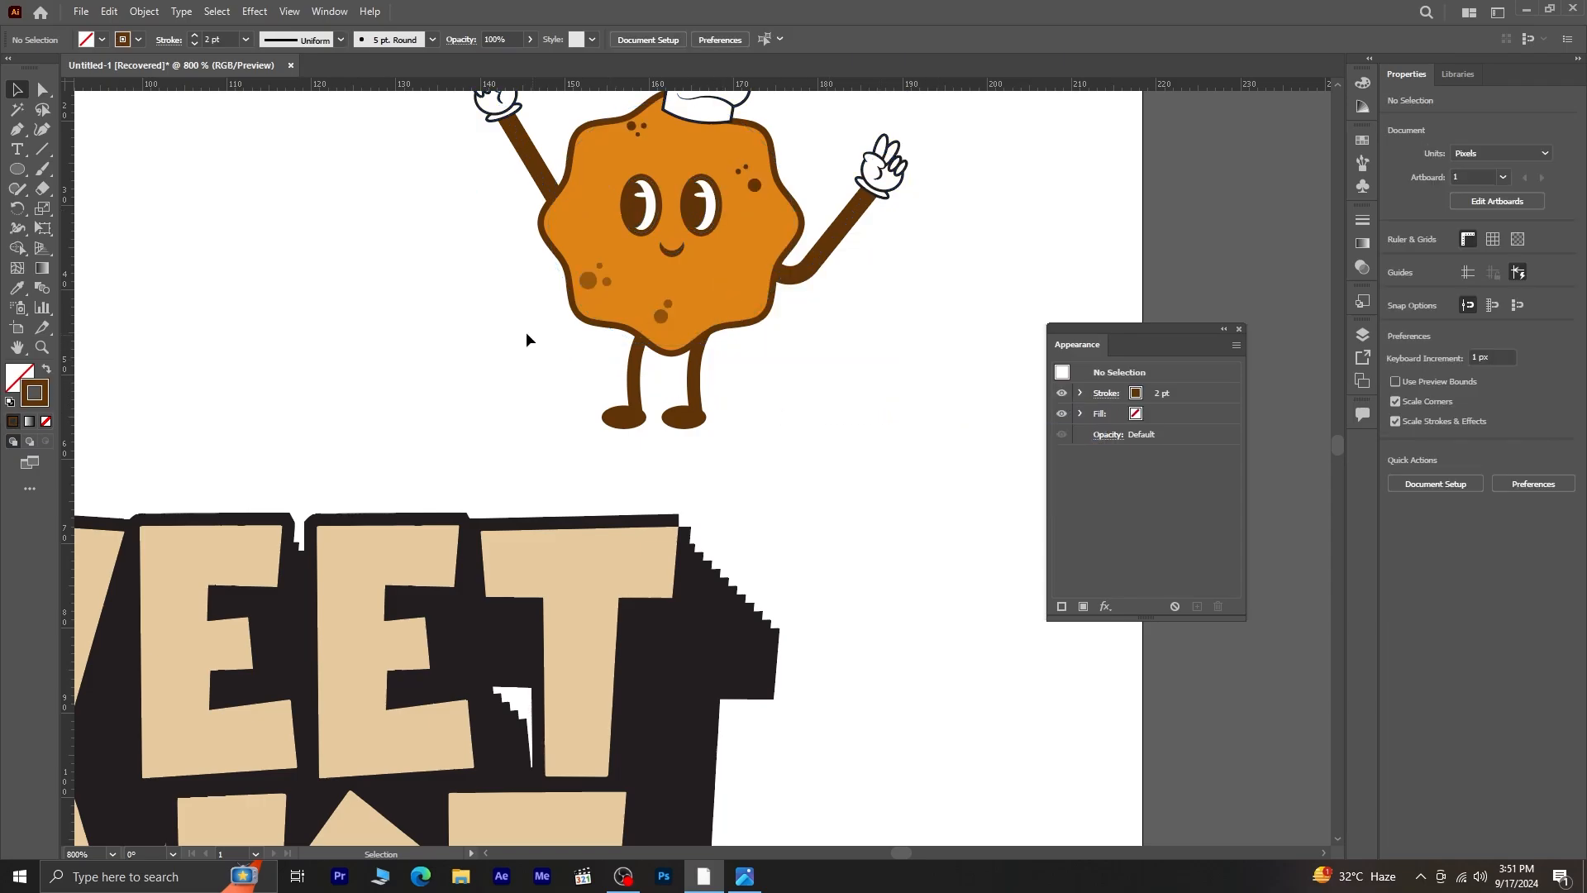
- Adjust the leg positions and move the whole character down so it sits on the T of SWEET
click(633, 357)
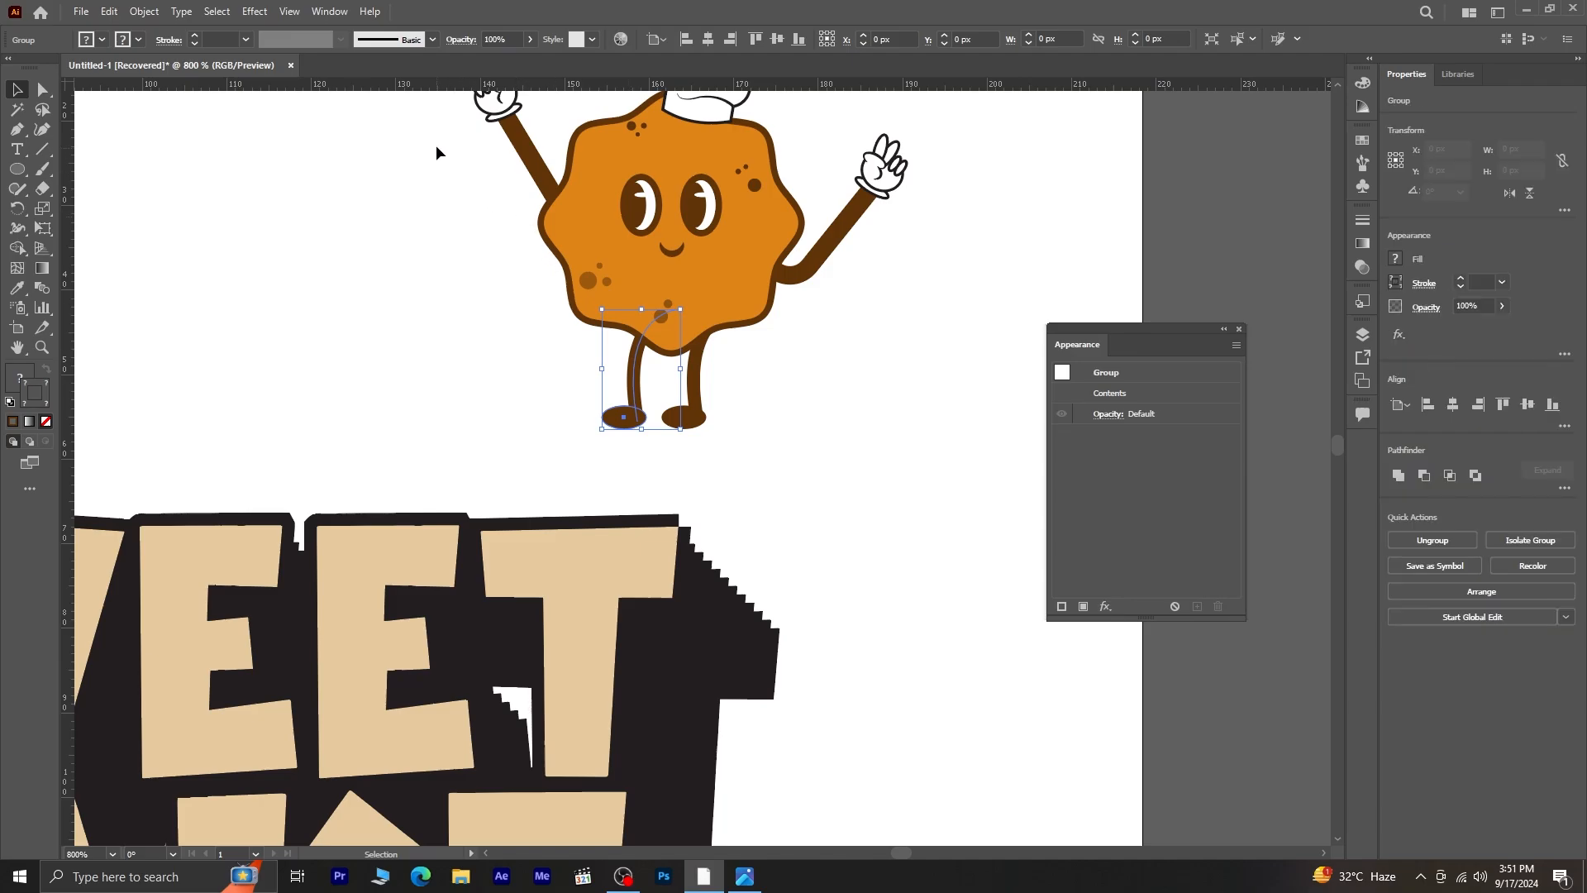
drag(734, 278, 675, 464)
drag(665, 404, 634, 405)
click(898, 498)
scroll(801, 518, down, 1)
scroll(805, 517, down, 2)
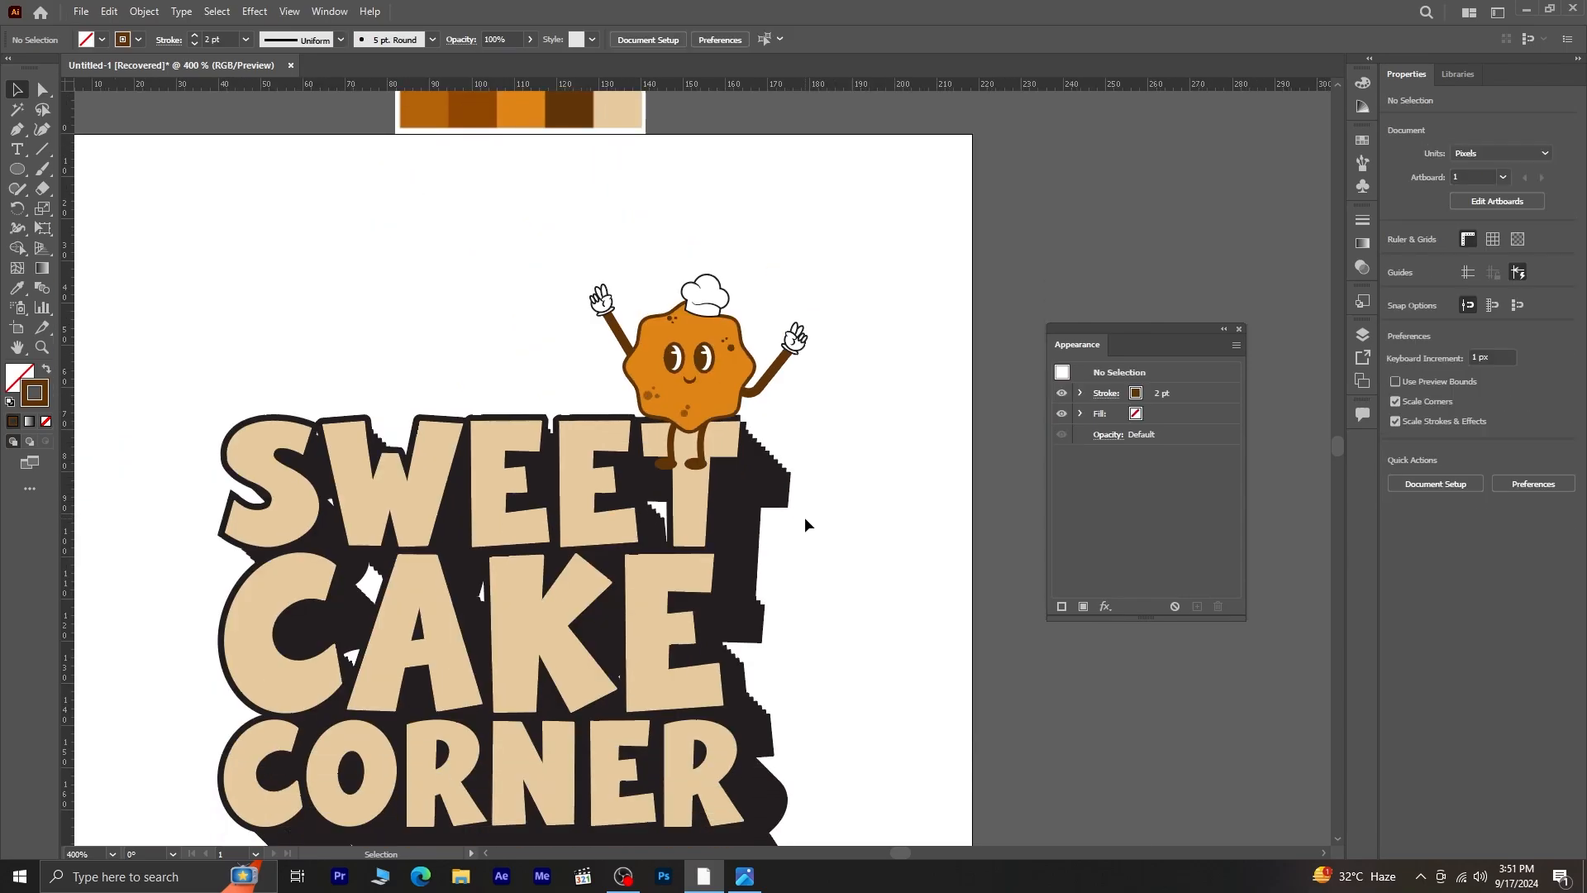
scroll(805, 517, down, 1)
scroll(805, 517, down, 2)
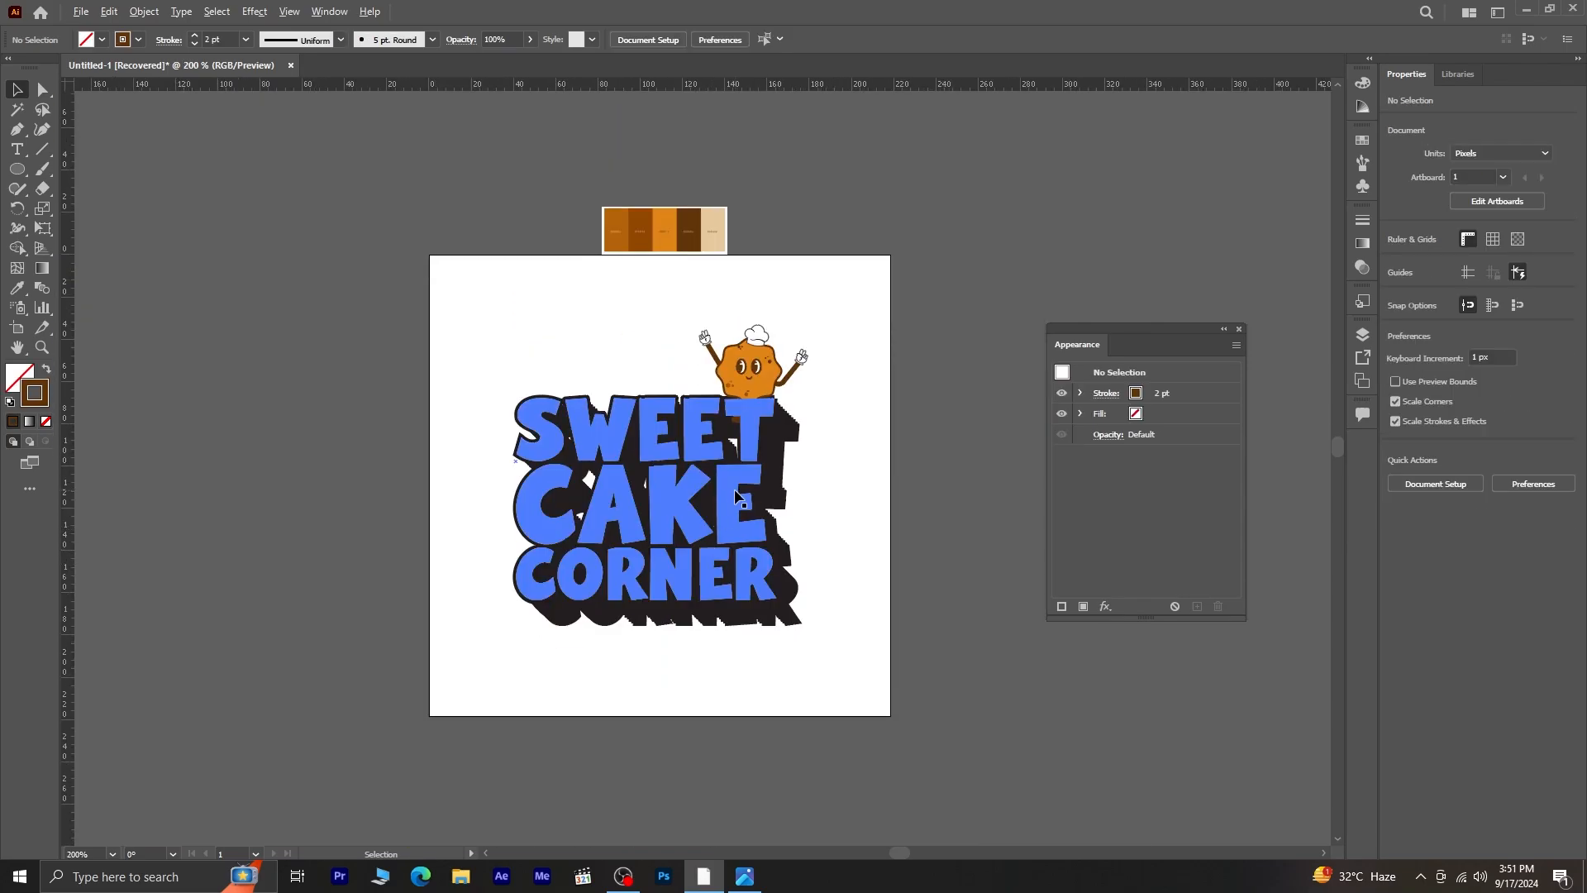
- Draw a rectangle of about 218 × 218 px covering the whole artboard
scroll(685, 504, up, 1)
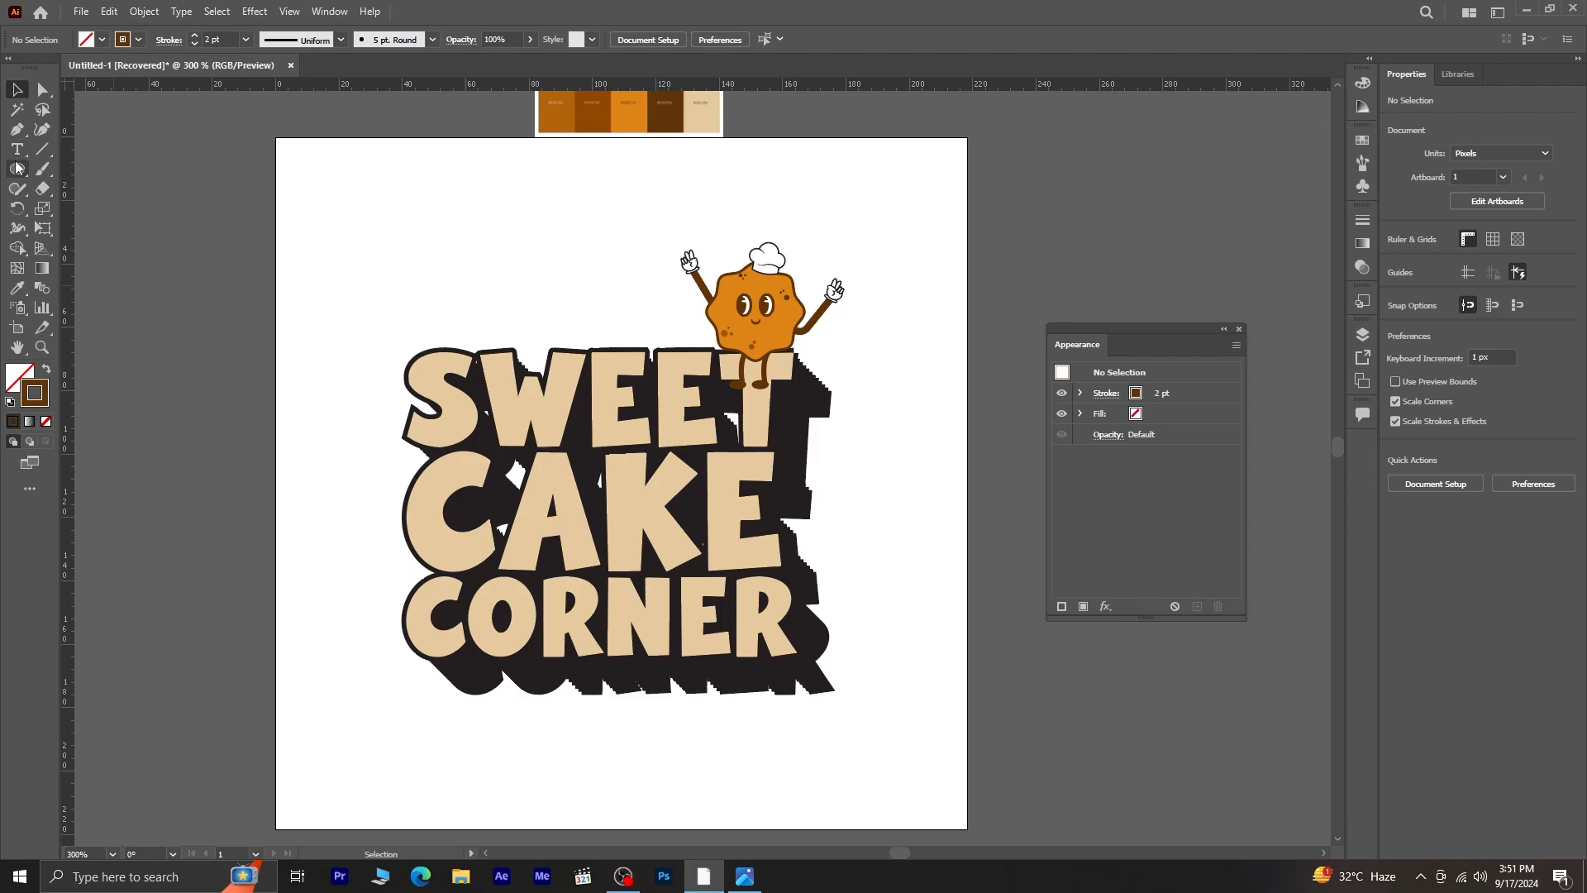
click(18, 167)
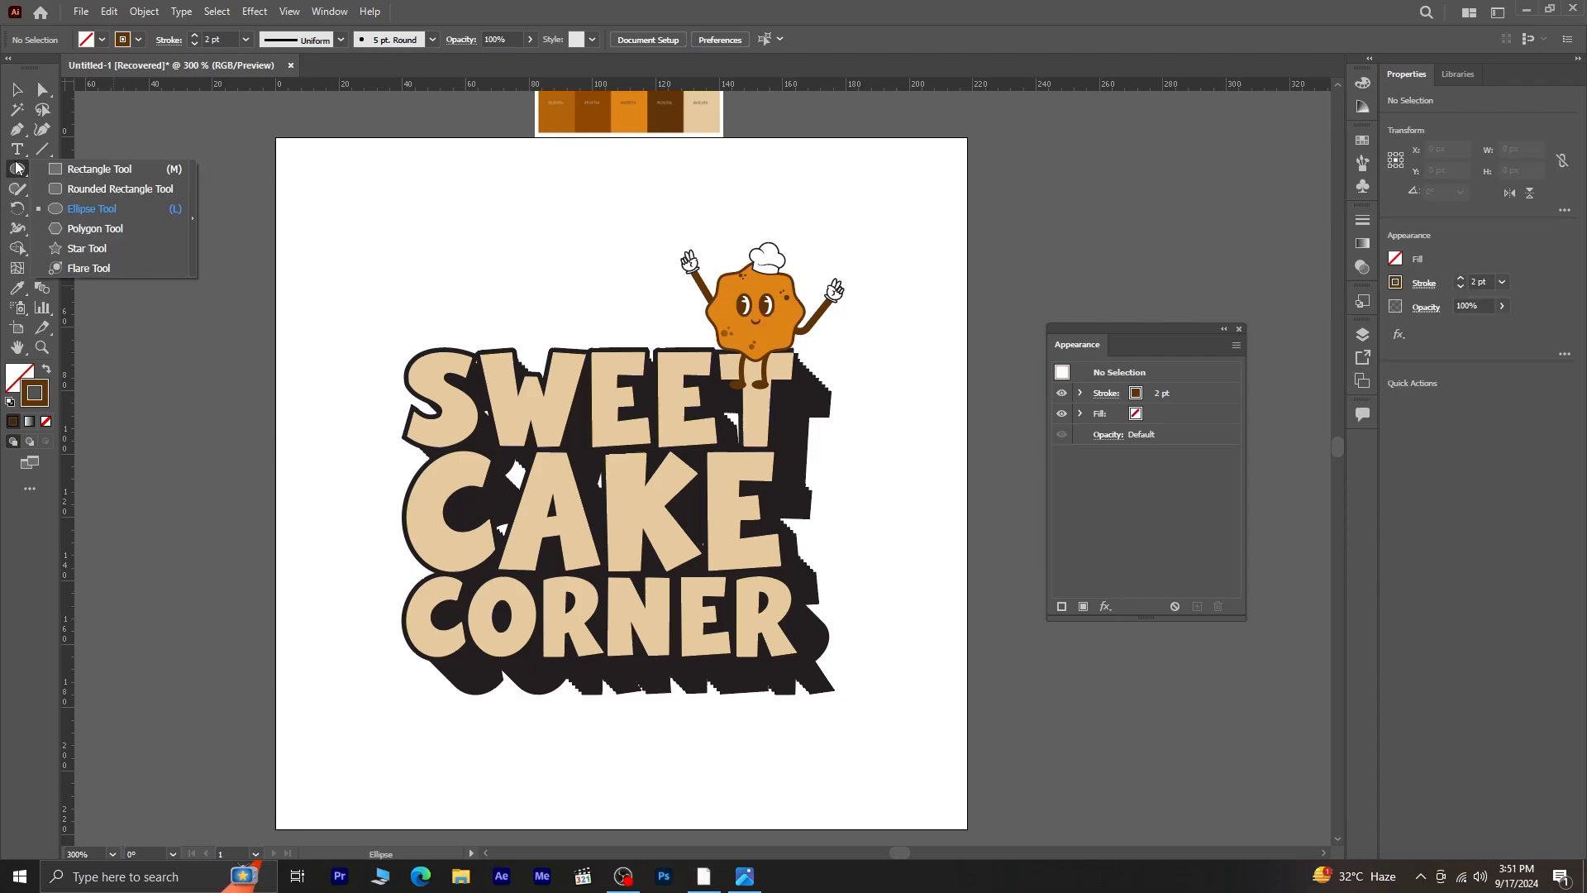
click(100, 169)
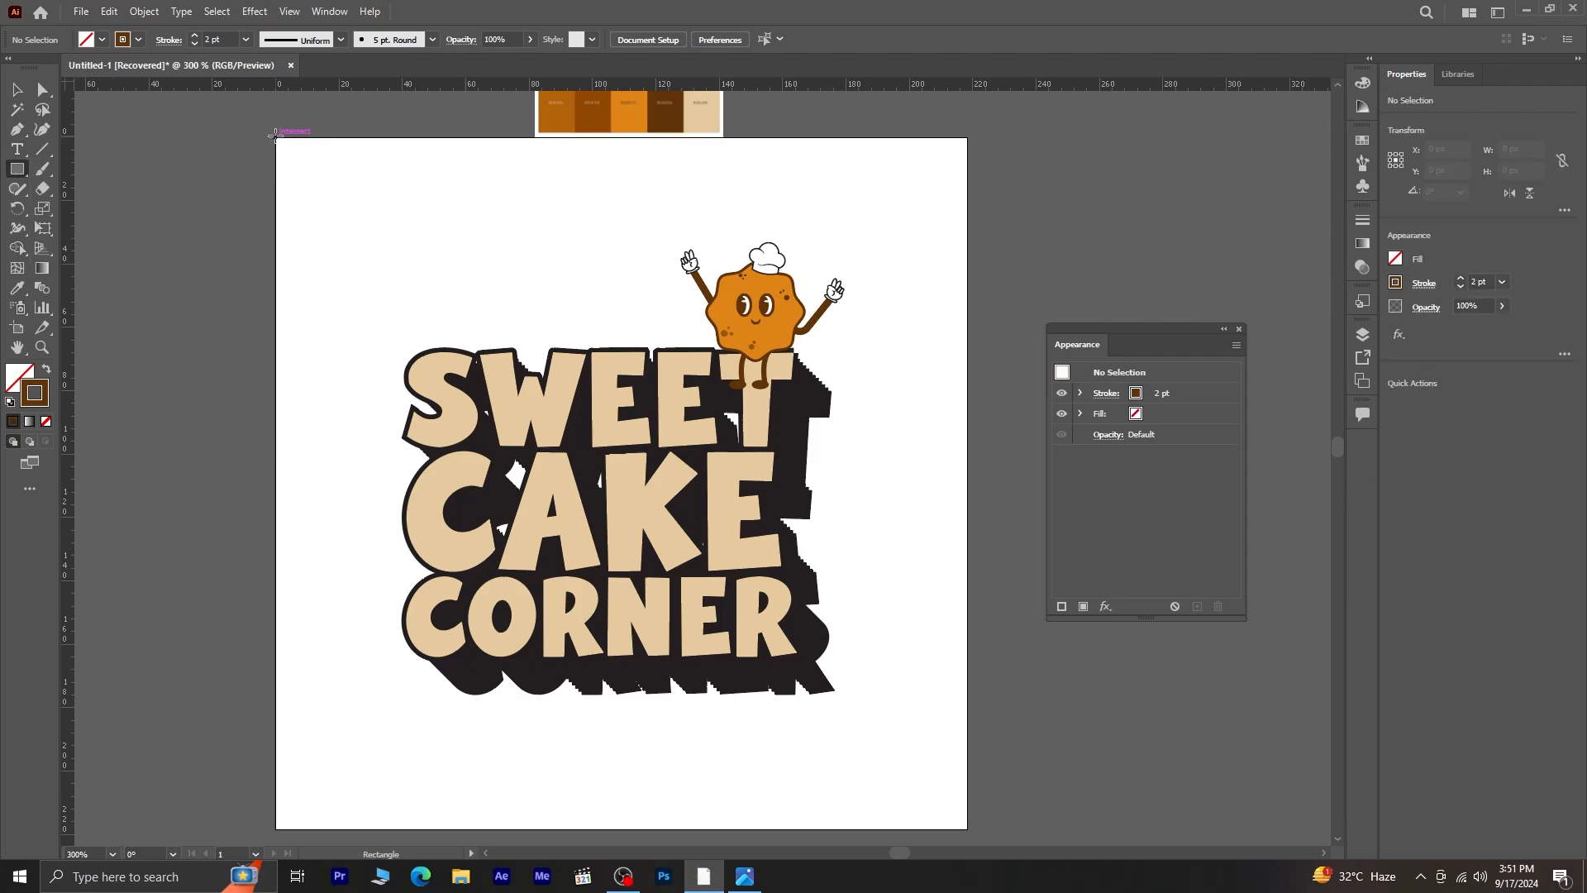
mouse_move(275, 135)
mouse_down()
mouse_move(793, 747)
mouse_move(967, 827)
mouse_up()
- Fill the artboard rectangle with the palette's orange DE8418 without stroke and send it to the back as the background
click(17, 370)
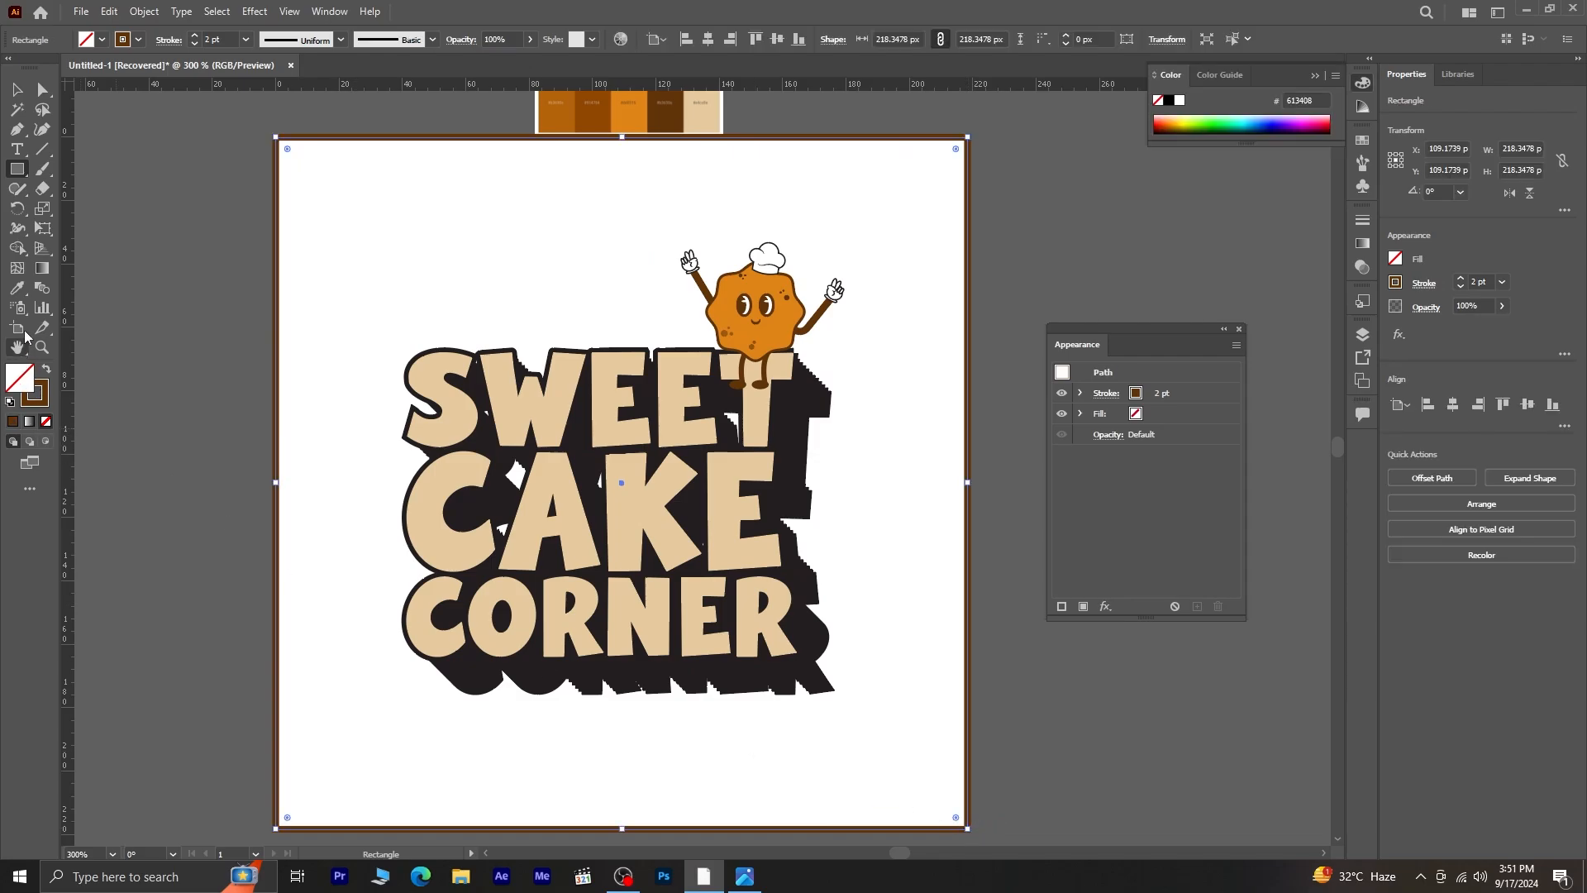
click(18, 291)
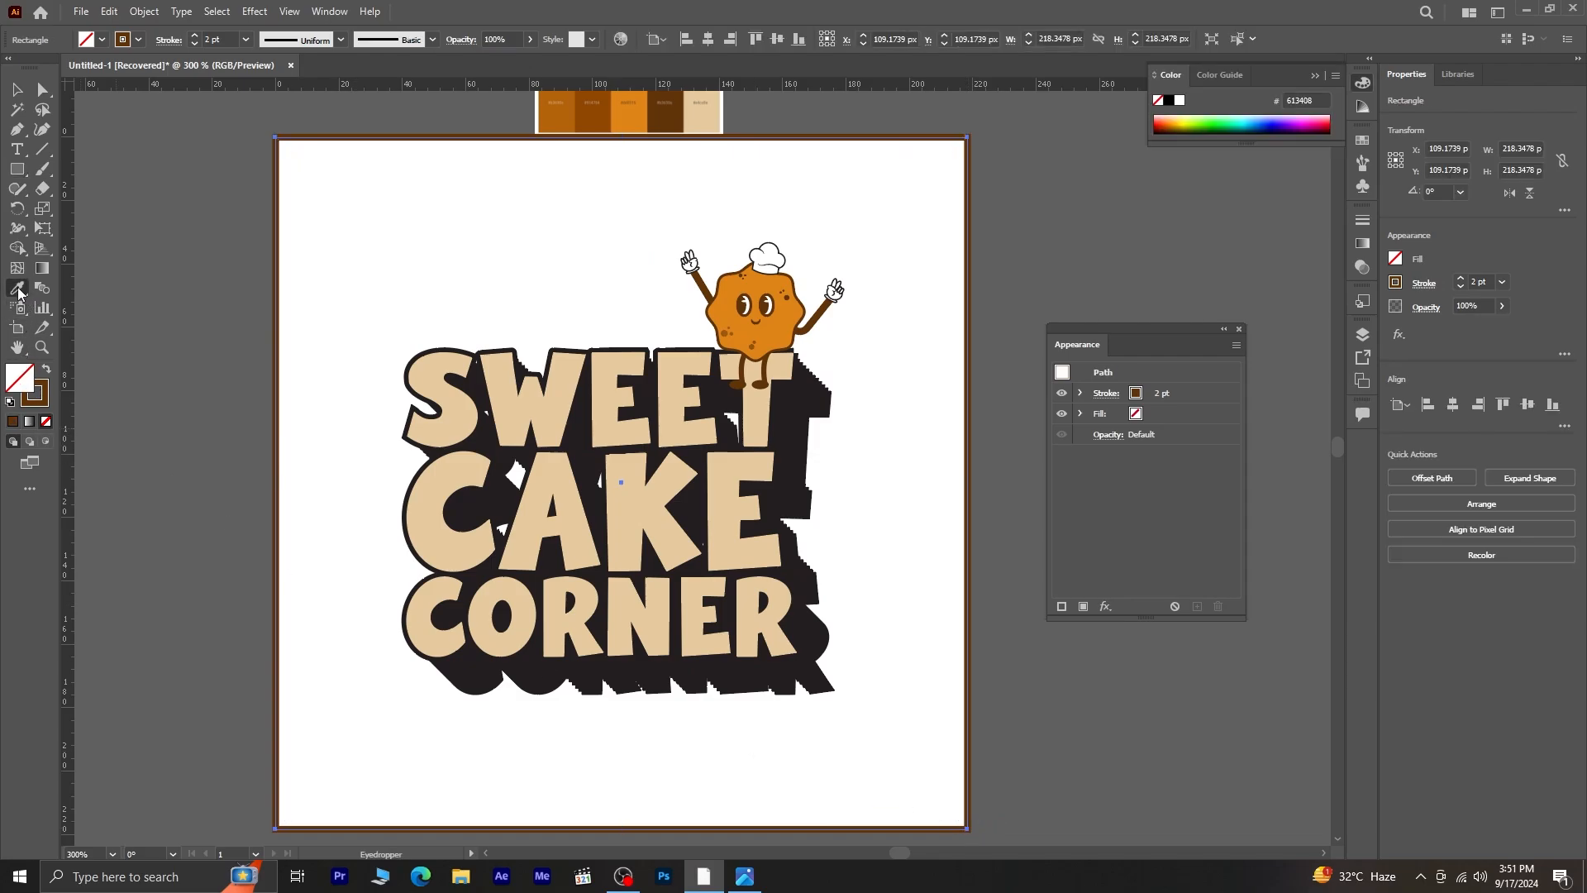
click(636, 120)
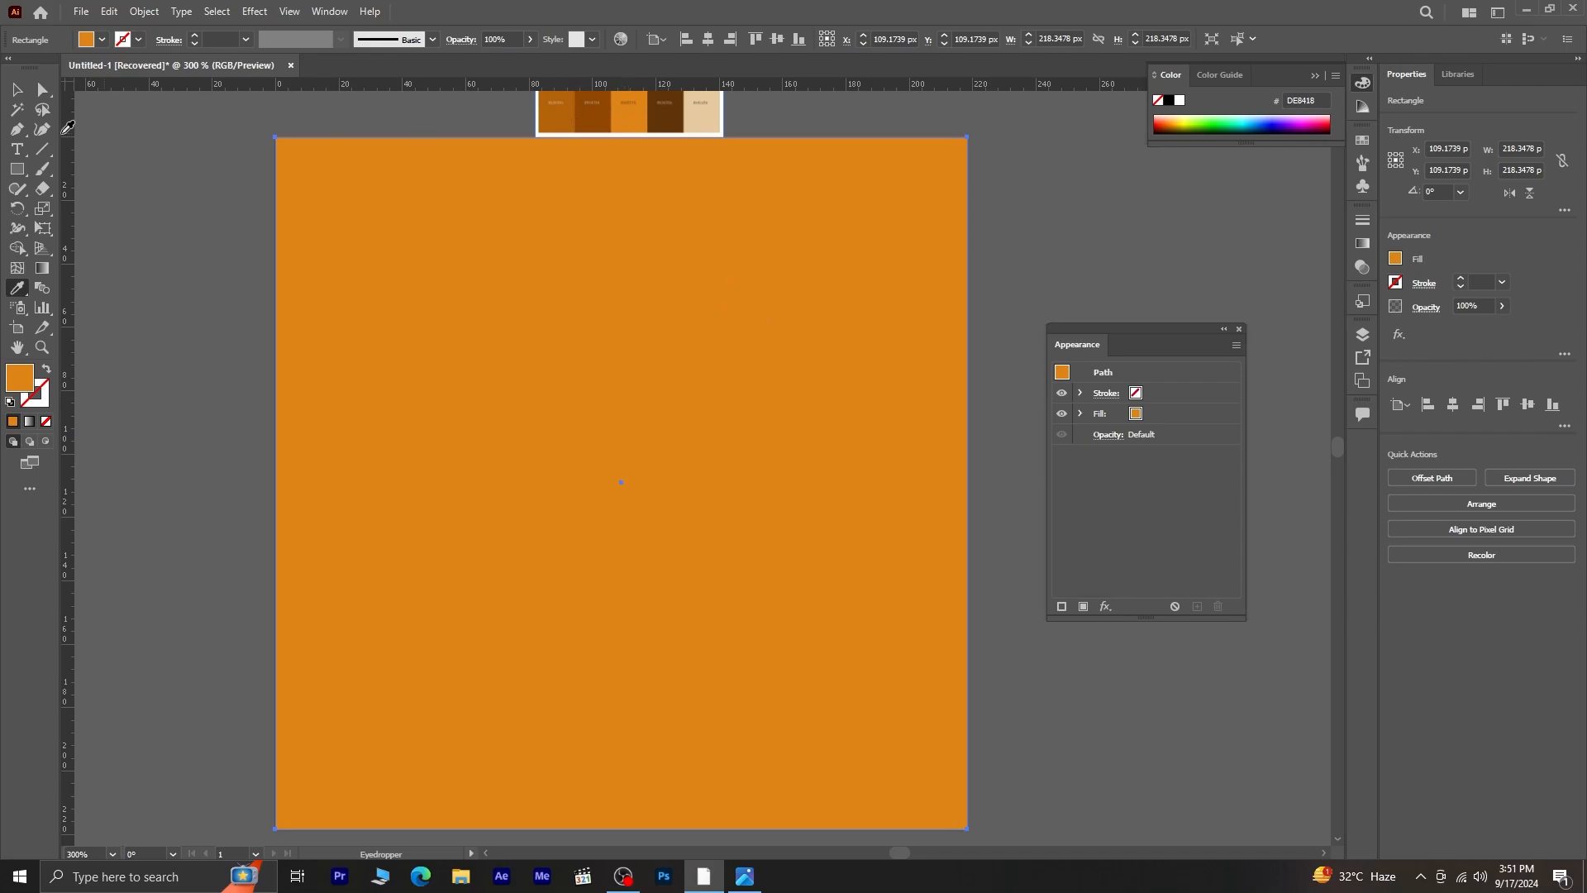
key(ctrl+shift+bracketleft)
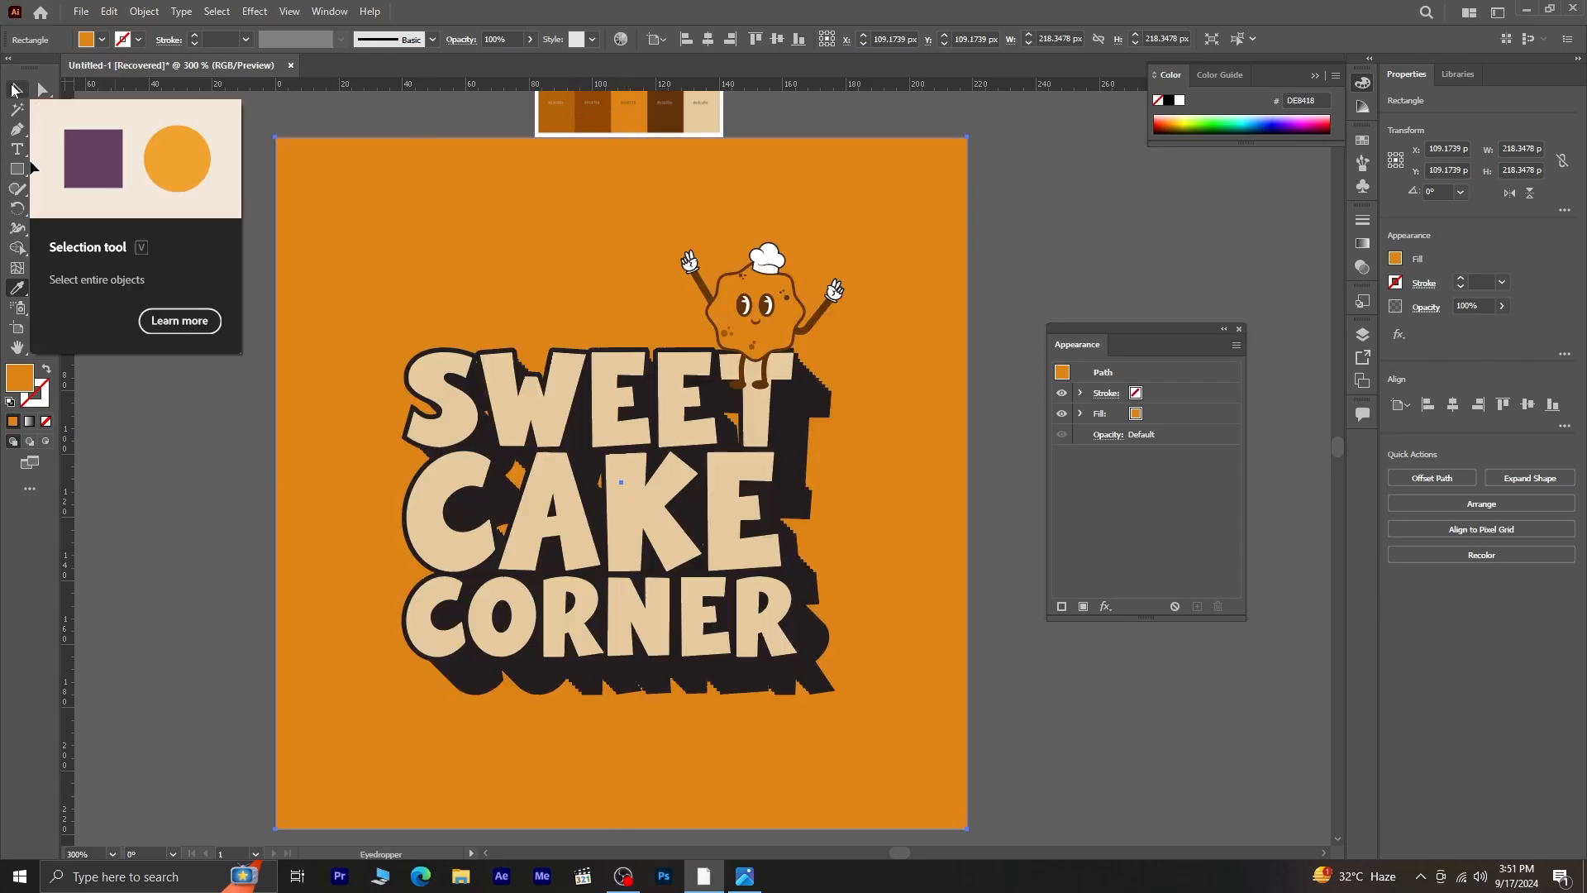
click(14, 91)
click(232, 436)
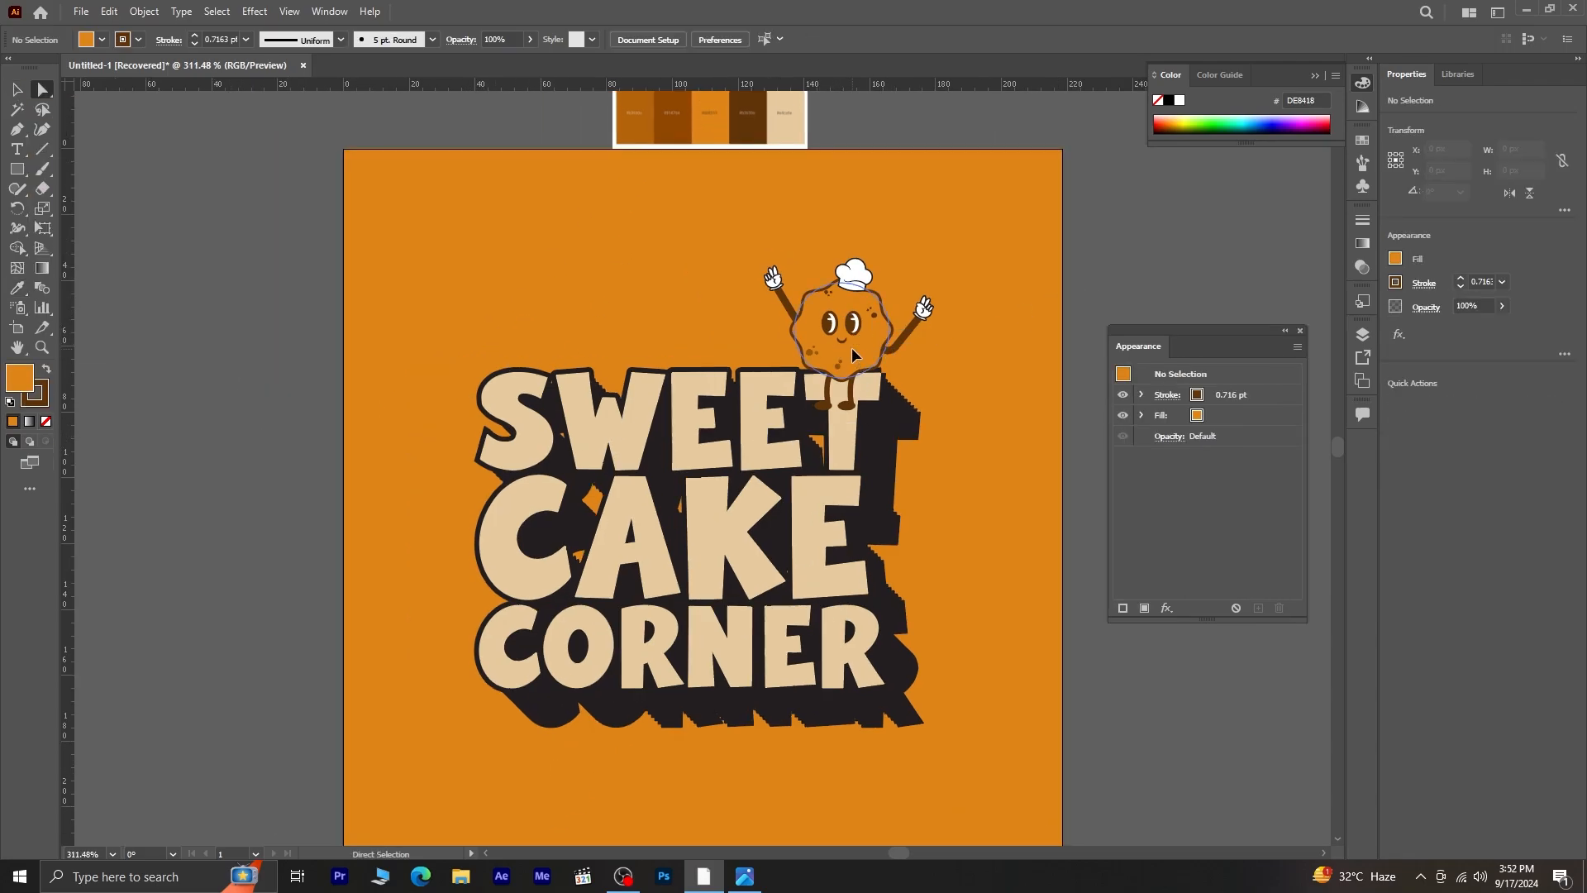
- Using Draw Inside on the cookie body, paint a white 5 pt Round brush stroke with a 1 pt weight around its inner edge
click(851, 347)
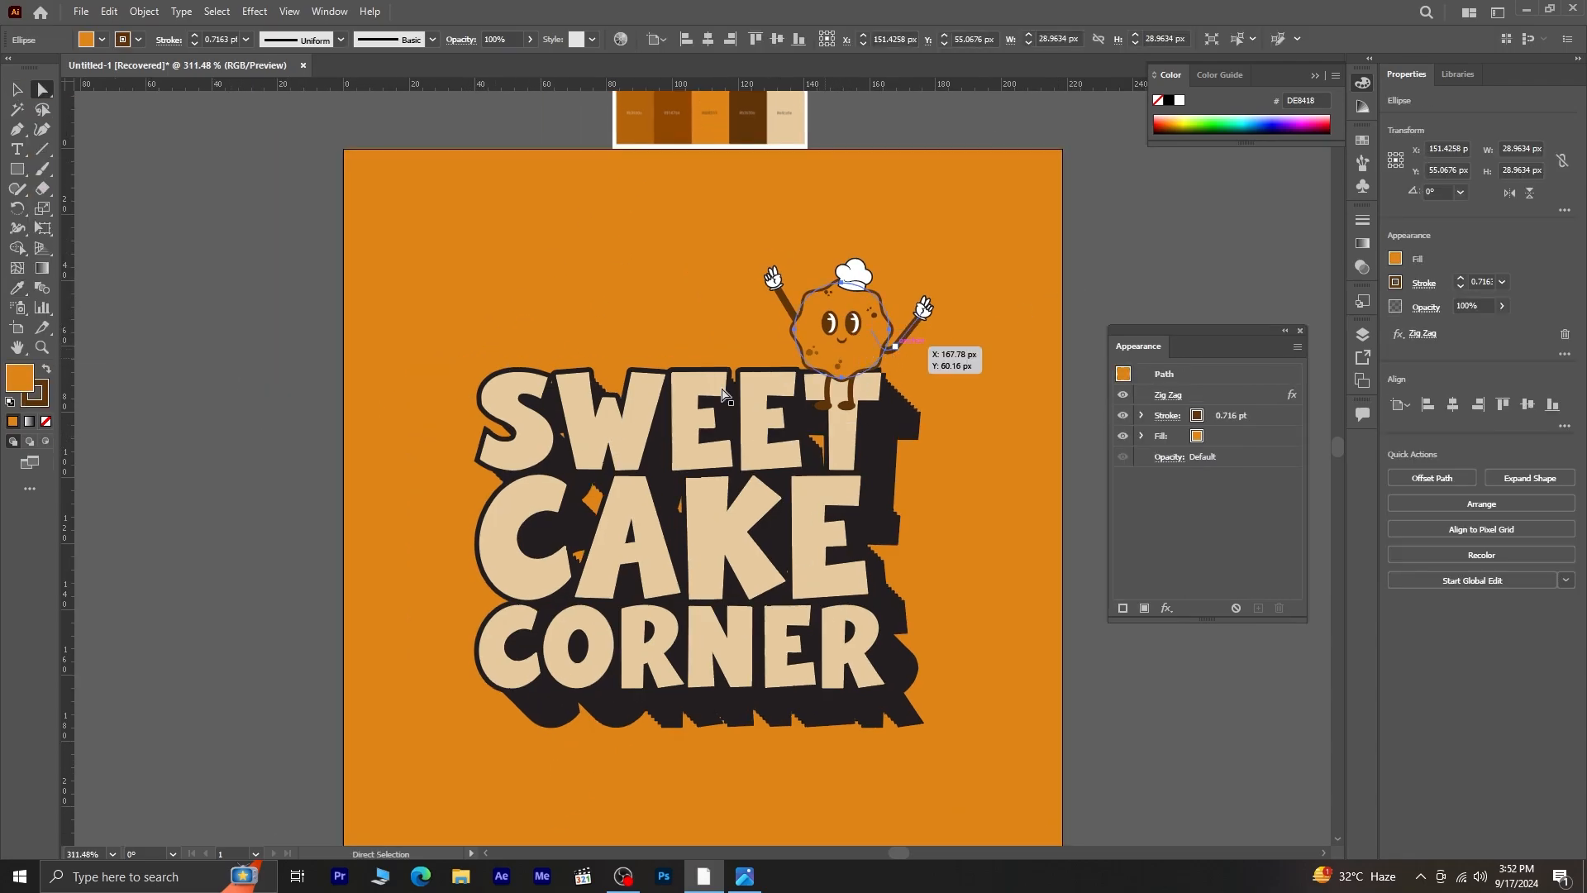
click(46, 442)
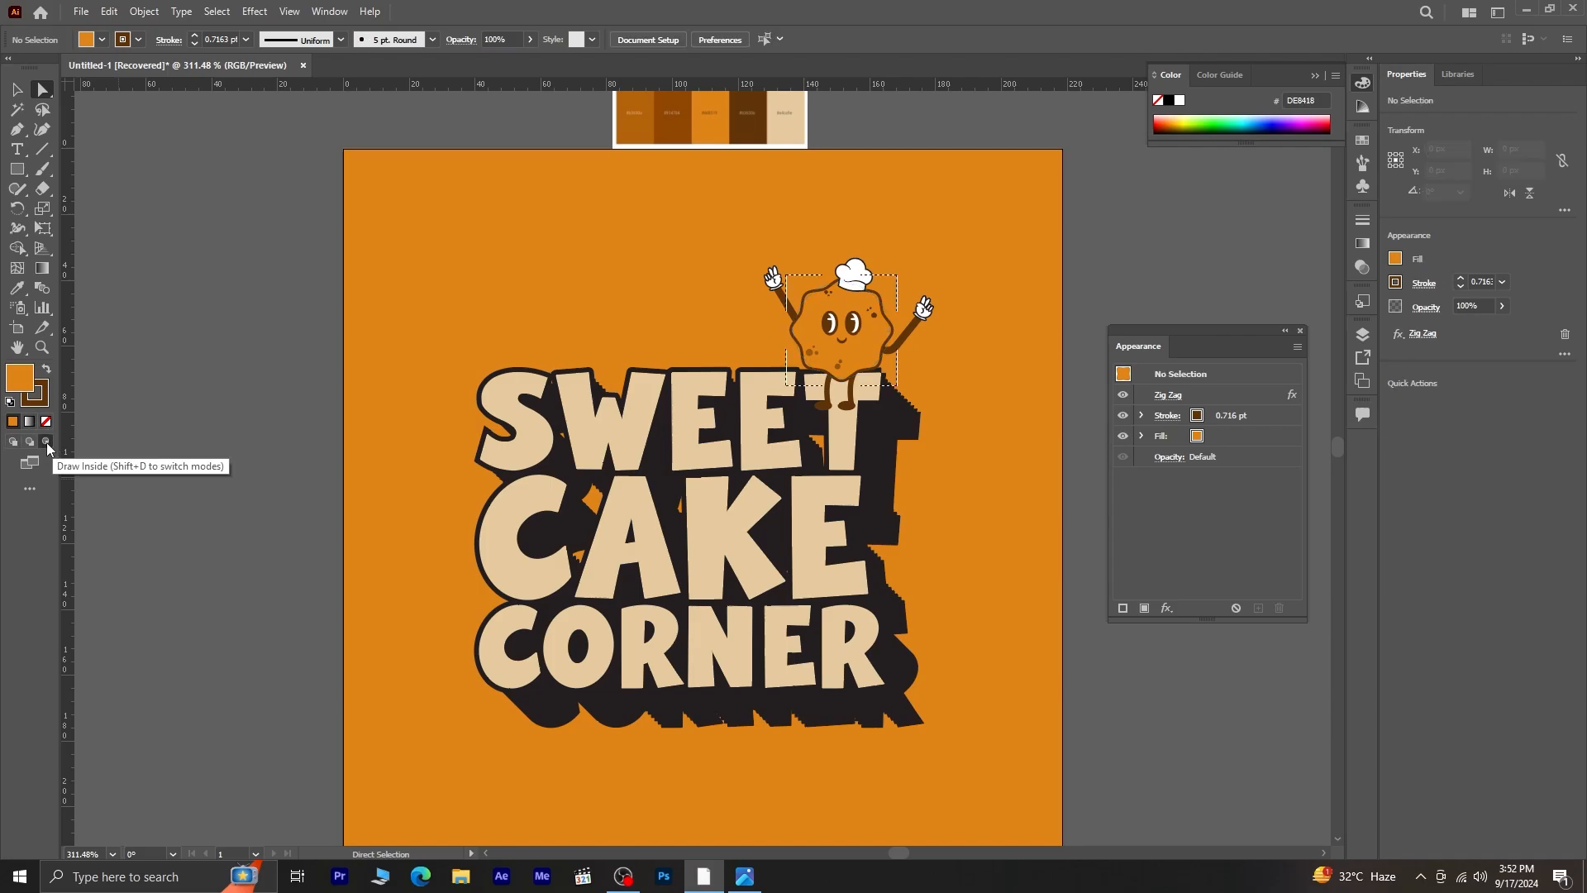
click(44, 171)
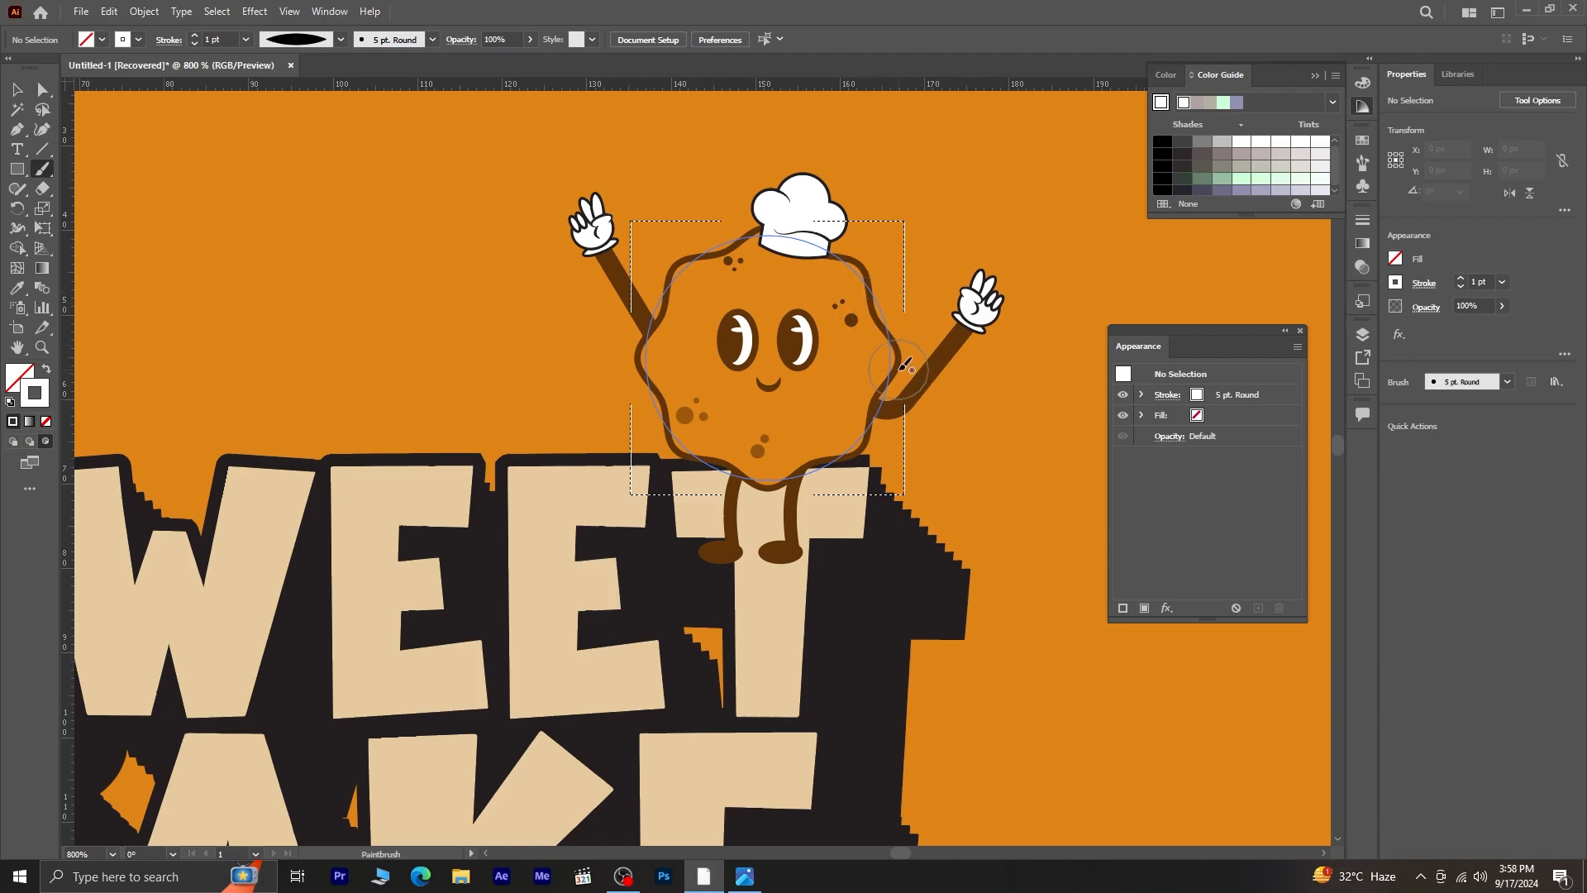
mouse_move(905, 382)
mouse_down()
mouse_move(880, 288)
mouse_move(838, 257)
mouse_move(706, 251)
mouse_move(662, 319)
mouse_move(657, 379)
mouse_move(801, 477)
mouse_up()
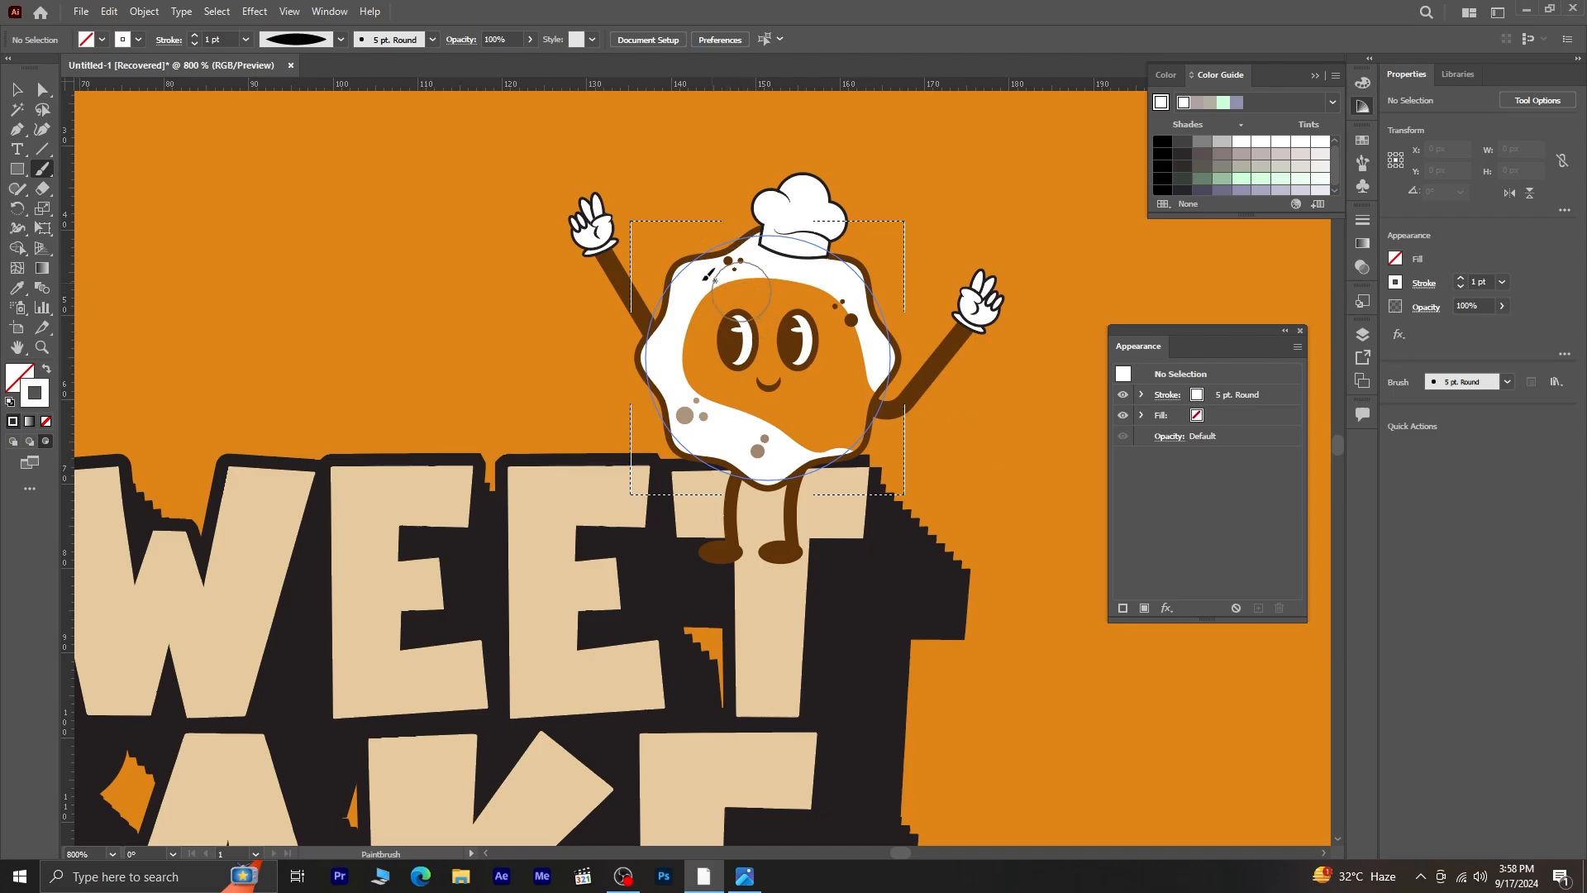
- Select the white brush stroke inside the cookie body and lower its opacity to 24% as a soft highlight
key(a)
click(675, 282)
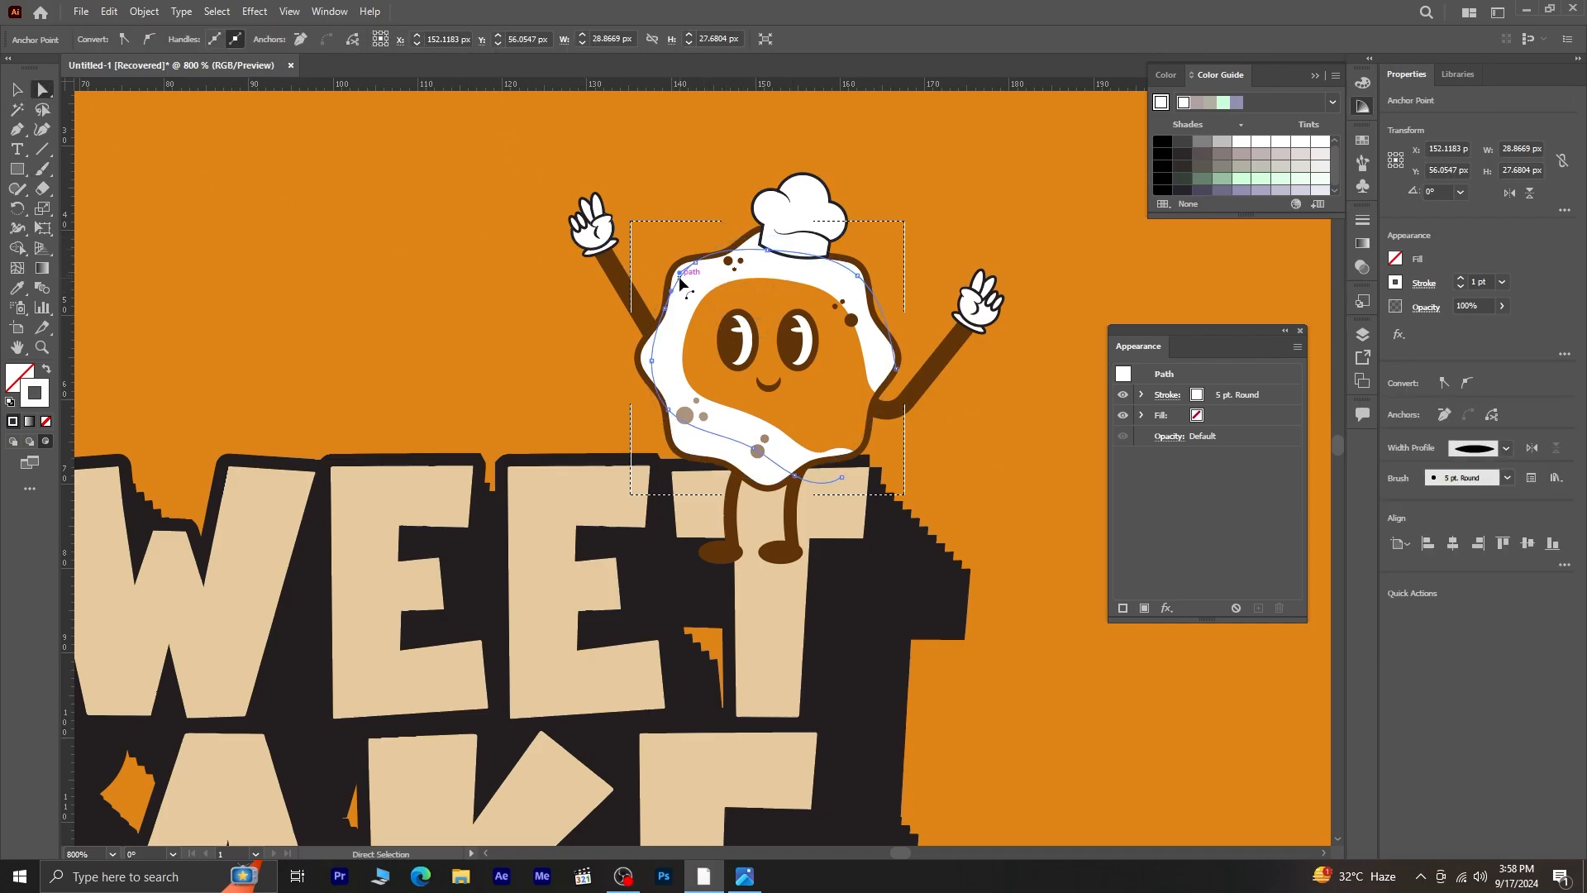
click(17, 88)
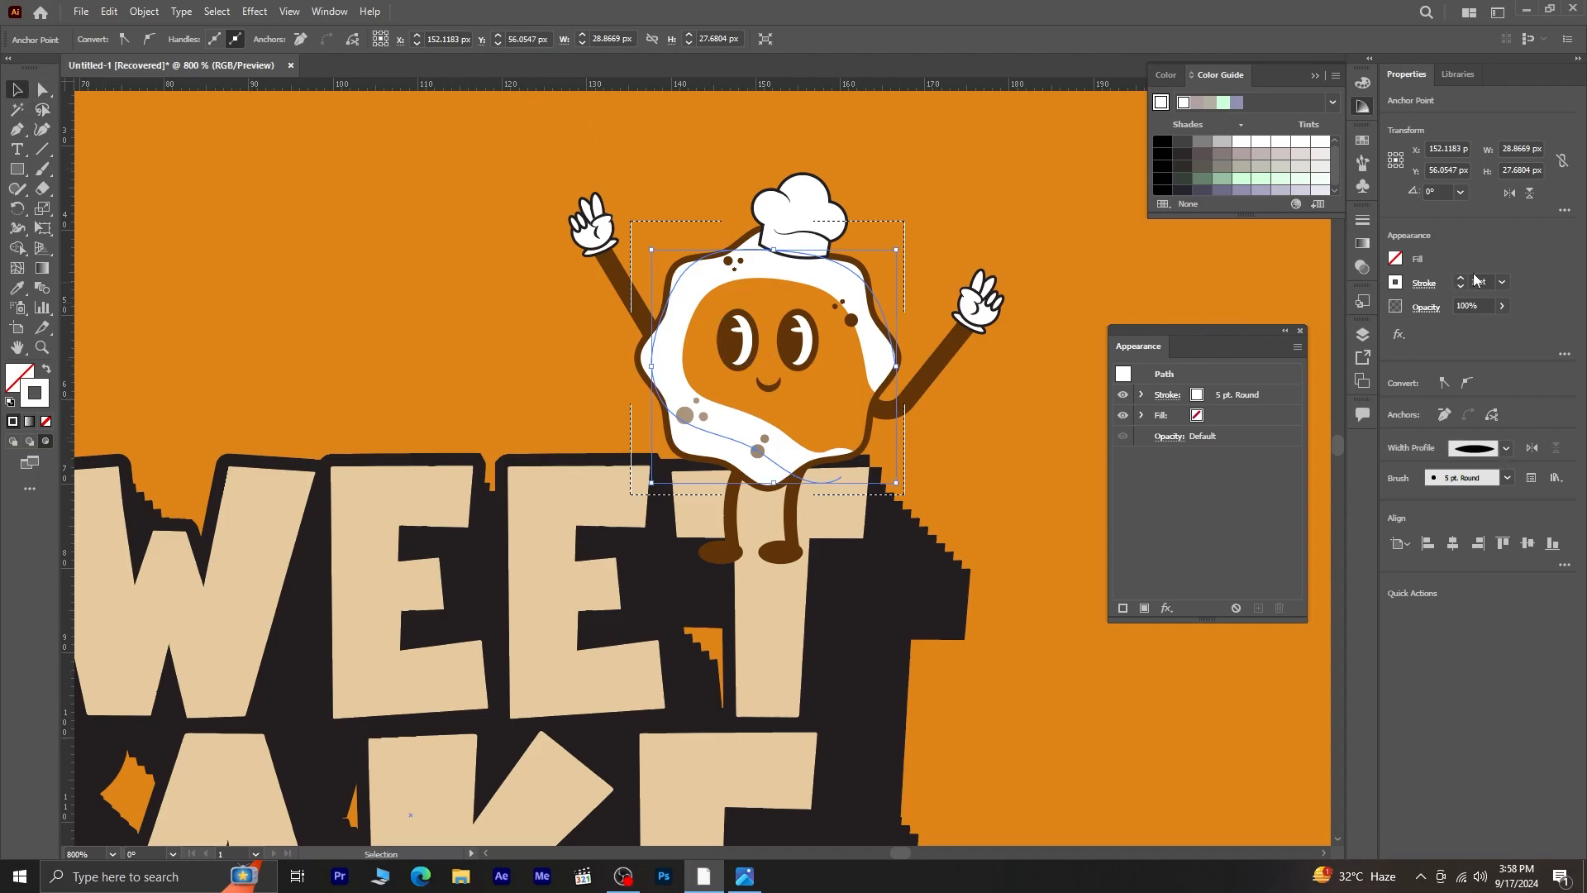
click(1502, 306)
click(1468, 329)
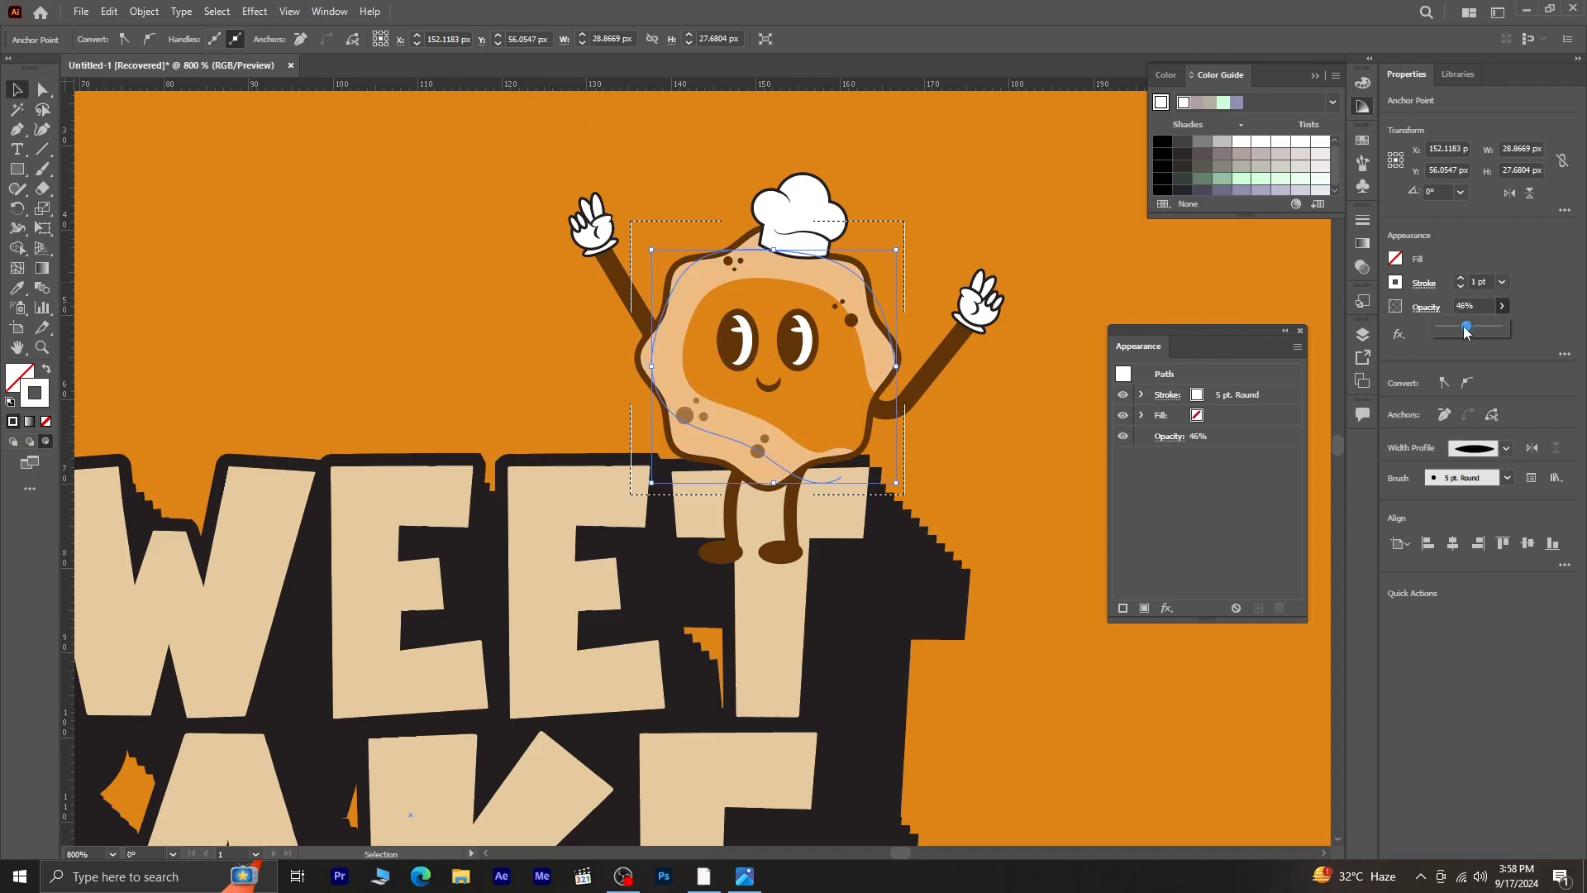
drag(1467, 329, 1455, 331)
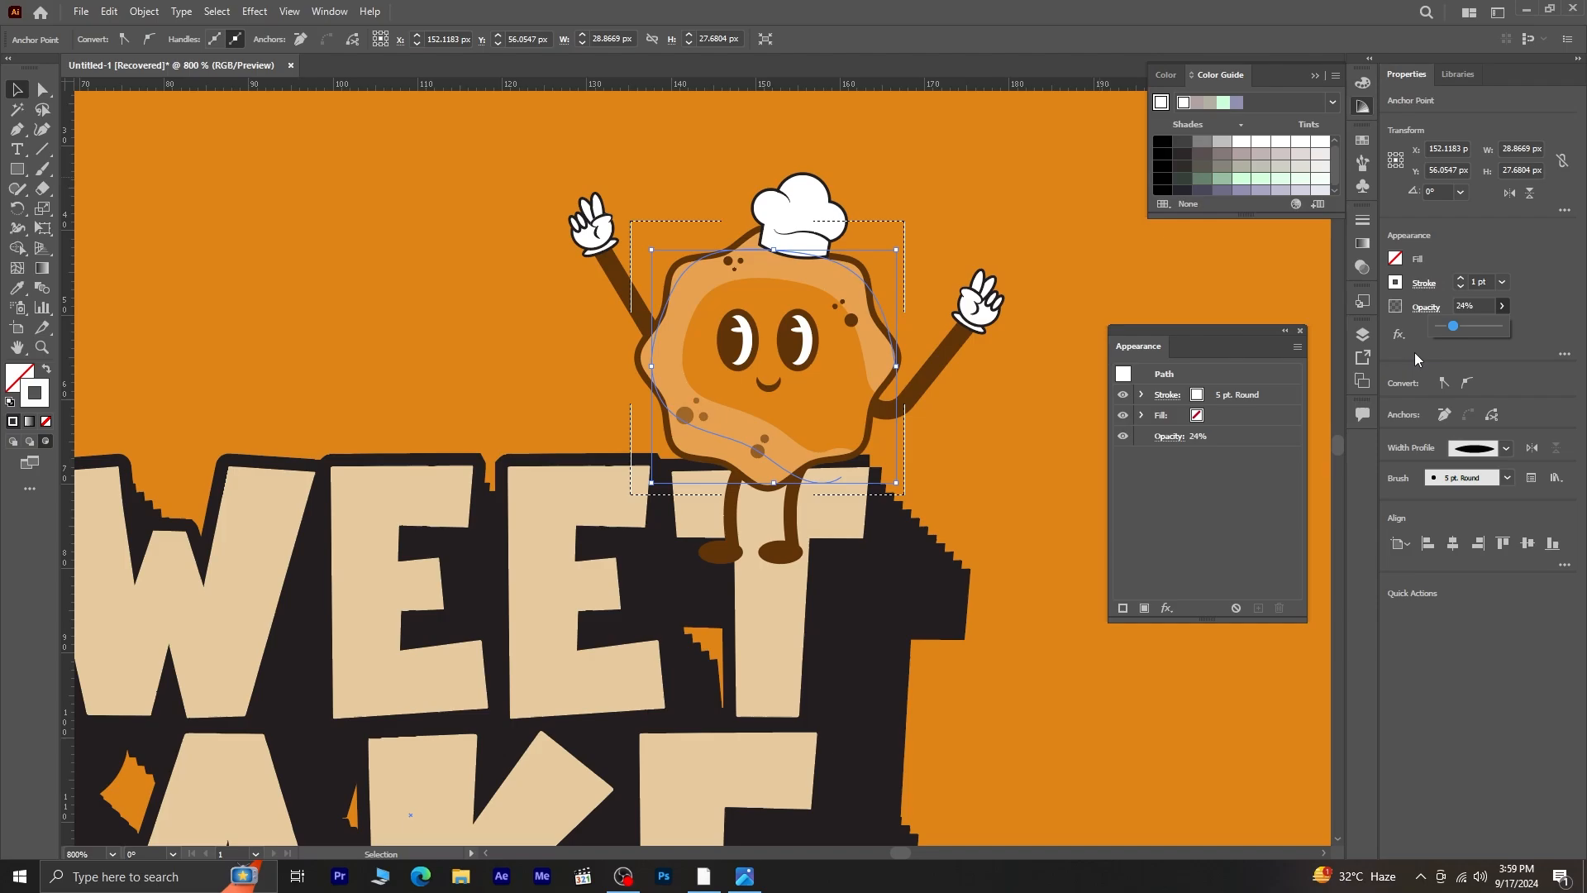
click(1056, 557)
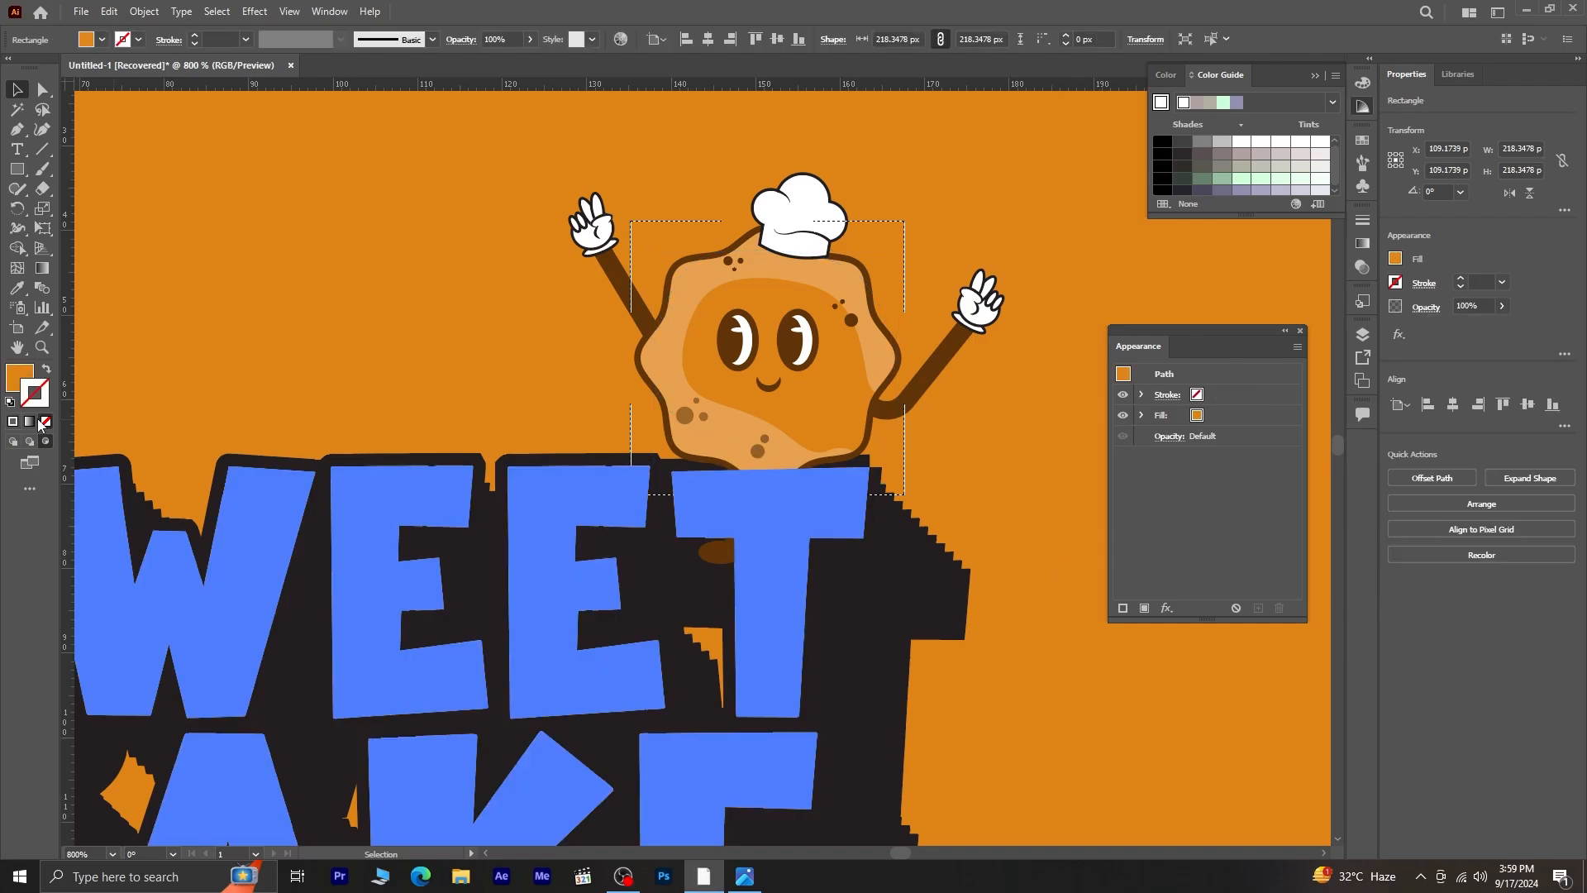
- Delete the colour palette image above the artboard
alt+scroll(549, 694, down, 5)
scroll(606, 682, down, 4)
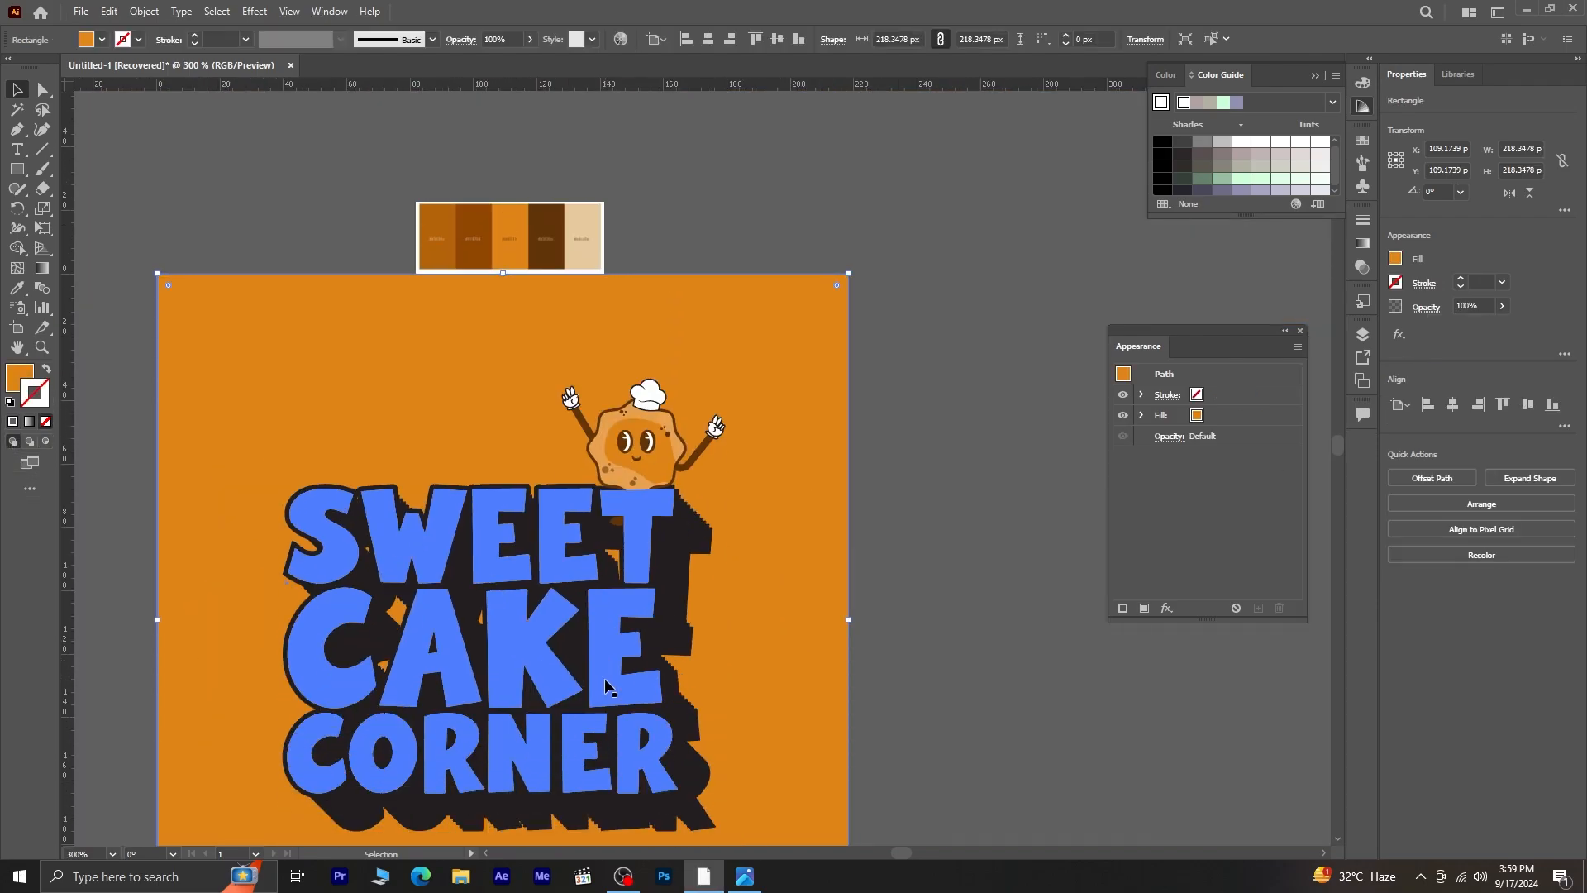
scroll(606, 685, down, 2)
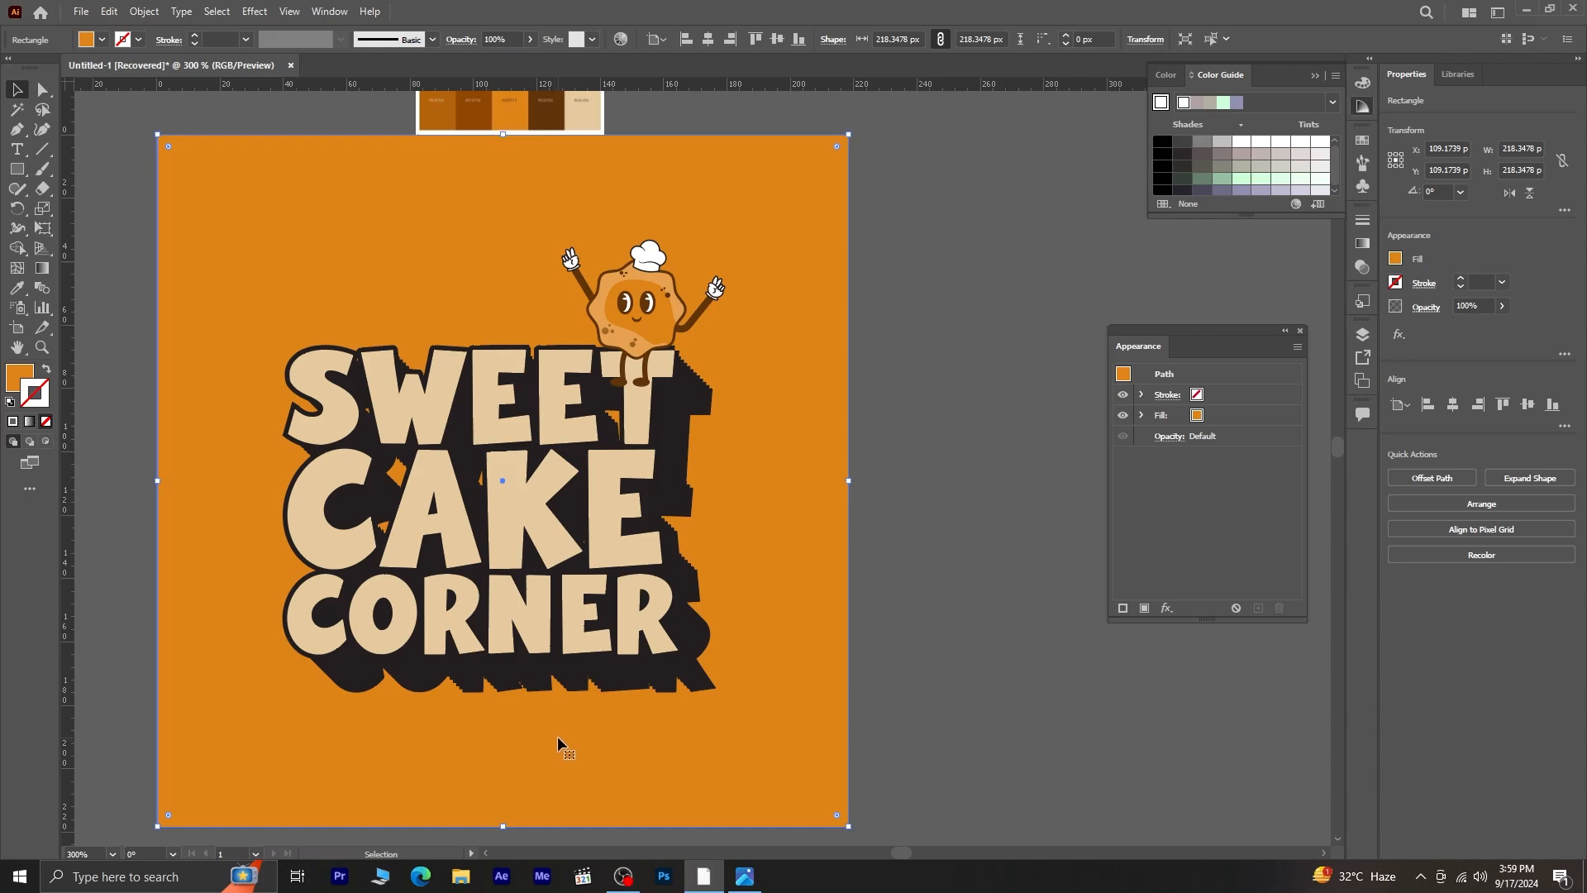
click(493, 101)
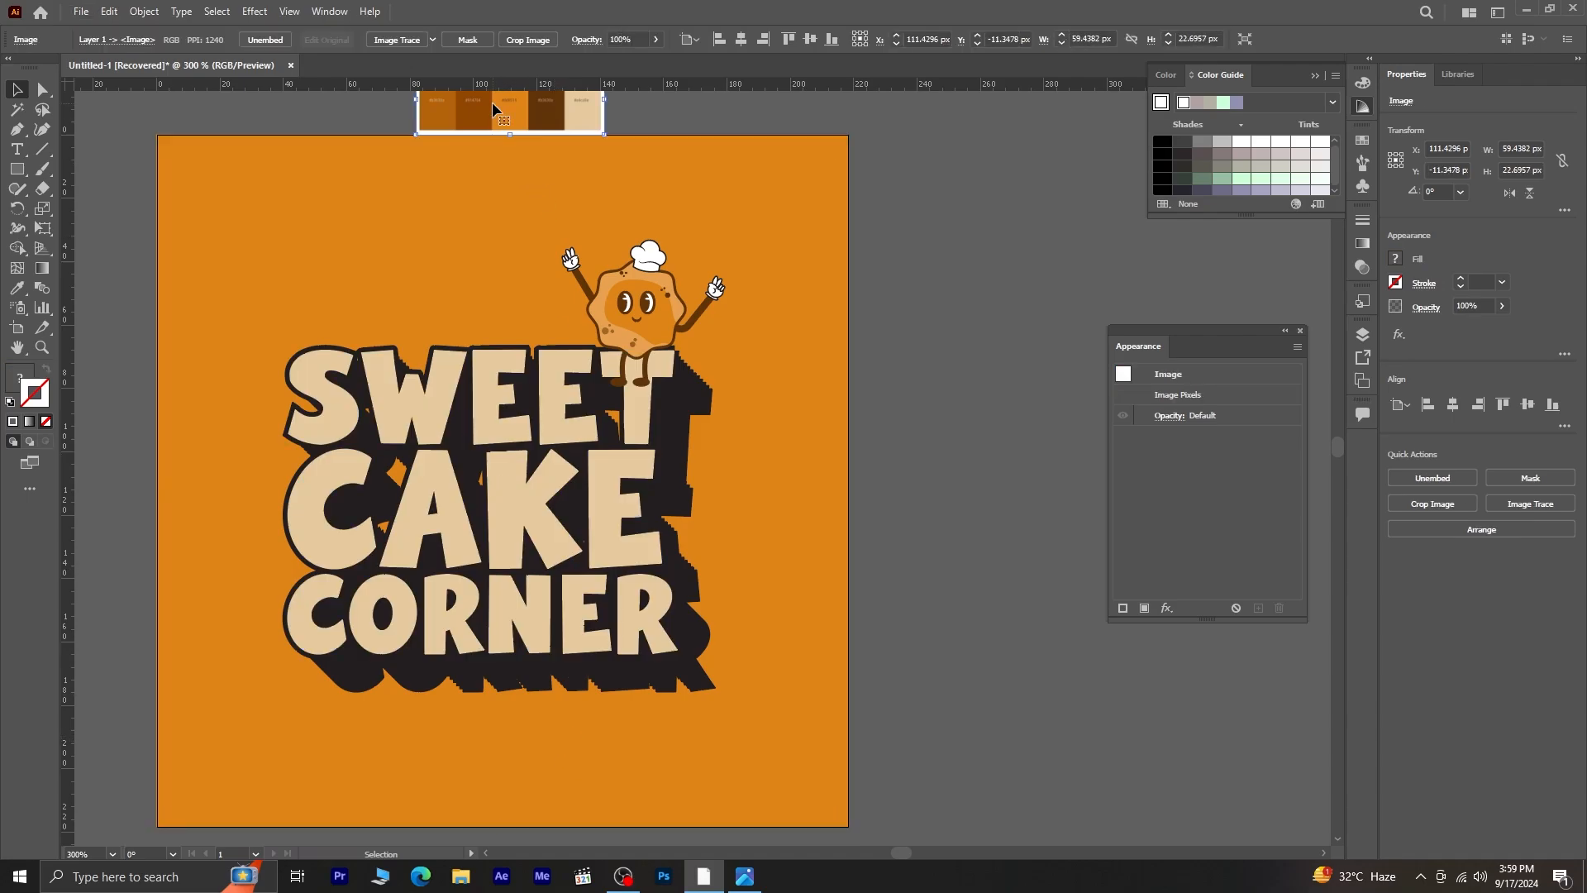
key(Delete)
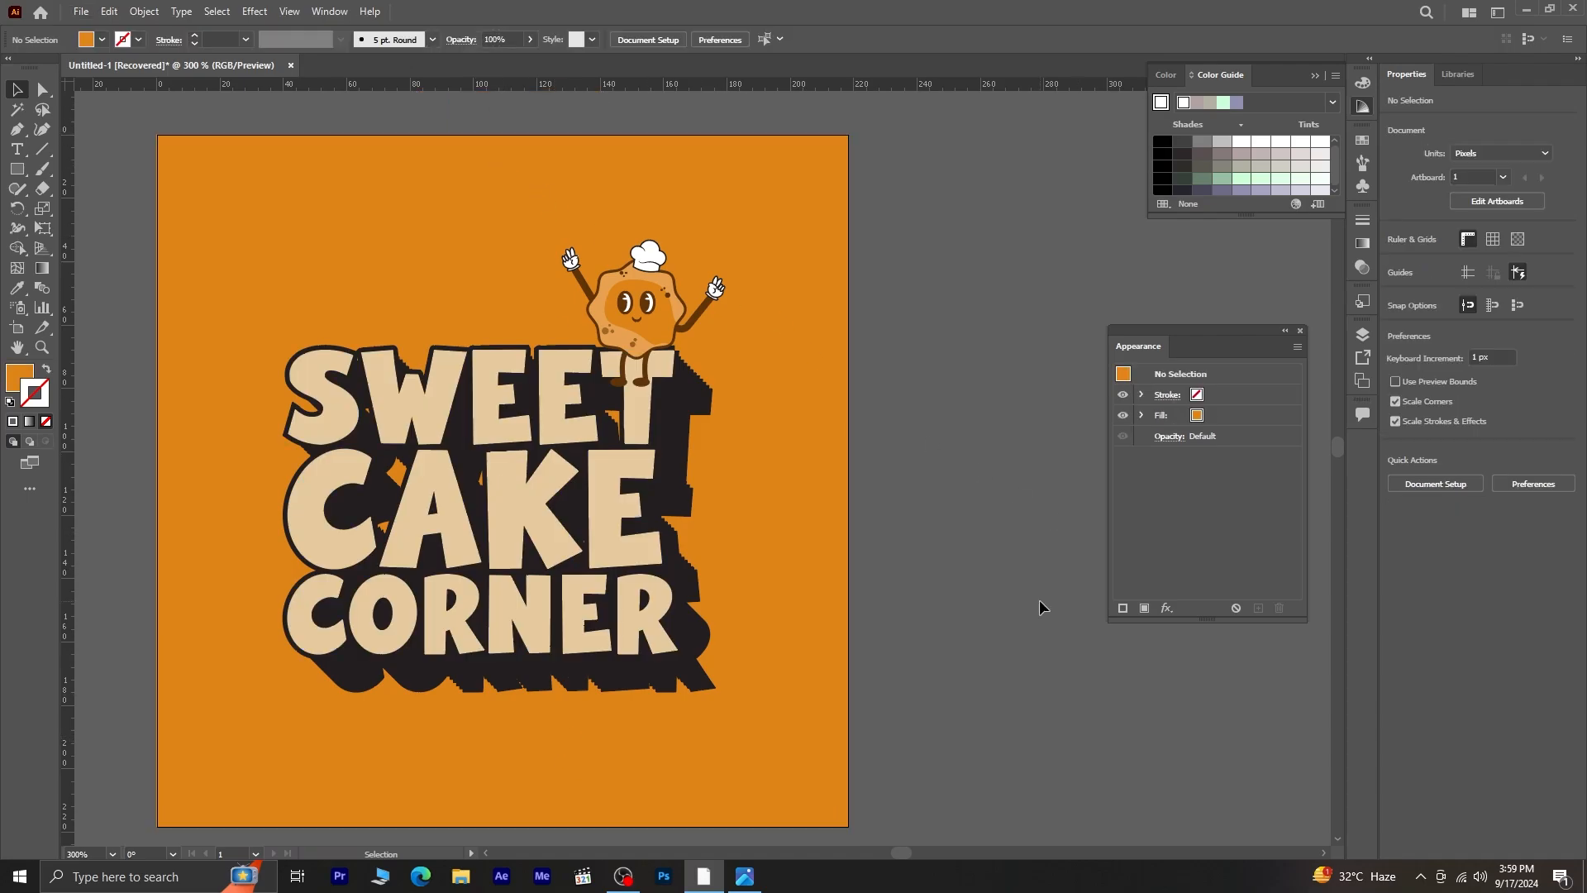